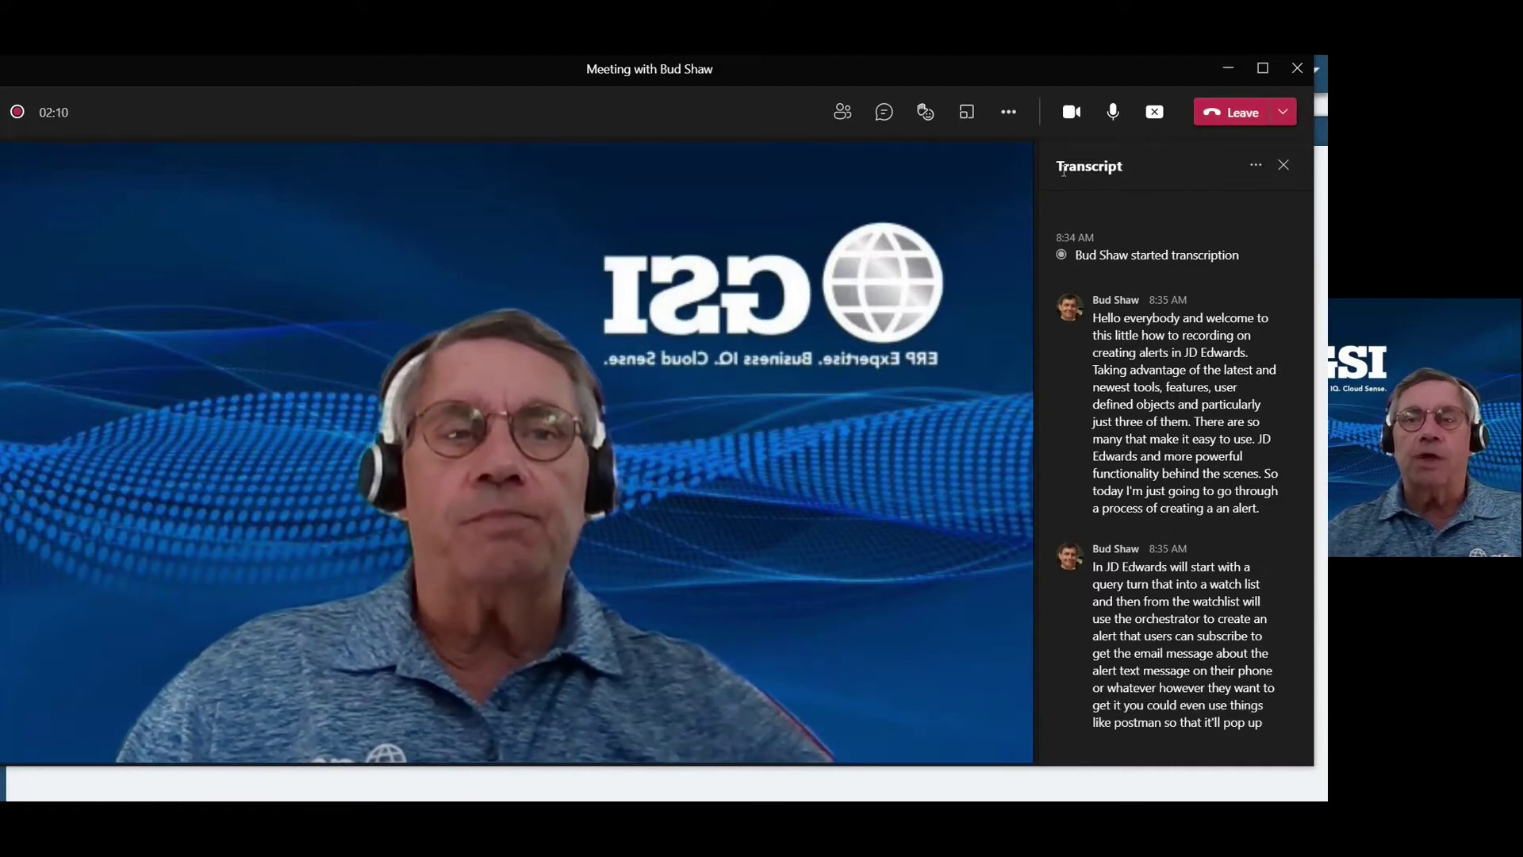
# Switch the camera off in the Teams meeting toolbar.
pyautogui.click(1067, 121)
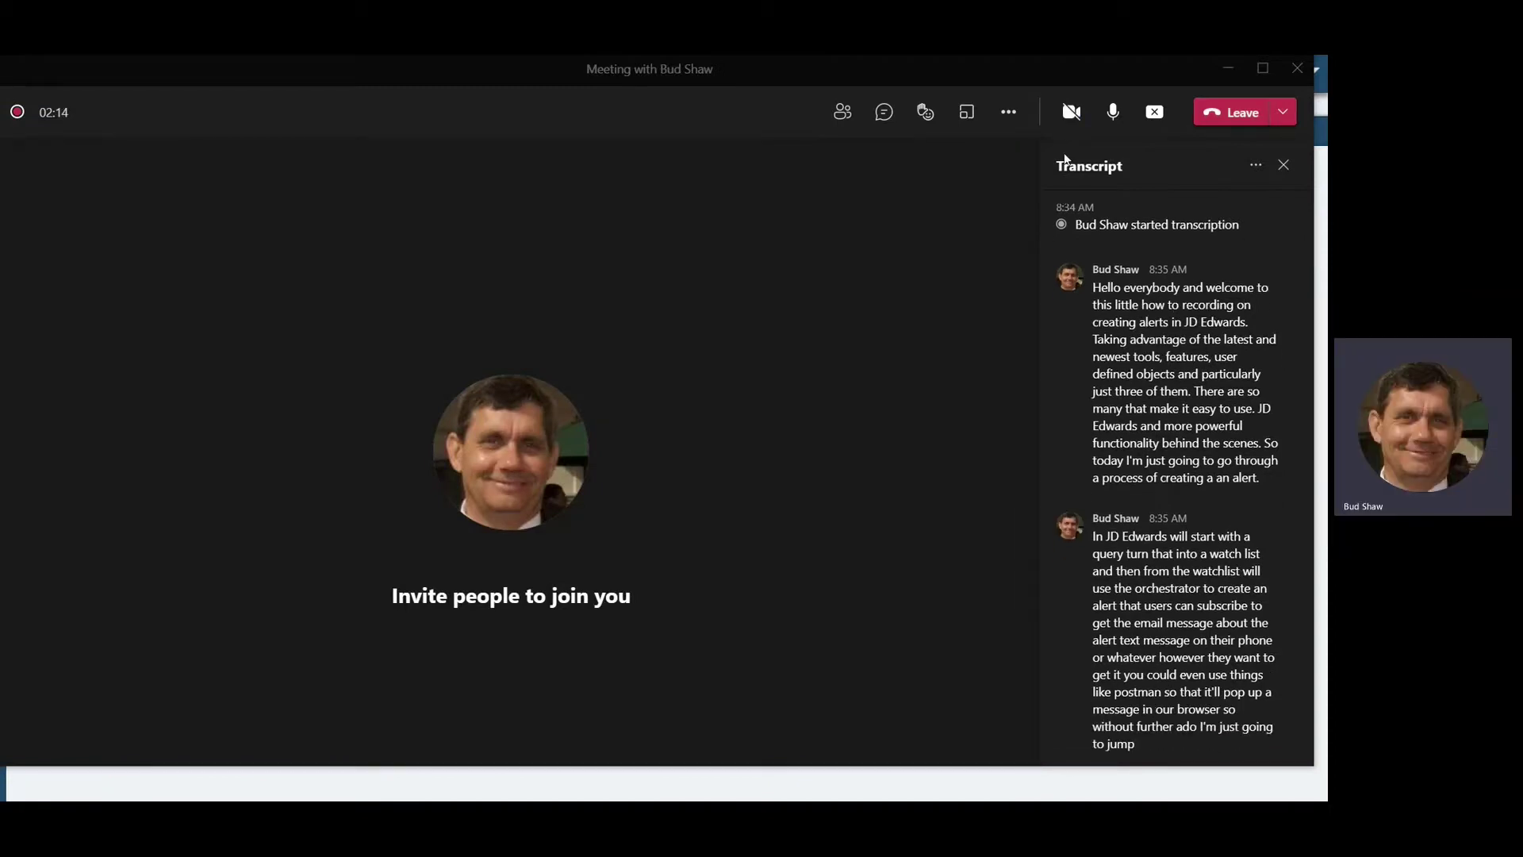
# Switch to the JD Edwards Firefox window and open Supplier Ledger Inquiry from Payables.
pyautogui.hotkey('alt', 'Tab')
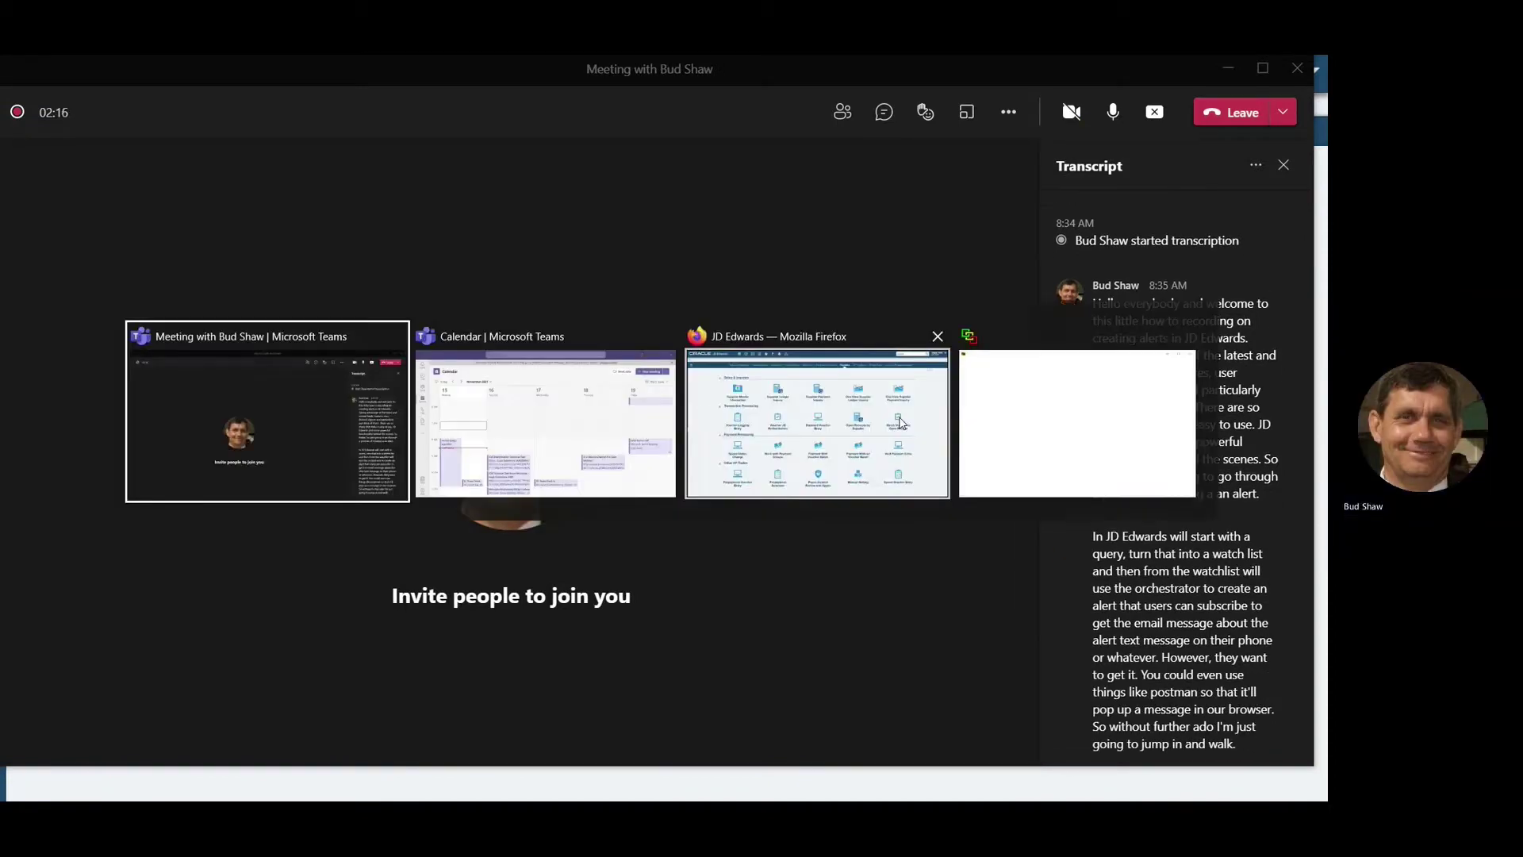
pyautogui.hotkey('alt', 'Tab')
pyautogui.hotkey('alt', 'Tab')
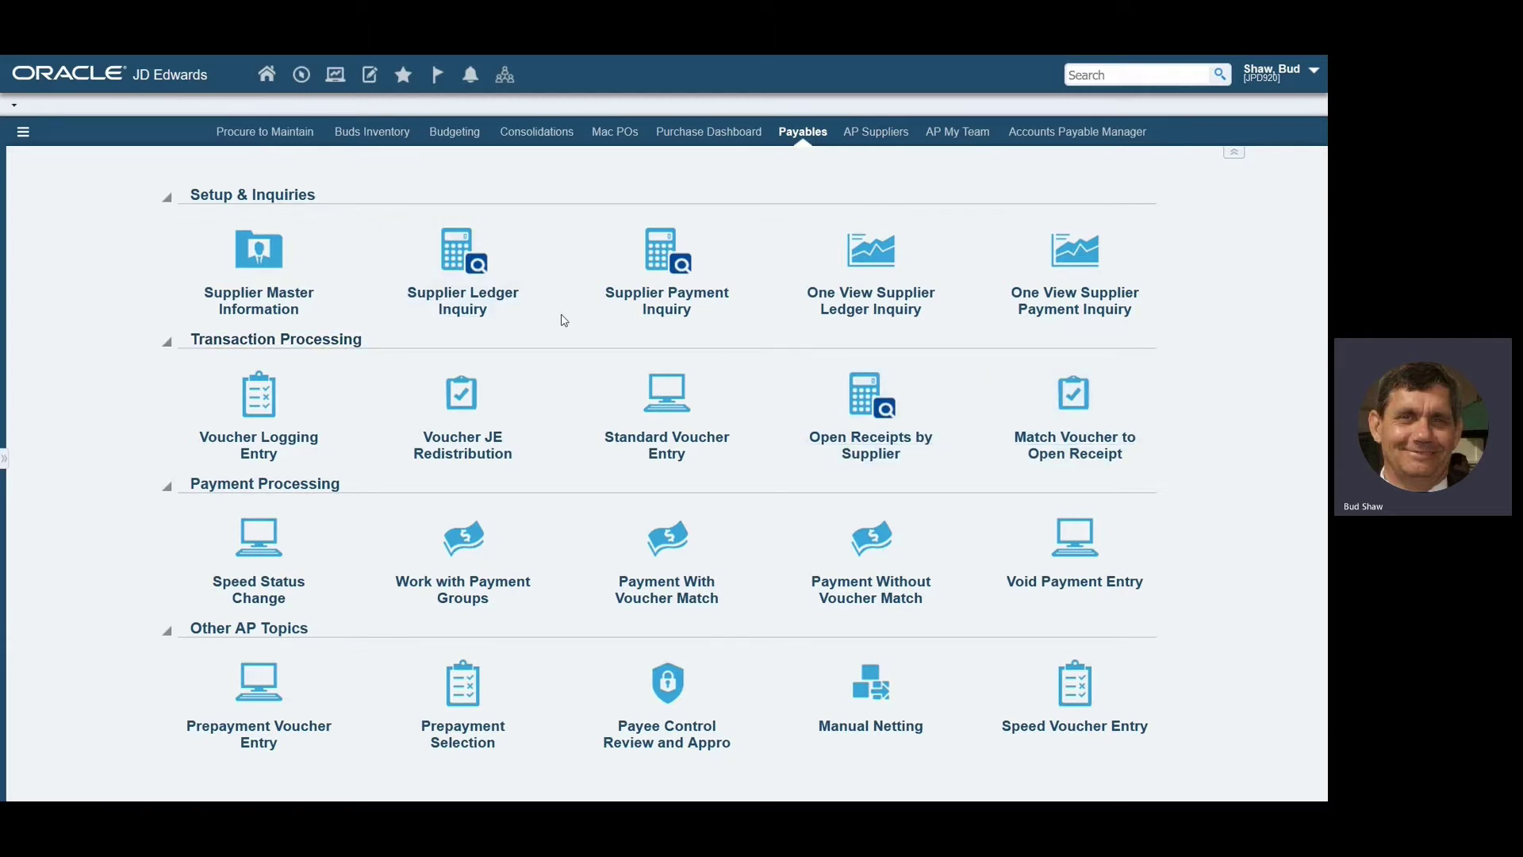
pyautogui.moveTo(470, 303)
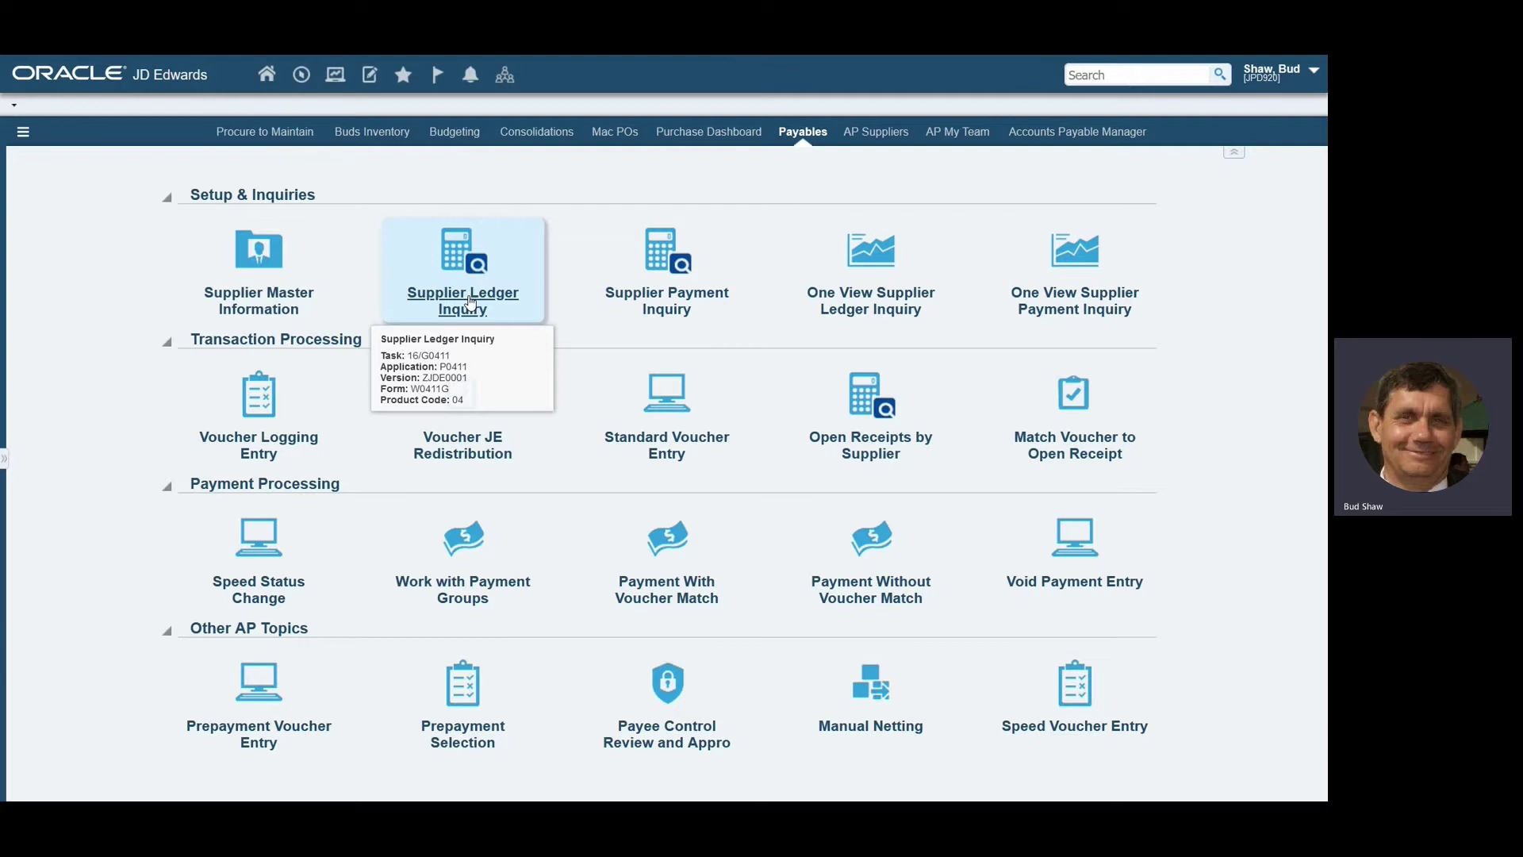
pyautogui.click(470, 301)
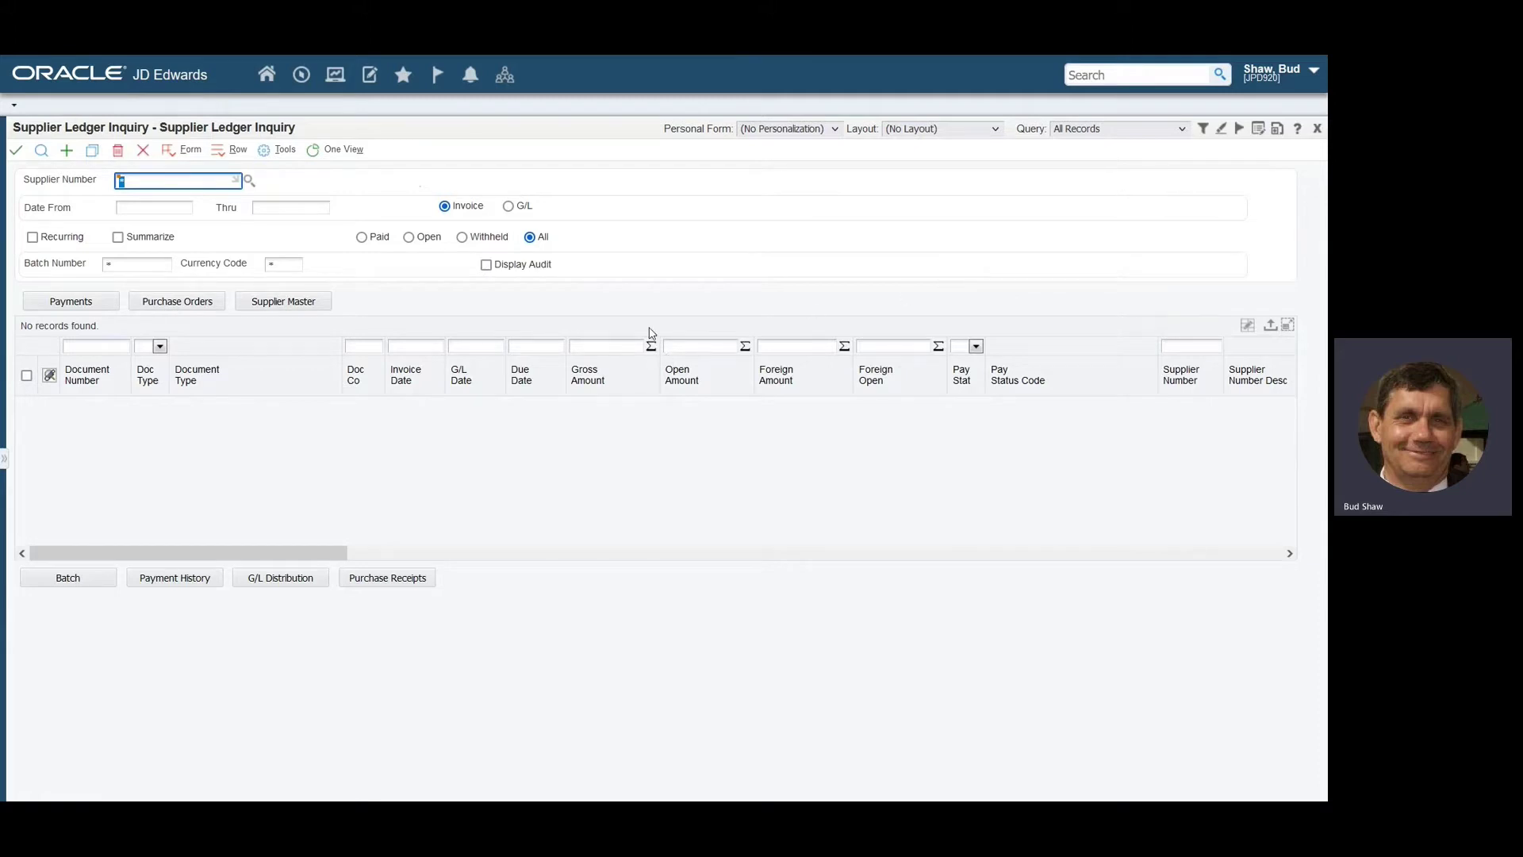
# Filter the Supplier Ledger grid to Gross Amount greater than 20,000,000 and search.
pyautogui.moveTo(532, 313)
pyautogui.mouseDown()
pyautogui.moveTo(639, 313)
pyautogui.moveTo(674, 391)
pyautogui.moveTo(547, 391)
pyautogui.moveTo(544, 305)
pyautogui.mouseUp()
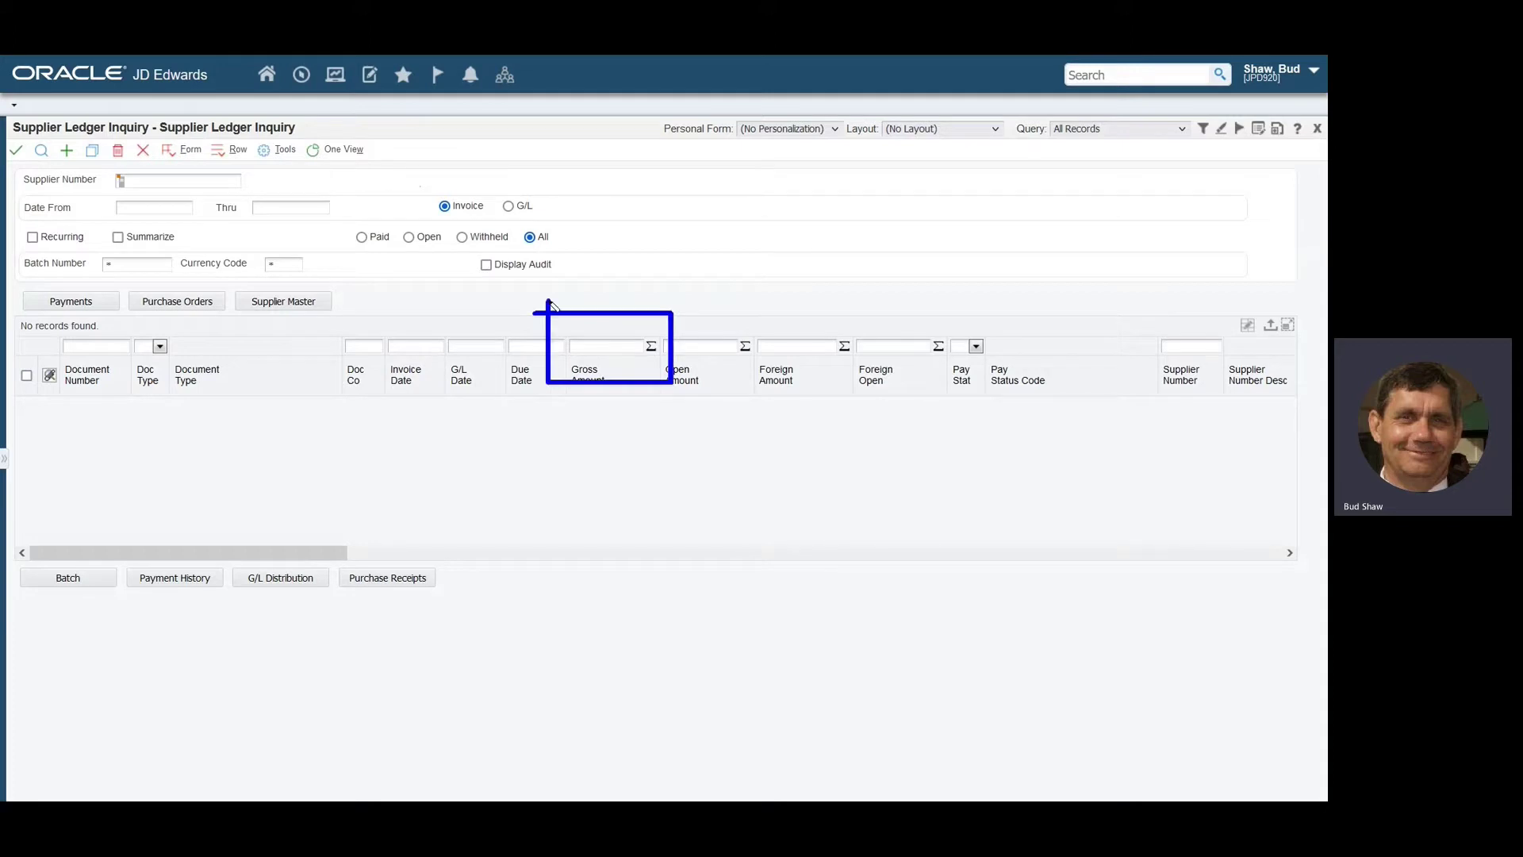
pyautogui.click(572, 347)
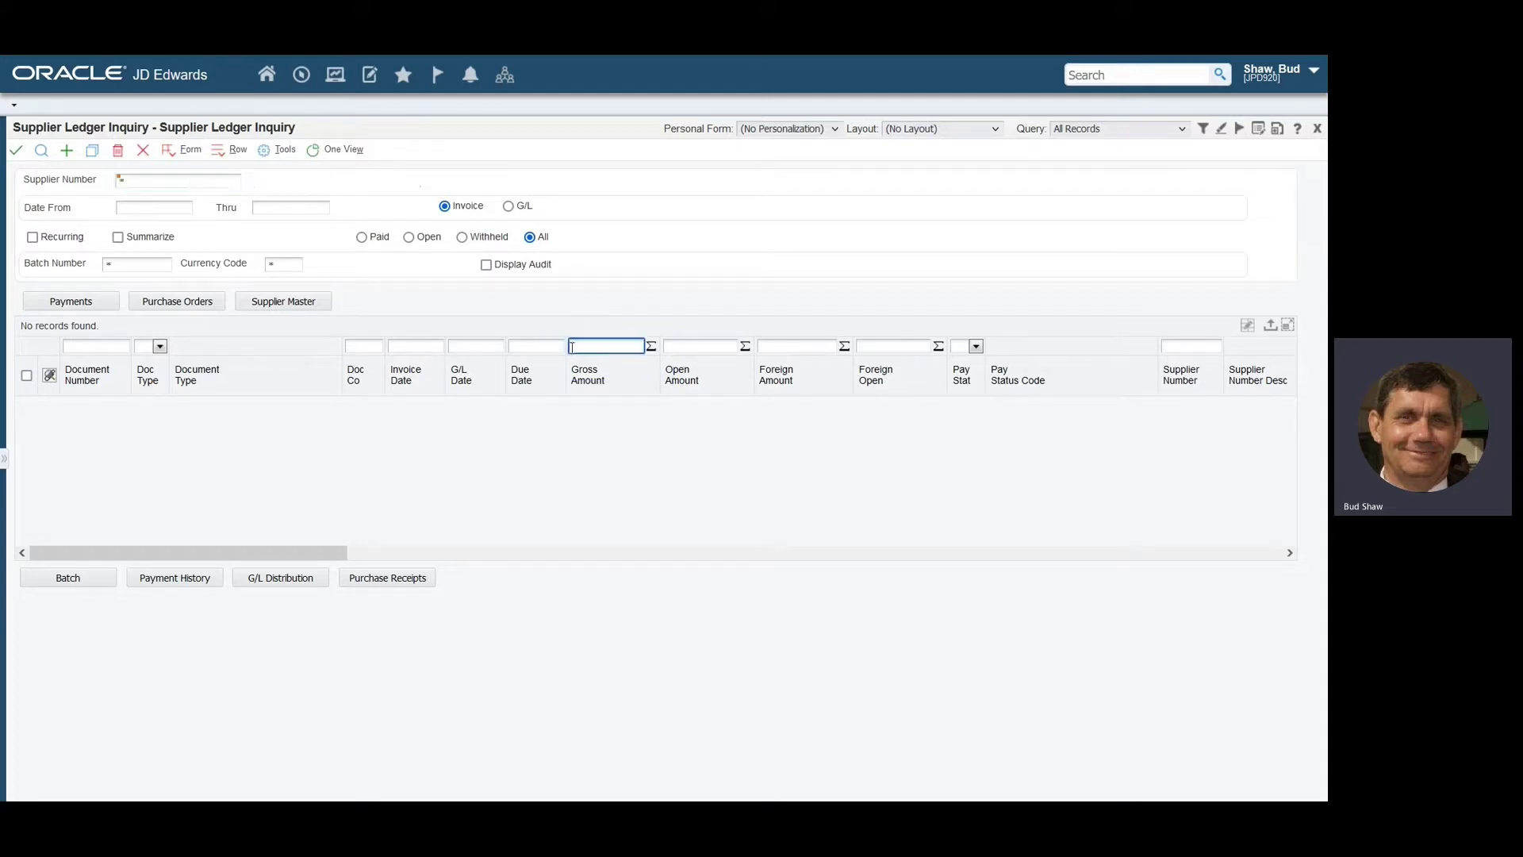
pyautogui.write('>20')
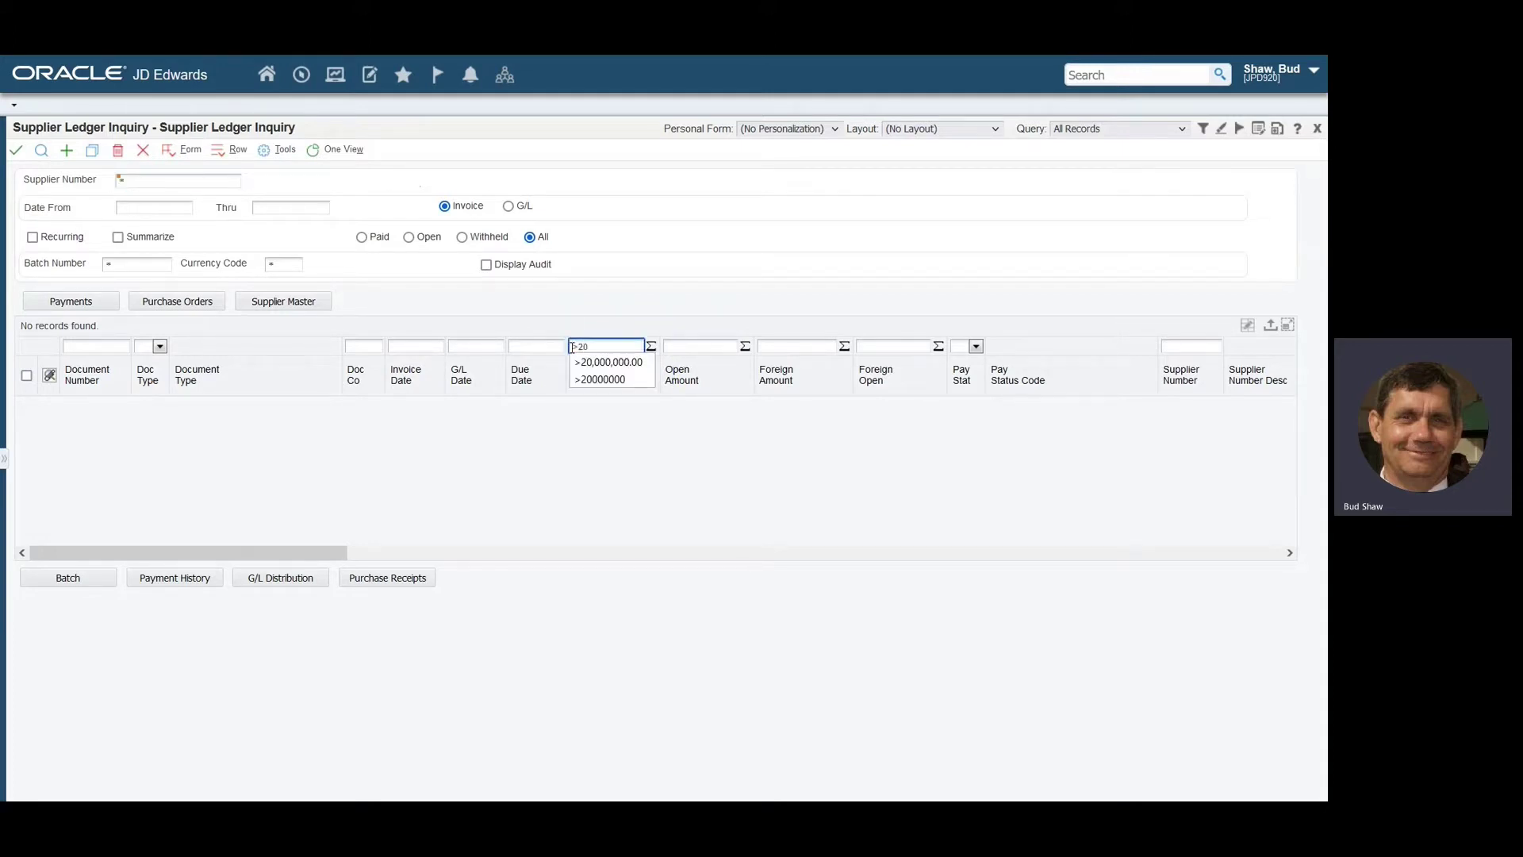
pyautogui.write('000000')
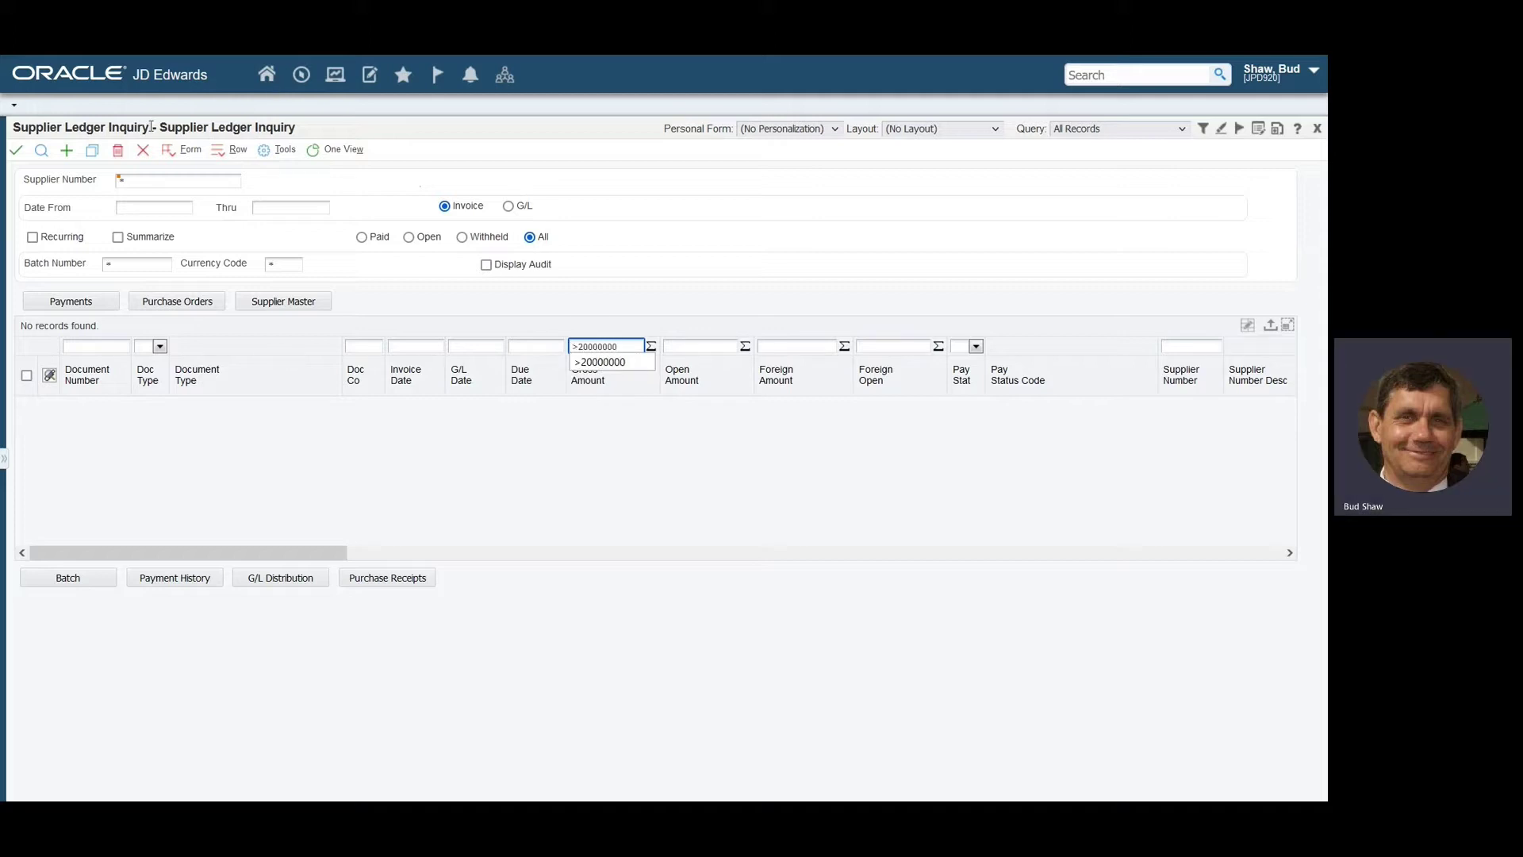
pyautogui.click(41, 152)
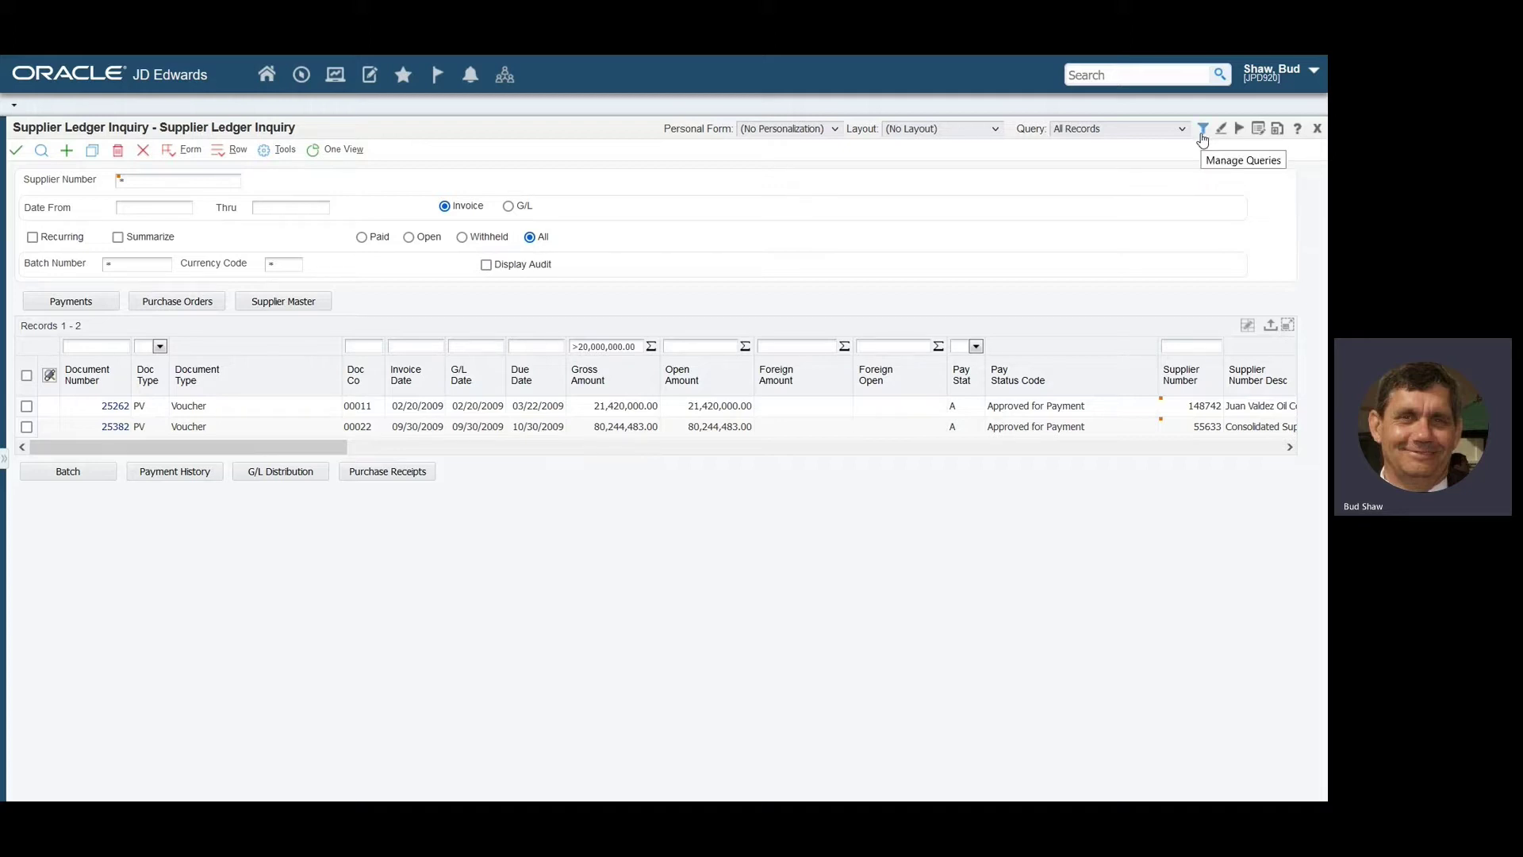
# Save the Gross Amount condition as a new query named 'Large Invoices'.
pyautogui.click(1202, 131)
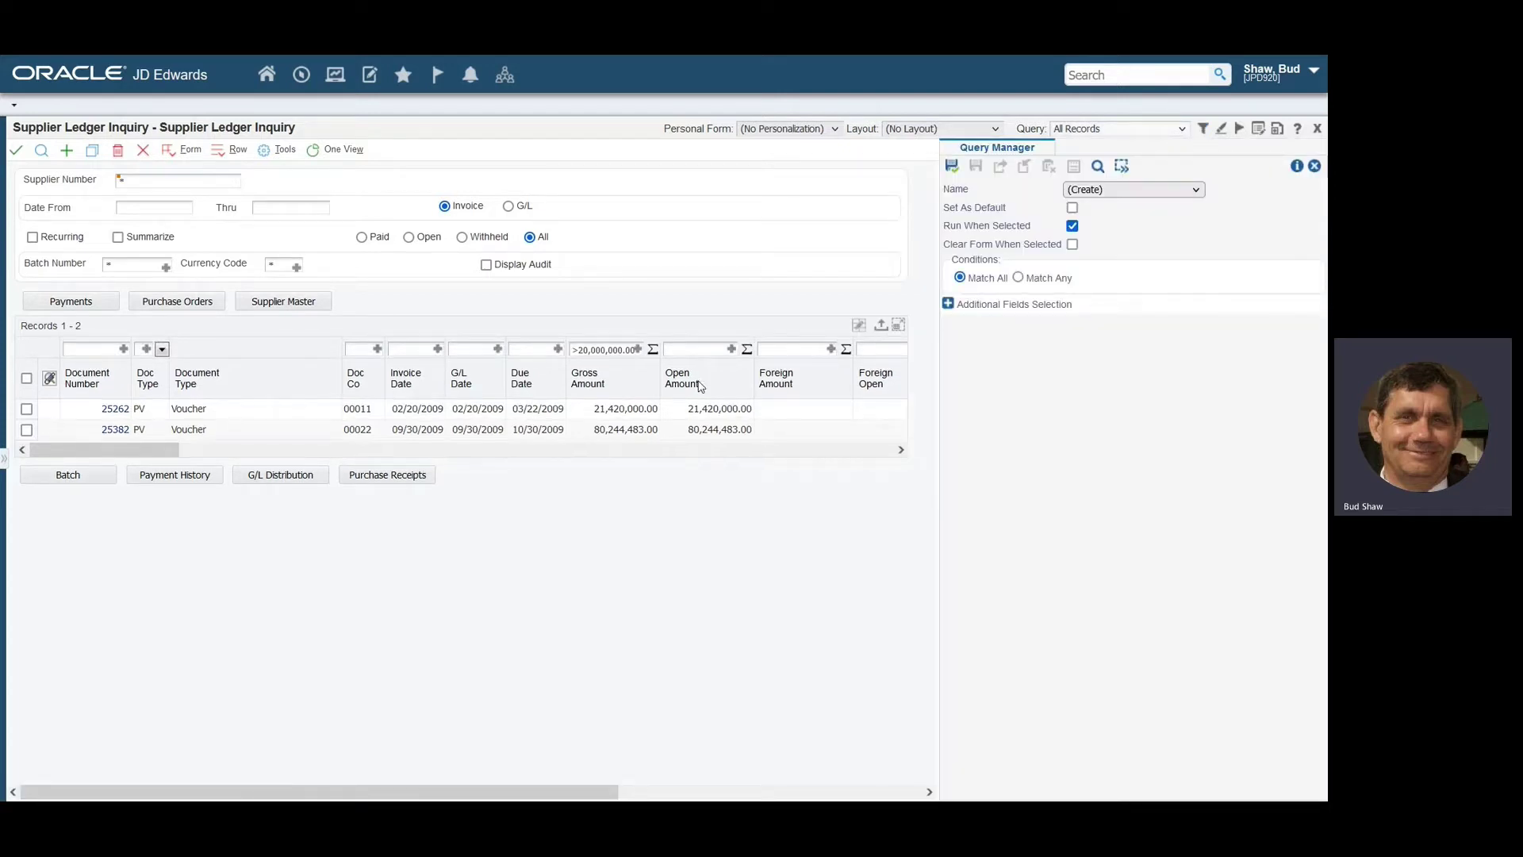
pyautogui.click(639, 350)
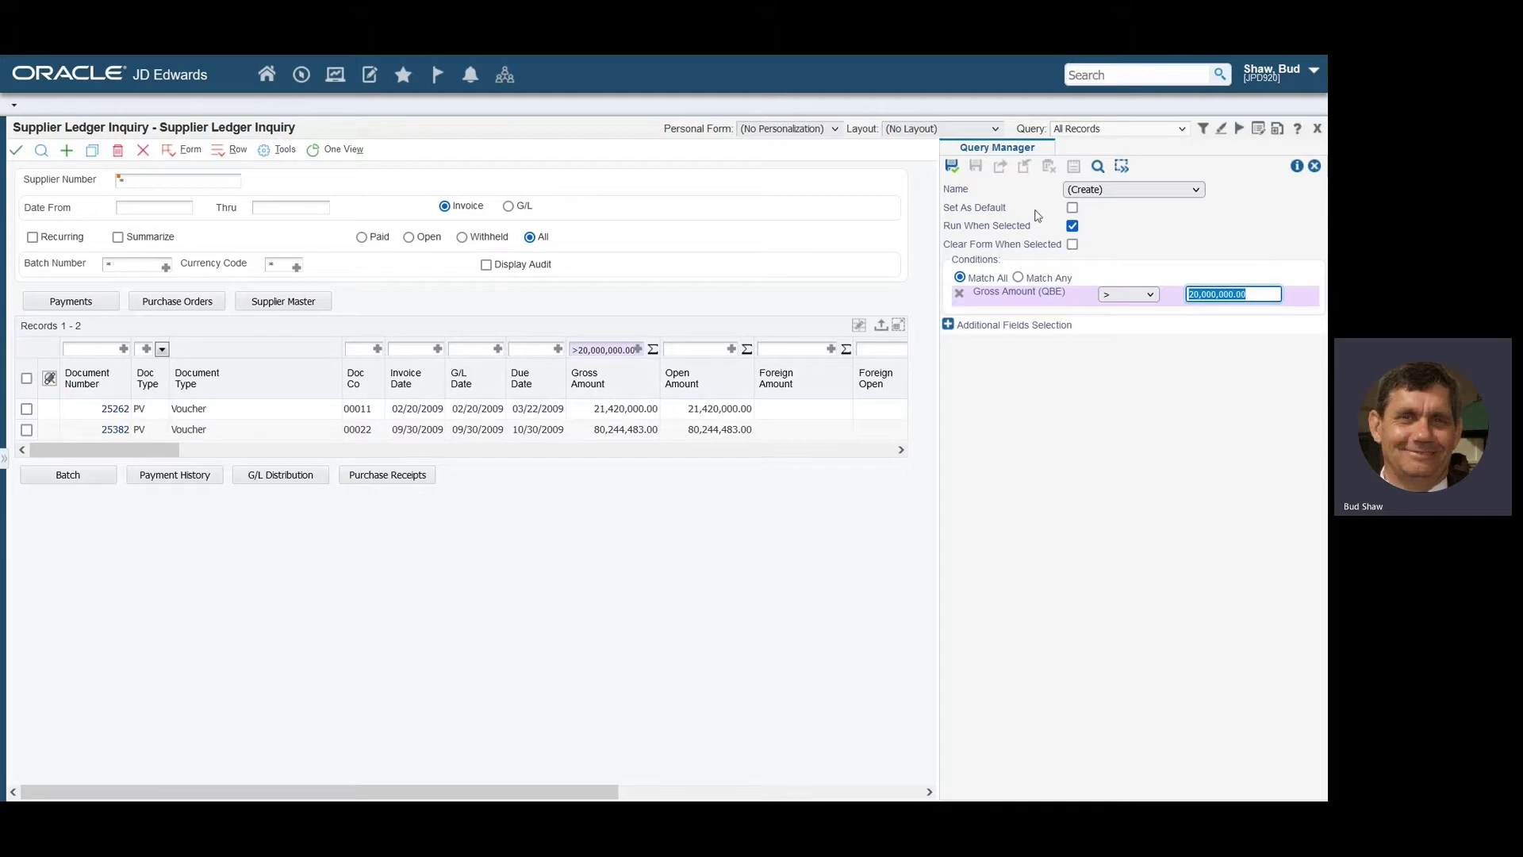
pyautogui.click(952, 167)
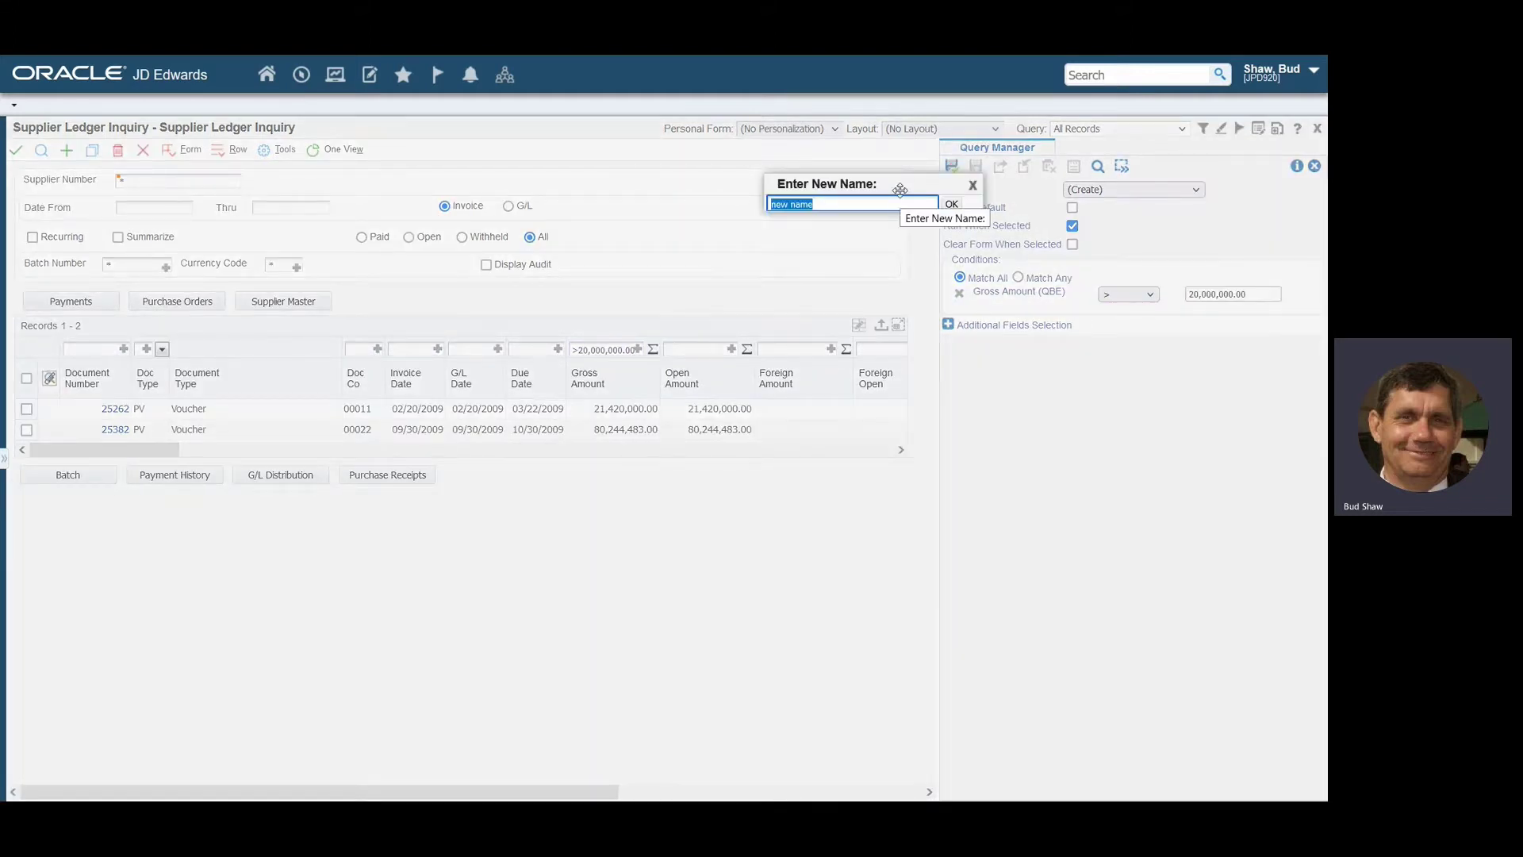
pyautogui.write('Large Invoices')
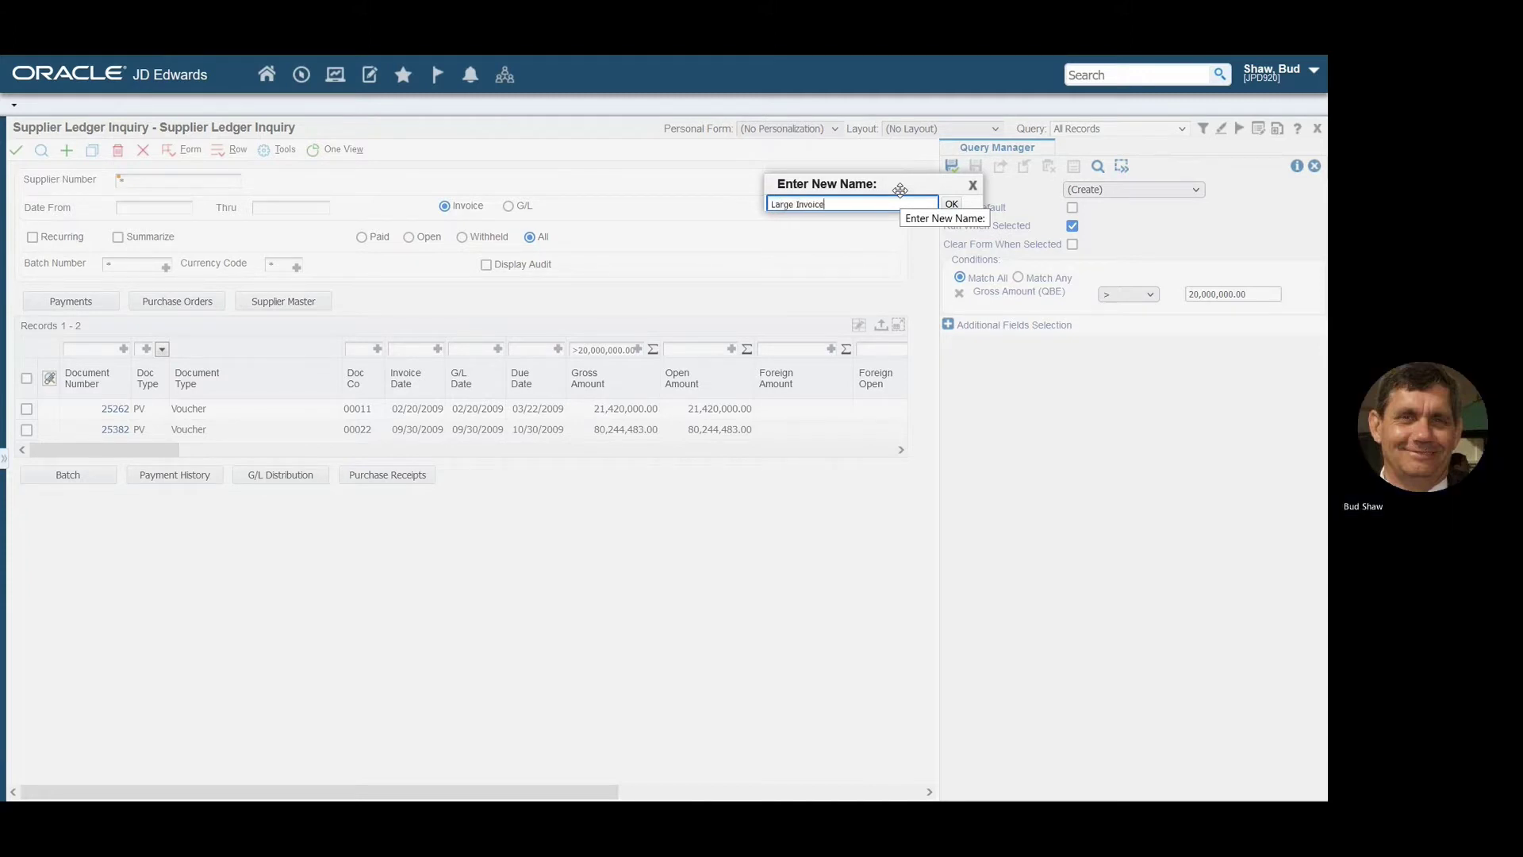
pyautogui.click(955, 207)
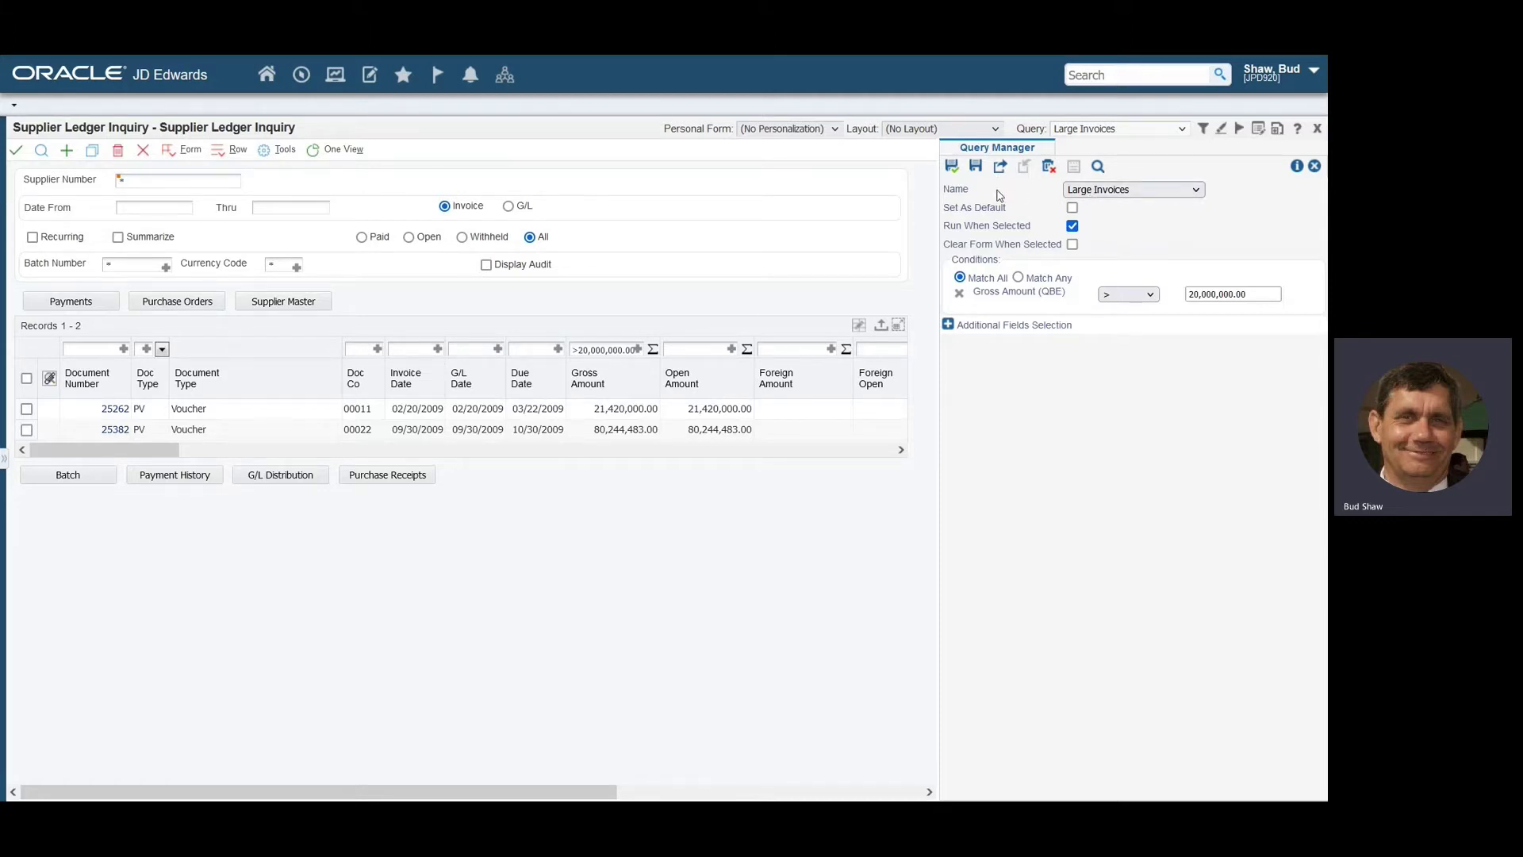
# Request publishing of the Large Invoices query, confirm, and close Query Manager.
pyautogui.moveTo(982, 182)
pyautogui.mouseDown()
pyautogui.moveTo(1015, 181)
pyautogui.moveTo(1013, 146)
pyautogui.moveTo(989, 187)
pyautogui.mouseUp()
pyautogui.click(1000, 167)
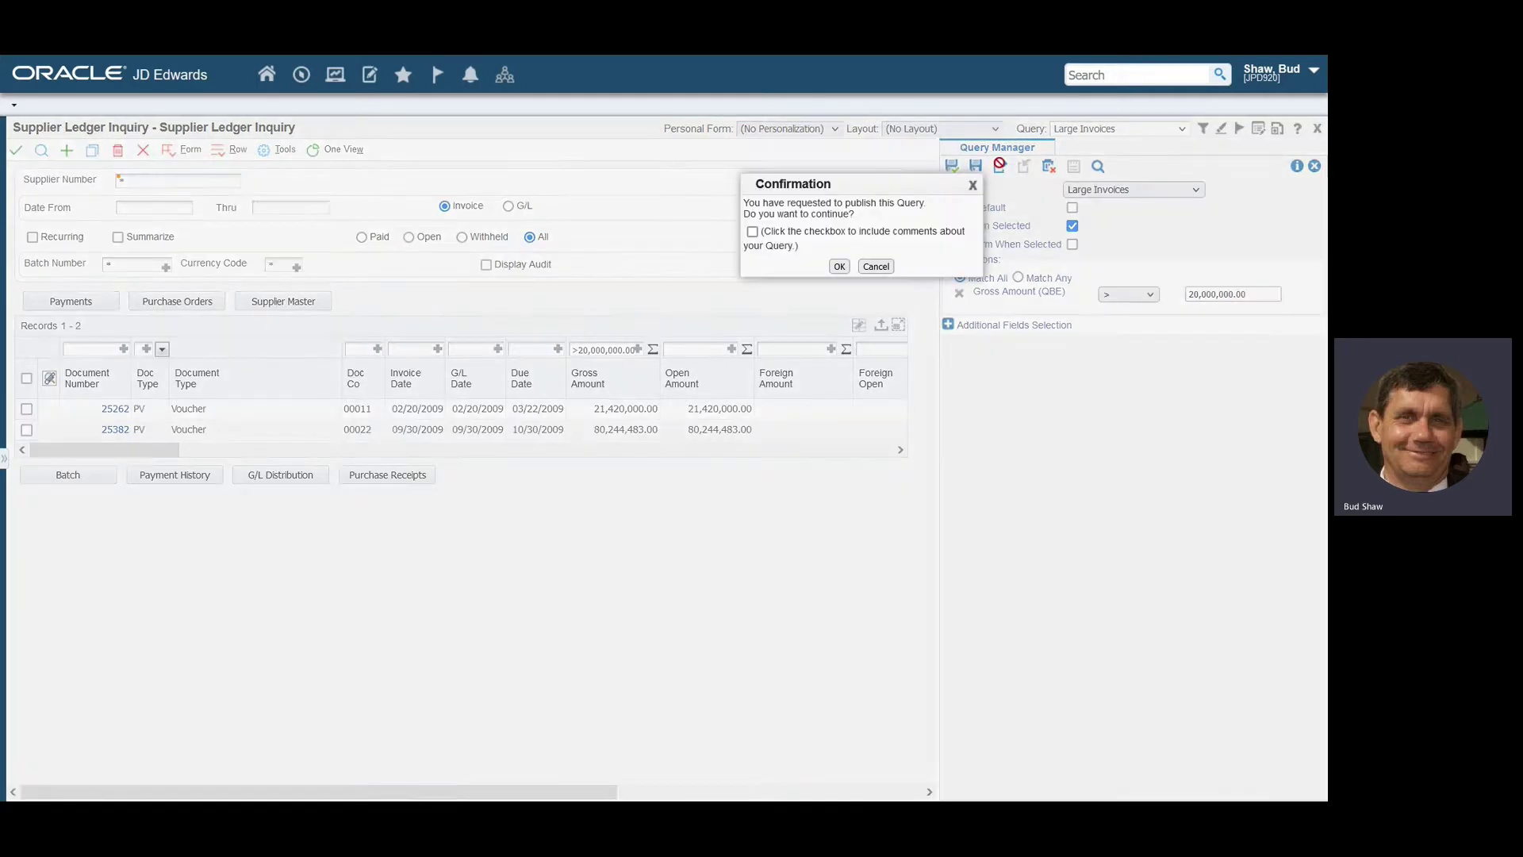
pyautogui.click(839, 267)
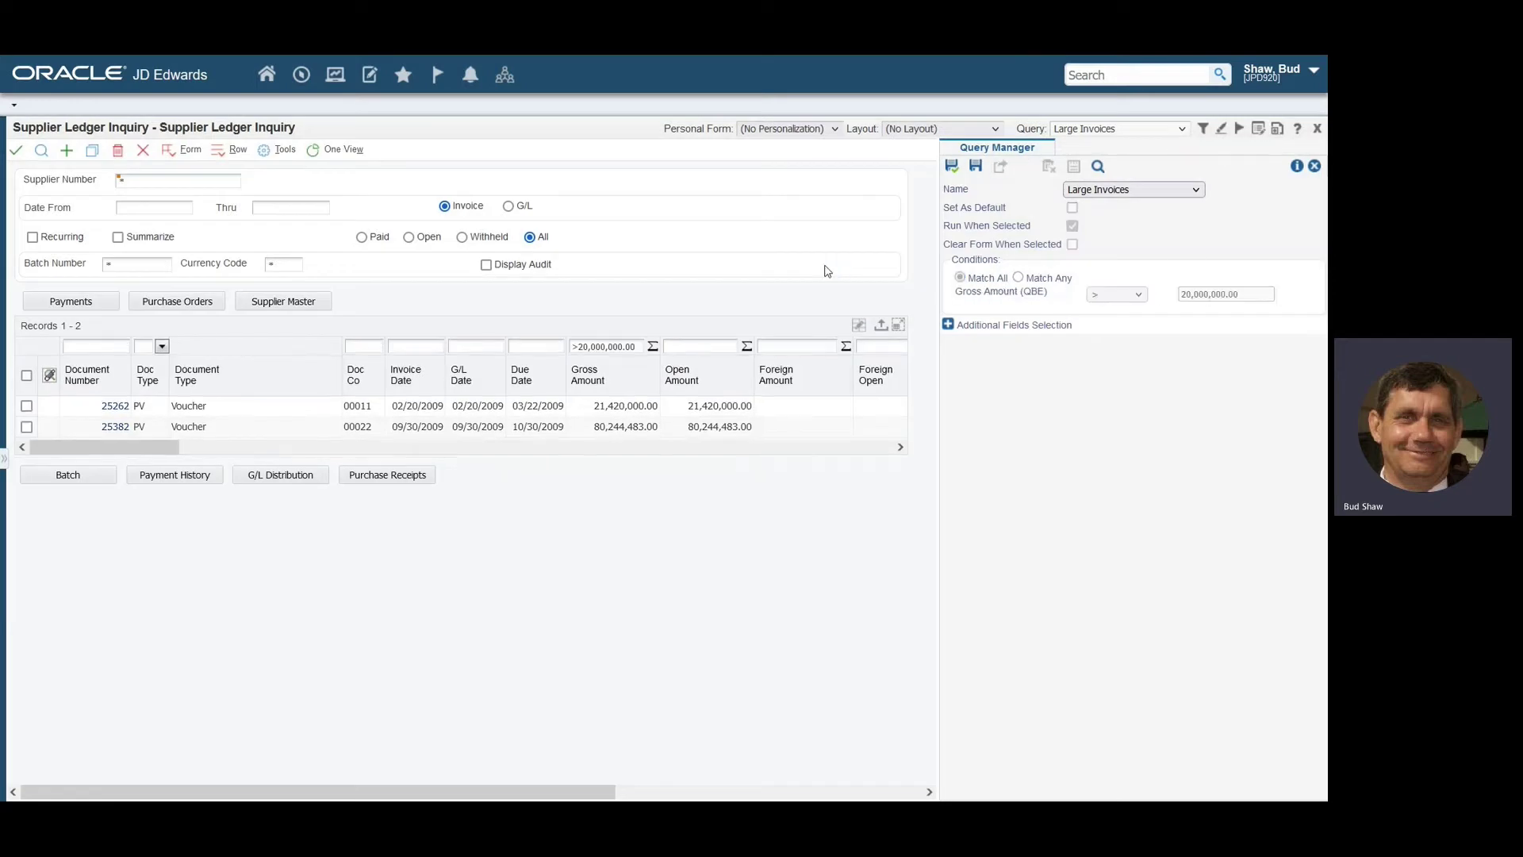
pyautogui.click(1315, 165)
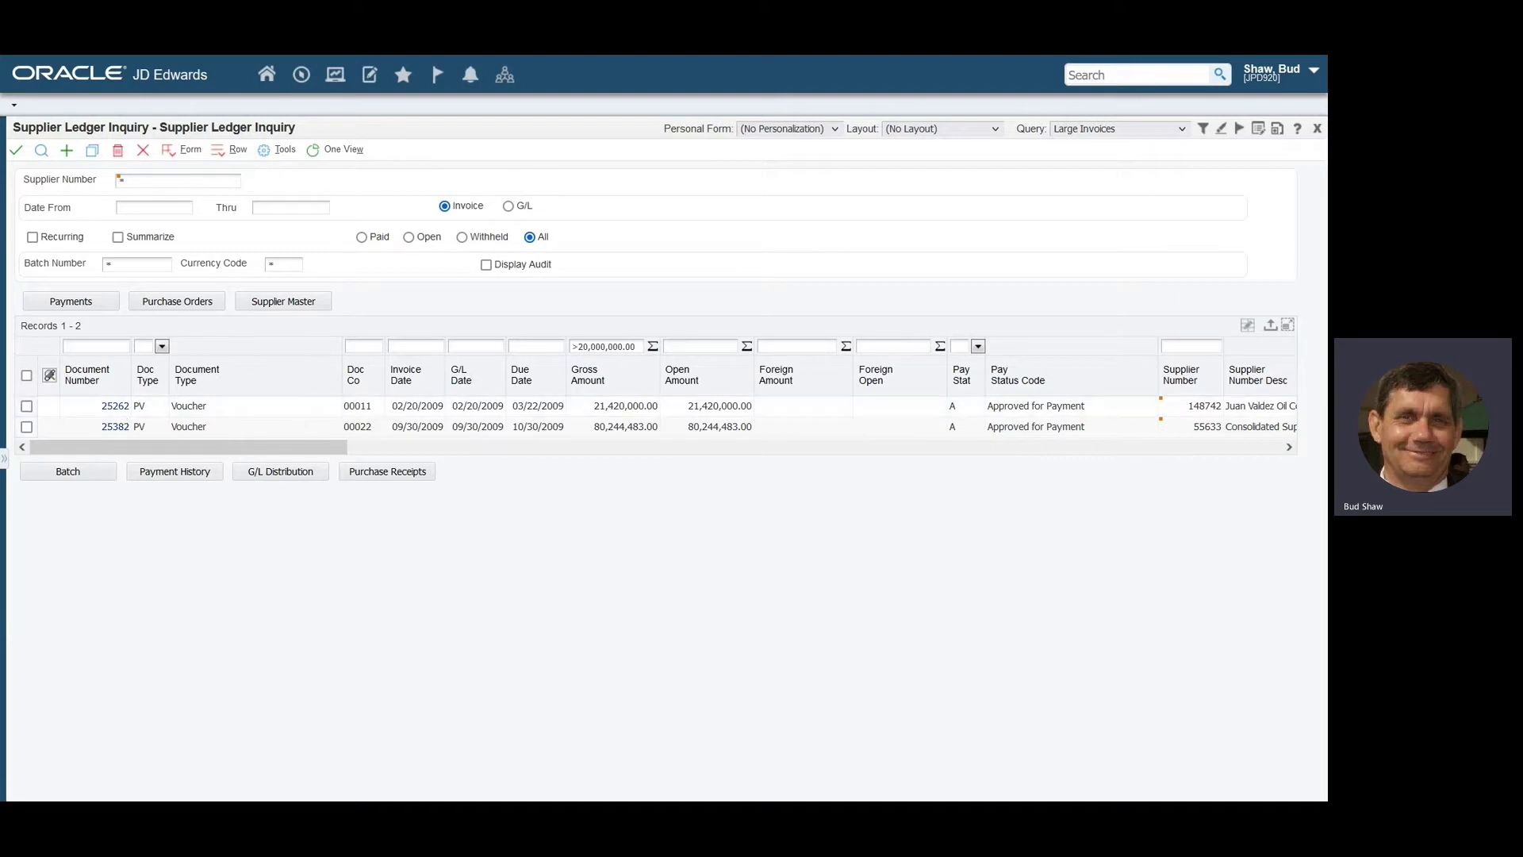
# Open User Defined Object Administration from the favorites in the left navigation panel.
pyautogui.click(6, 464)
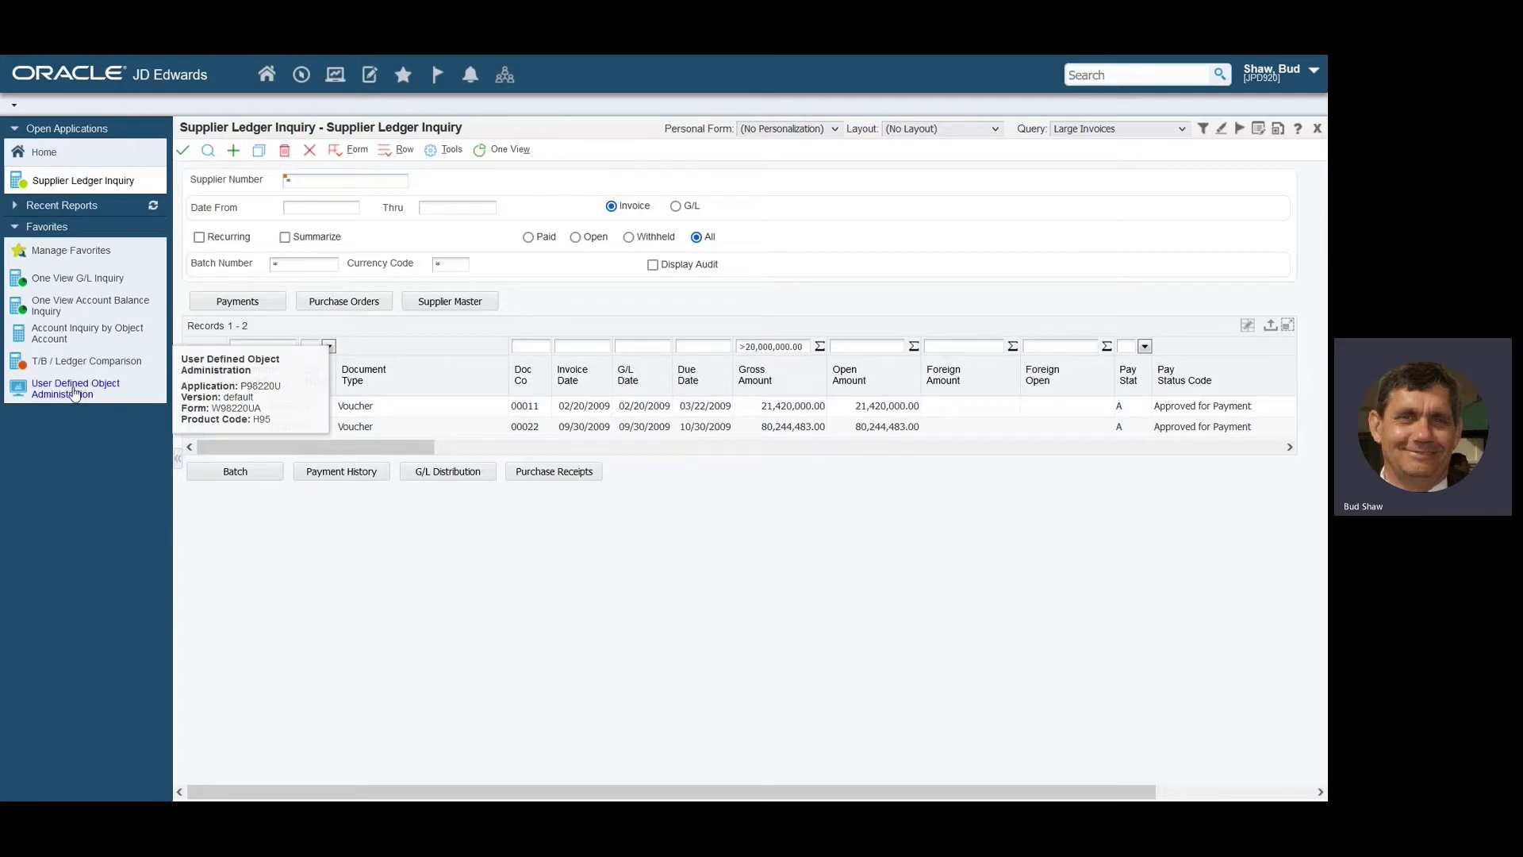
pyautogui.click(75, 390)
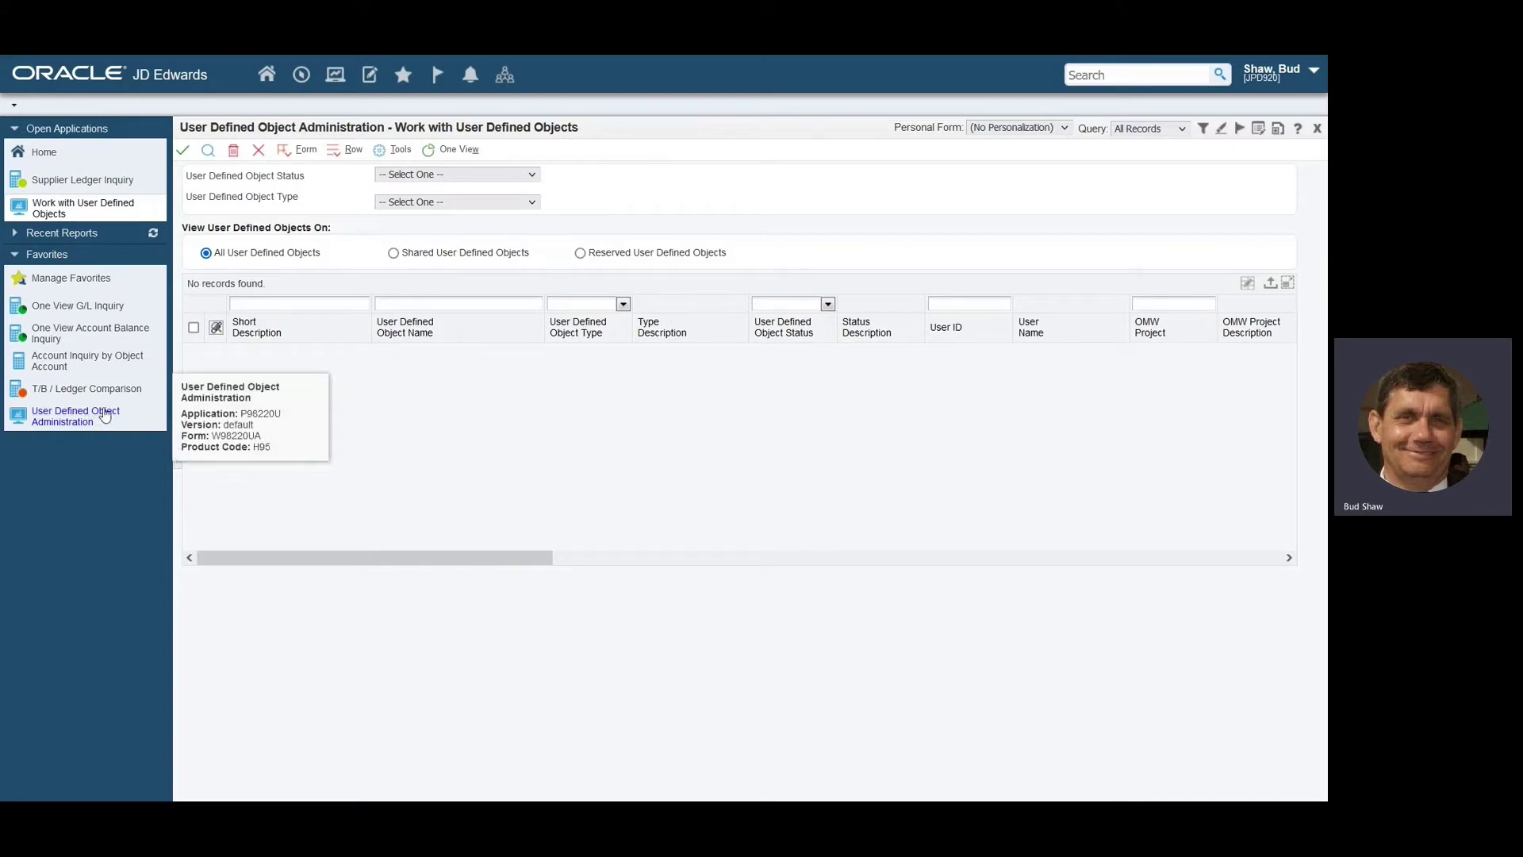
# List Pending Approval objects and approve and share the Large Invoices query.
pyautogui.click(533, 176)
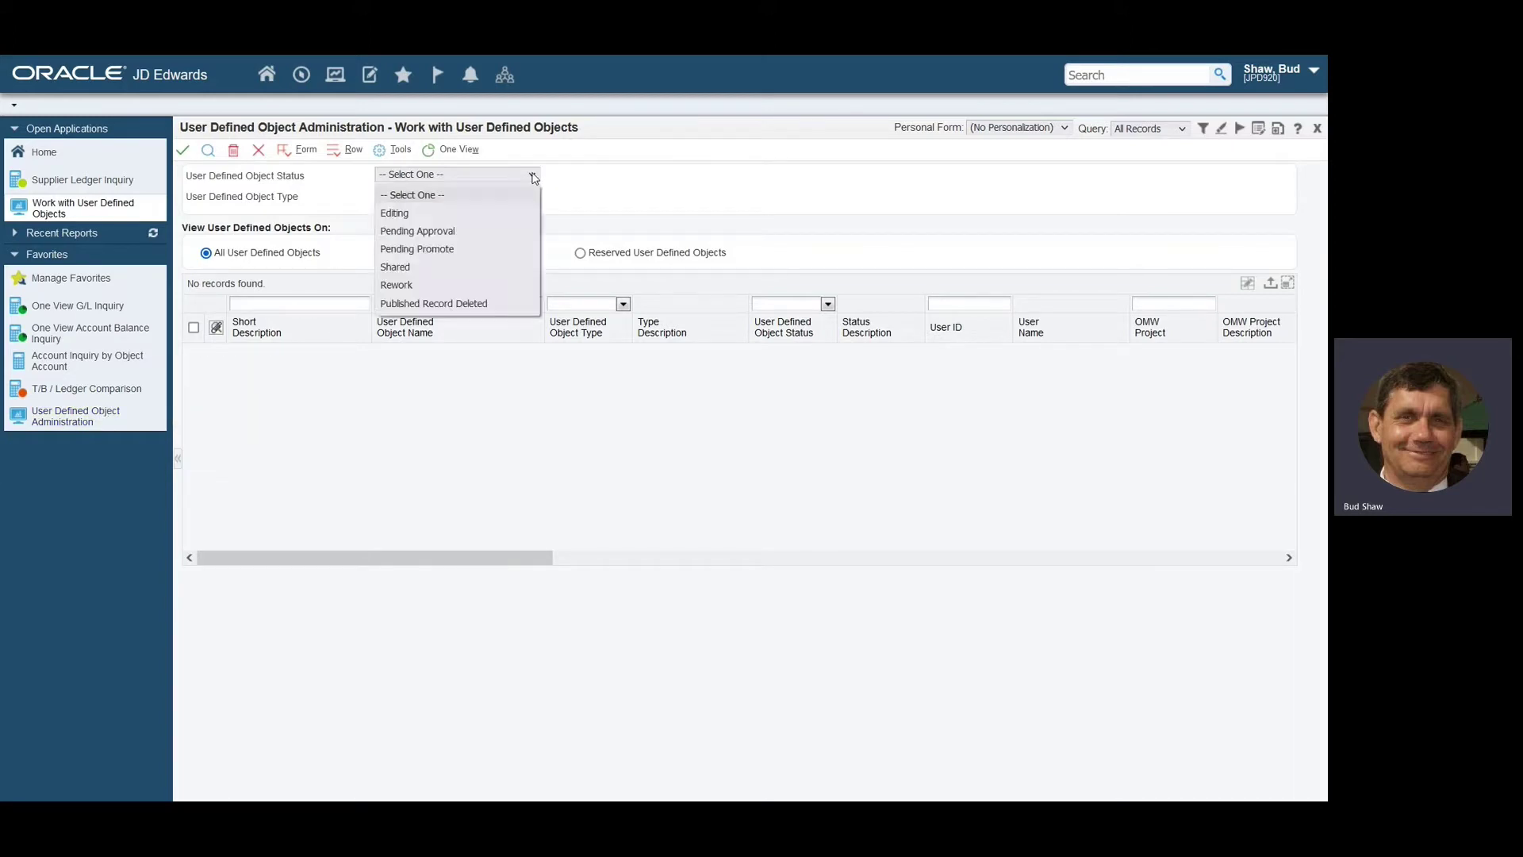
pyautogui.click(489, 232)
pyautogui.click(207, 153)
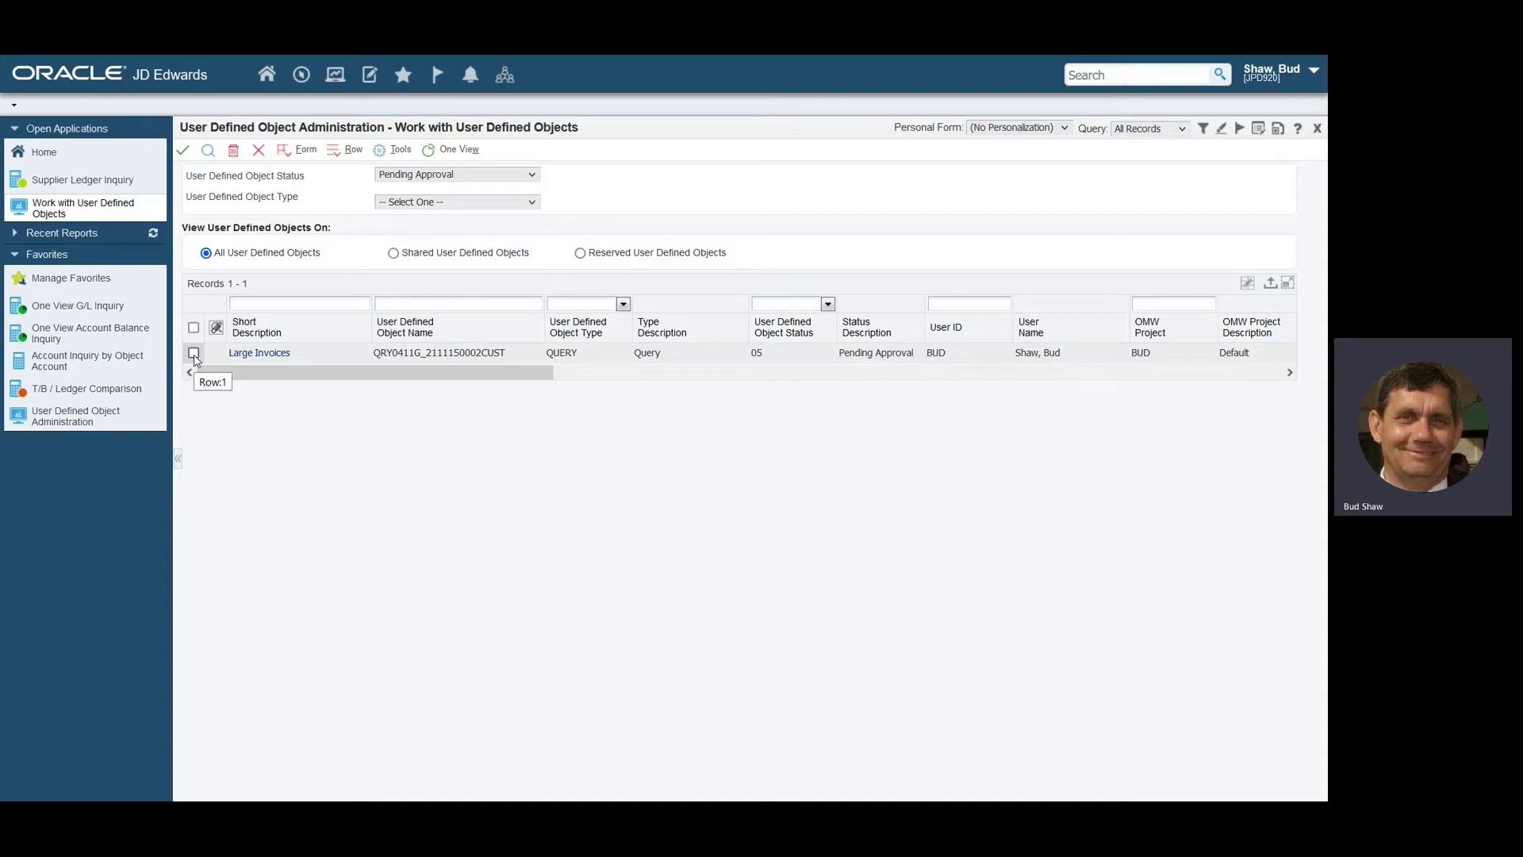
pyautogui.rightClick(194, 356)
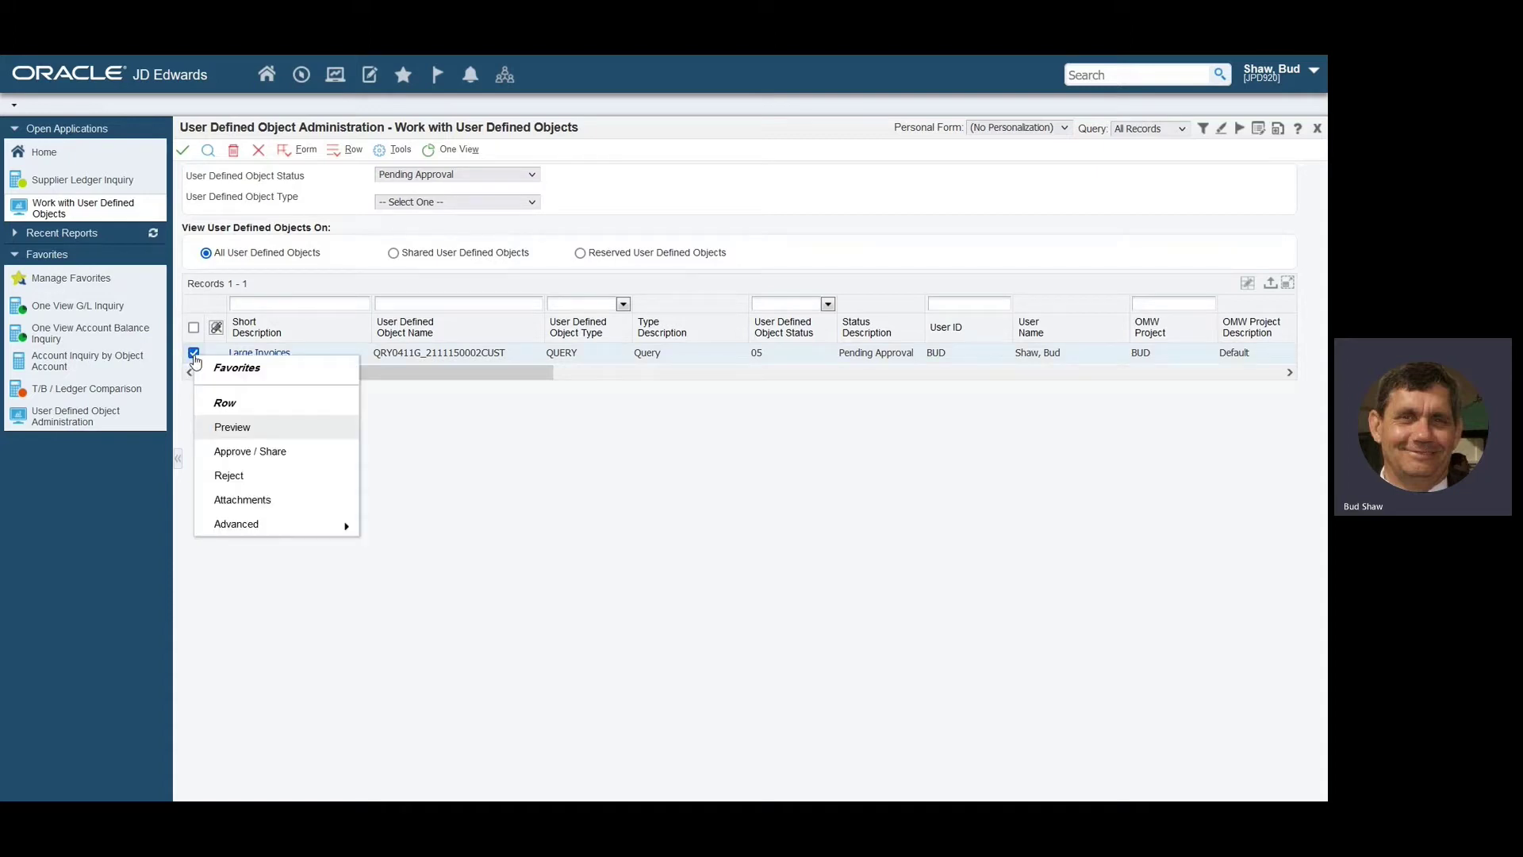
pyautogui.click(245, 454)
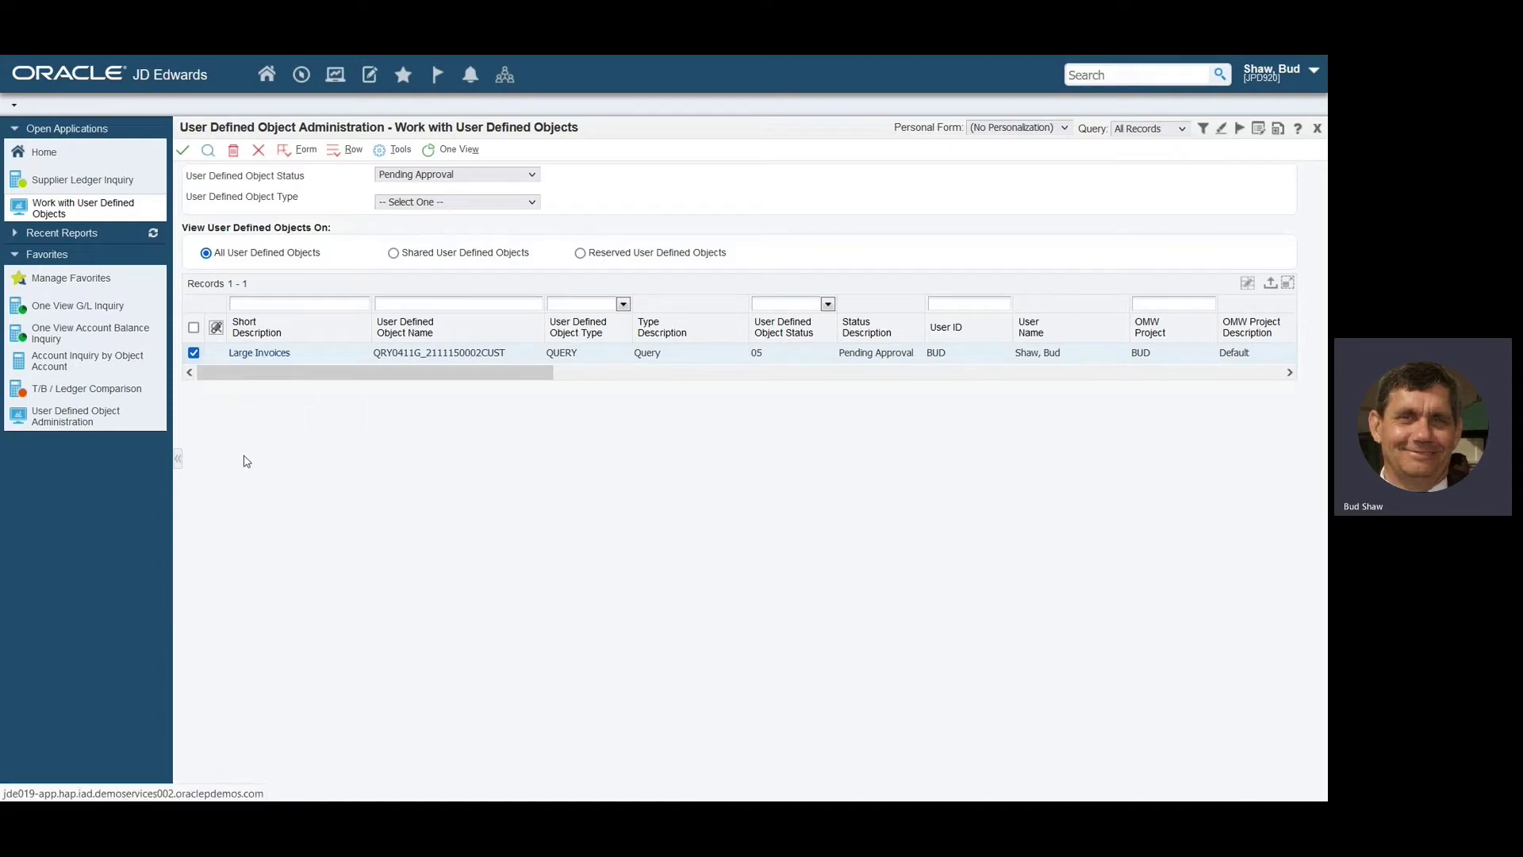
pyautogui.click(347, 344)
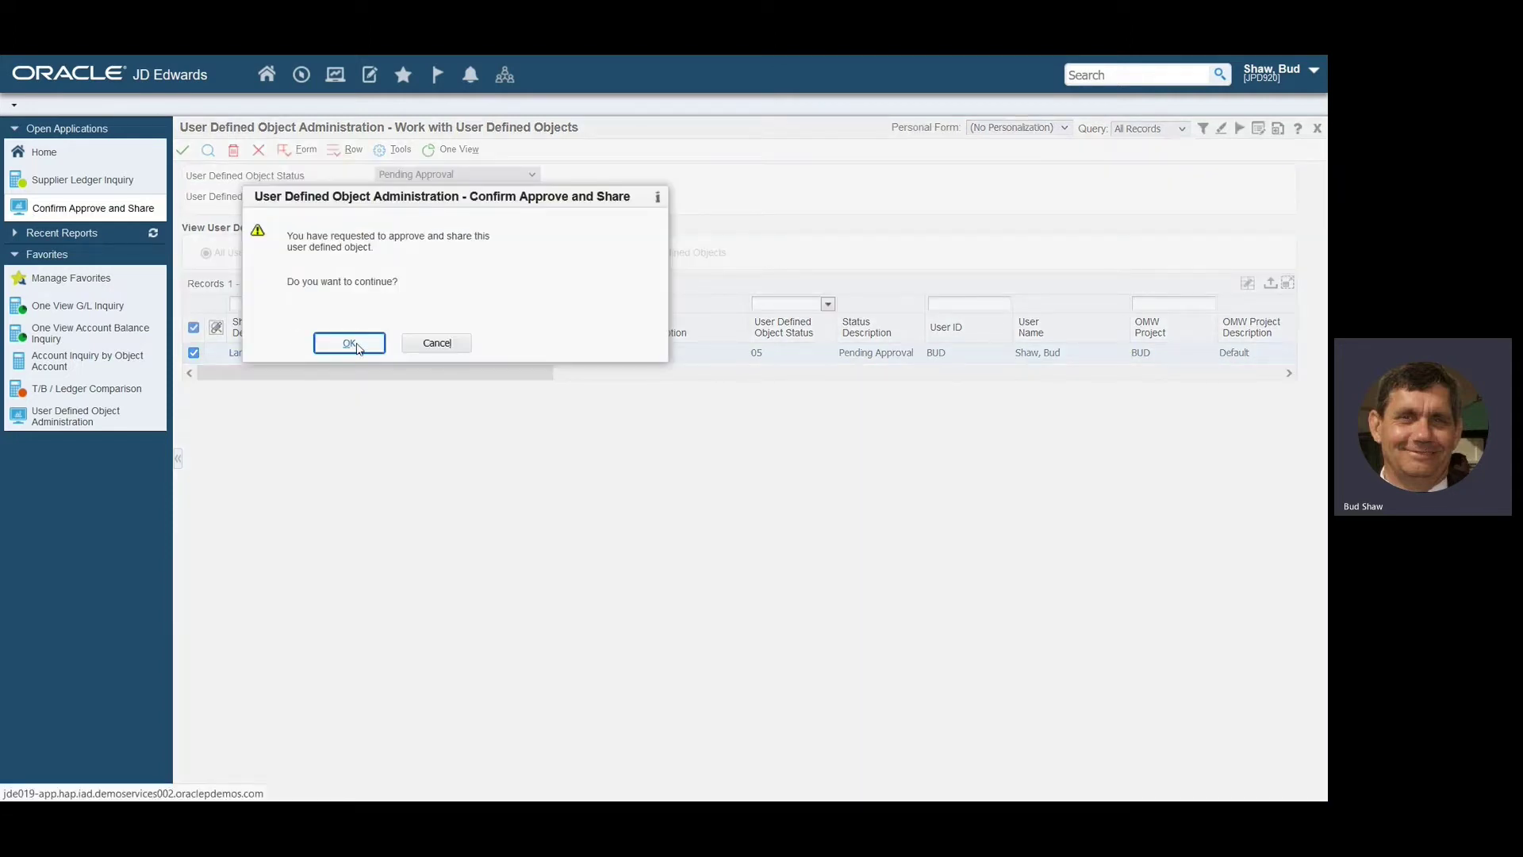
# Open view security for the now-shared Large Invoices query via Advanced > Security.
pyautogui.rightClick(195, 358)
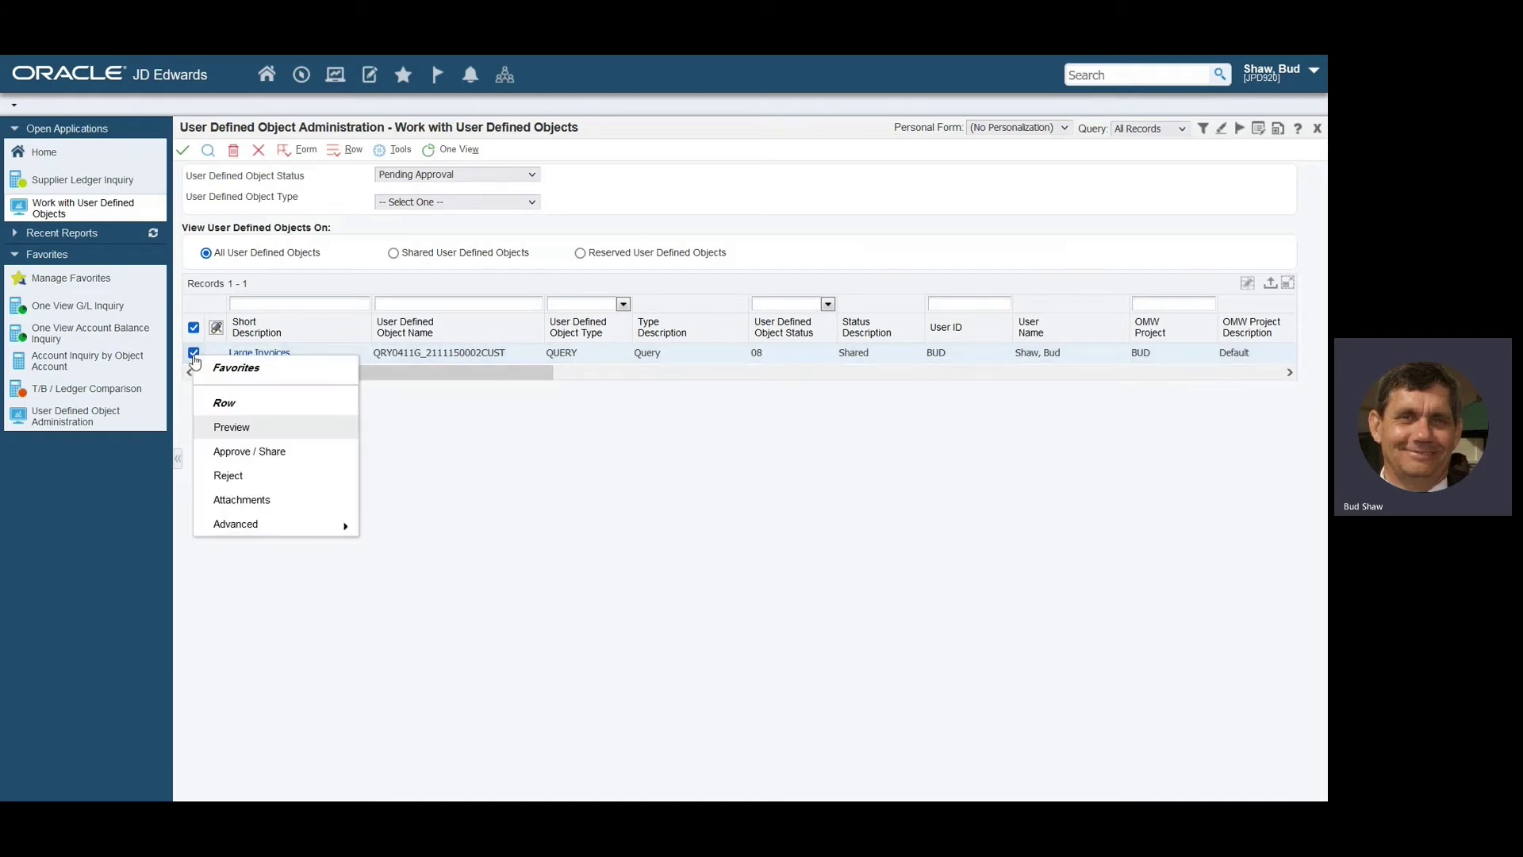
pyautogui.moveTo(253, 530)
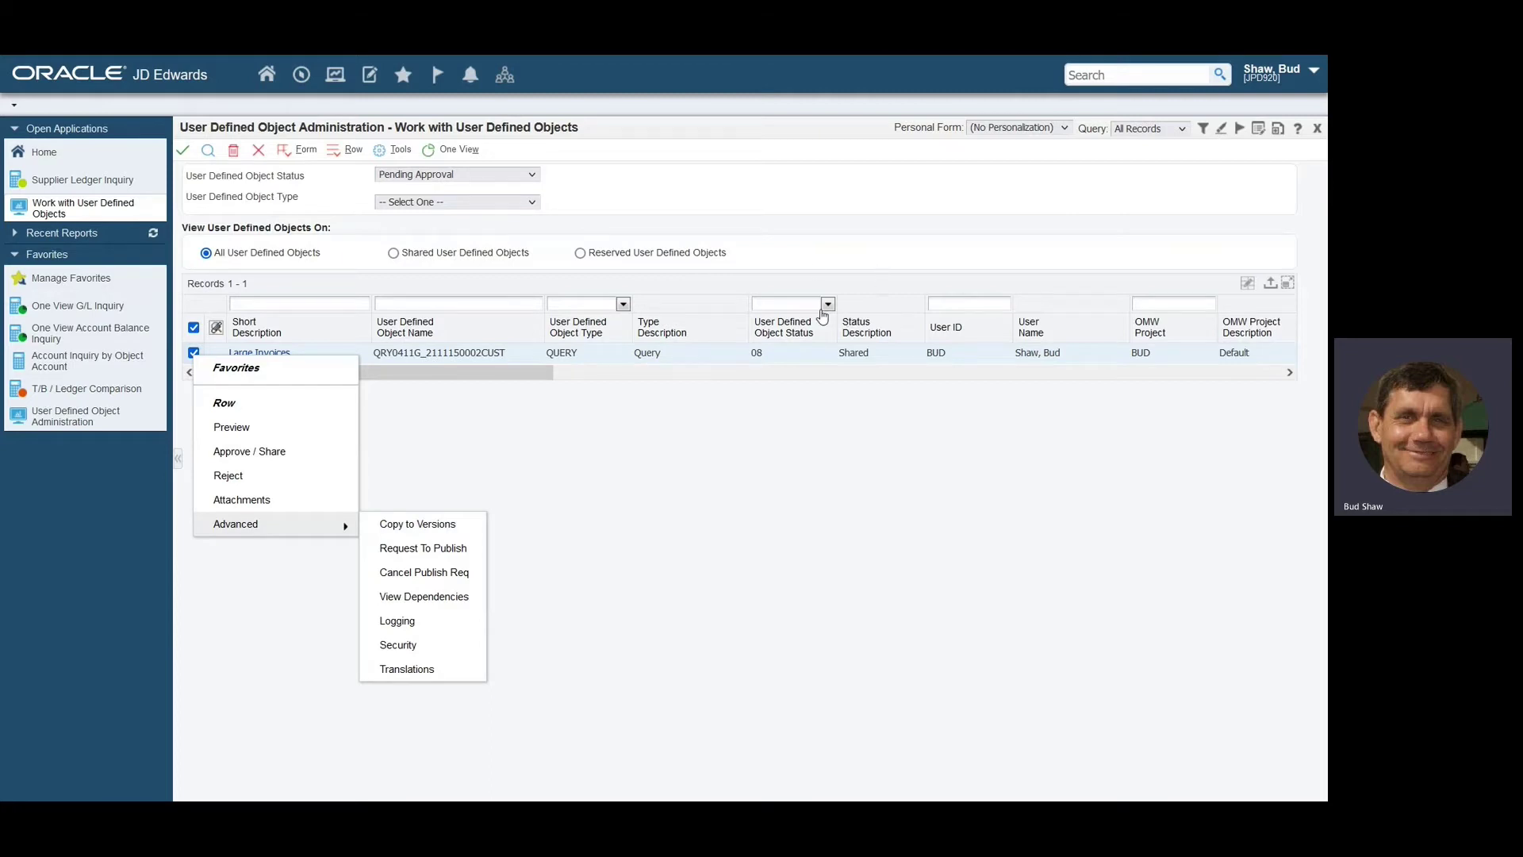
pyautogui.rightClick(818, 271)
pyautogui.press('Escape')
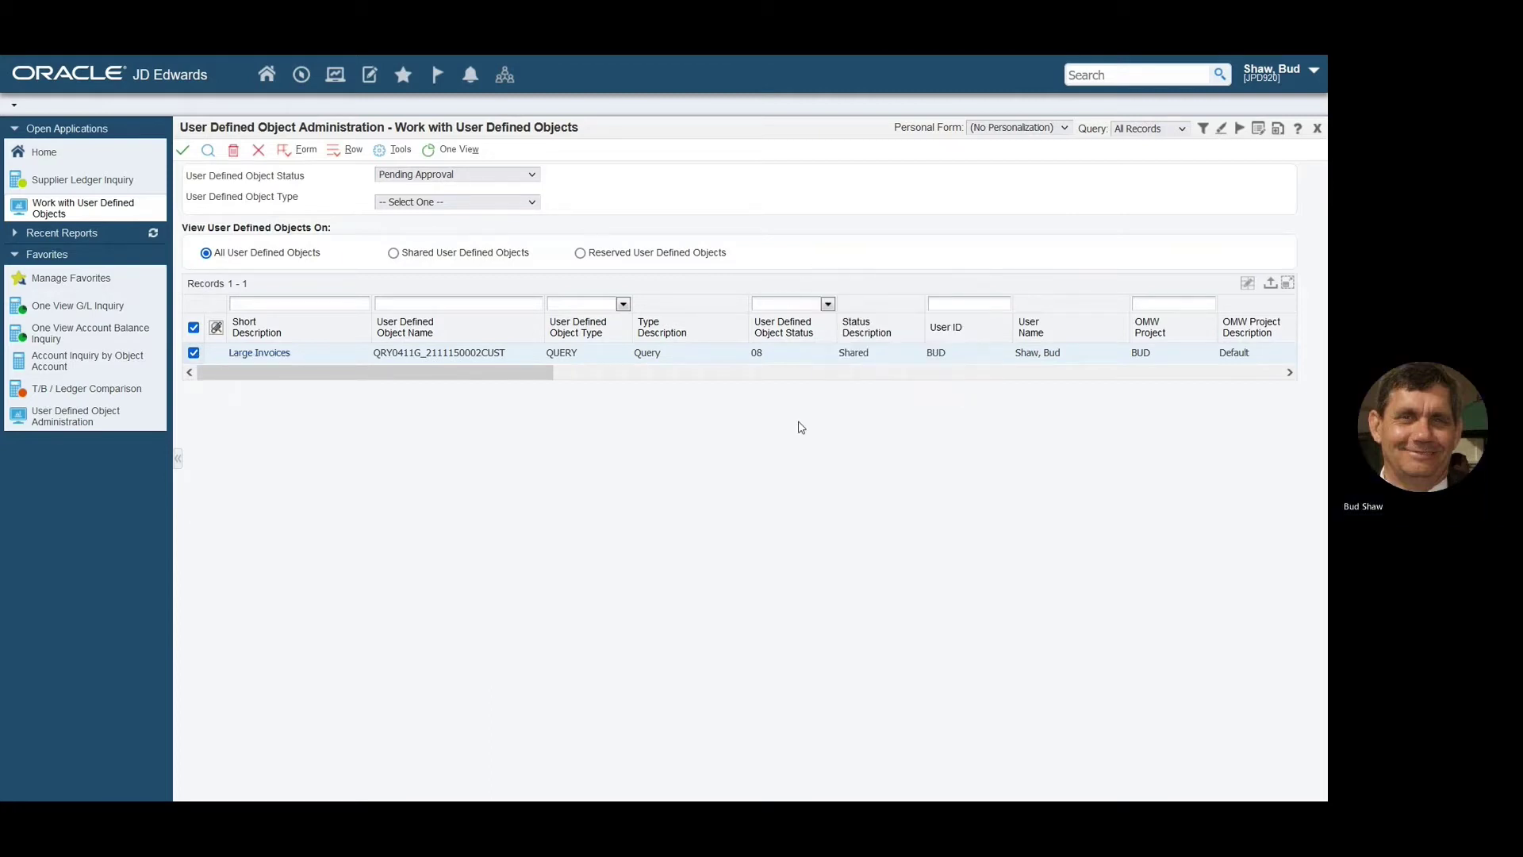
pyautogui.moveTo(778, 393)
pyautogui.mouseDown()
pyautogui.moveTo(946, 394)
pyautogui.moveTo(939, 303)
pyautogui.moveTo(794, 304)
pyautogui.moveTo(731, 406)
pyautogui.mouseUp()
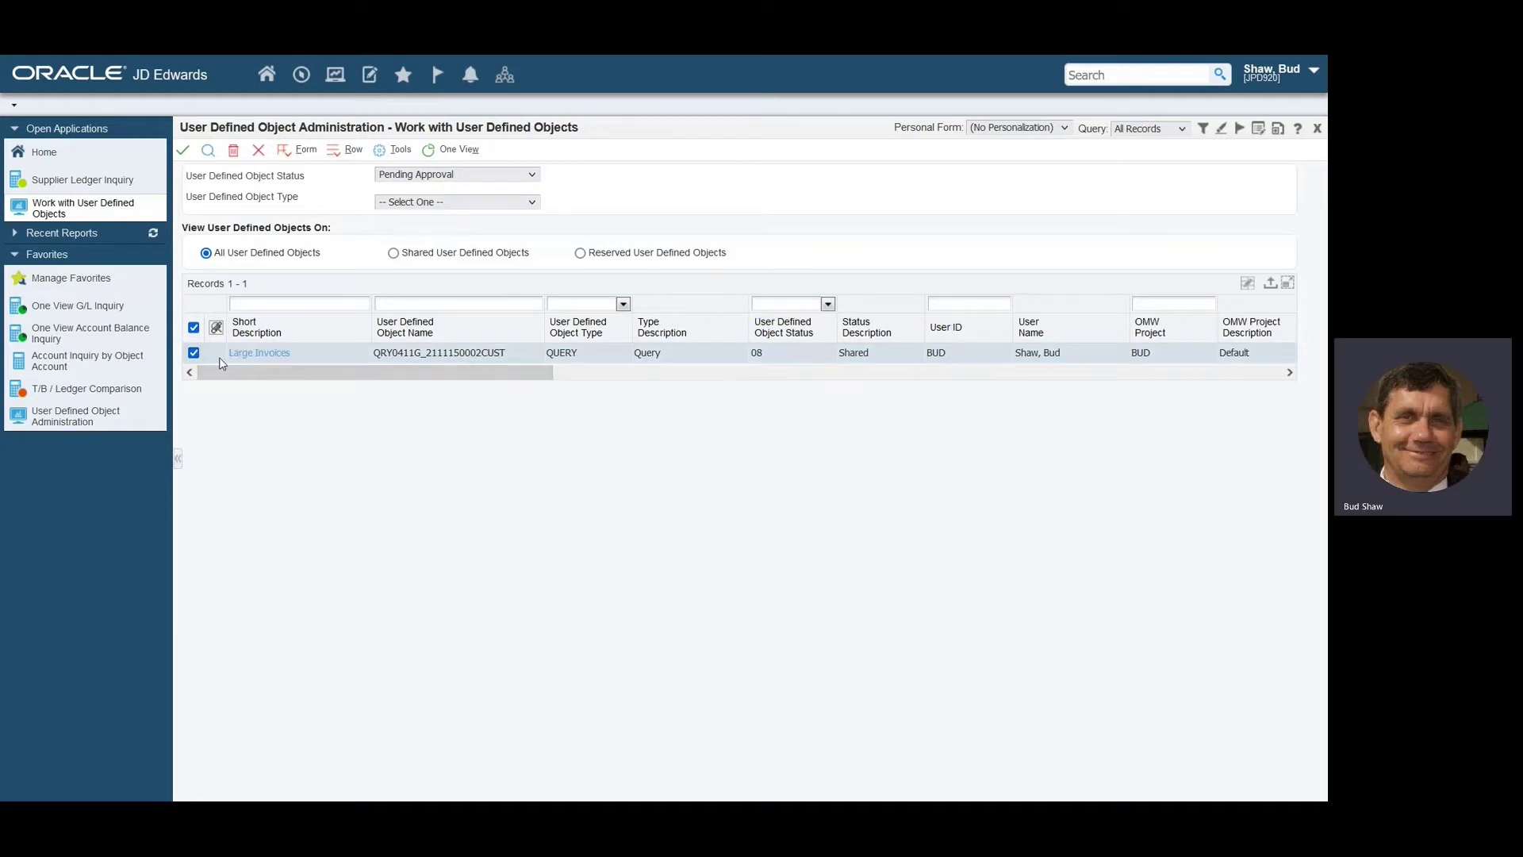
pyautogui.rightClick(196, 357)
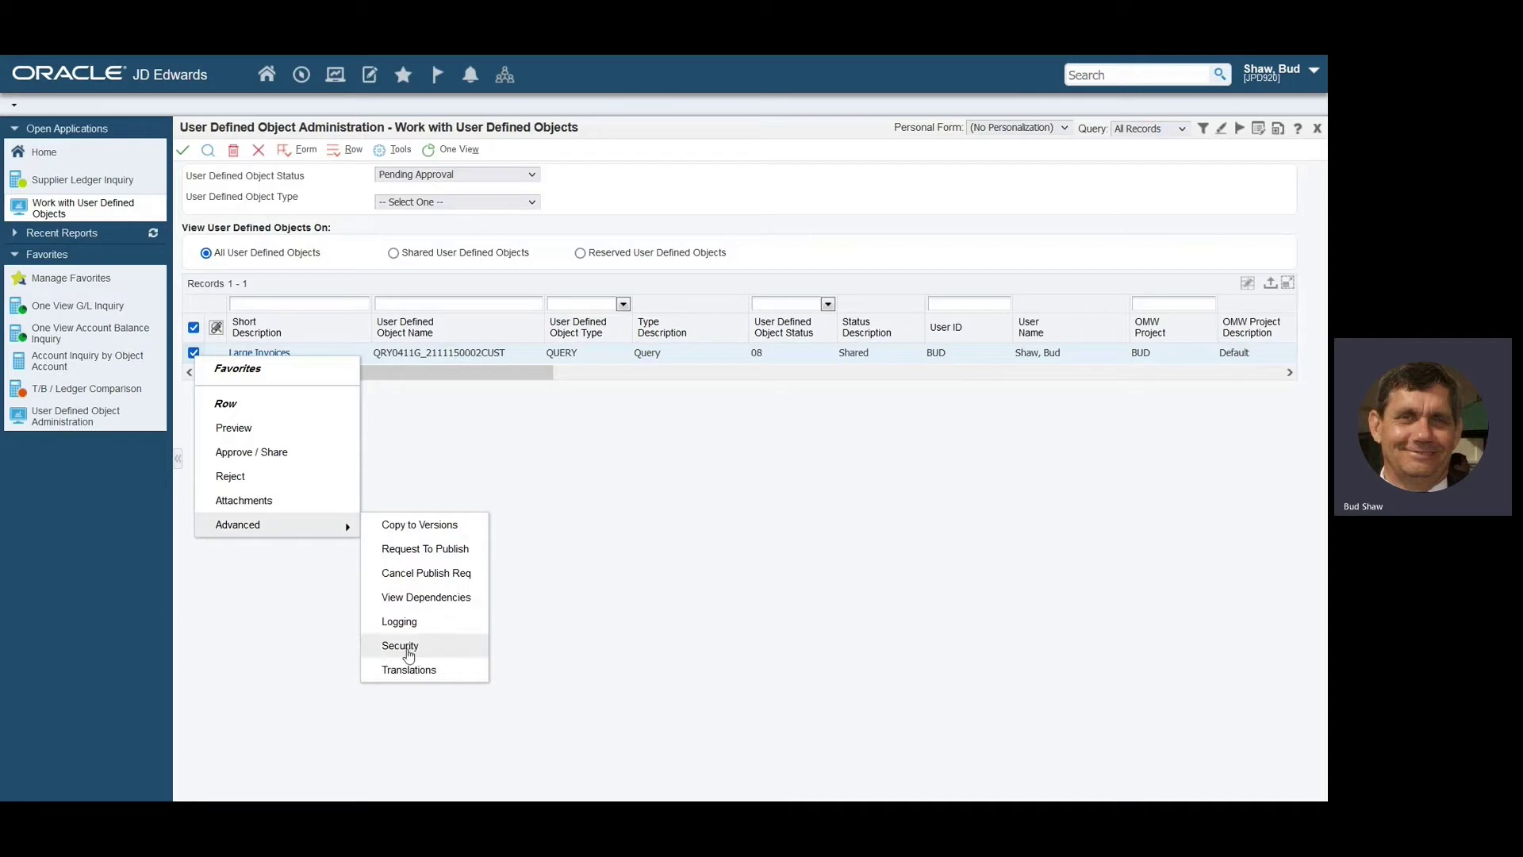
pyautogui.click(401, 646)
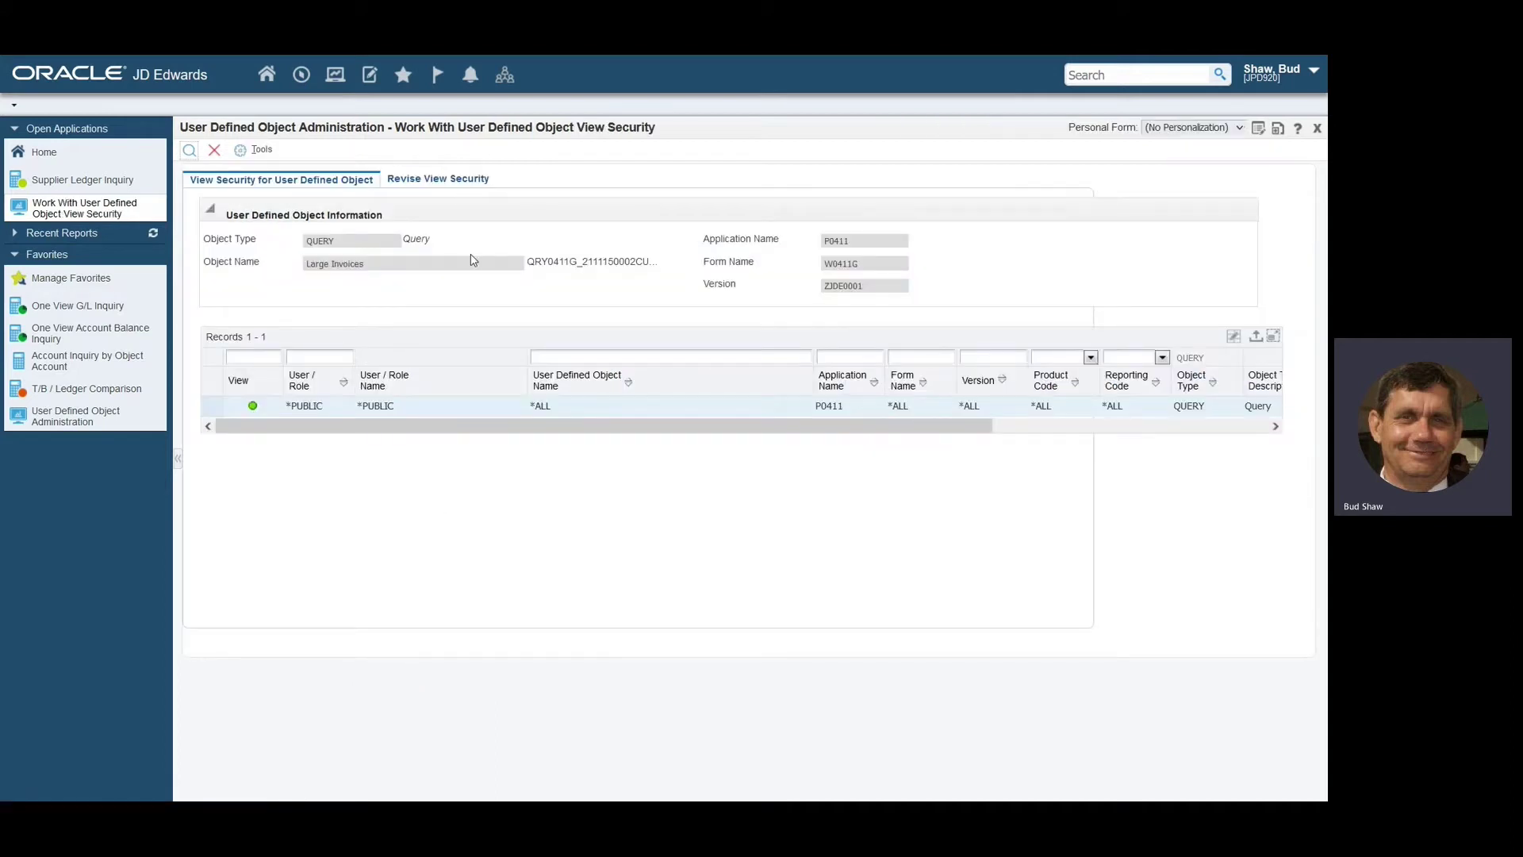
# Add the APMGRJDE role as the first entry in the view security editor.
pyautogui.click(437, 180)
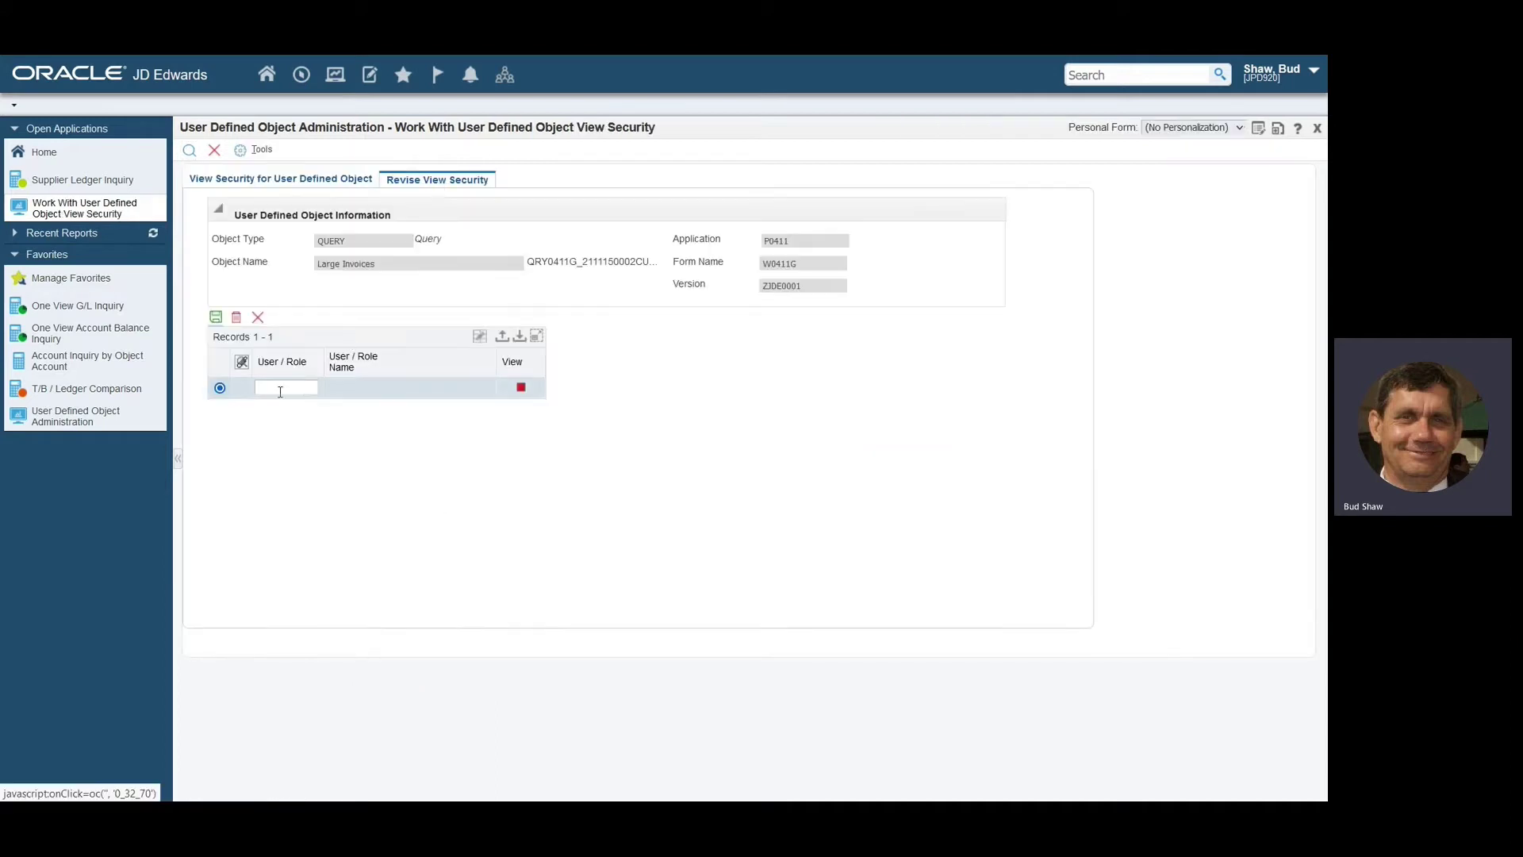
pyautogui.click(277, 387)
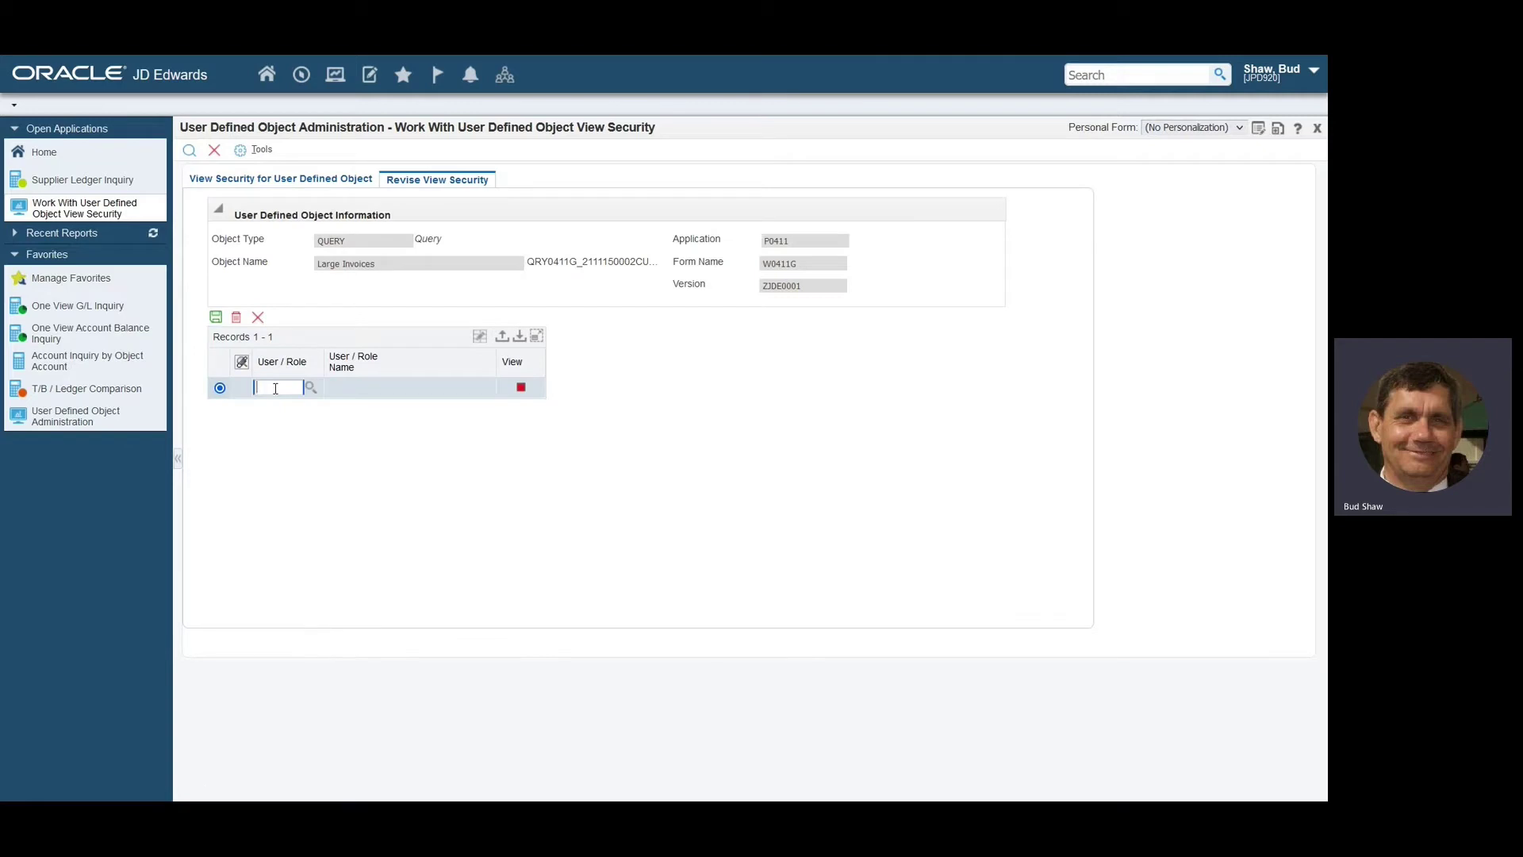
pyautogui.write('apmgrjde')
pyautogui.press('Tab')
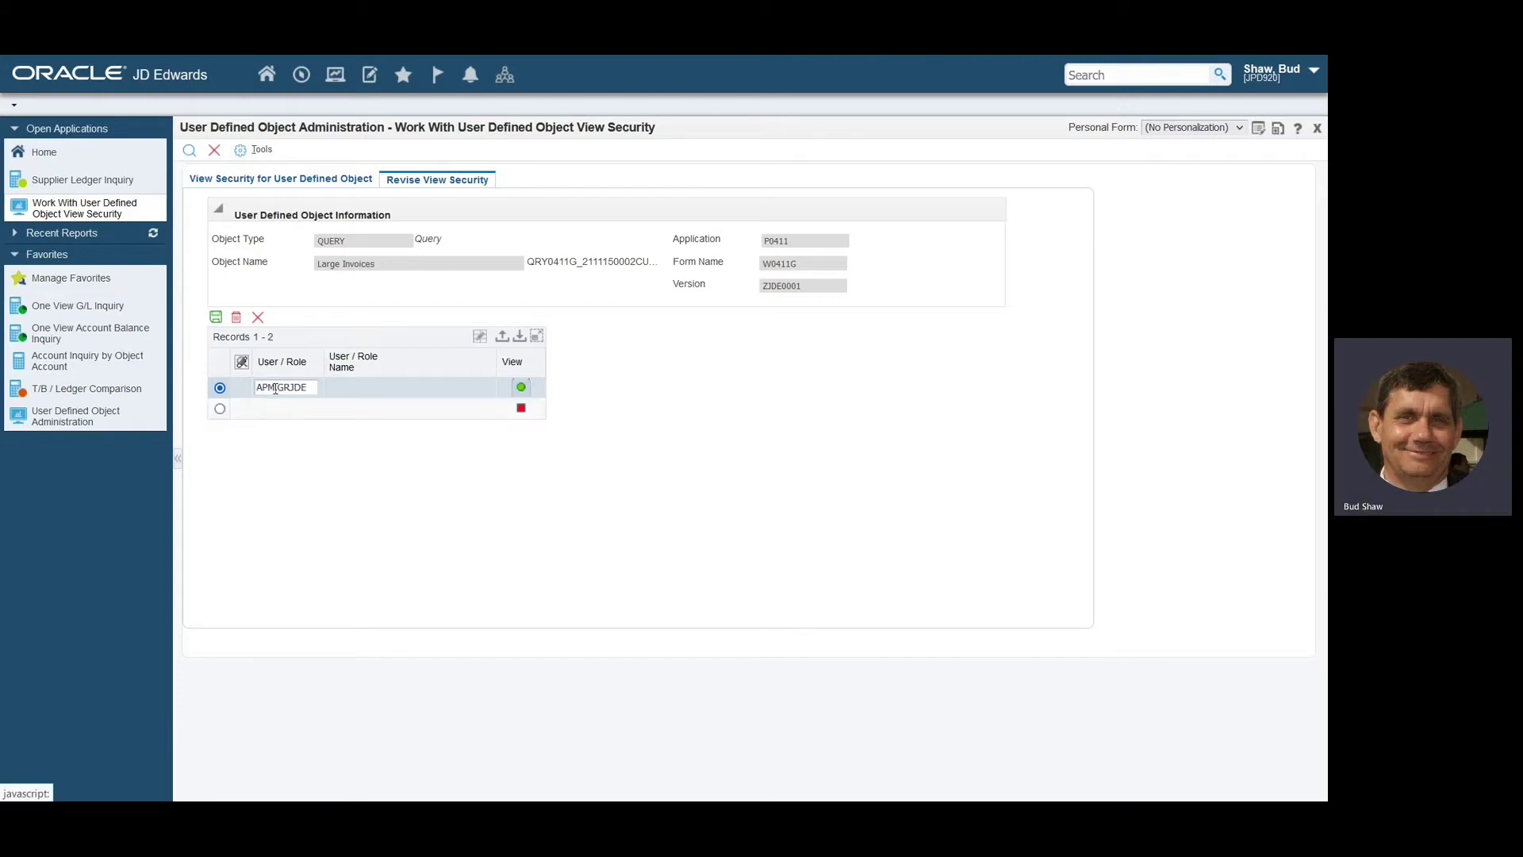
pyautogui.click(275, 389)
pyautogui.doubleClick(281, 387)
pyautogui.write('apmgr')
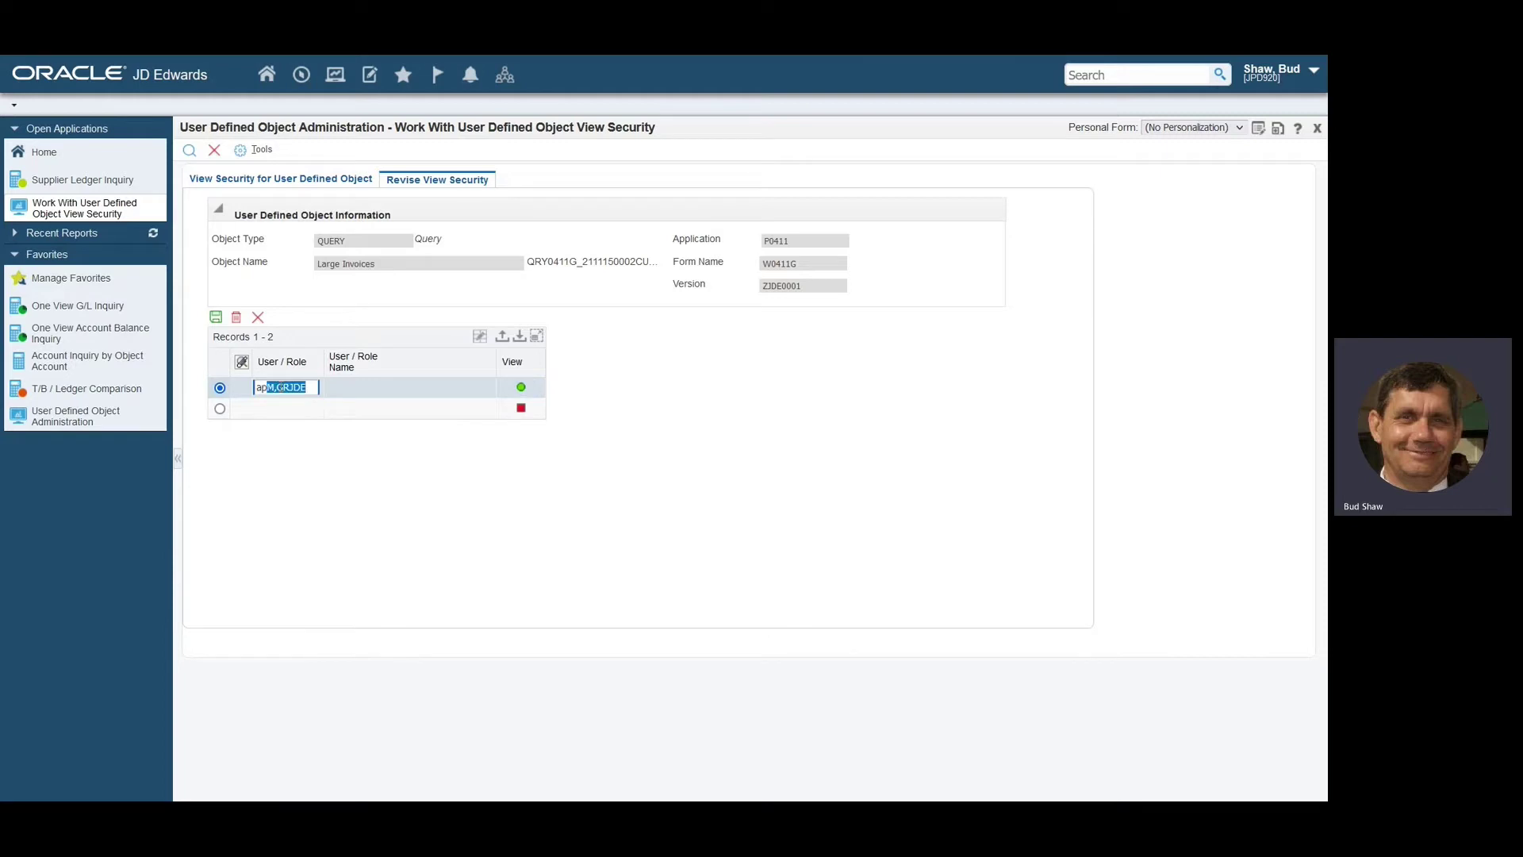
pyautogui.write('jde')
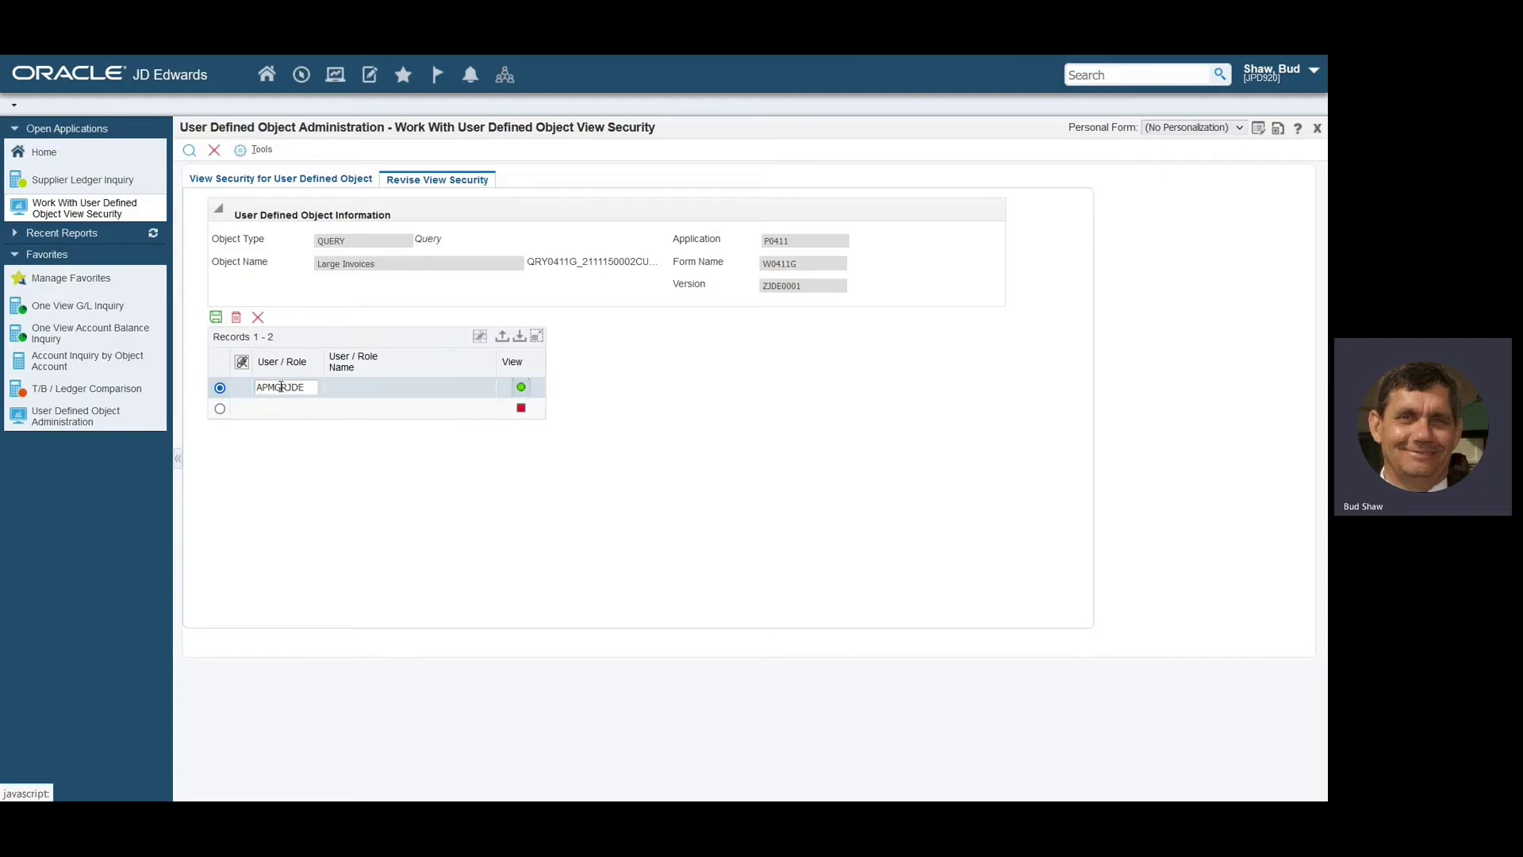
# Add your user with View access, save the security, and return to the objects list.
pyautogui.click(273, 408)
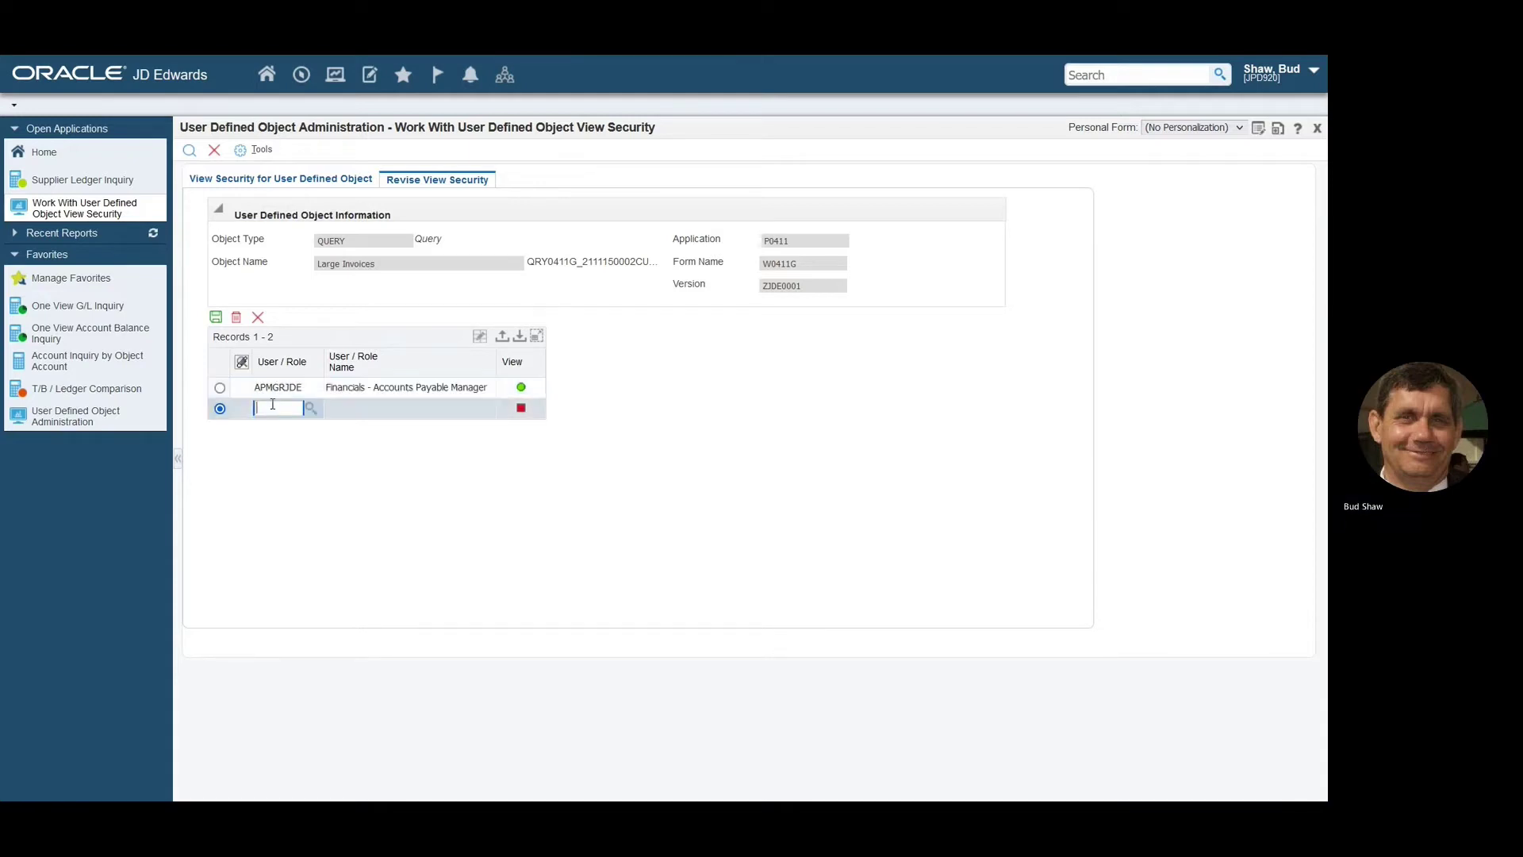
pyautogui.write('bud')
pyautogui.press('Tab')
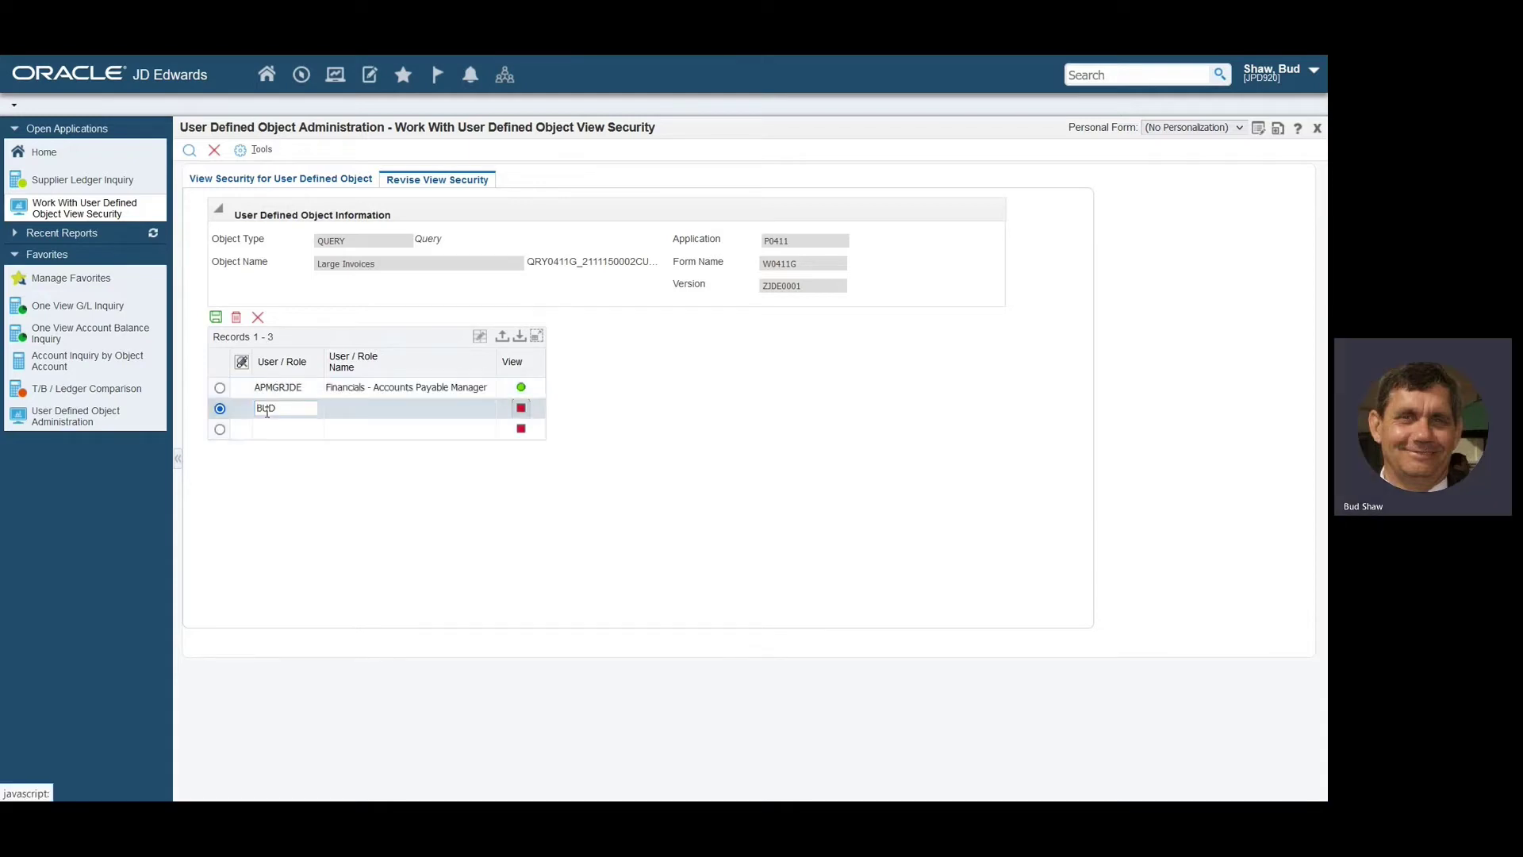
pyautogui.click(521, 407)
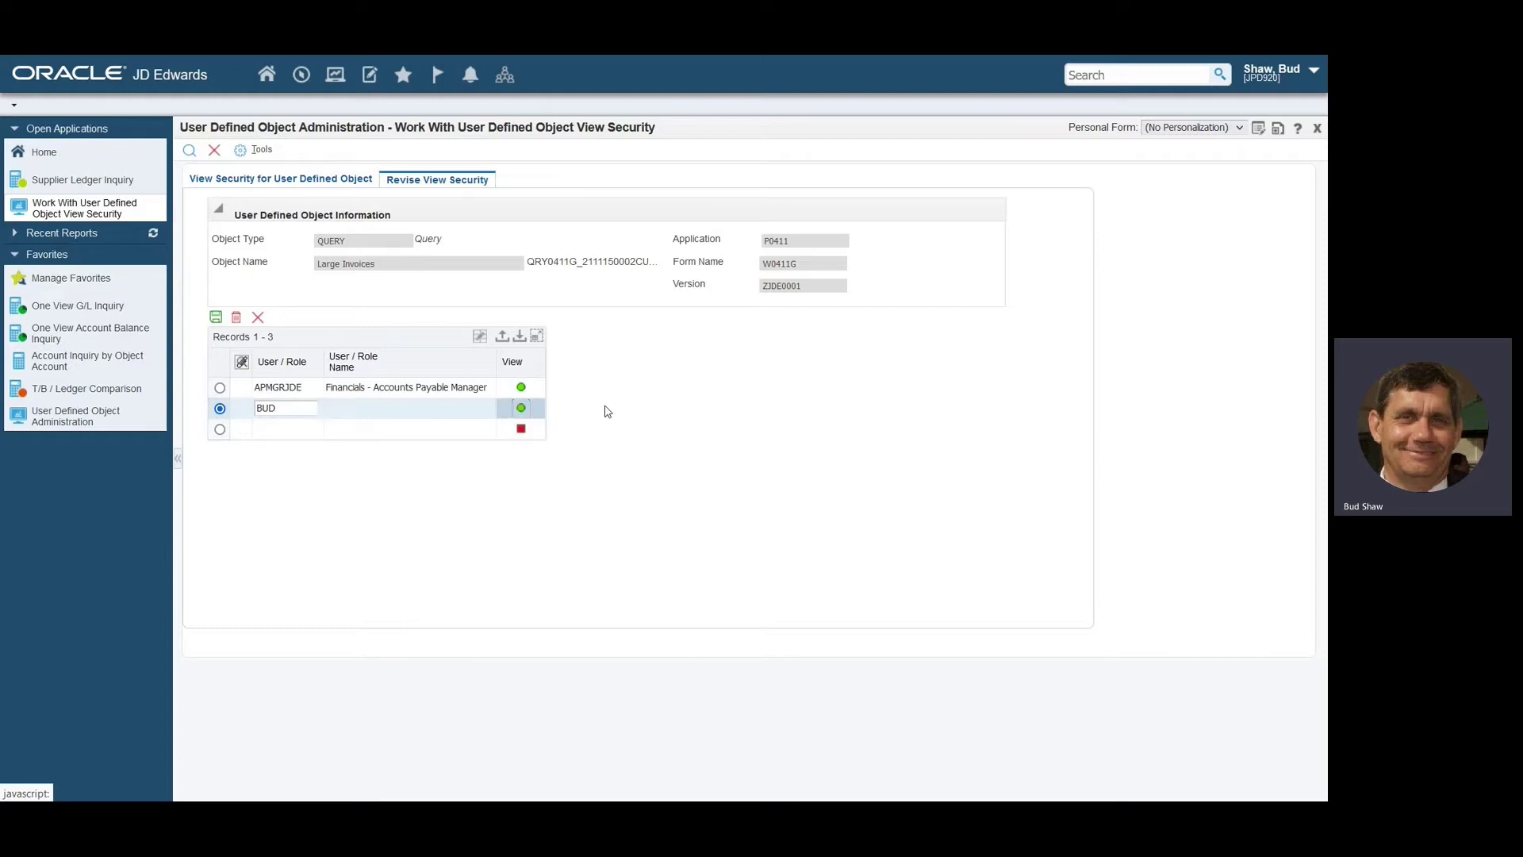
pyautogui.click(214, 319)
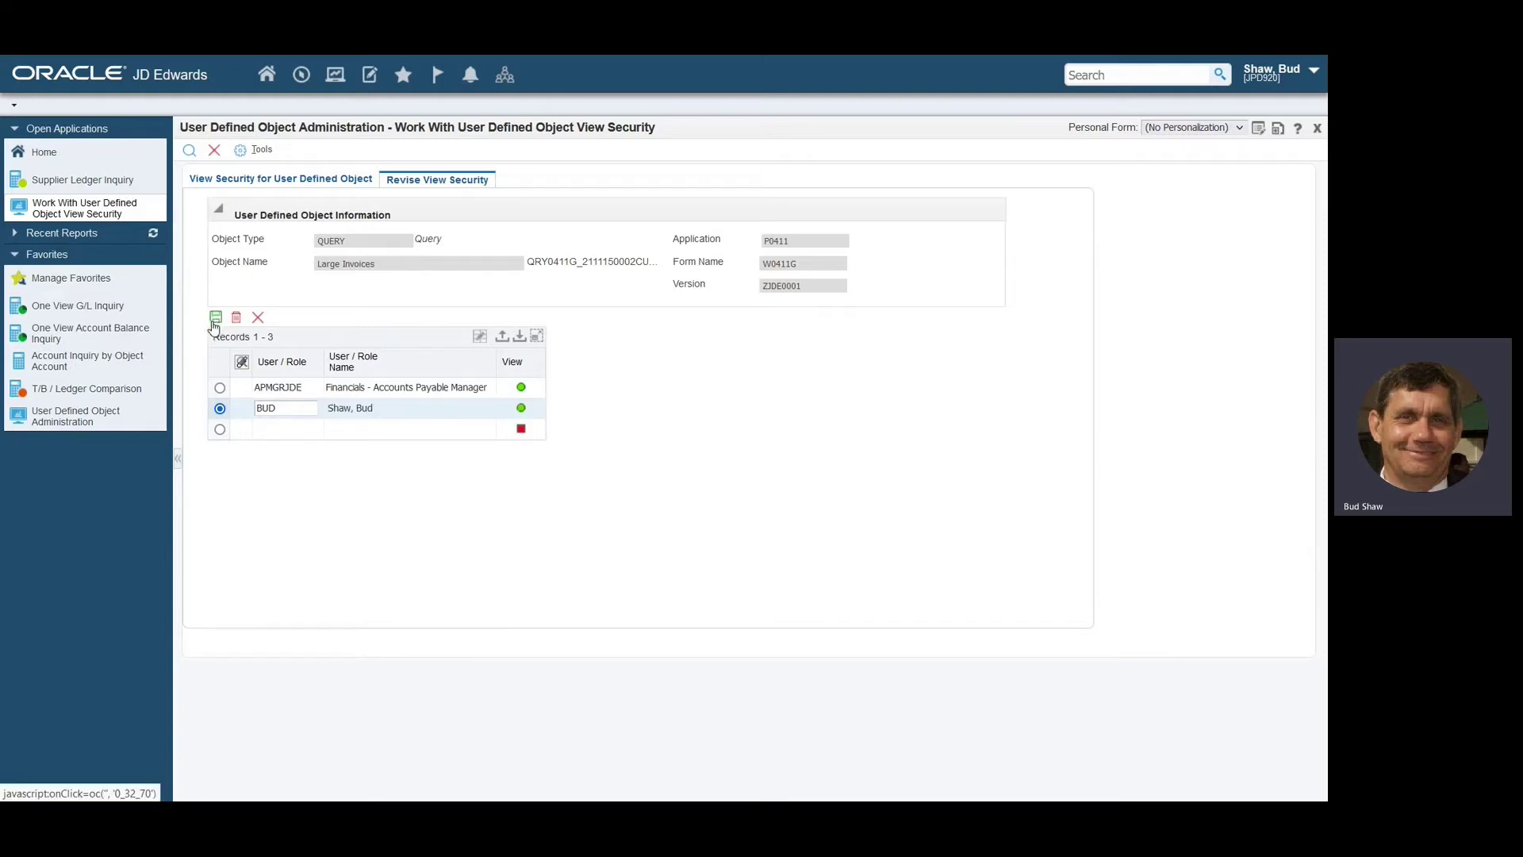
pyautogui.click(1316, 129)
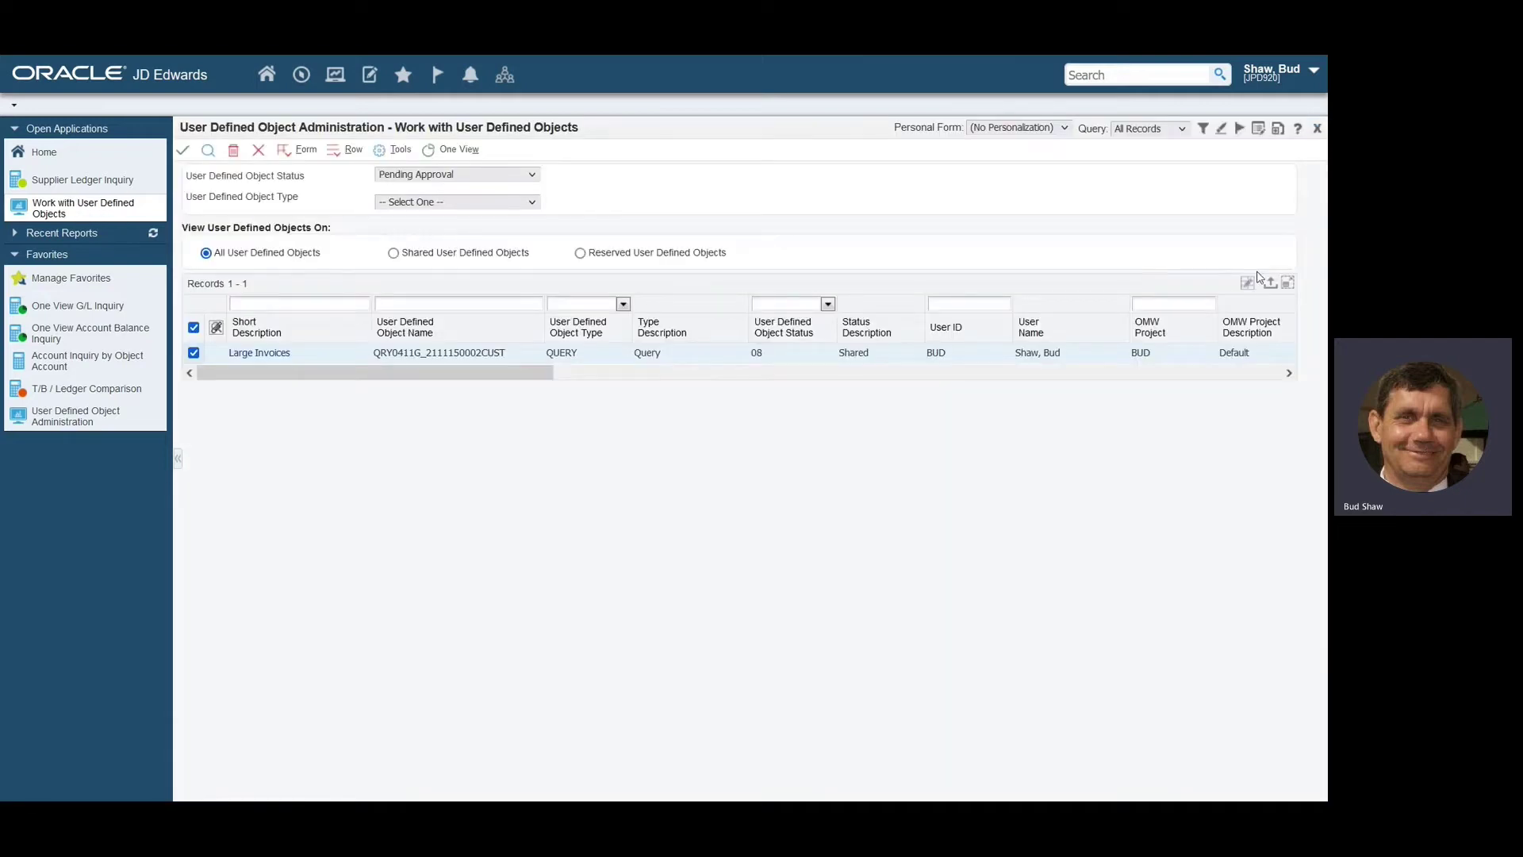
# Close the User Defined Objects form and sign out, confirming despite open applications.
pyautogui.click(1316, 129)
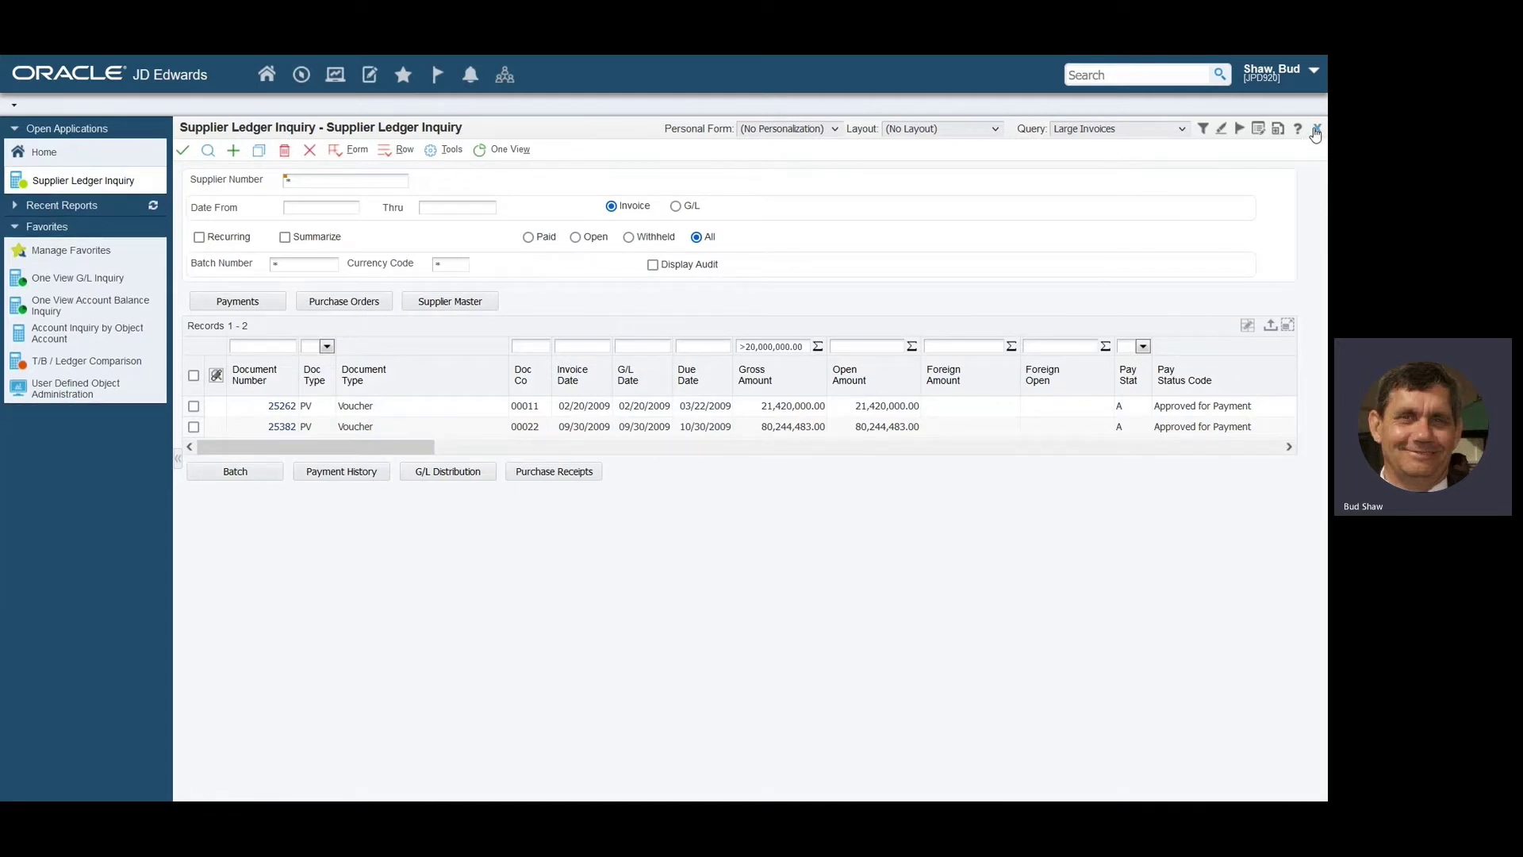
pyautogui.click(1315, 73)
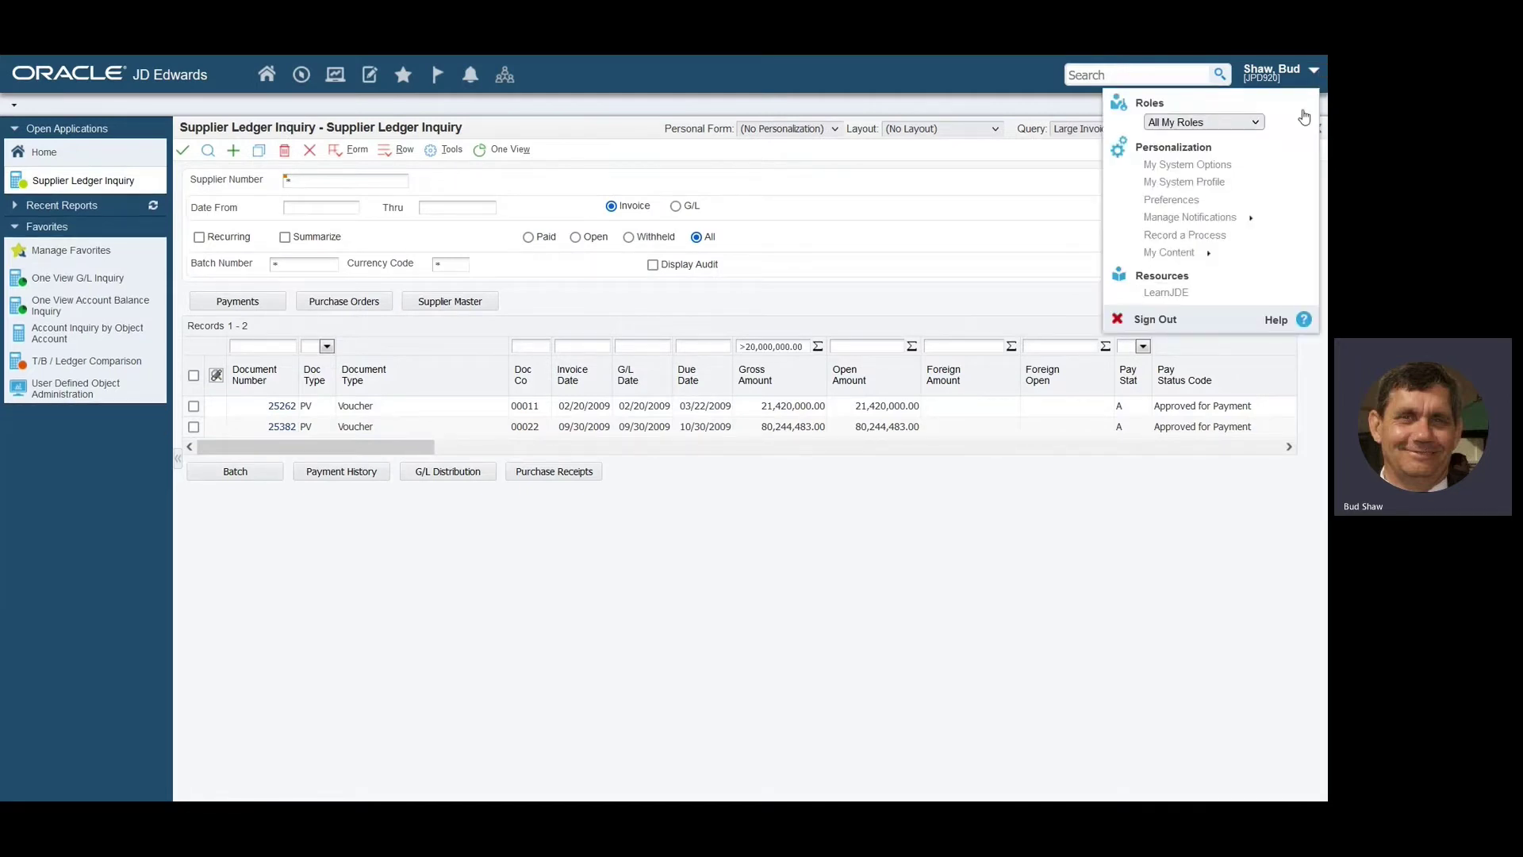
pyautogui.click(1144, 320)
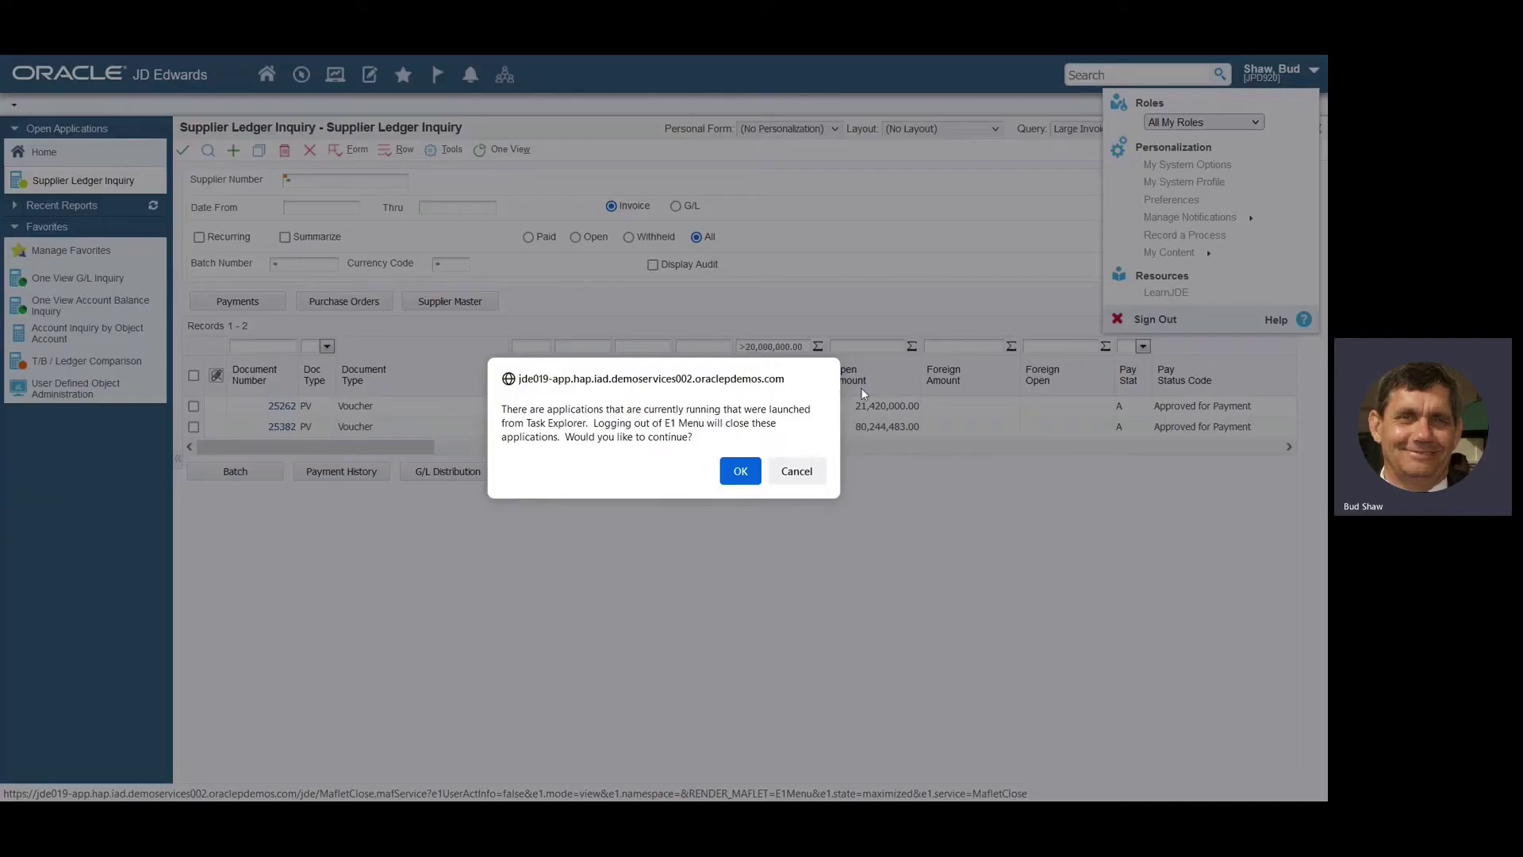
pyautogui.click(737, 472)
pyautogui.click(698, 357)
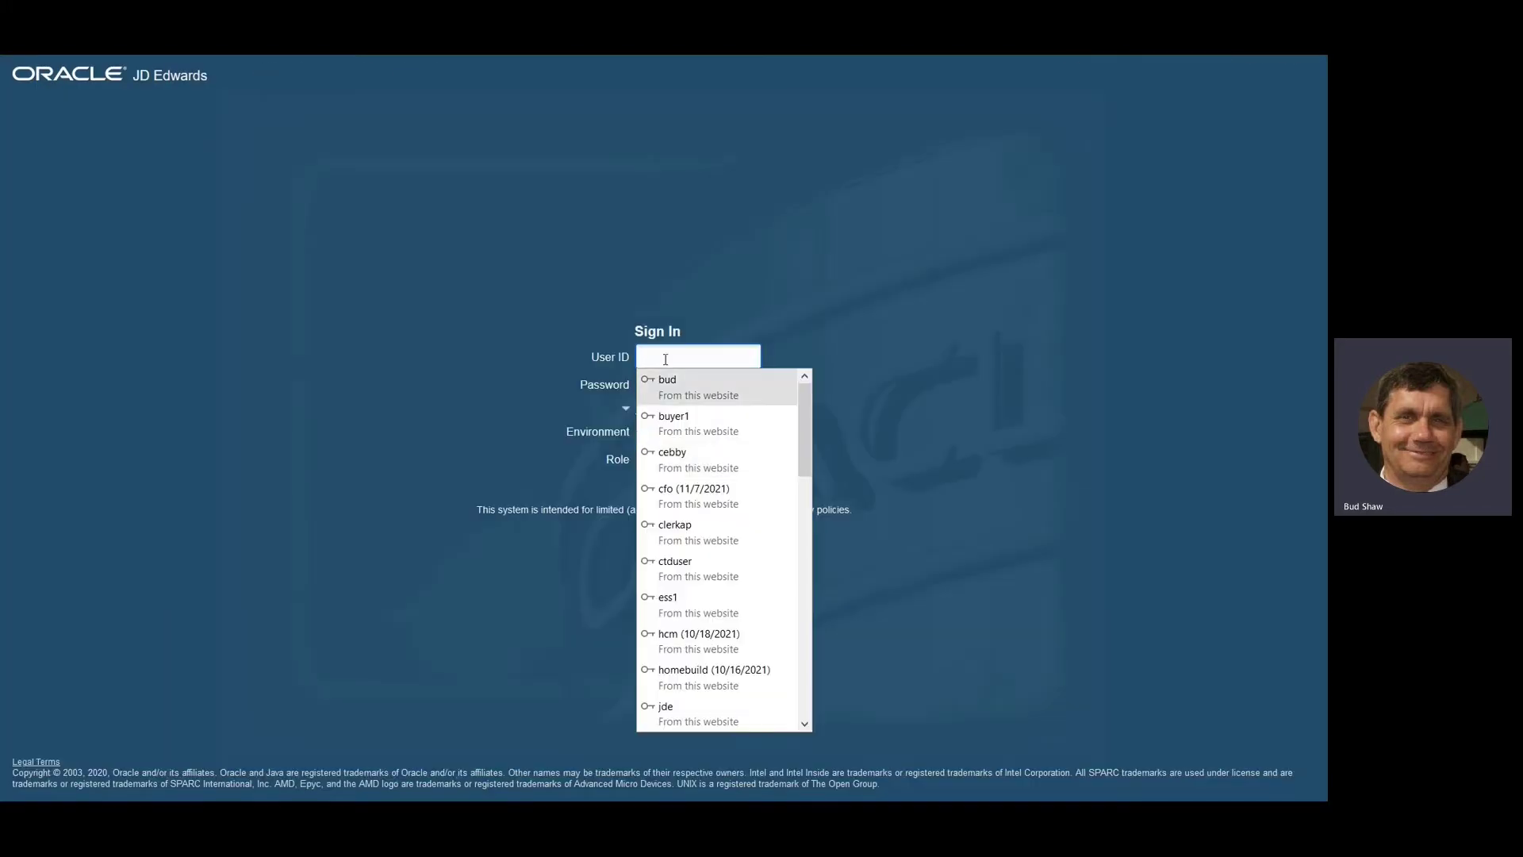
# Sign back in with the saved account and apply the Large Invoices query to Supplier Ledger Inquiry.
pyautogui.click(684, 394)
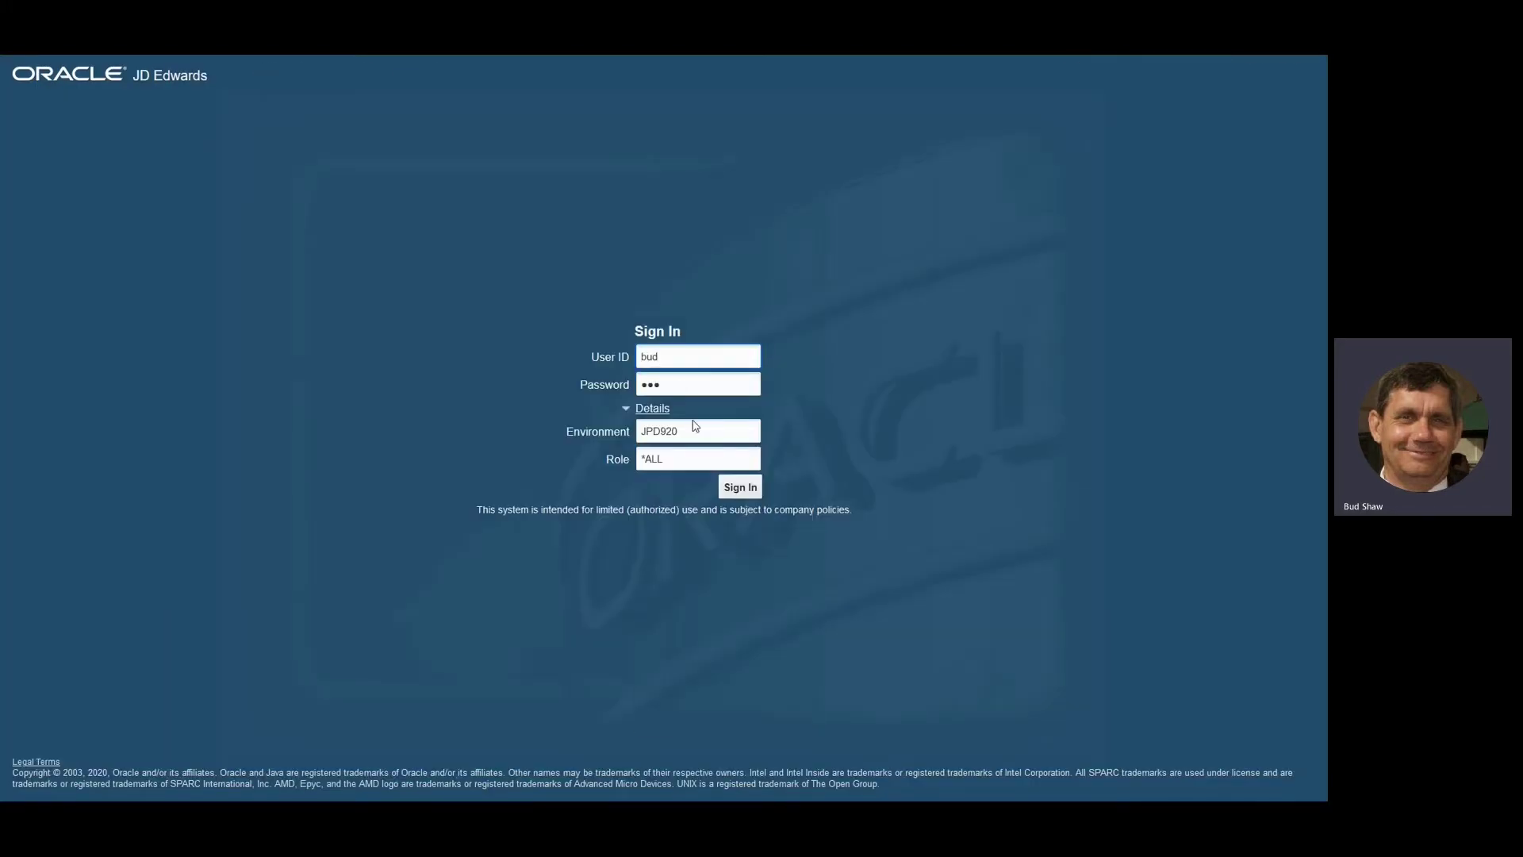
pyautogui.click(740, 487)
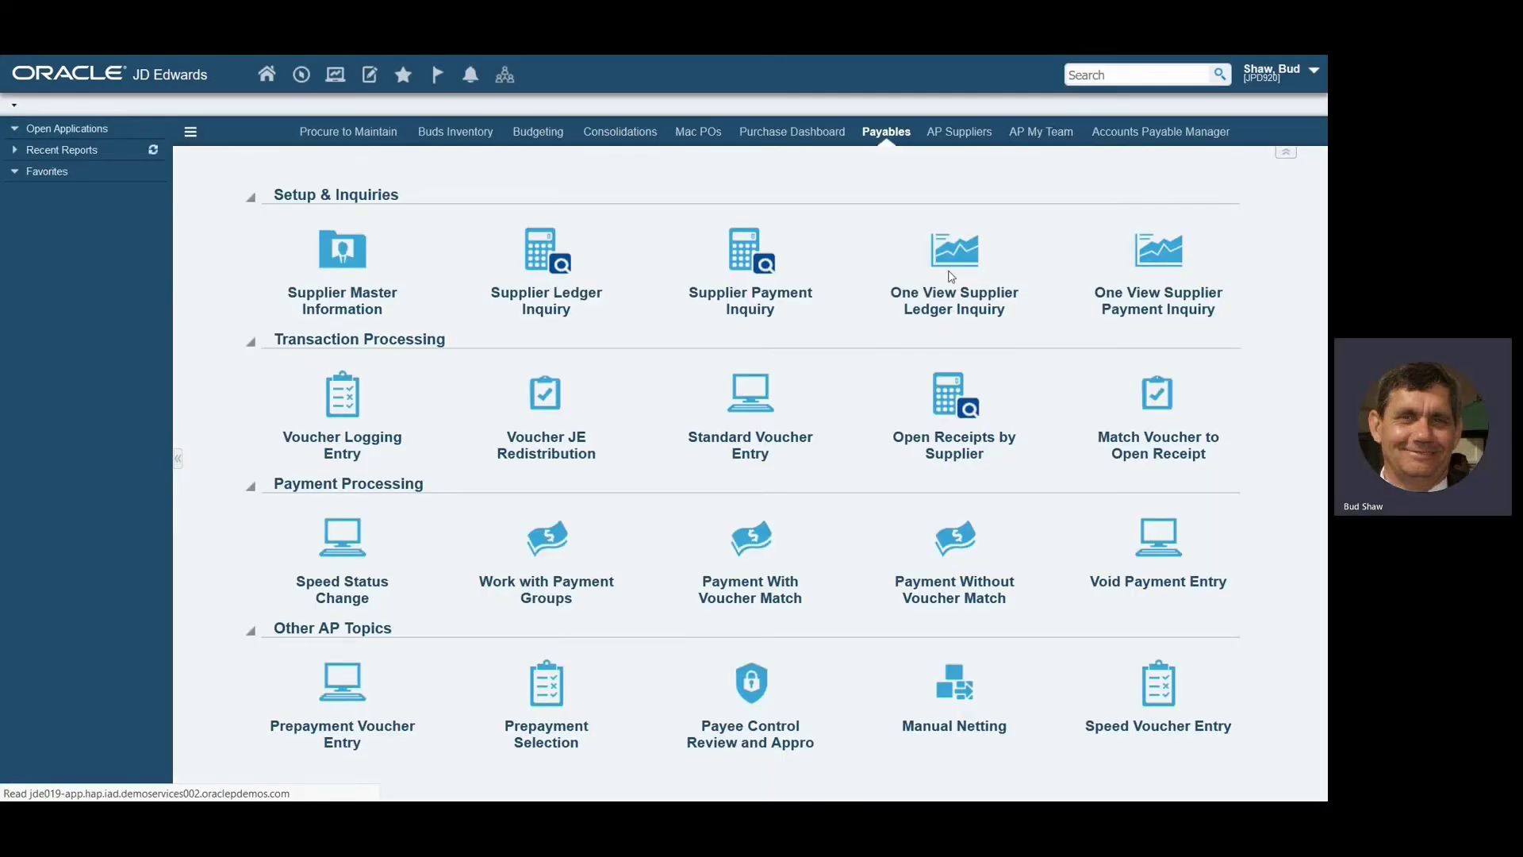
pyautogui.click(559, 278)
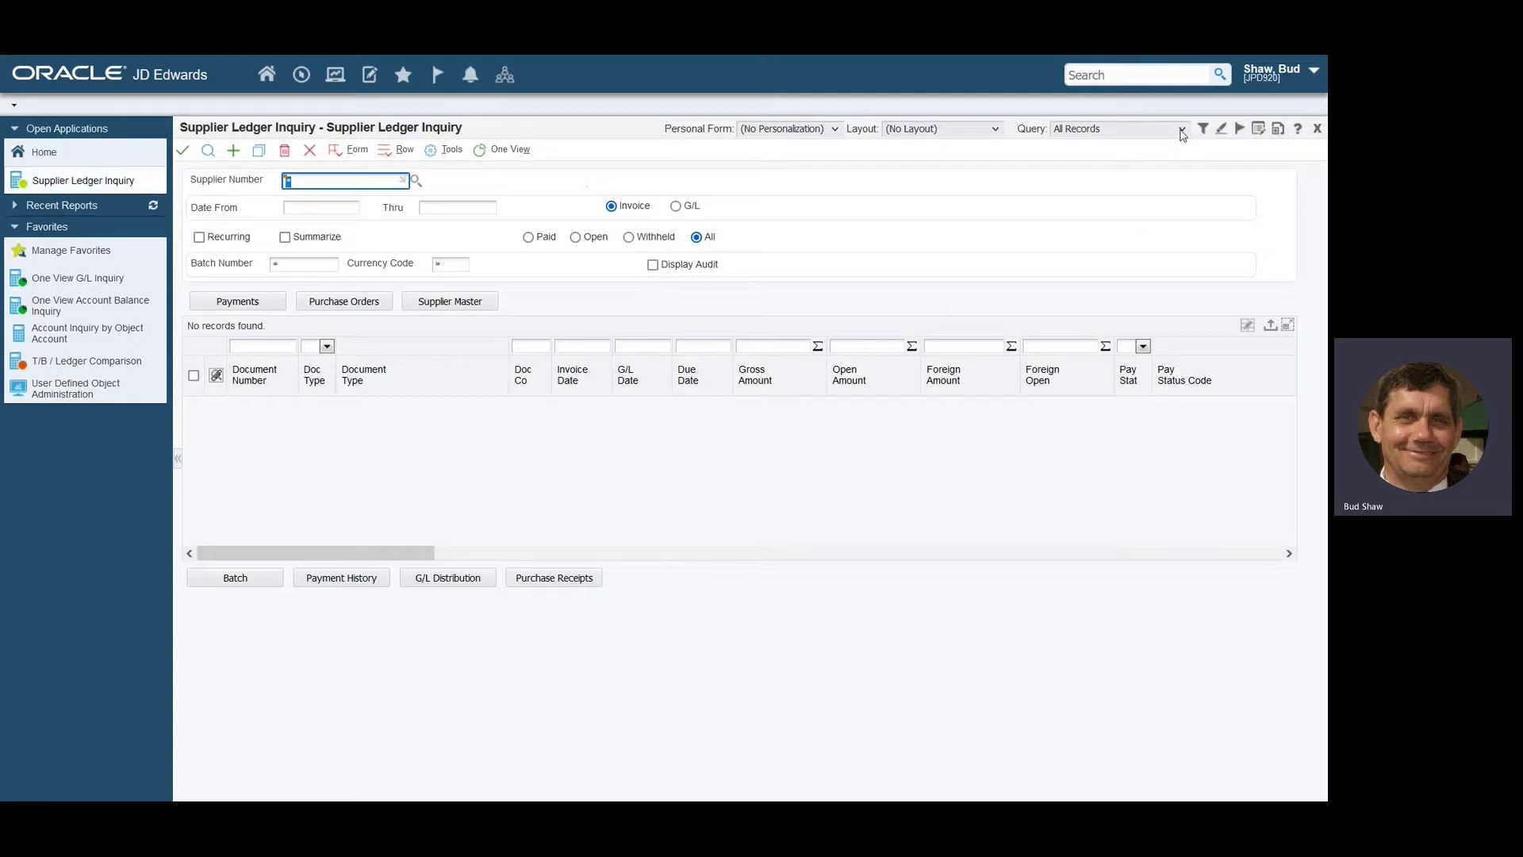
pyautogui.click(1182, 131)
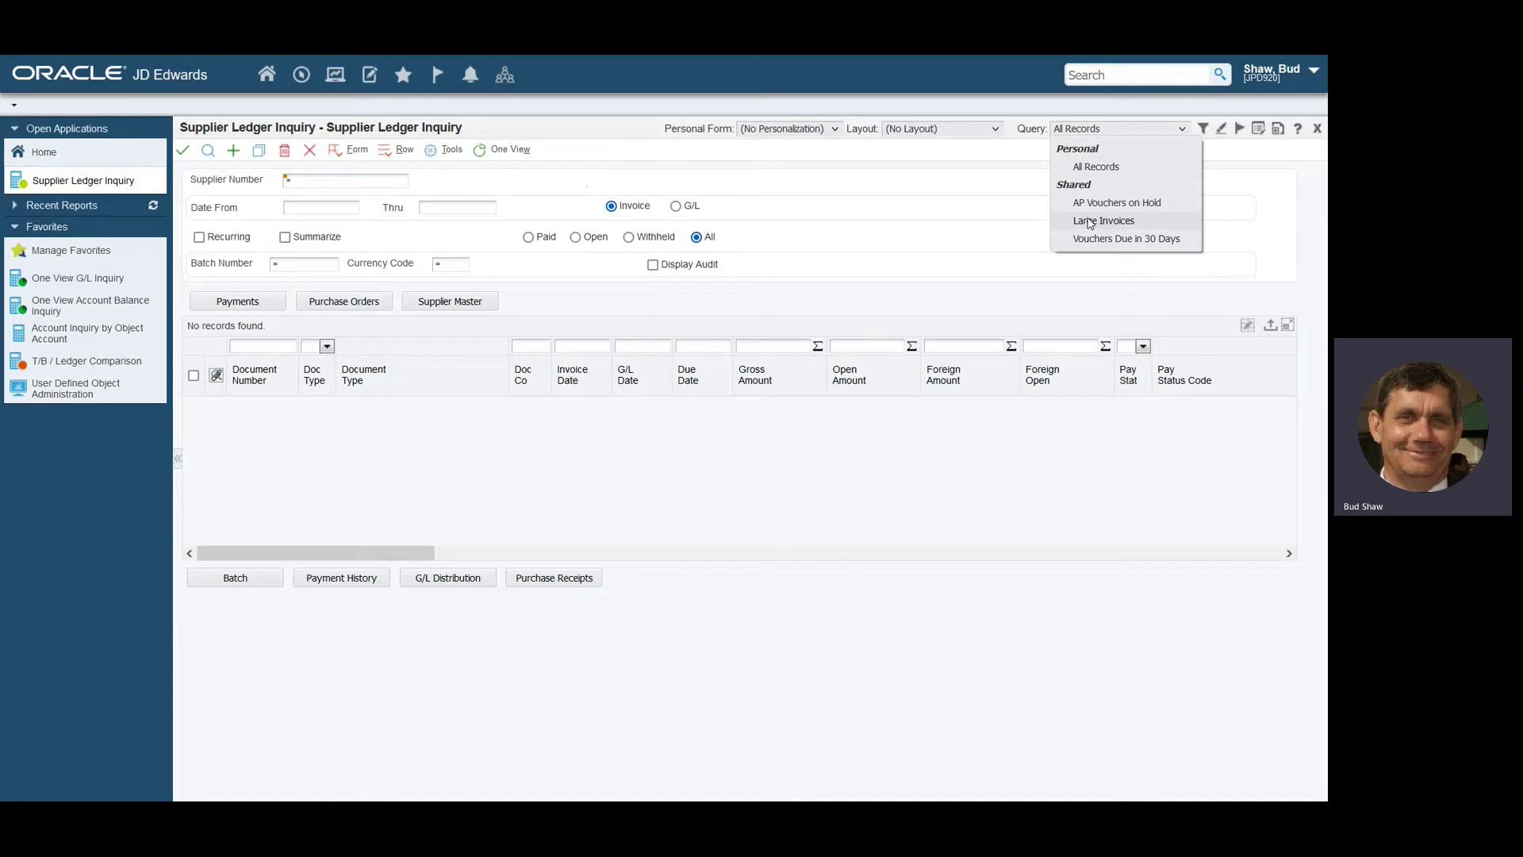
pyautogui.click(1090, 221)
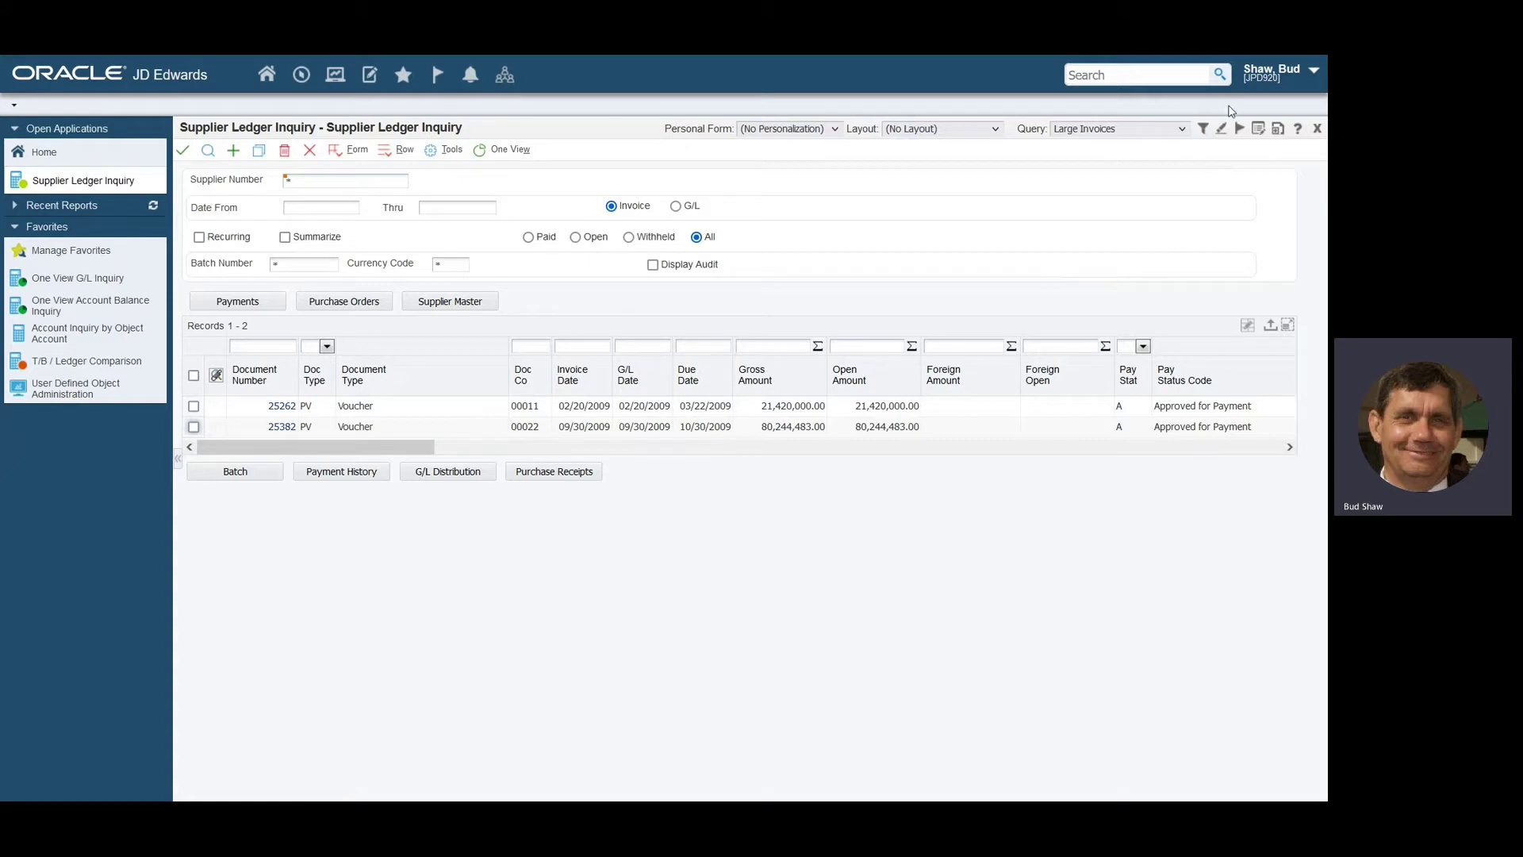
pyautogui.moveTo(1200, 106)
pyautogui.mouseDown()
pyautogui.moveTo(1252, 109)
pyautogui.moveTo(1258, 159)
pyautogui.moveTo(1221, 141)
pyautogui.moveTo(1224, 110)
pyautogui.mouseUp()
# Create a watchlist with warning 5, critical 10, description 'Invoices greater than $20m', then save.
pyautogui.click(1237, 130)
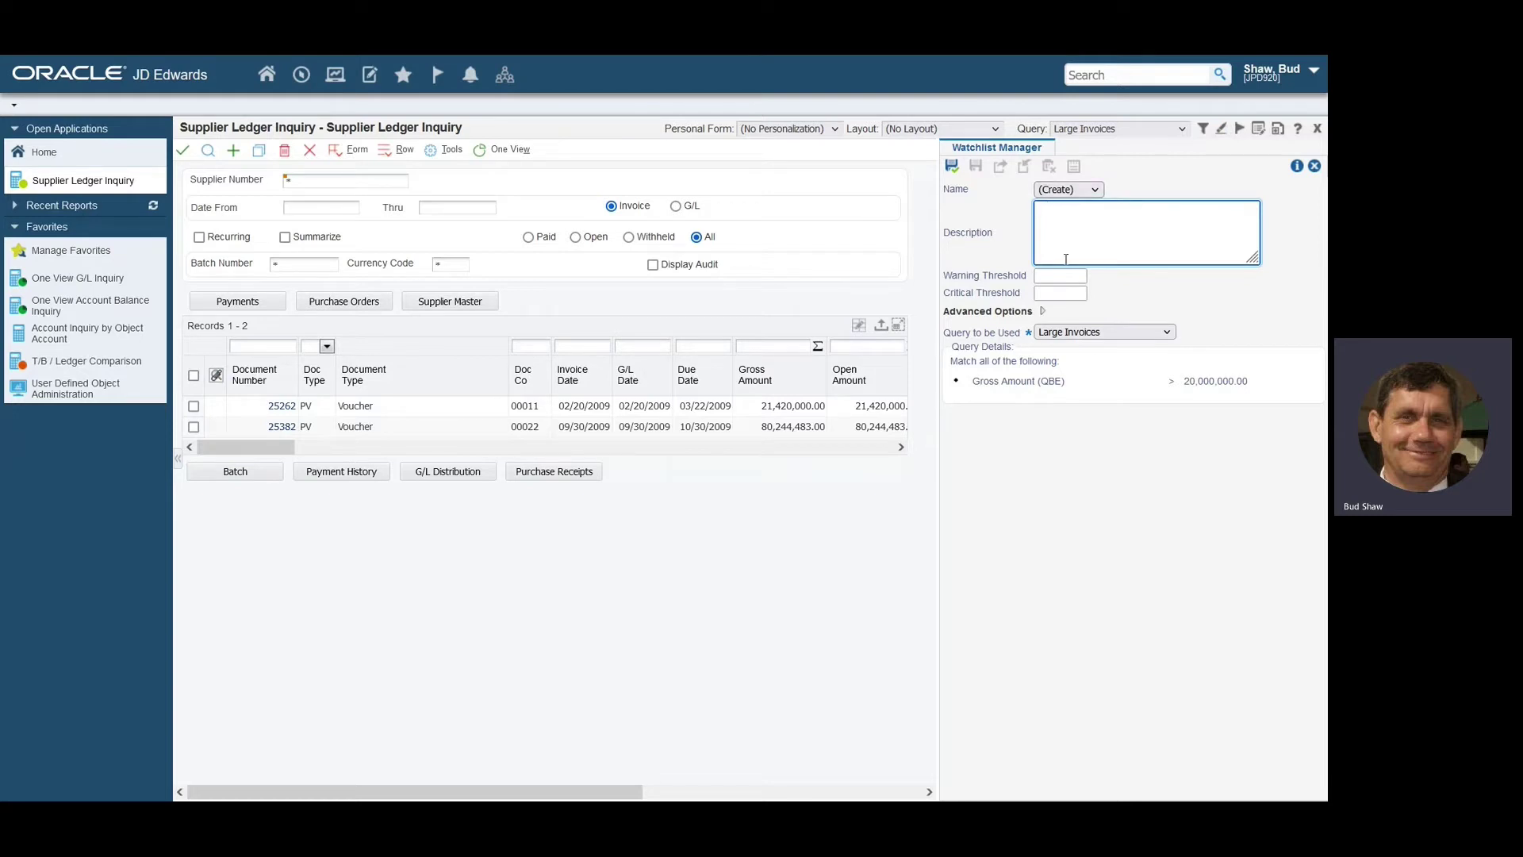
pyautogui.click(1050, 278)
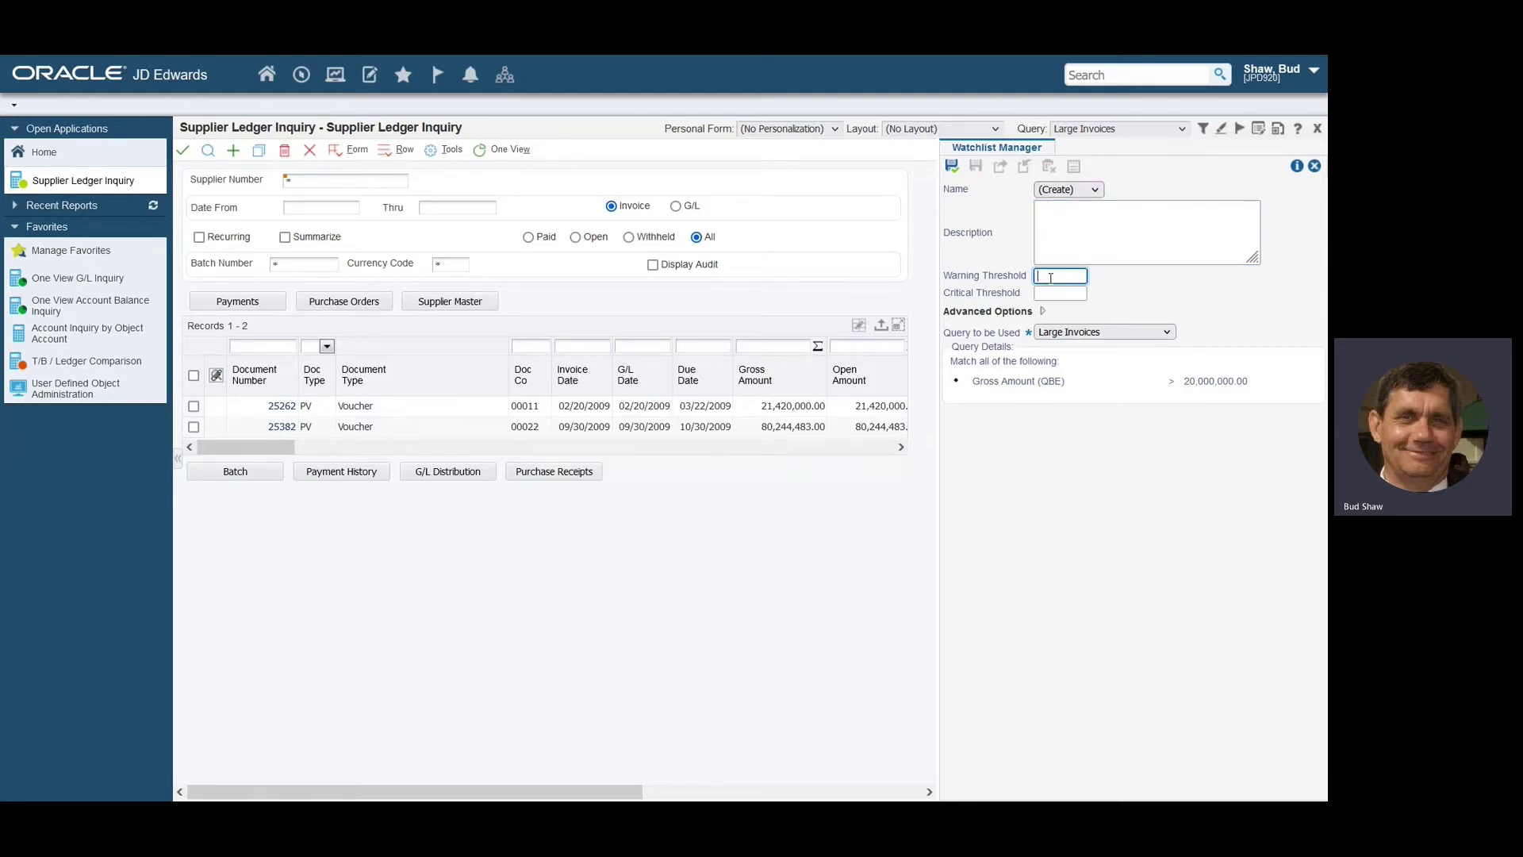
pyautogui.write('5')
pyautogui.click(1050, 295)
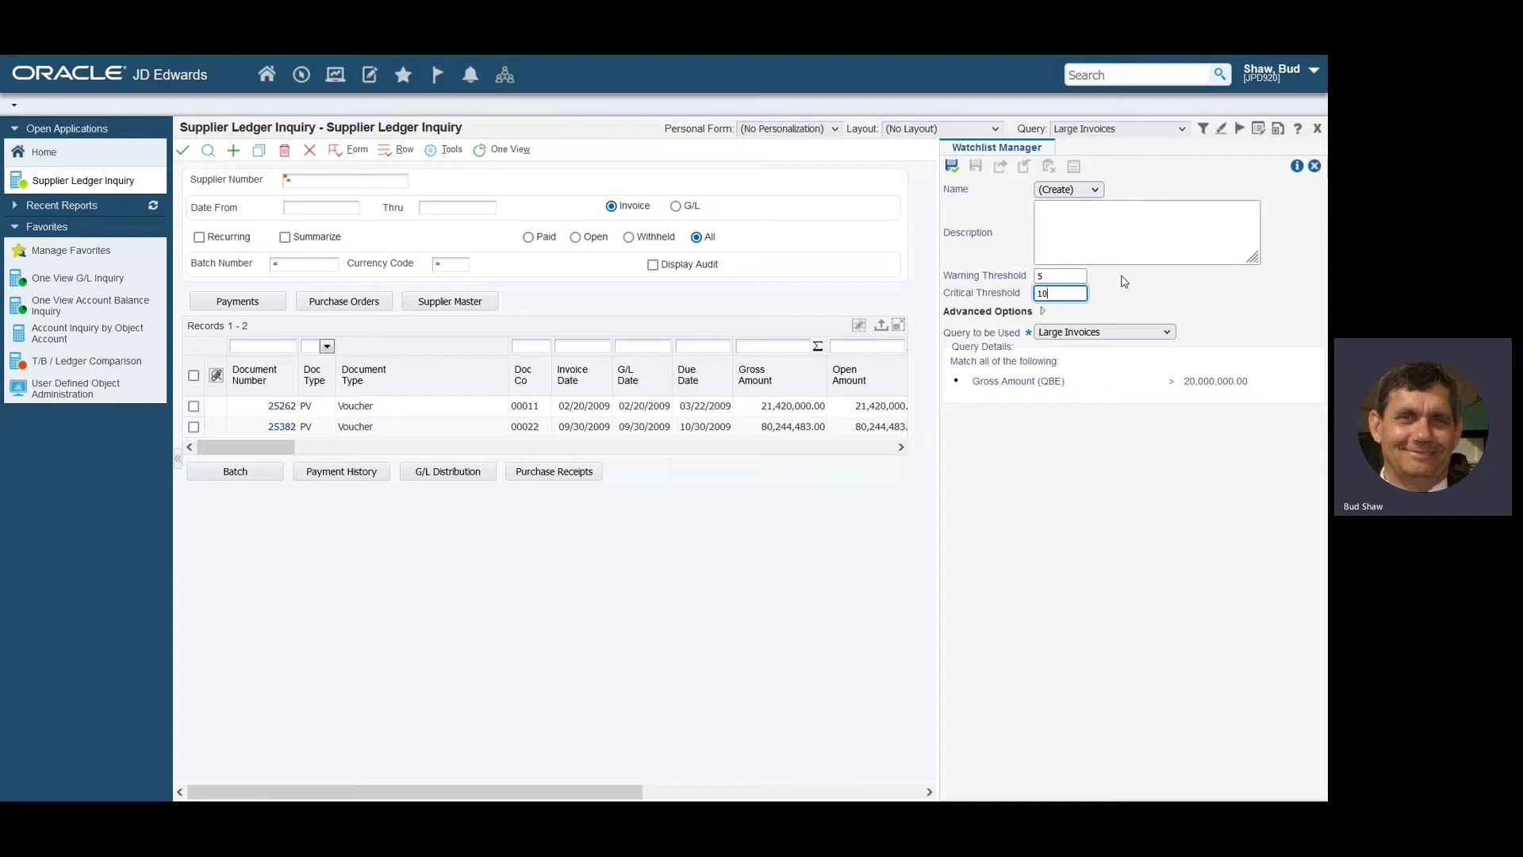
pyautogui.click(1123, 288)
pyautogui.click(1048, 216)
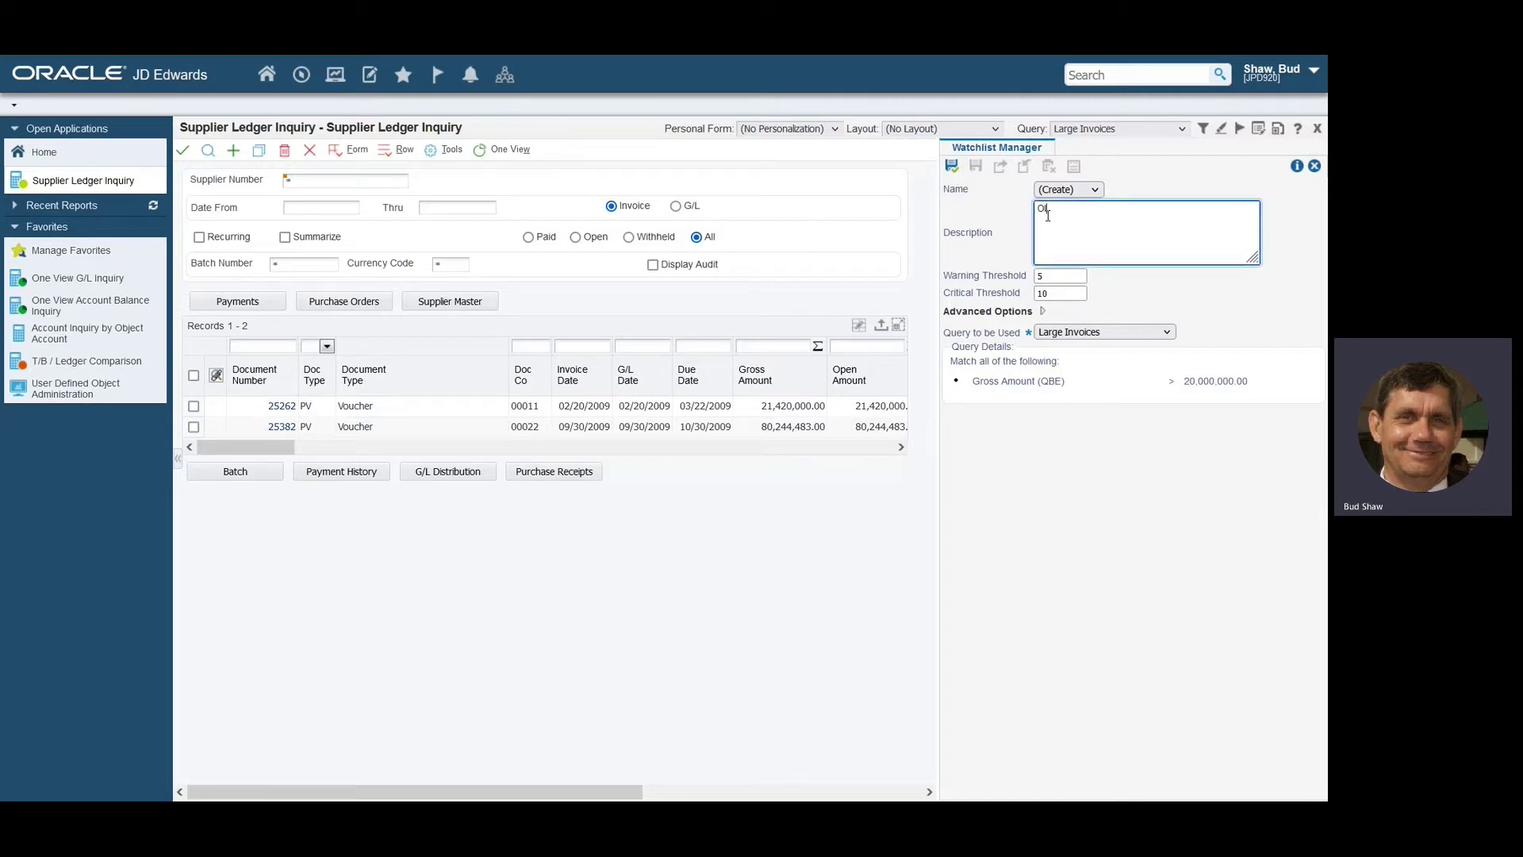
pyautogui.write('OInvoices ')
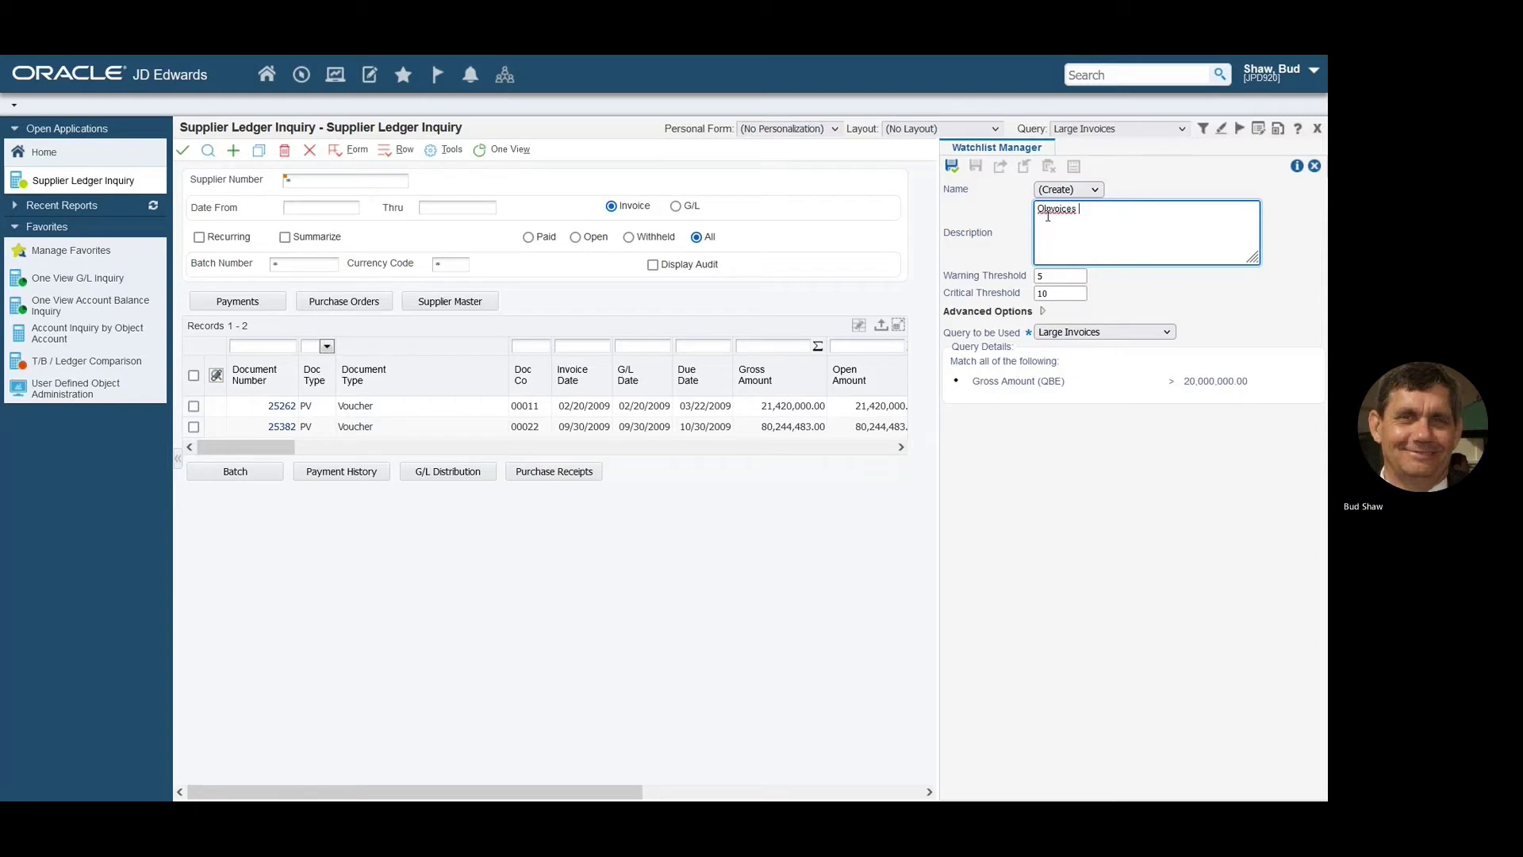
pyautogui.write('greater than')
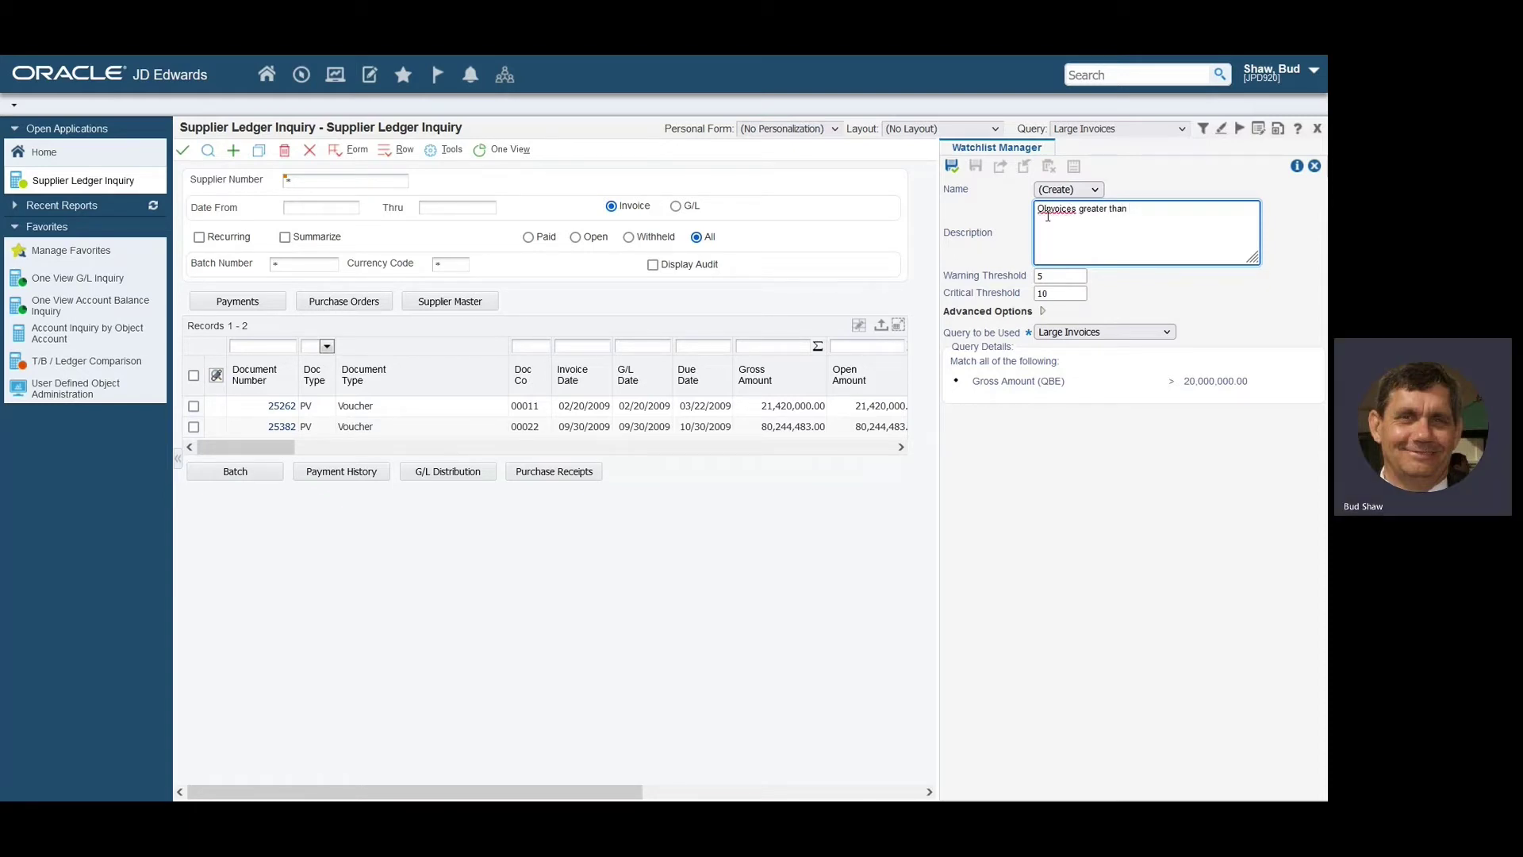
pyautogui.write(' $20m')
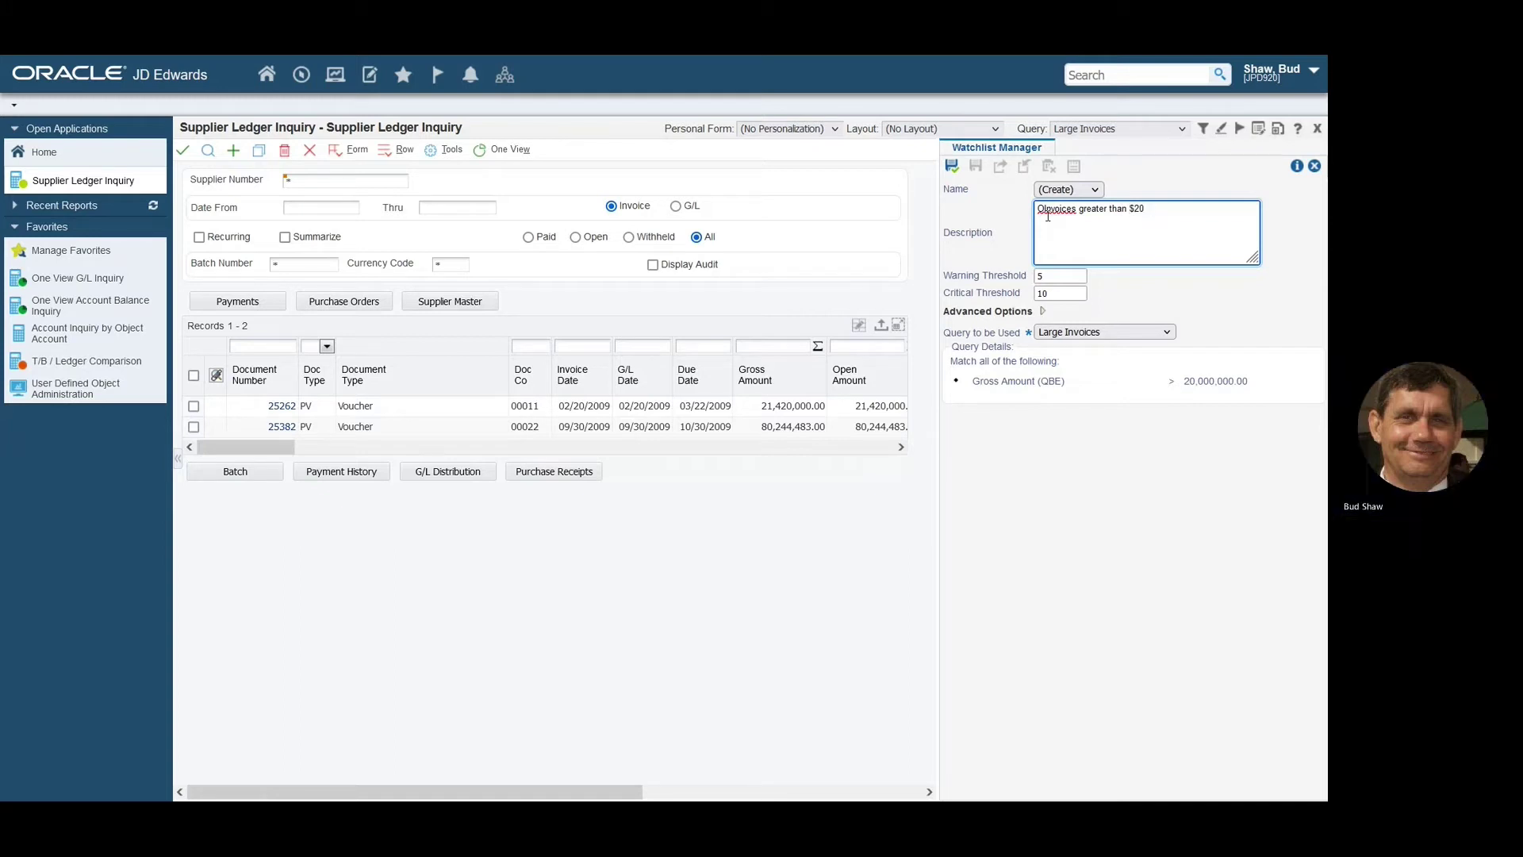
pyautogui.click(952, 167)
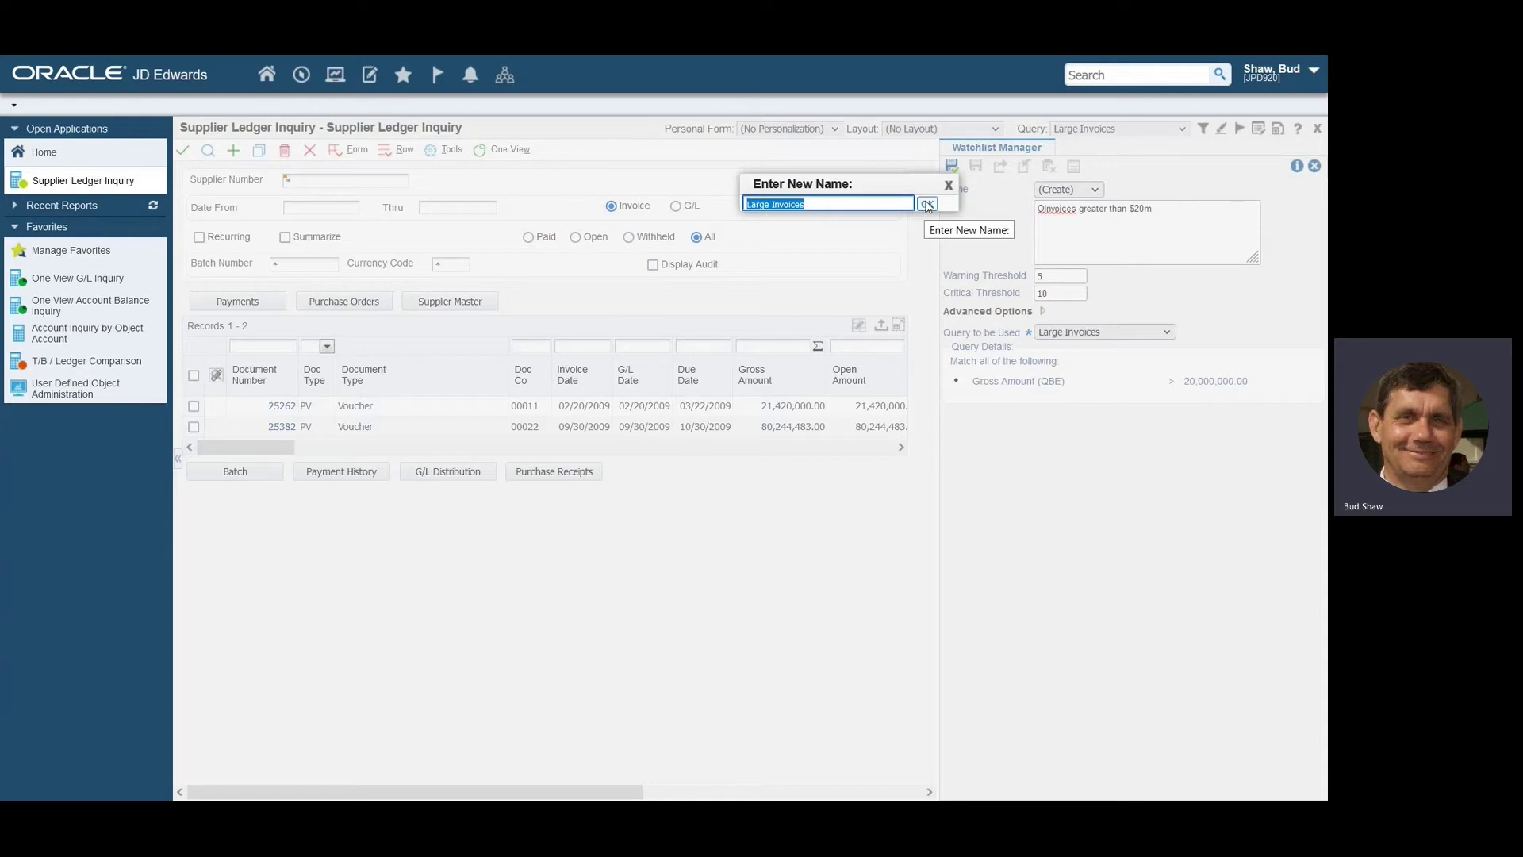
# Keep 'Large Invoices' as the watchlist name, fix the description typo, and save it.
pyautogui.click(927, 205)
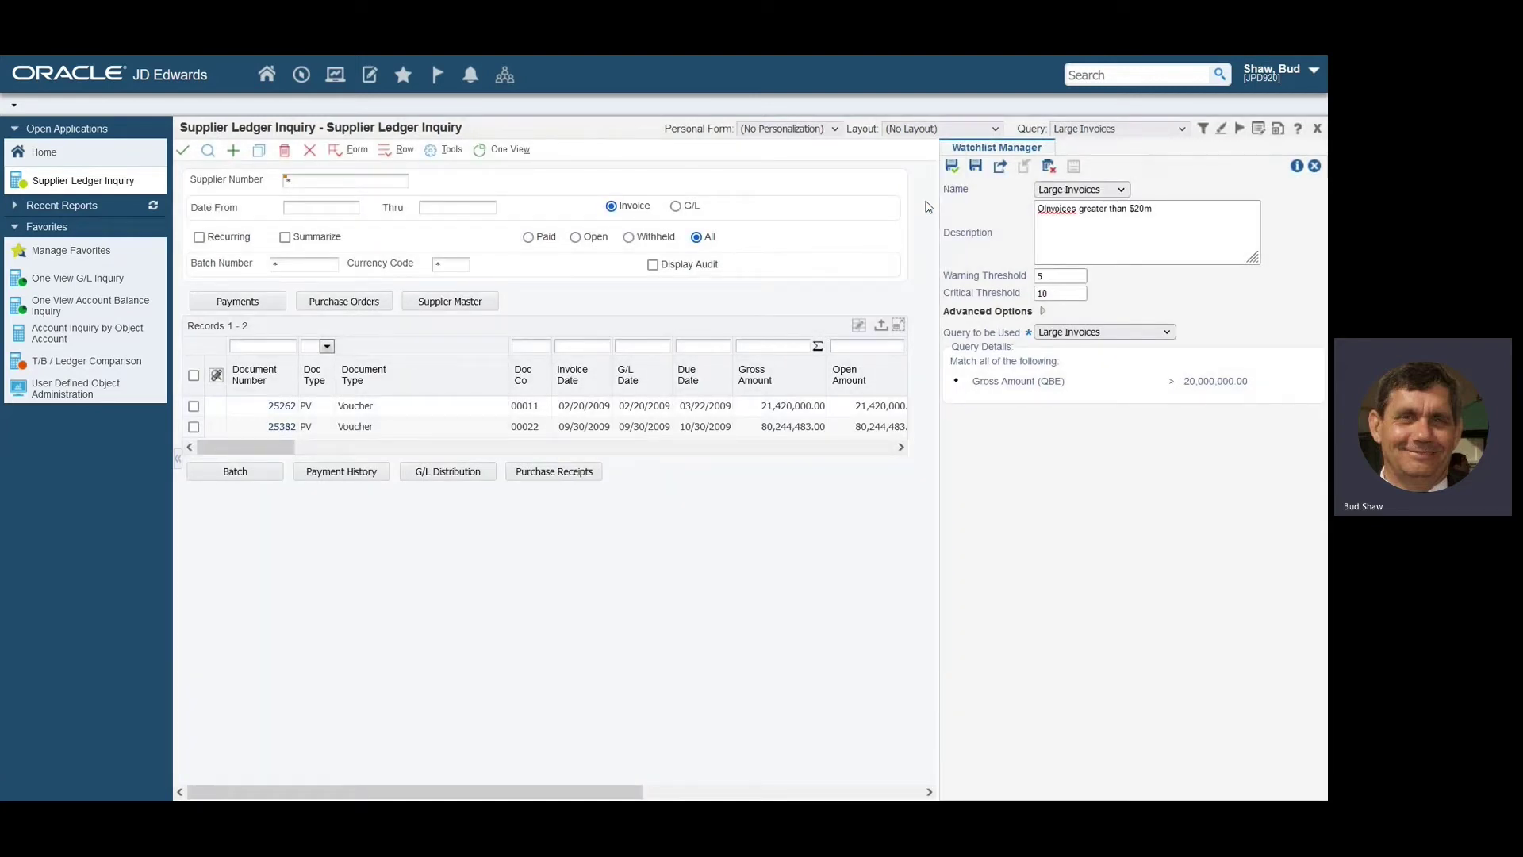
pyautogui.click(1041, 207)
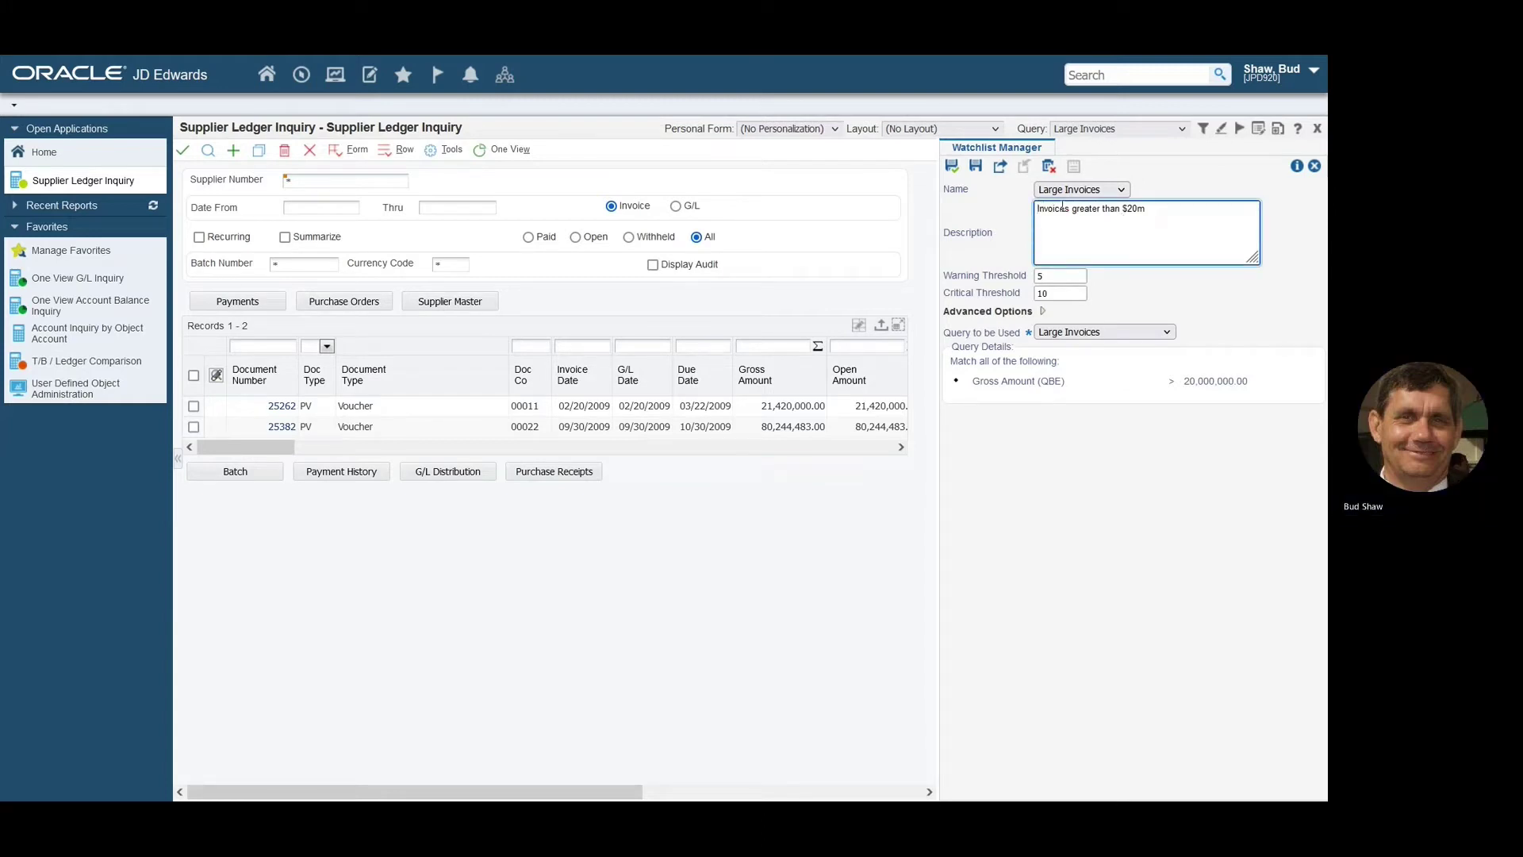
pyautogui.click(952, 169)
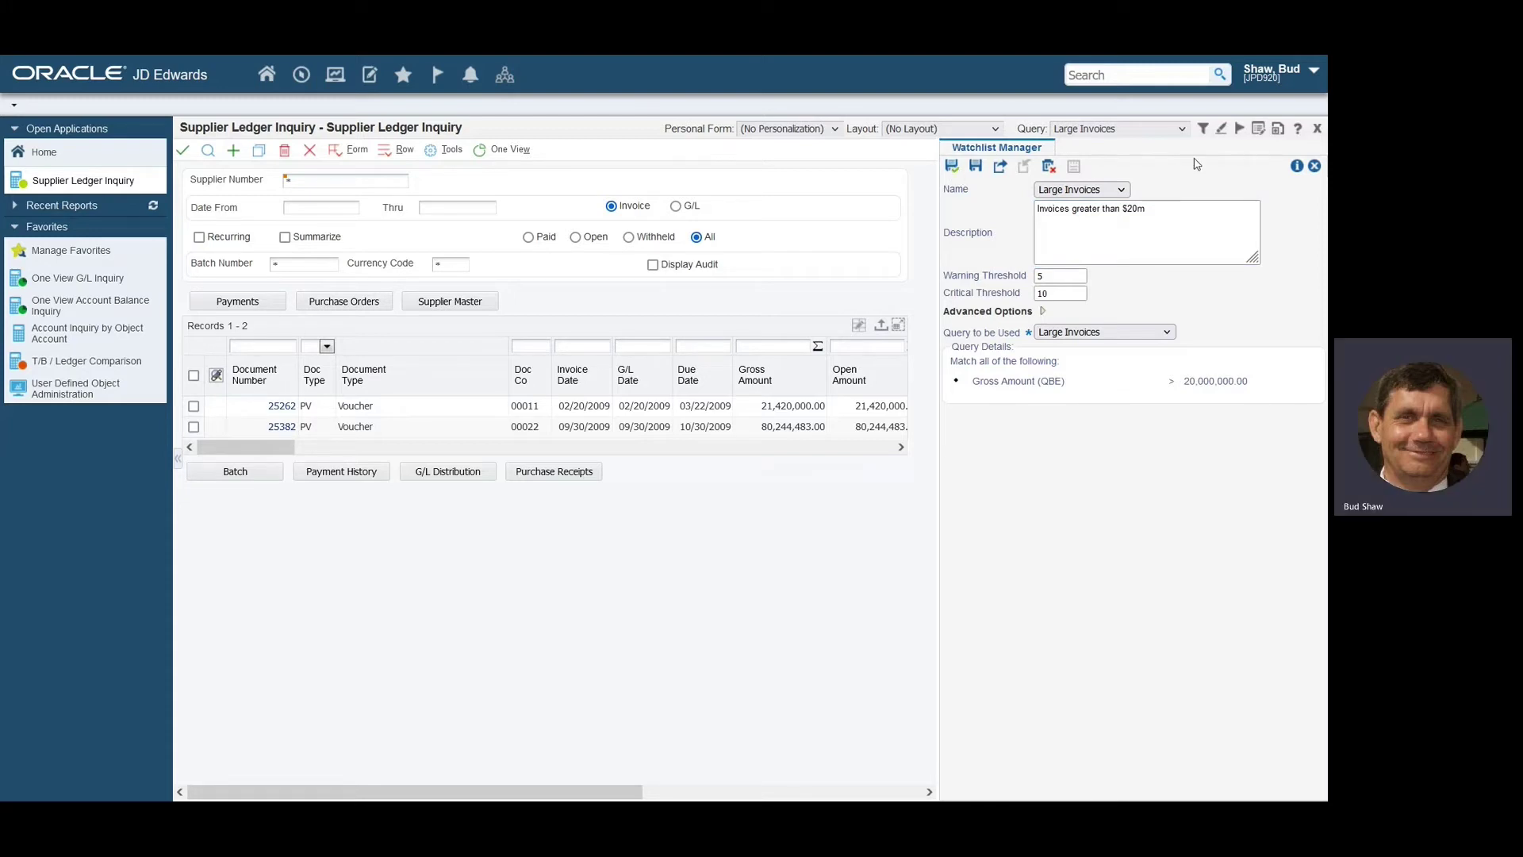
# Request publish approval for the Large Invoices watchlist and close the Watchlist Manager pane.
pyautogui.click(1121, 191)
pyautogui.click(1120, 190)
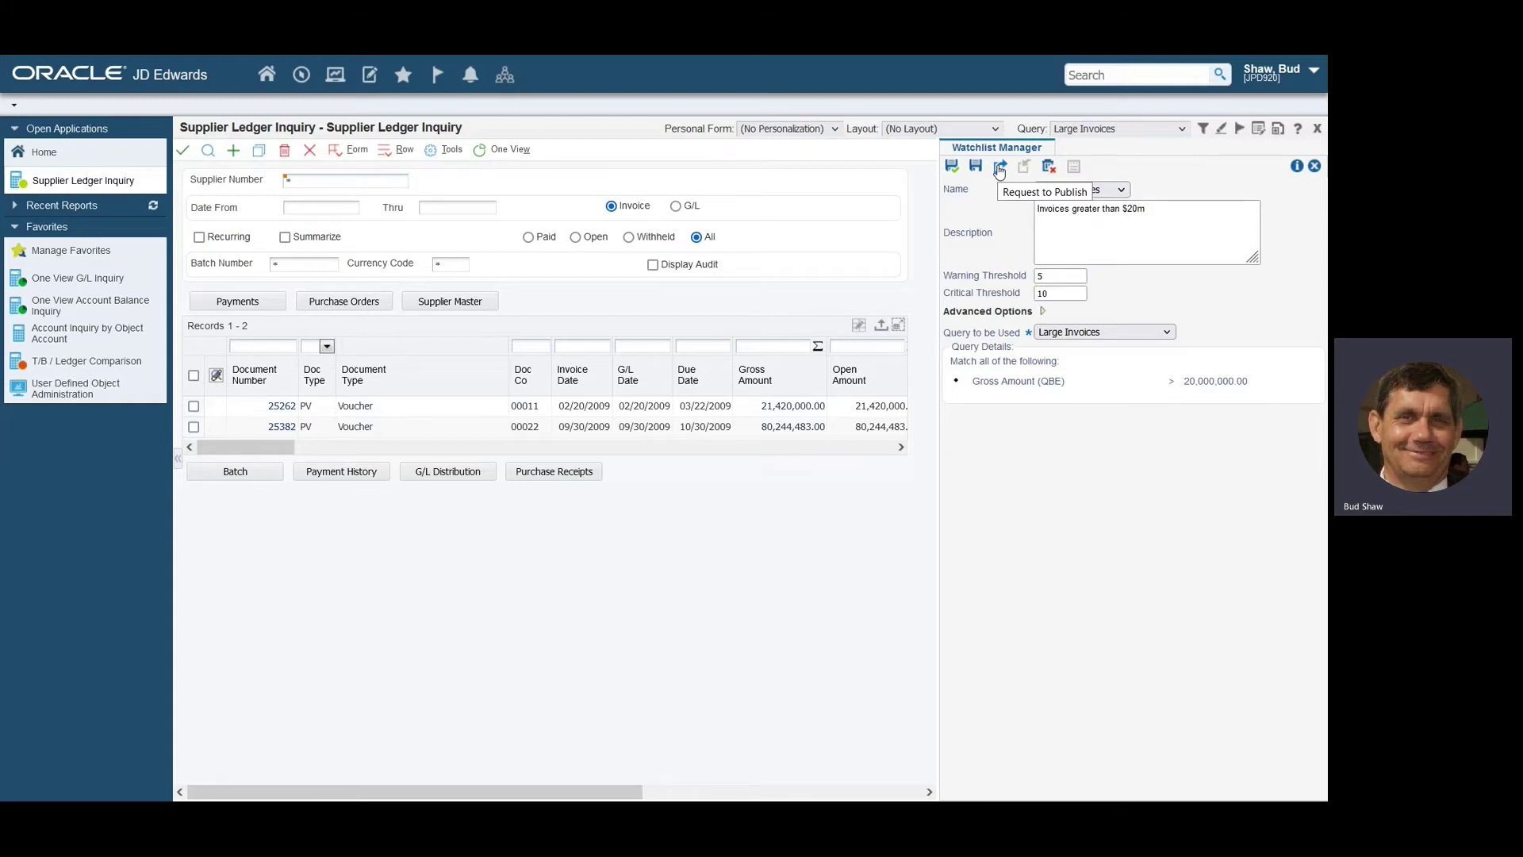
pyautogui.click(999, 168)
pyautogui.click(861, 267)
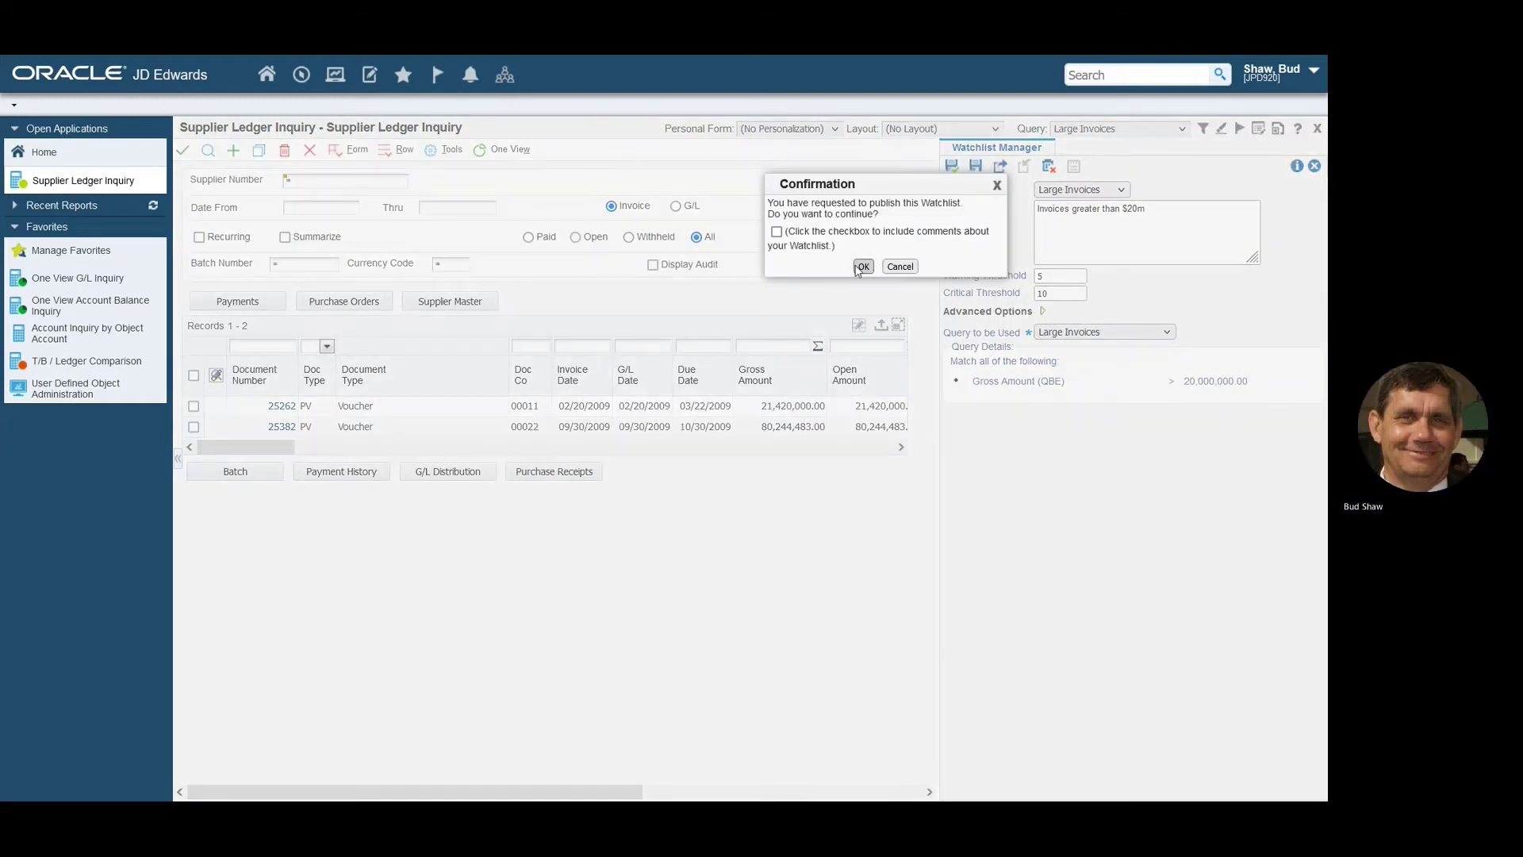
pyautogui.click(1313, 166)
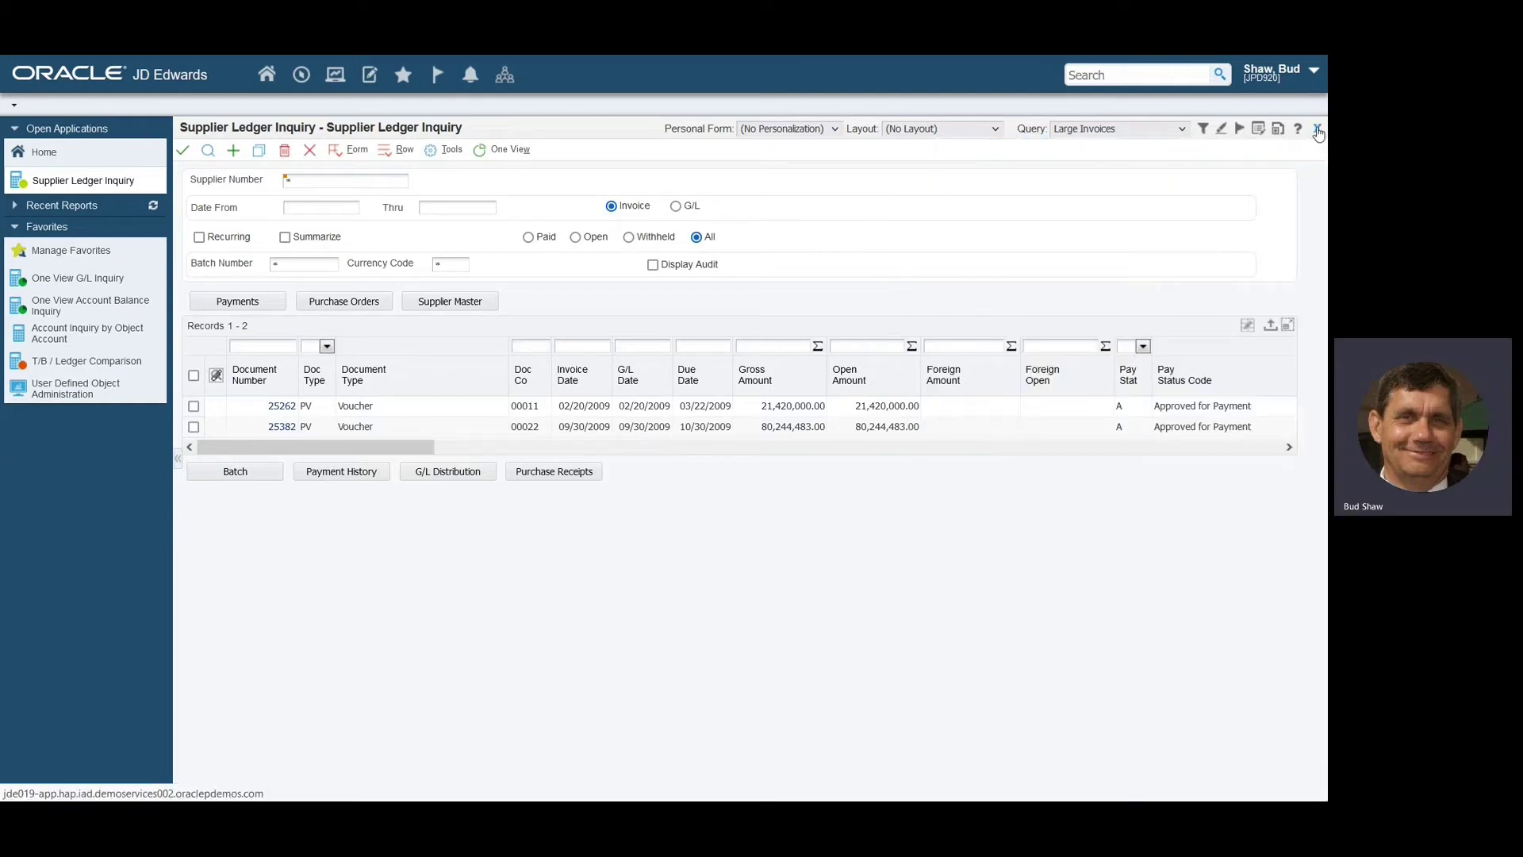
# Close the Supplier Ledger Inquiry and list Pending Approval objects in User Defined Object Administration.
pyautogui.click(1316, 129)
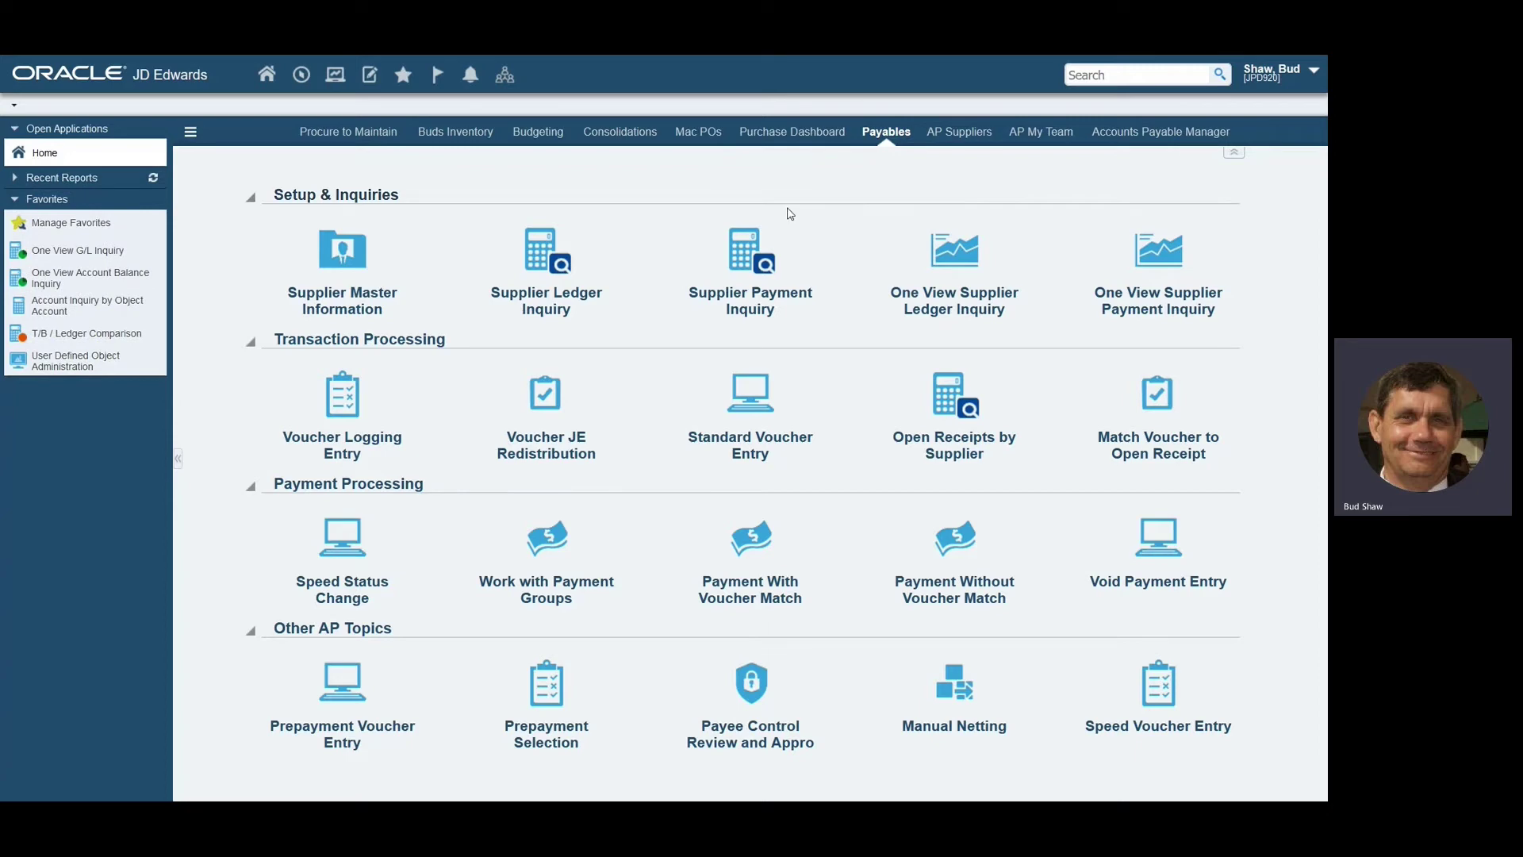
pyautogui.press('F11')
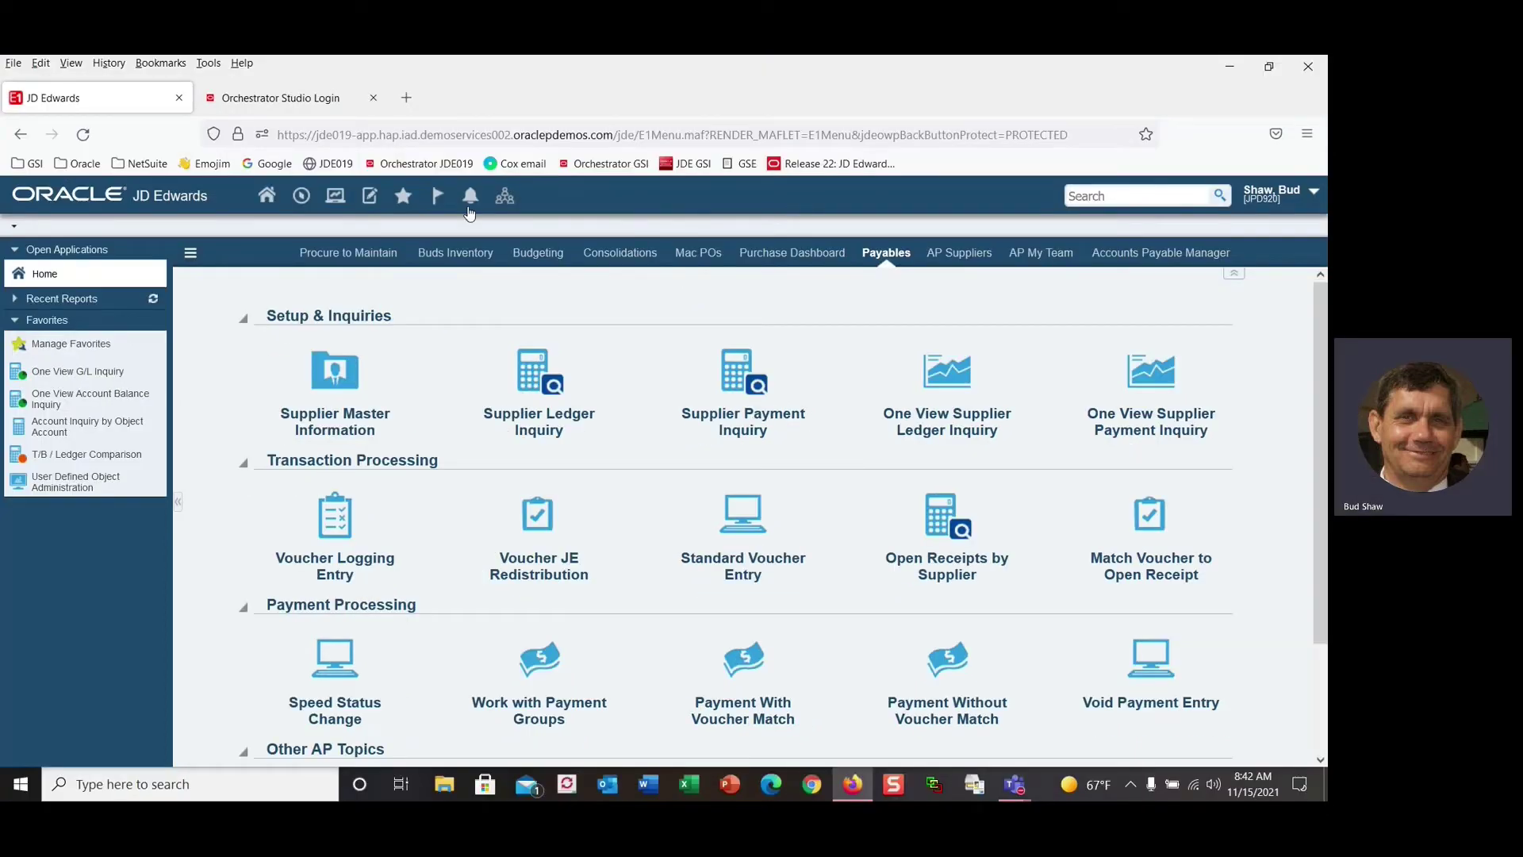
pyautogui.click(434, 202)
pyautogui.click(80, 481)
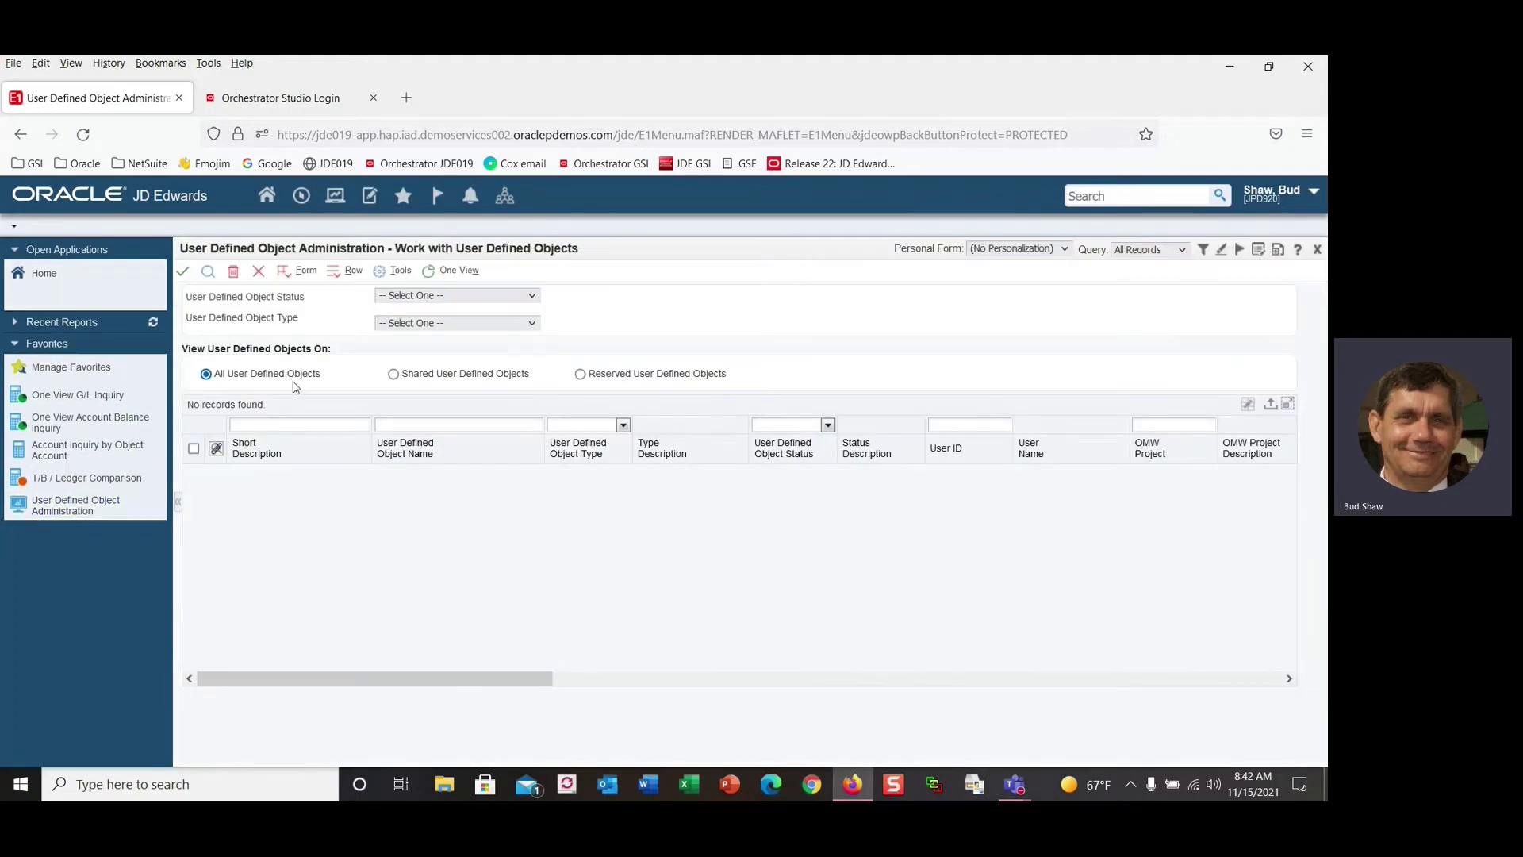
pyautogui.click(448, 297)
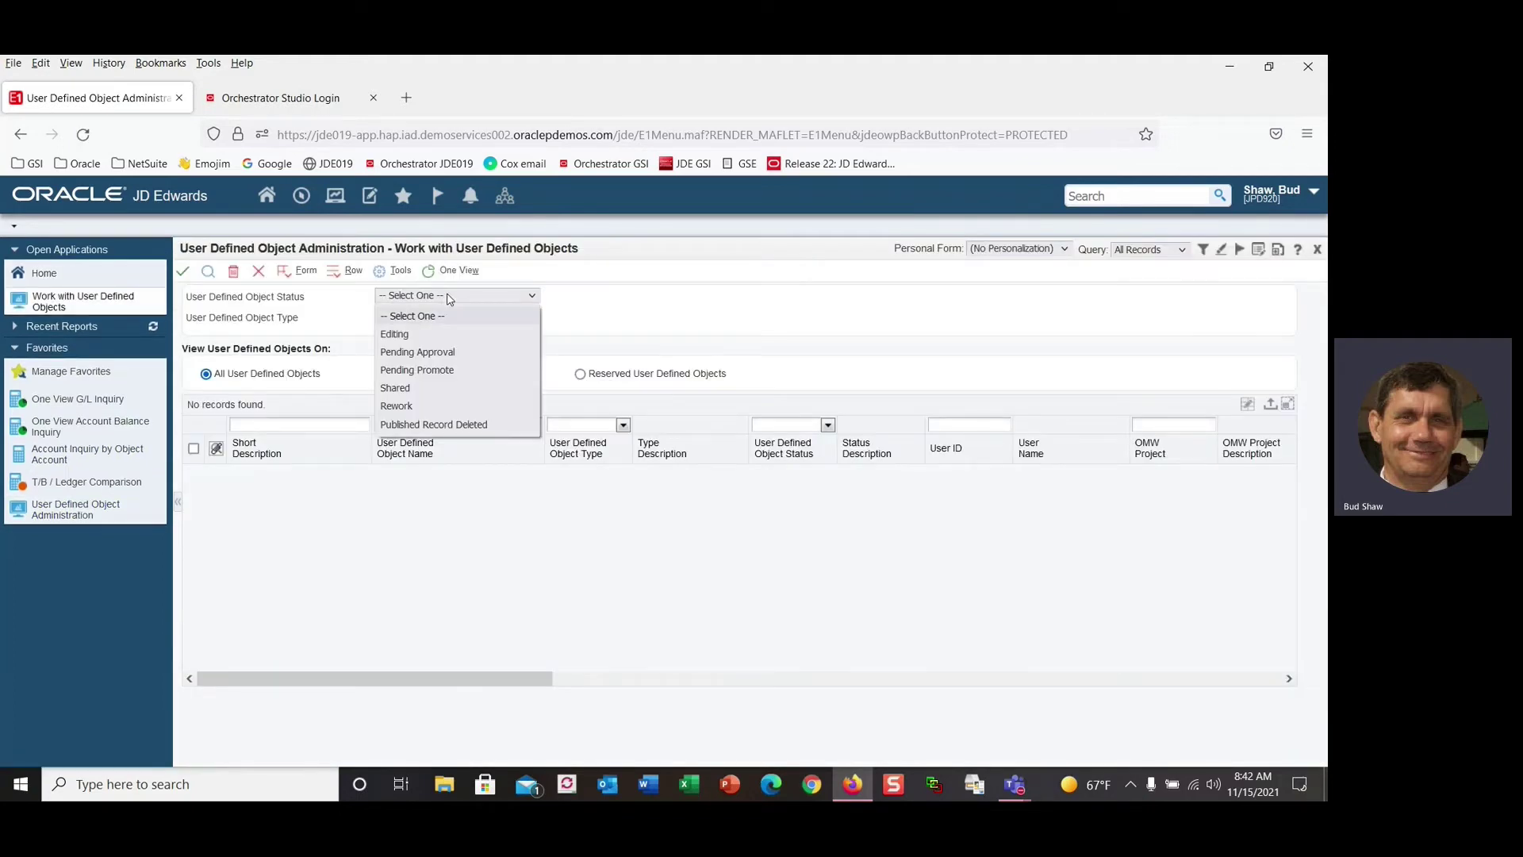
pyautogui.click(448, 353)
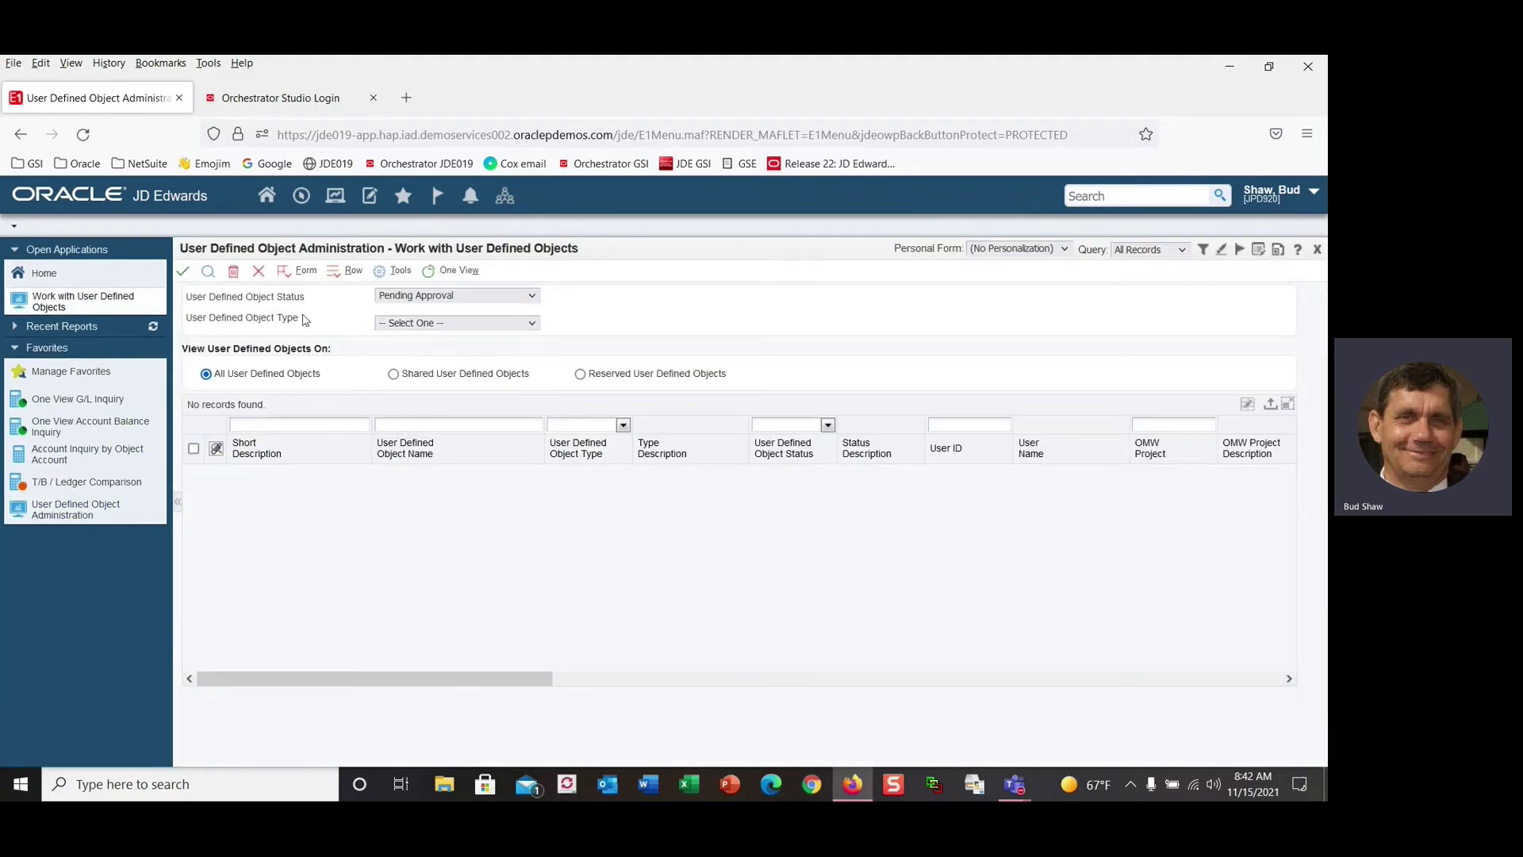
pyautogui.click(206, 273)
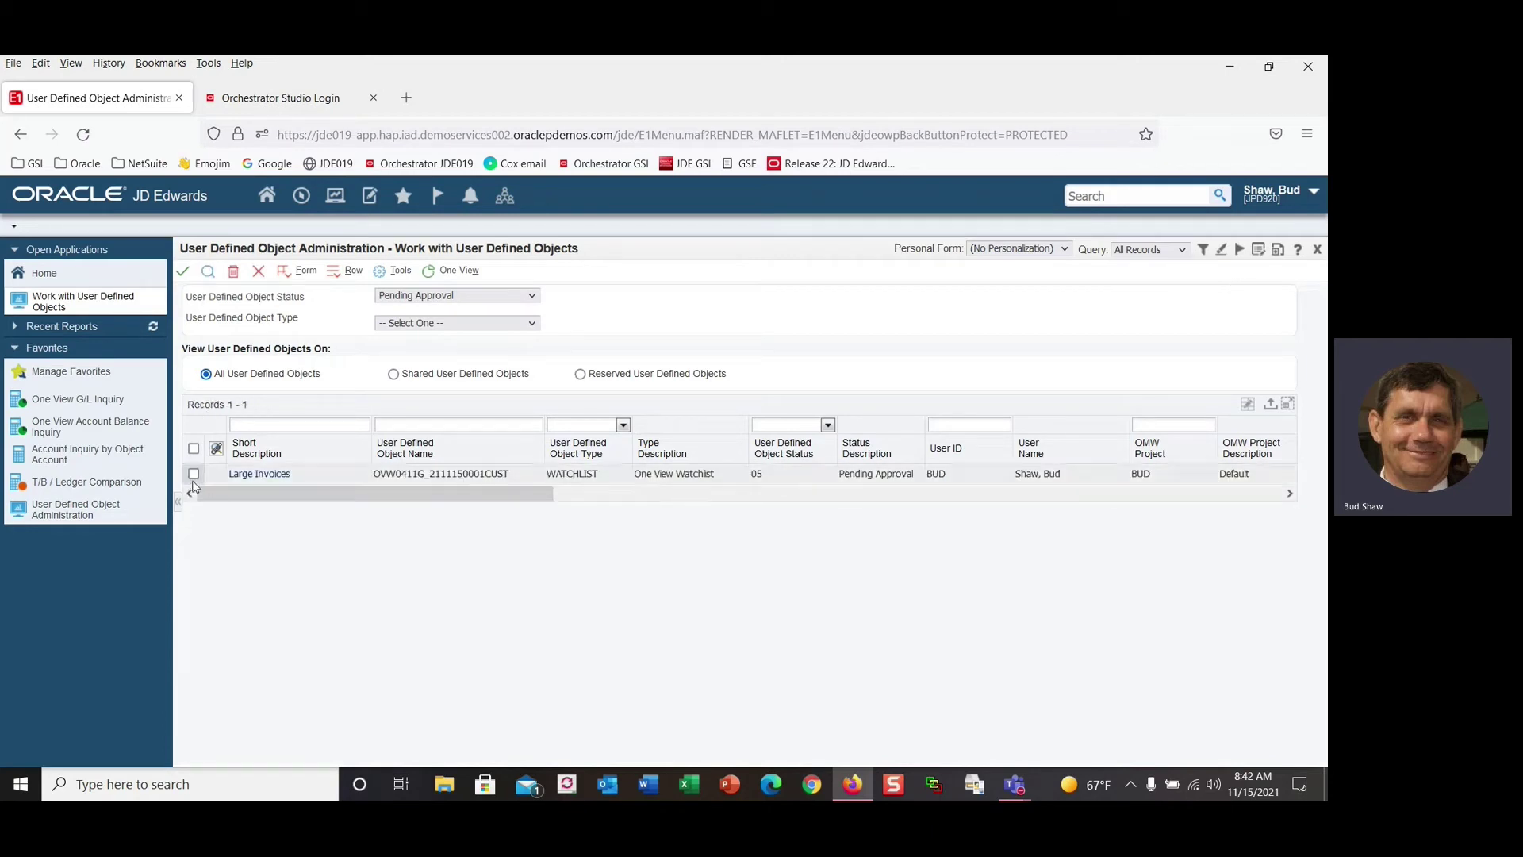
# Approve and share the Large Invoices watchlist, then open its Revise View Security tab.
pyautogui.rightClick(194, 482)
pyautogui.click(245, 578)
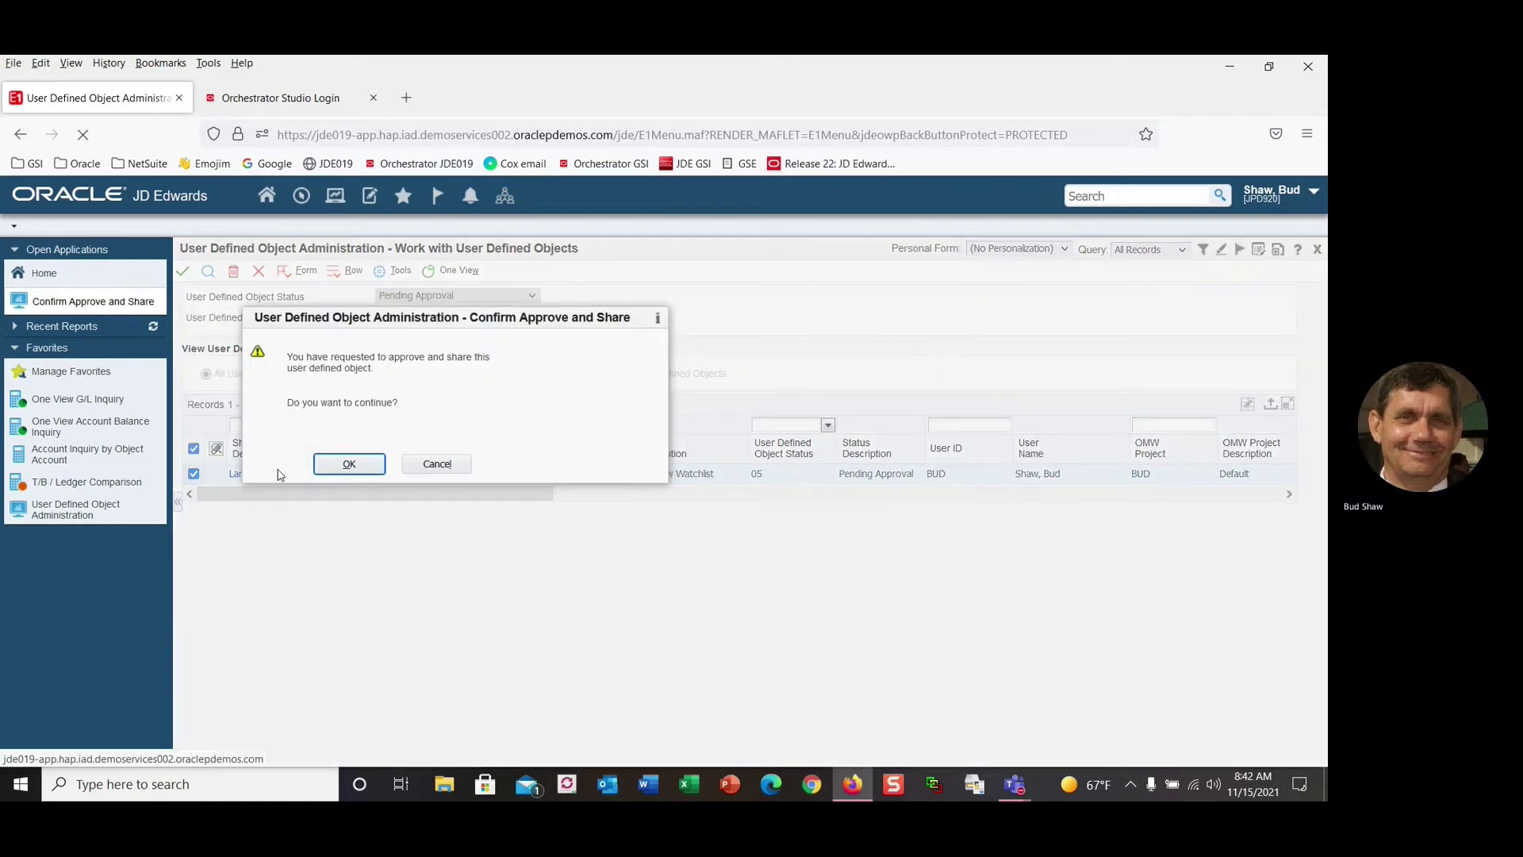
pyautogui.rightClick(200, 479)
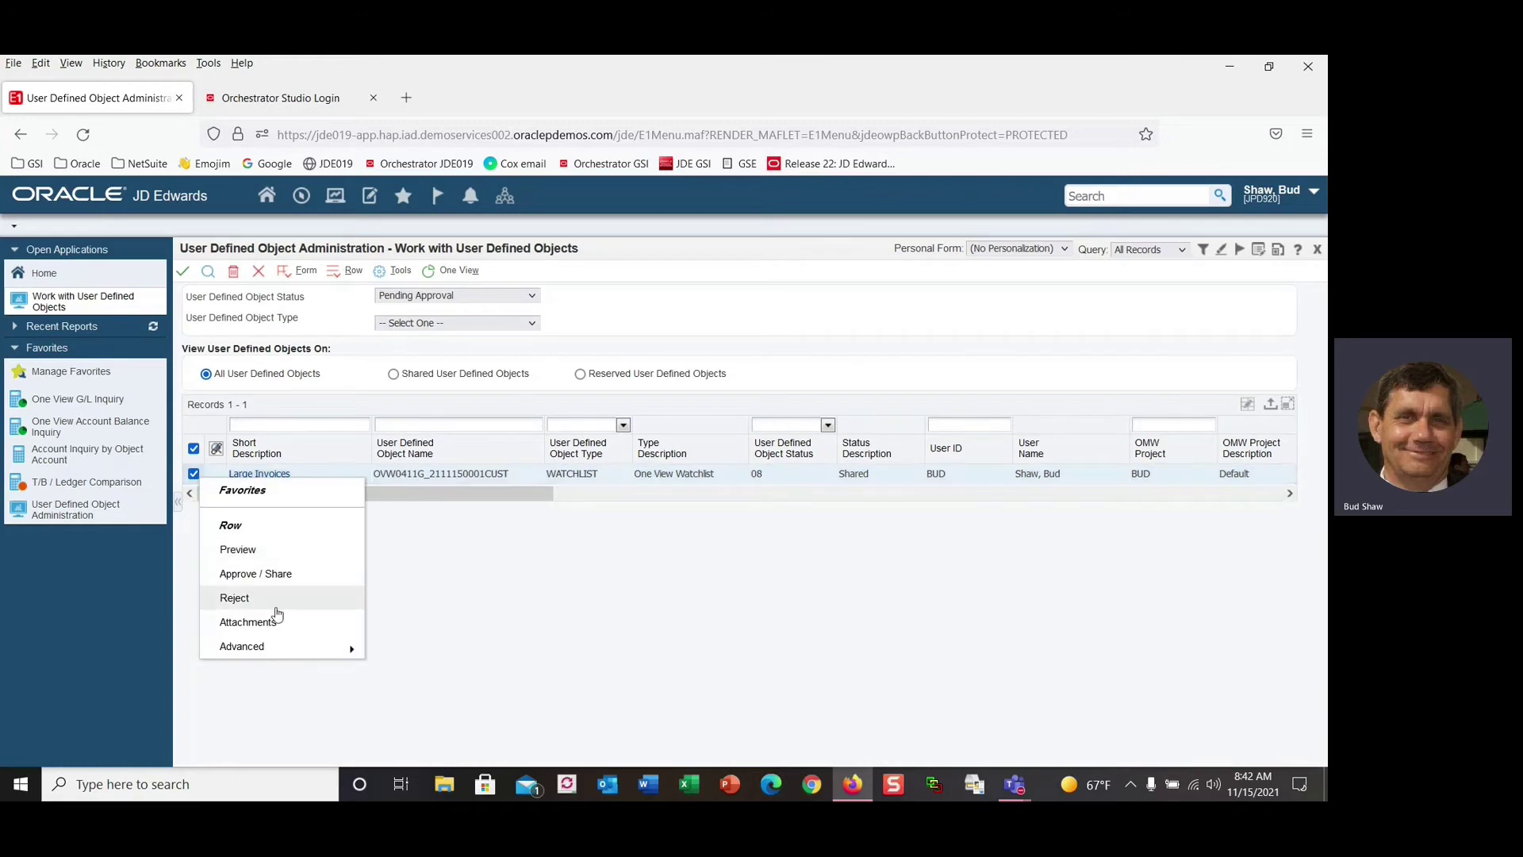
pyautogui.moveTo(276, 656)
pyautogui.click(406, 701)
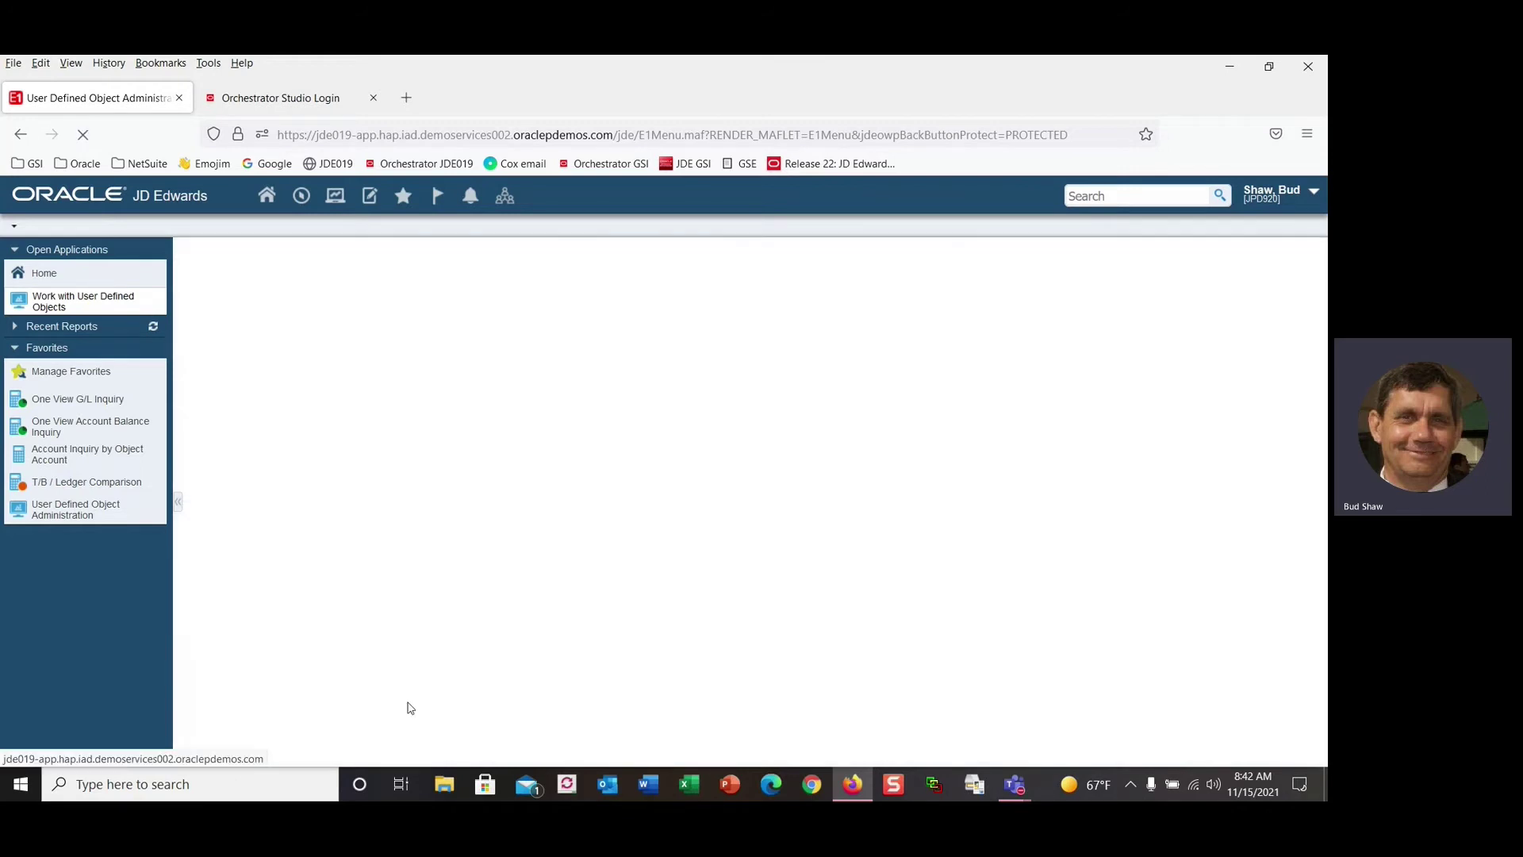
pyautogui.click(437, 299)
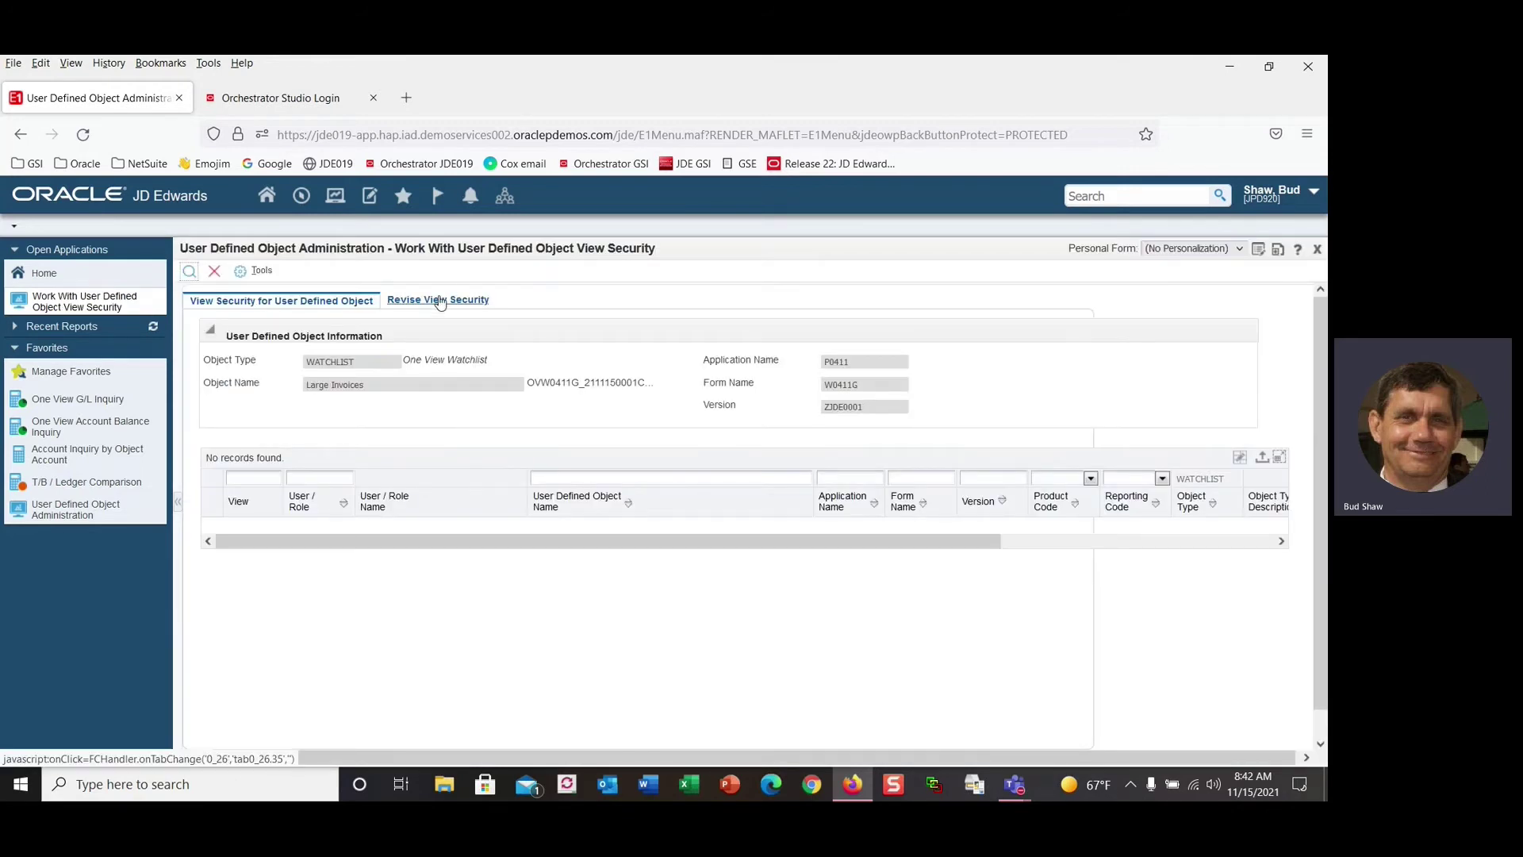
# Add view security rows for role APMGRJDE and the current user ID, then save.
pyautogui.click(276, 508)
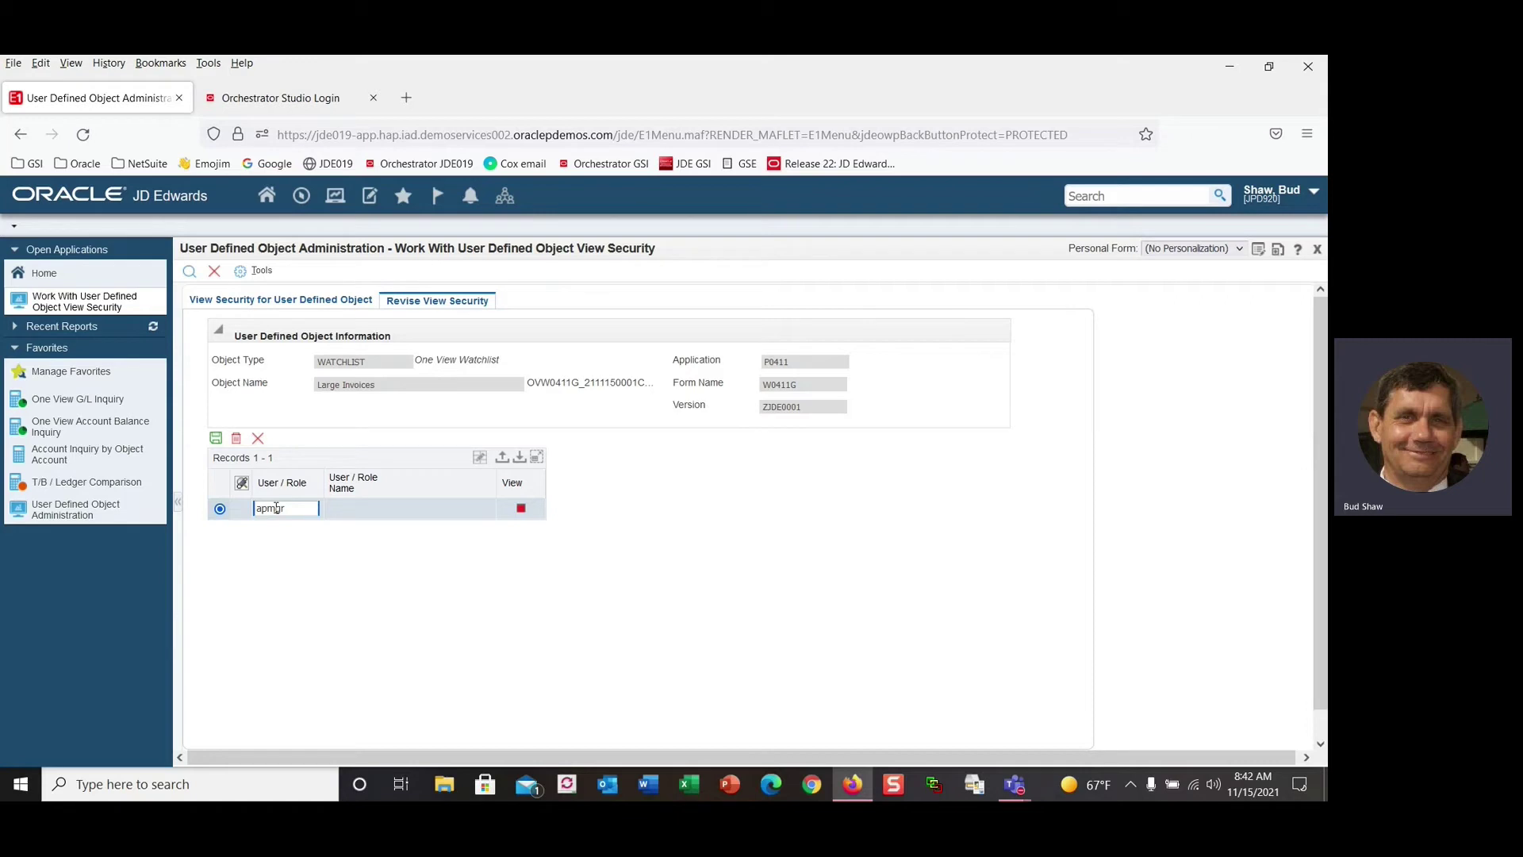
pyautogui.press('Tab')
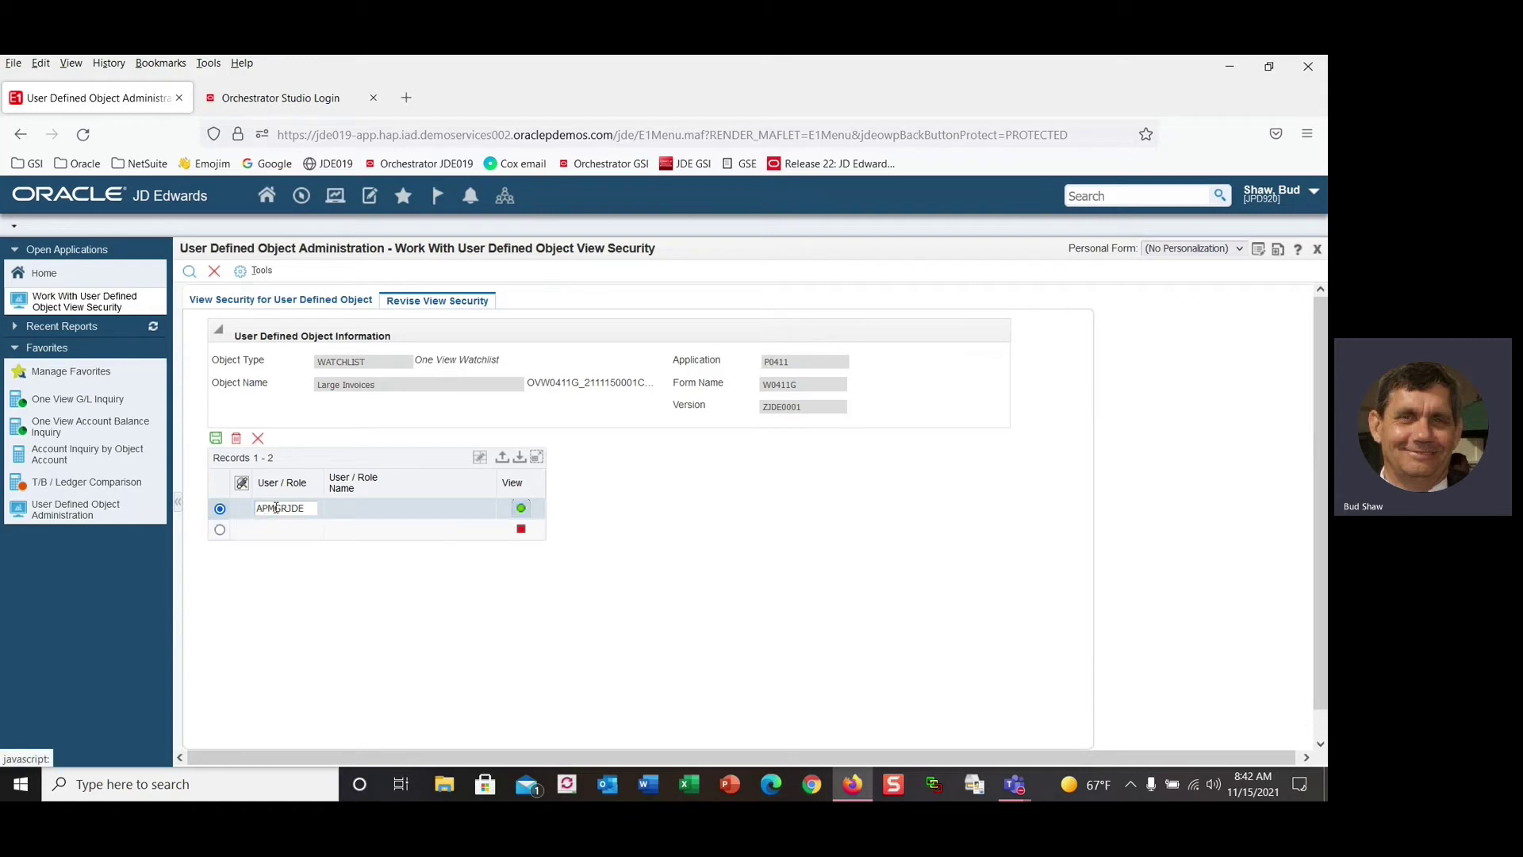
pyautogui.click(271, 529)
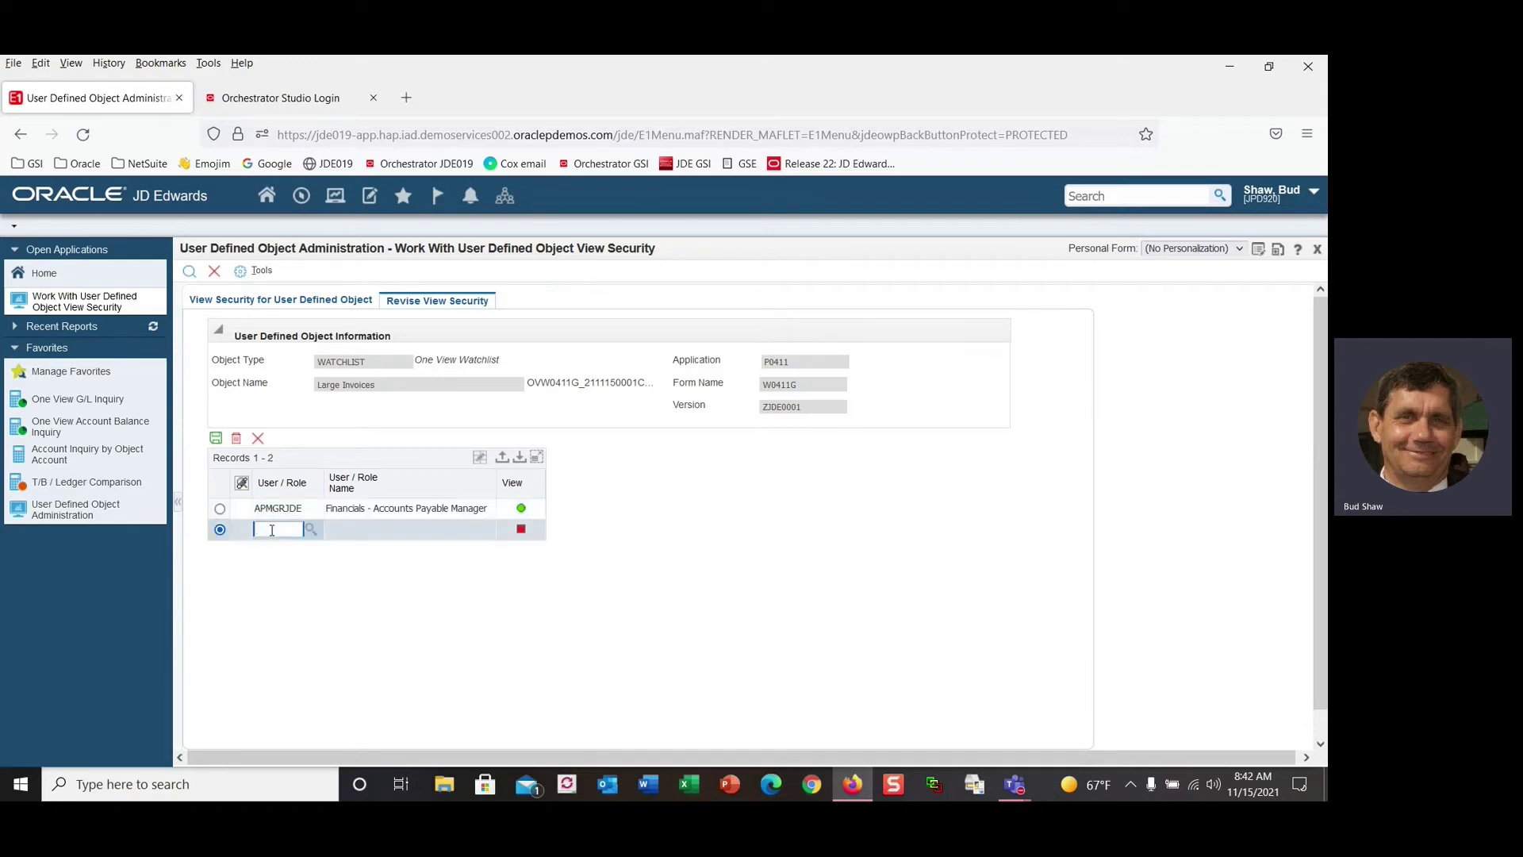
pyautogui.write('bud')
pyautogui.press('Tab')
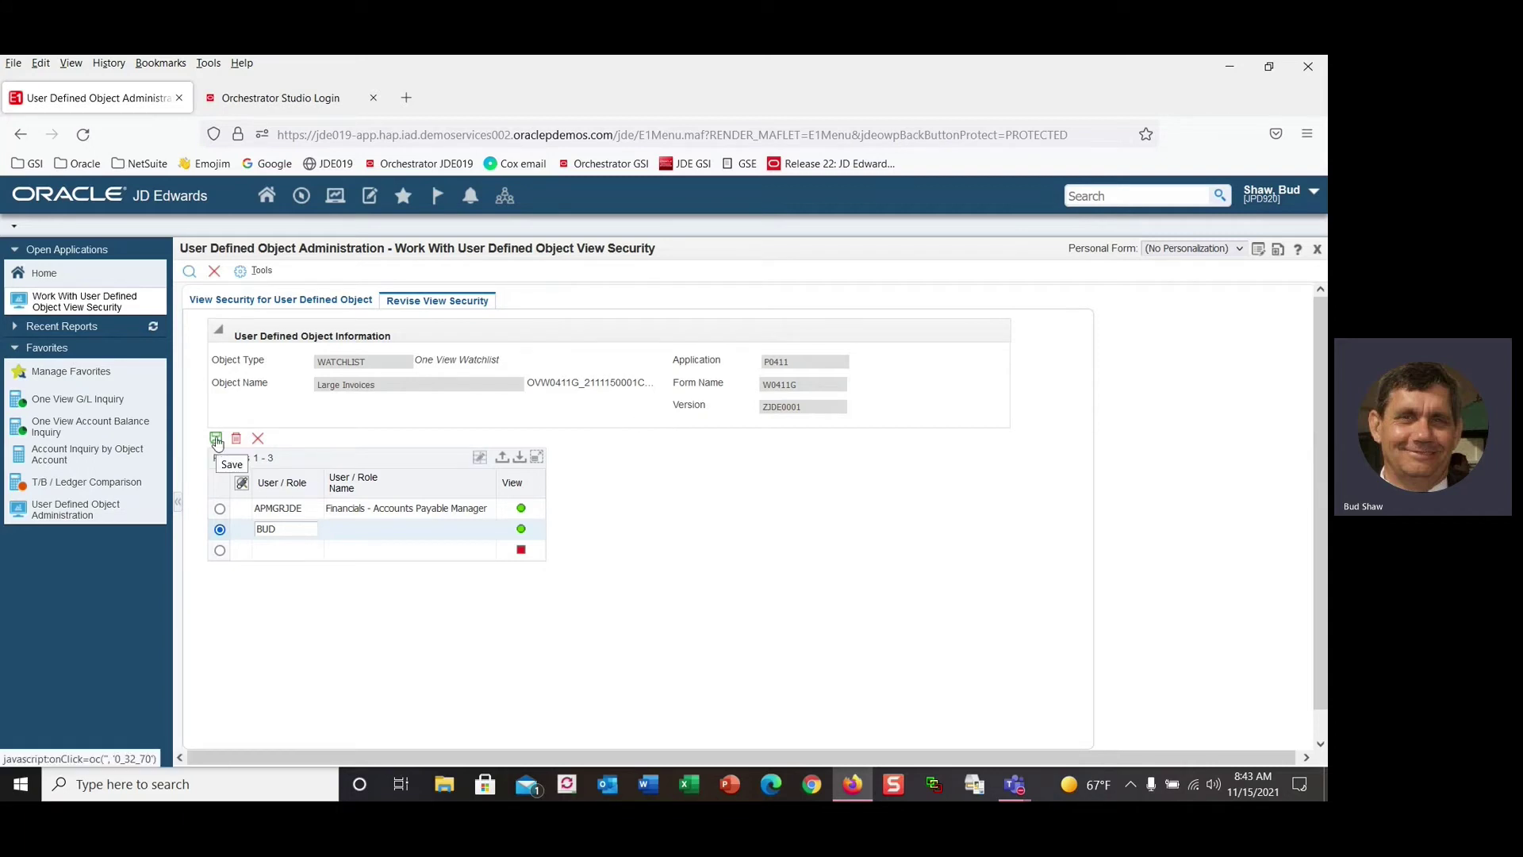
pyautogui.click(216, 441)
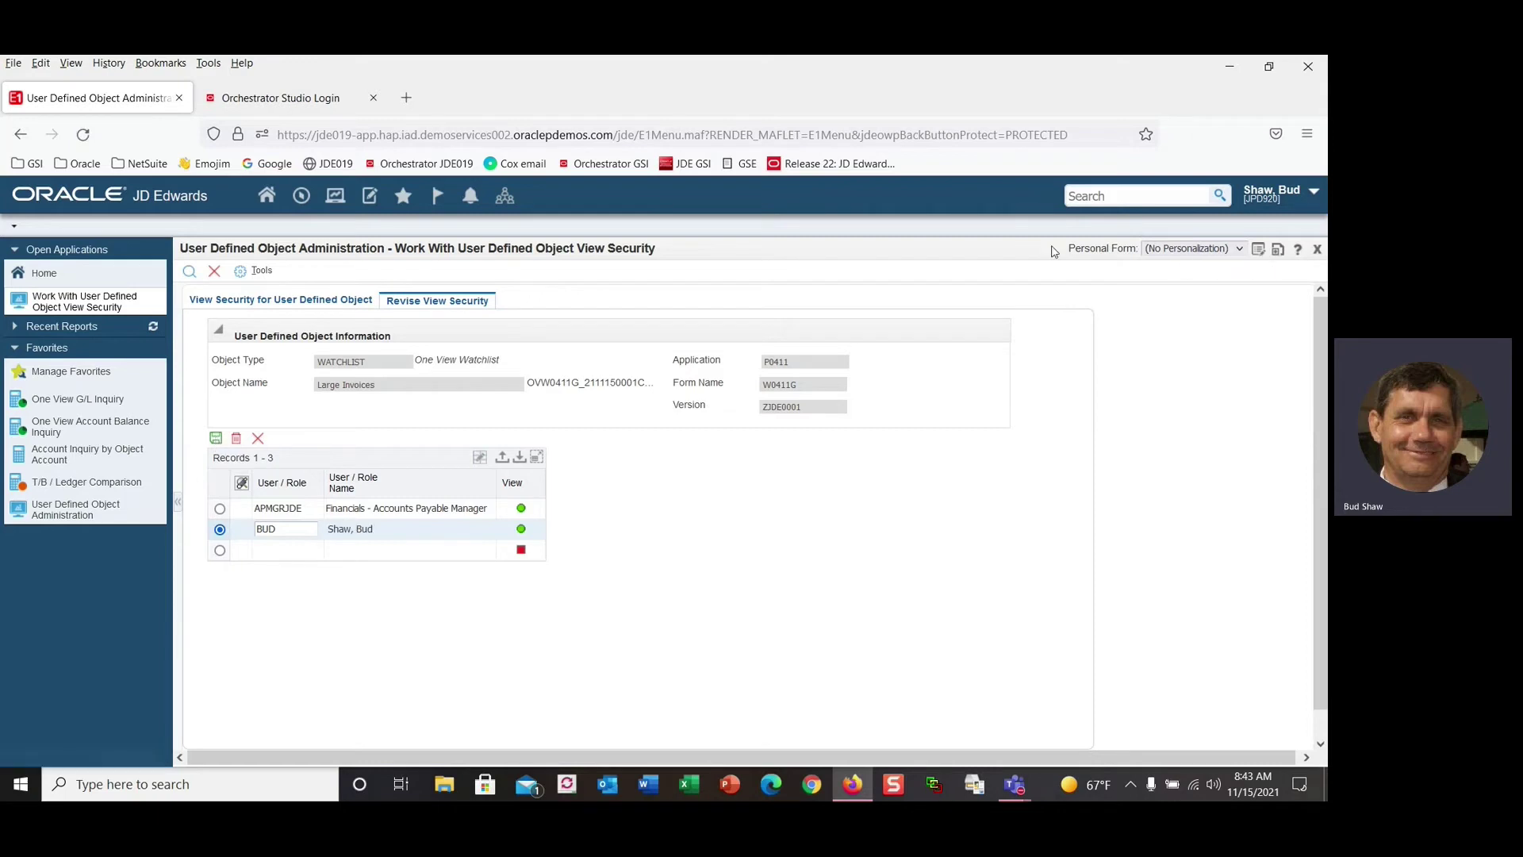
# Sign out of JD Edwards, confirm, and sign back in with the saved login.
pyautogui.click(1313, 195)
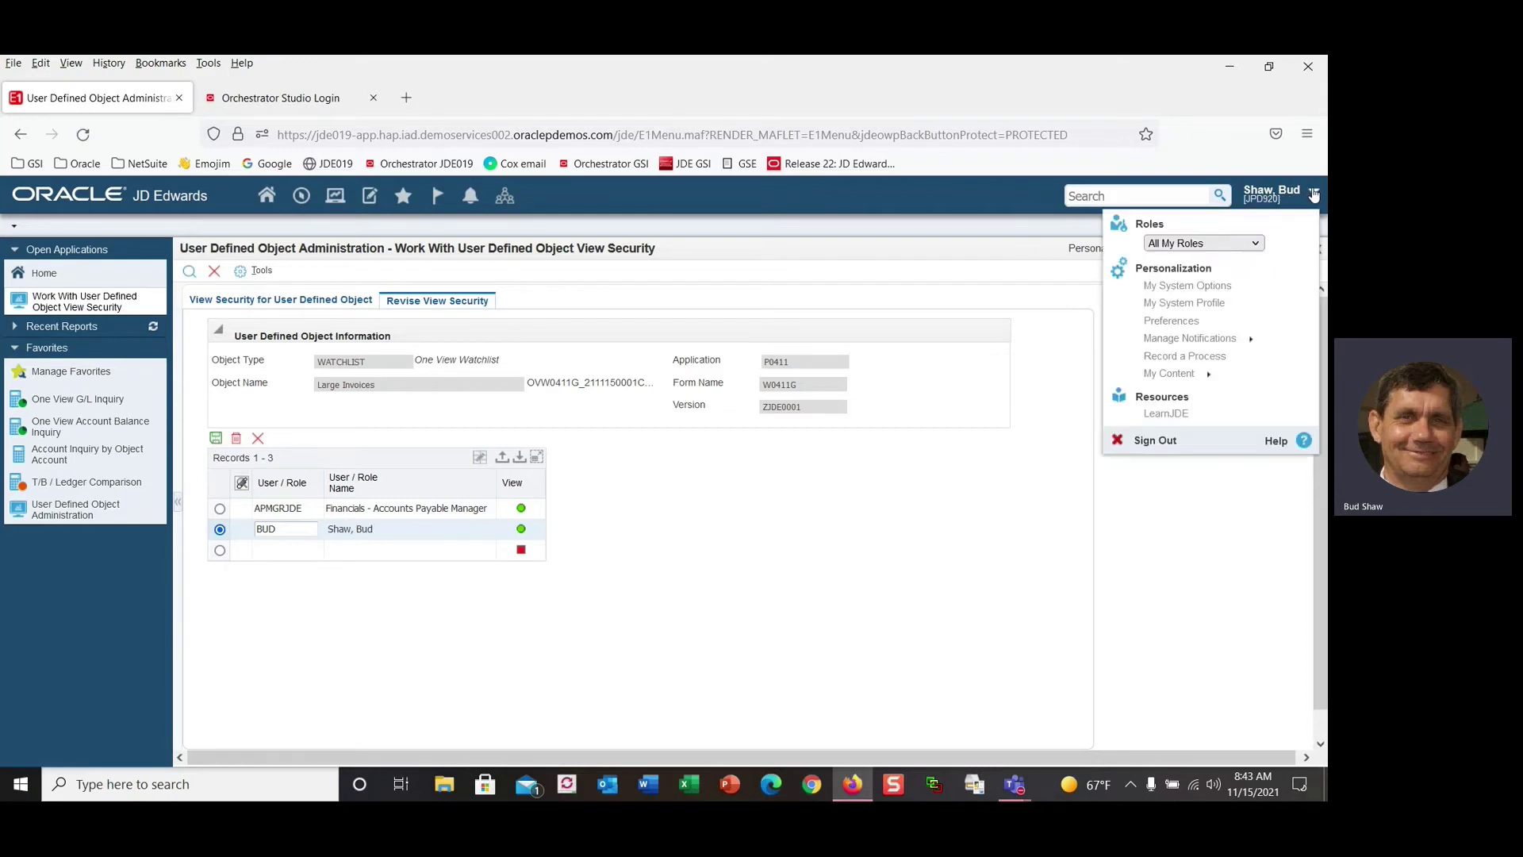
pyautogui.click(1152, 446)
pyautogui.click(739, 517)
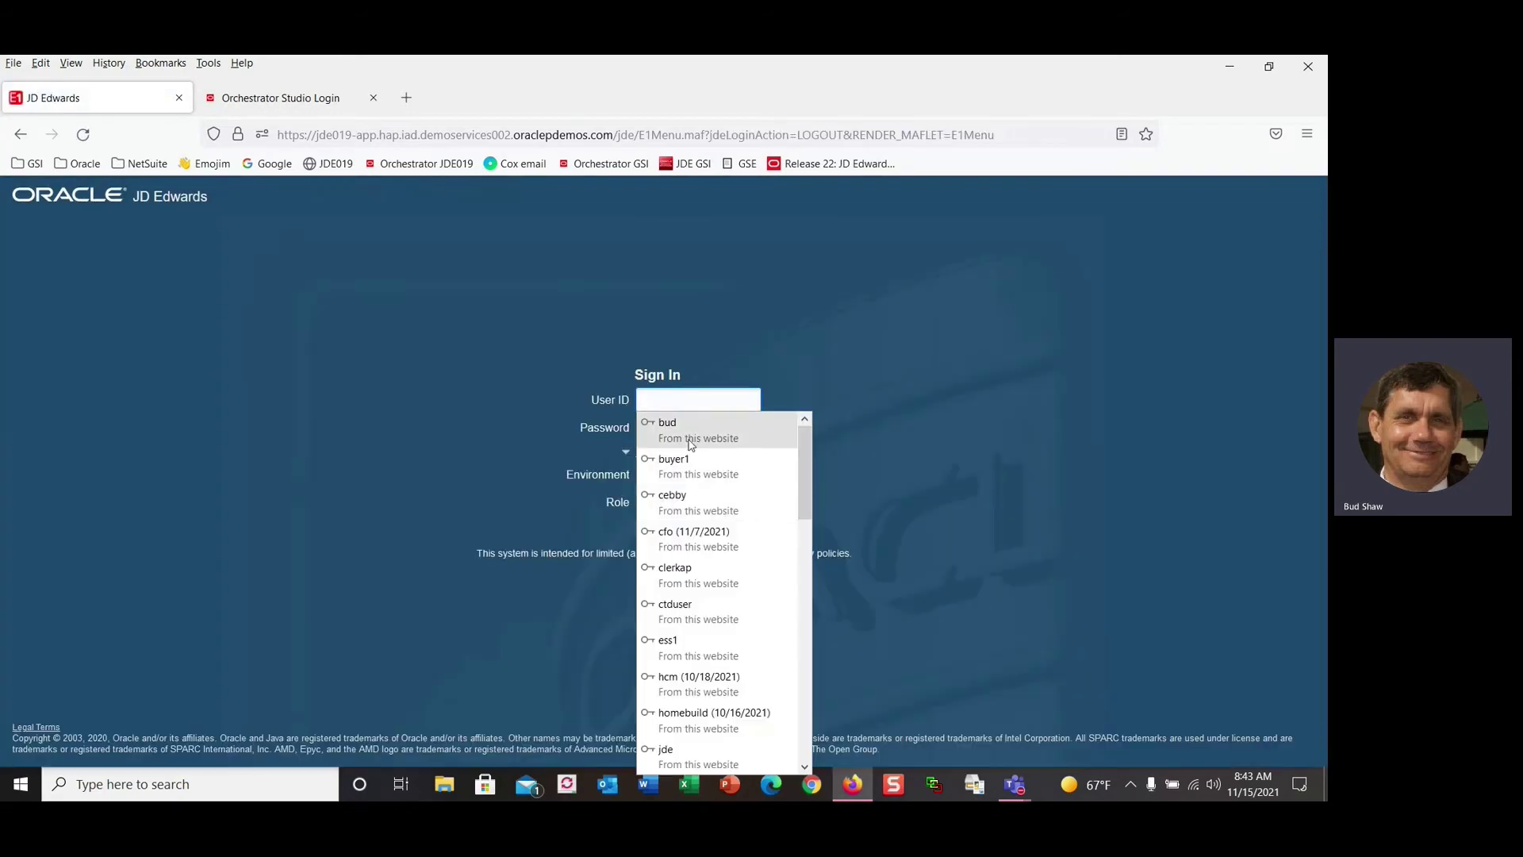
pyautogui.click(690, 433)
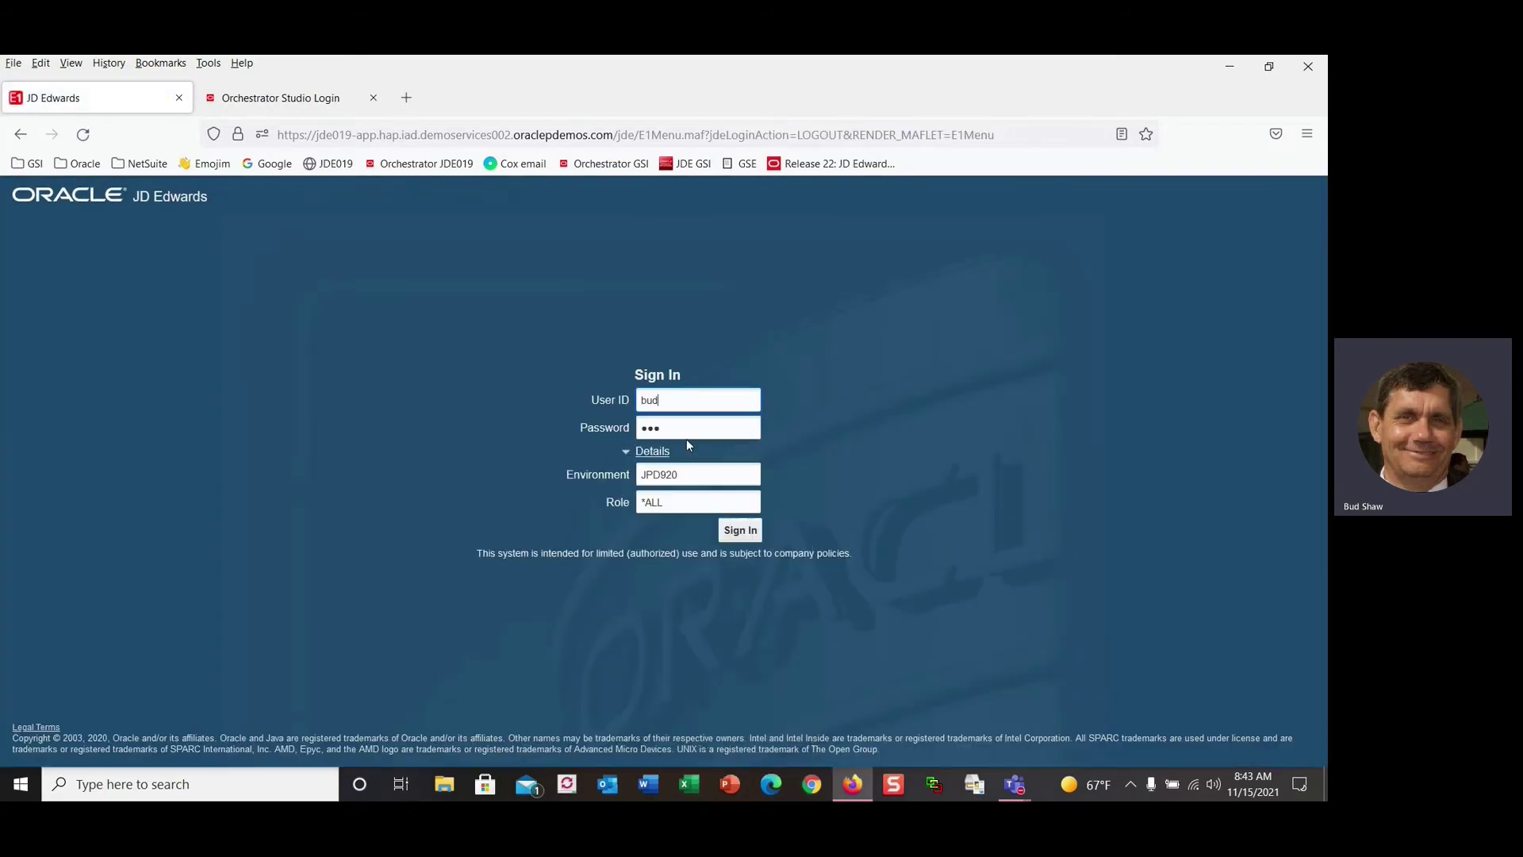
pyautogui.click(739, 531)
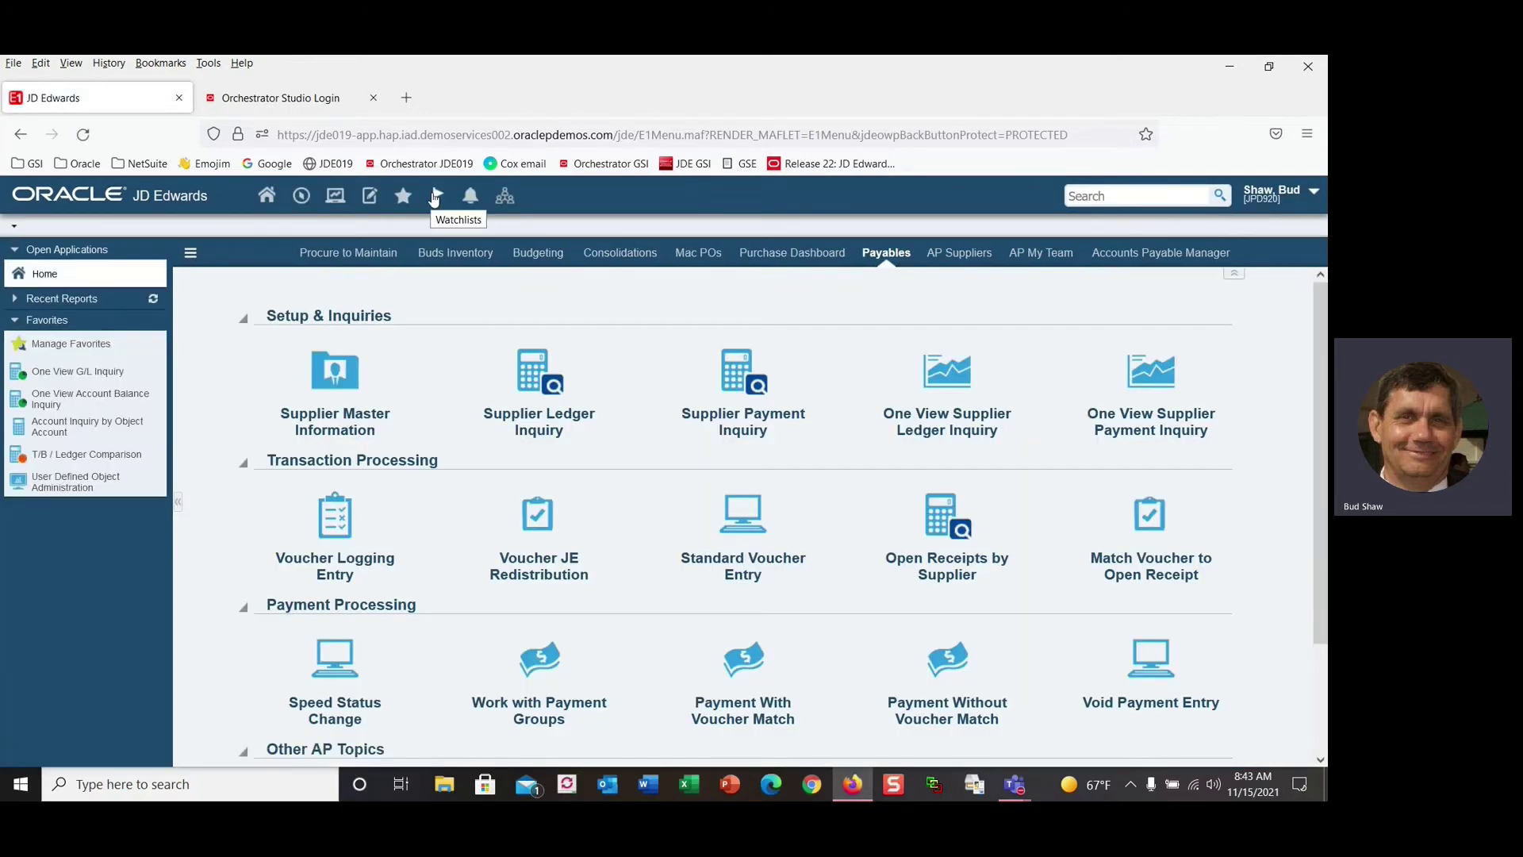
pyautogui.click(436, 198)
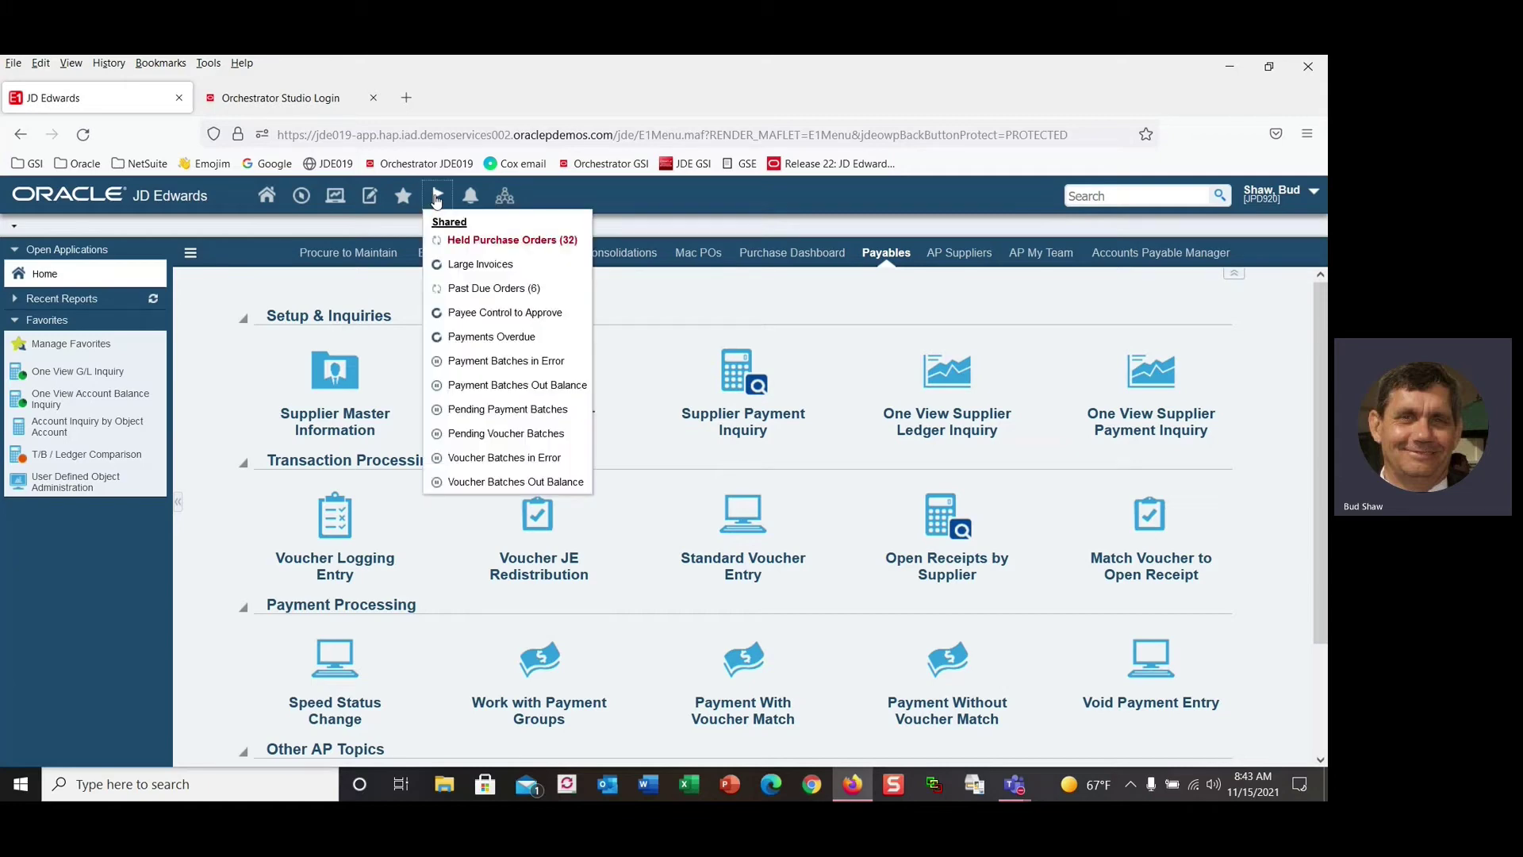
pyautogui.click(478, 265)
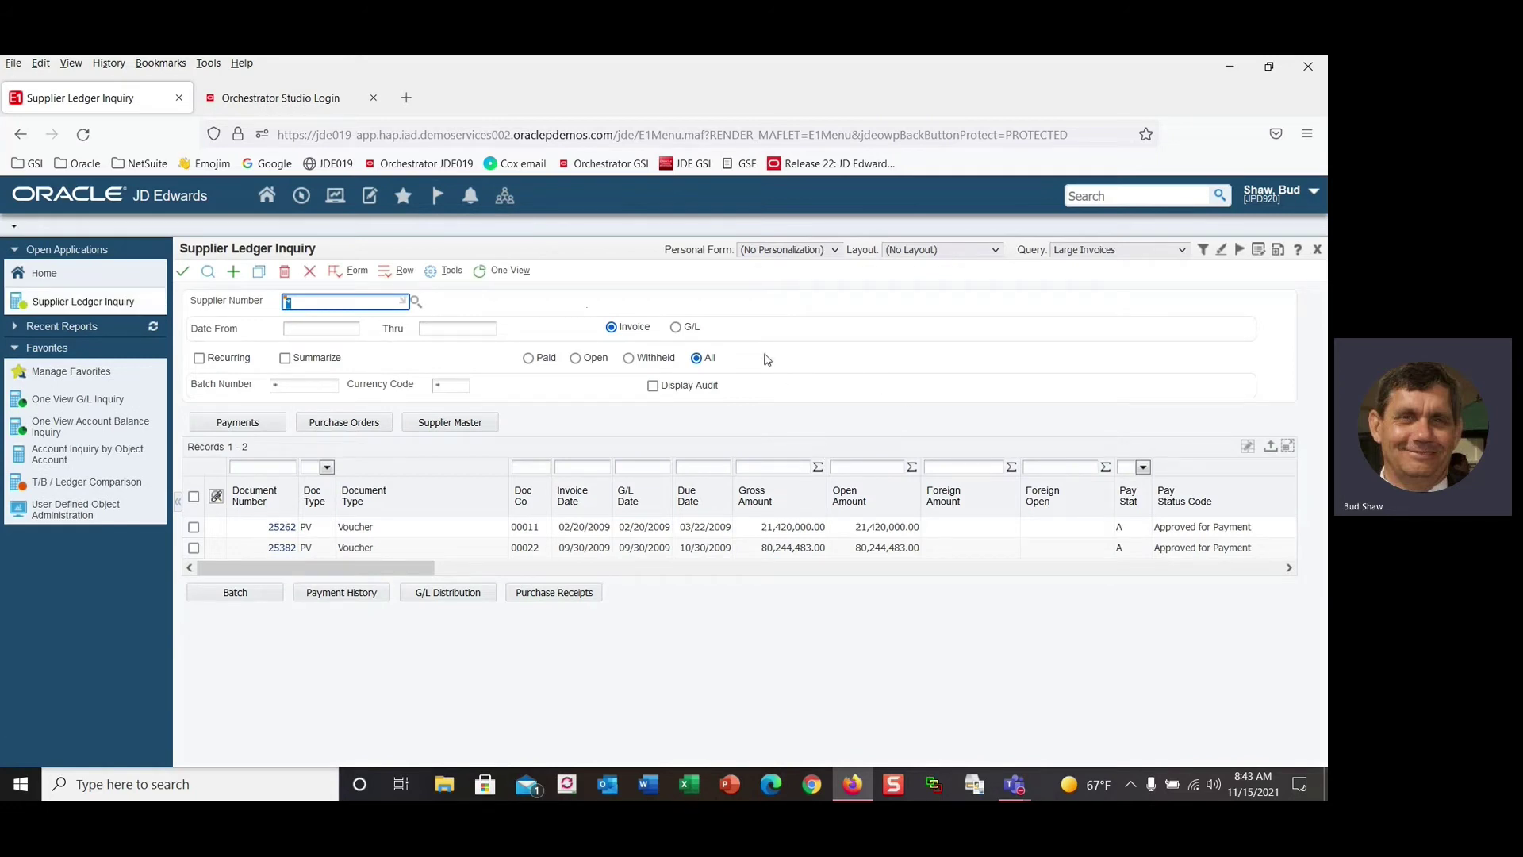
pyautogui.click(310, 272)
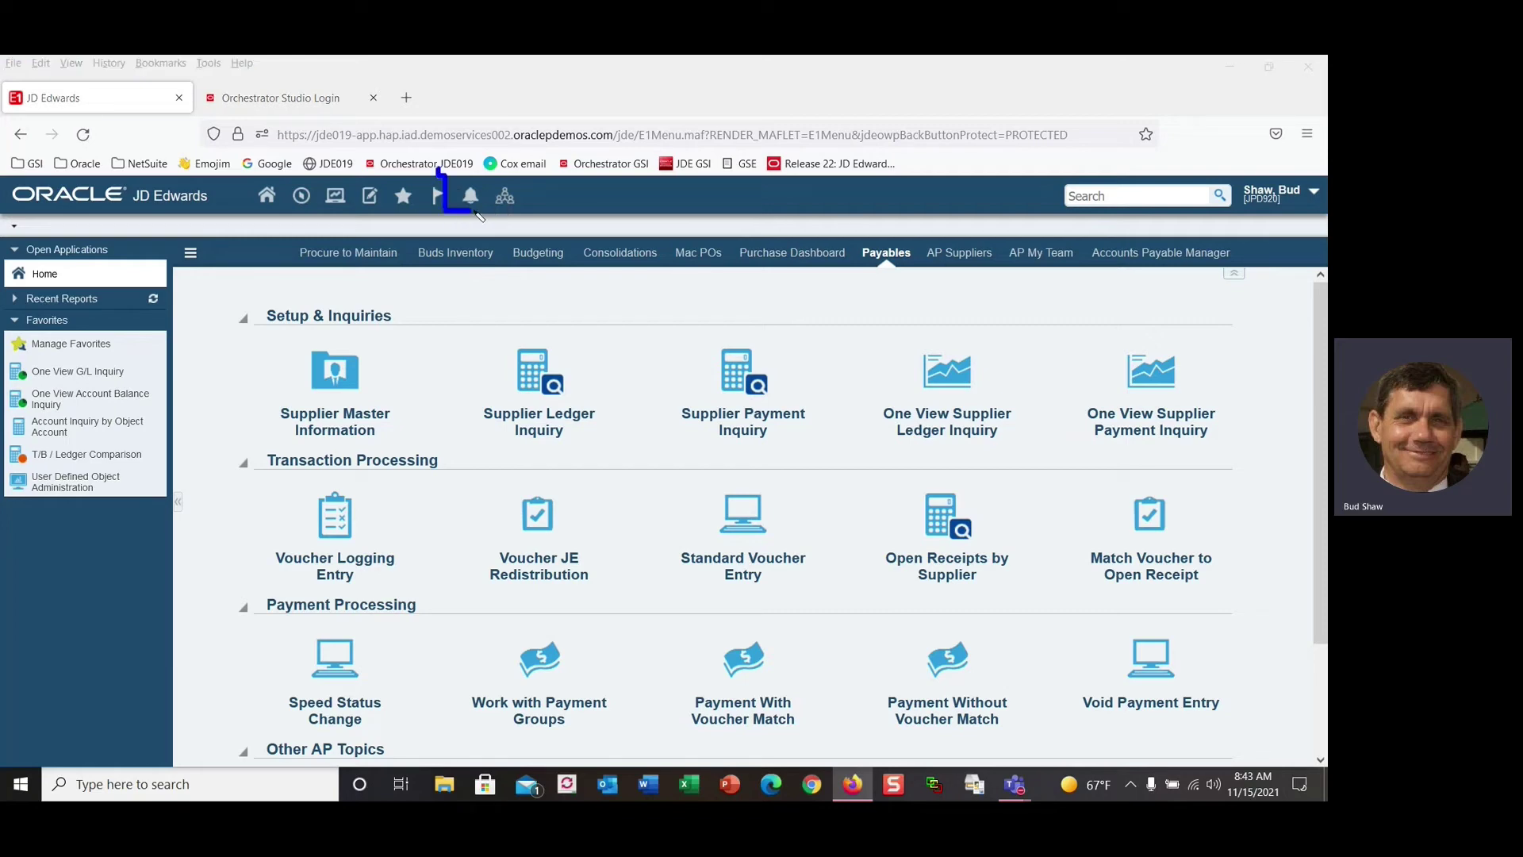
pyautogui.click(471, 199)
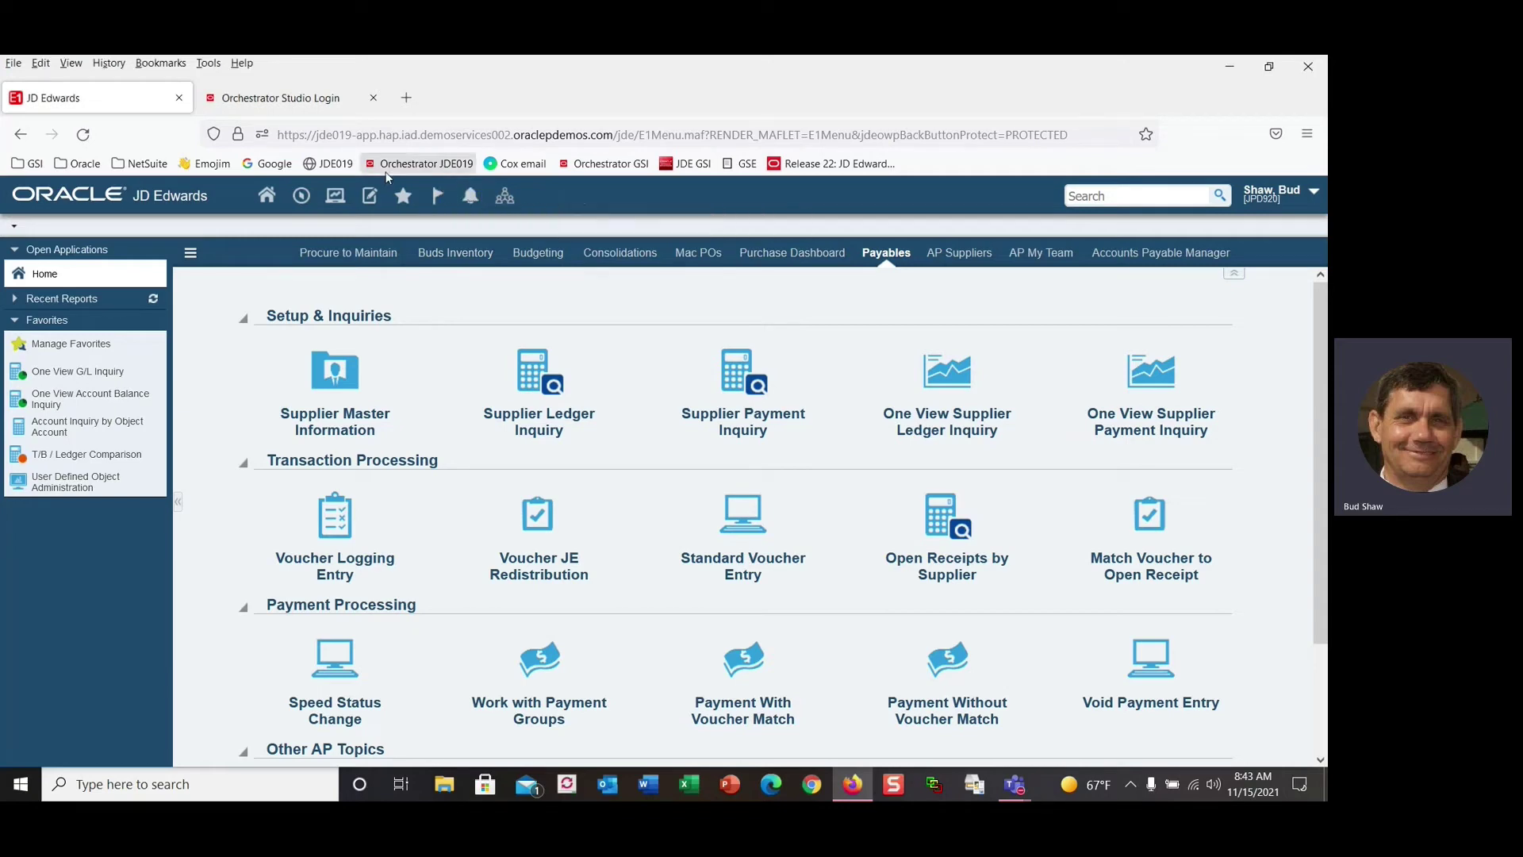
# Sign in to Orchestrator Studio with the user name and saved login, then open Notifications.
pyautogui.click(305, 105)
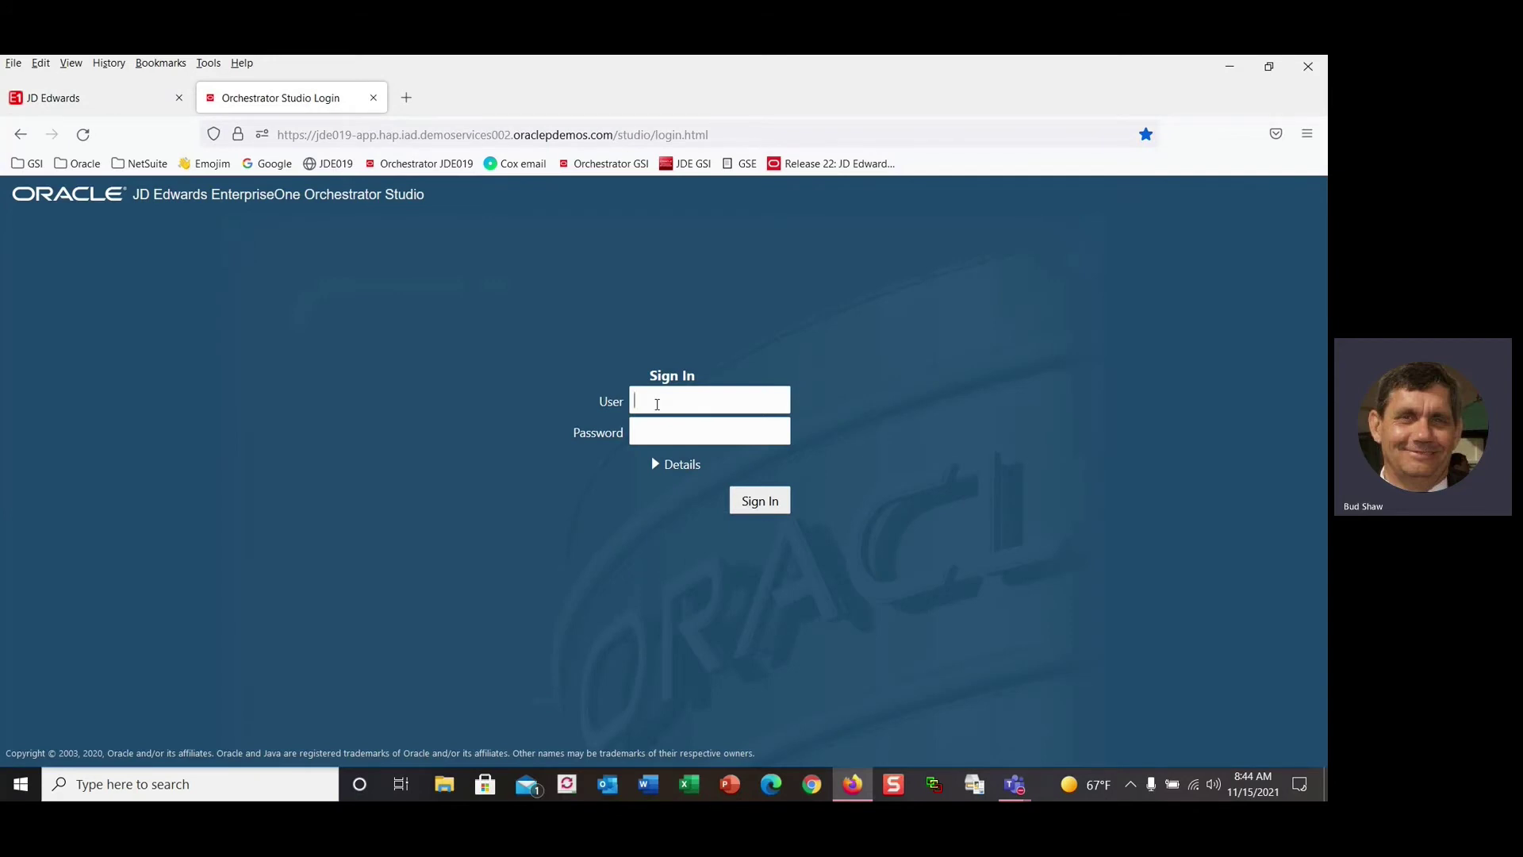
pyautogui.write('bud')
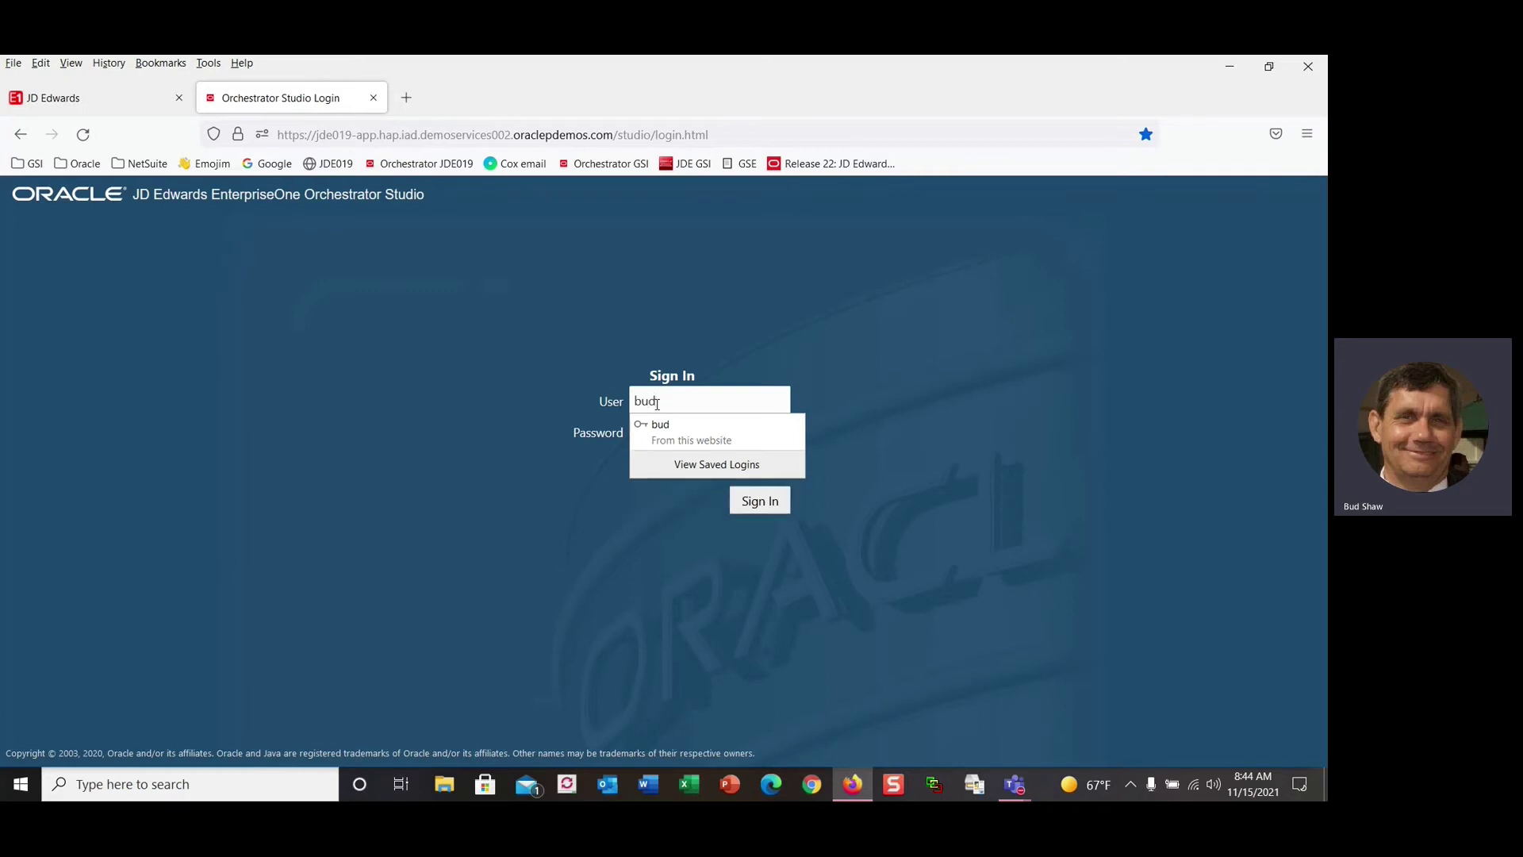
pyautogui.click(666, 427)
pyautogui.click(760, 503)
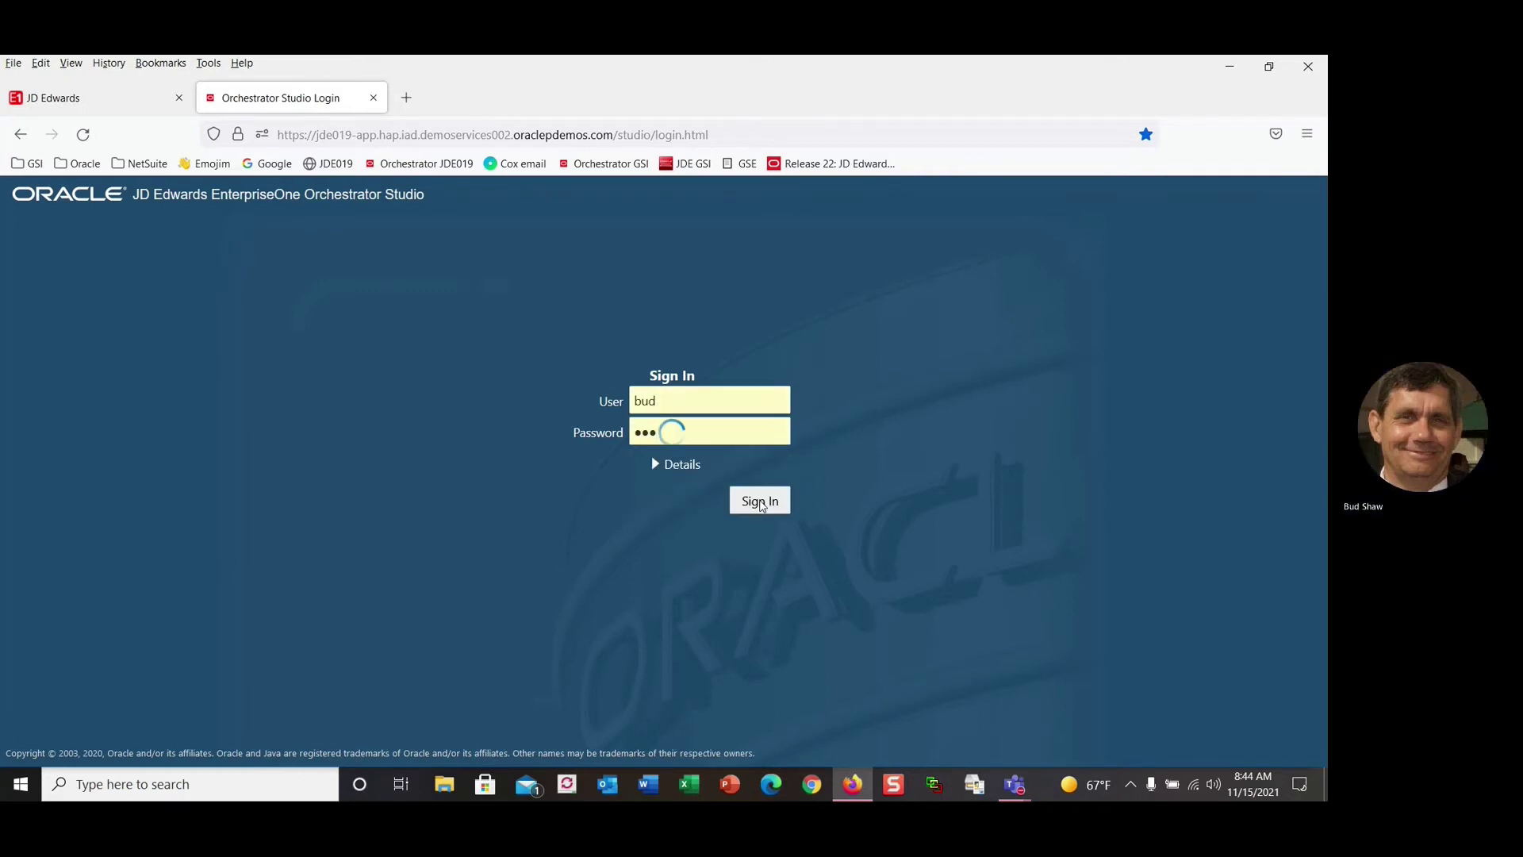
pyautogui.click(316, 622)
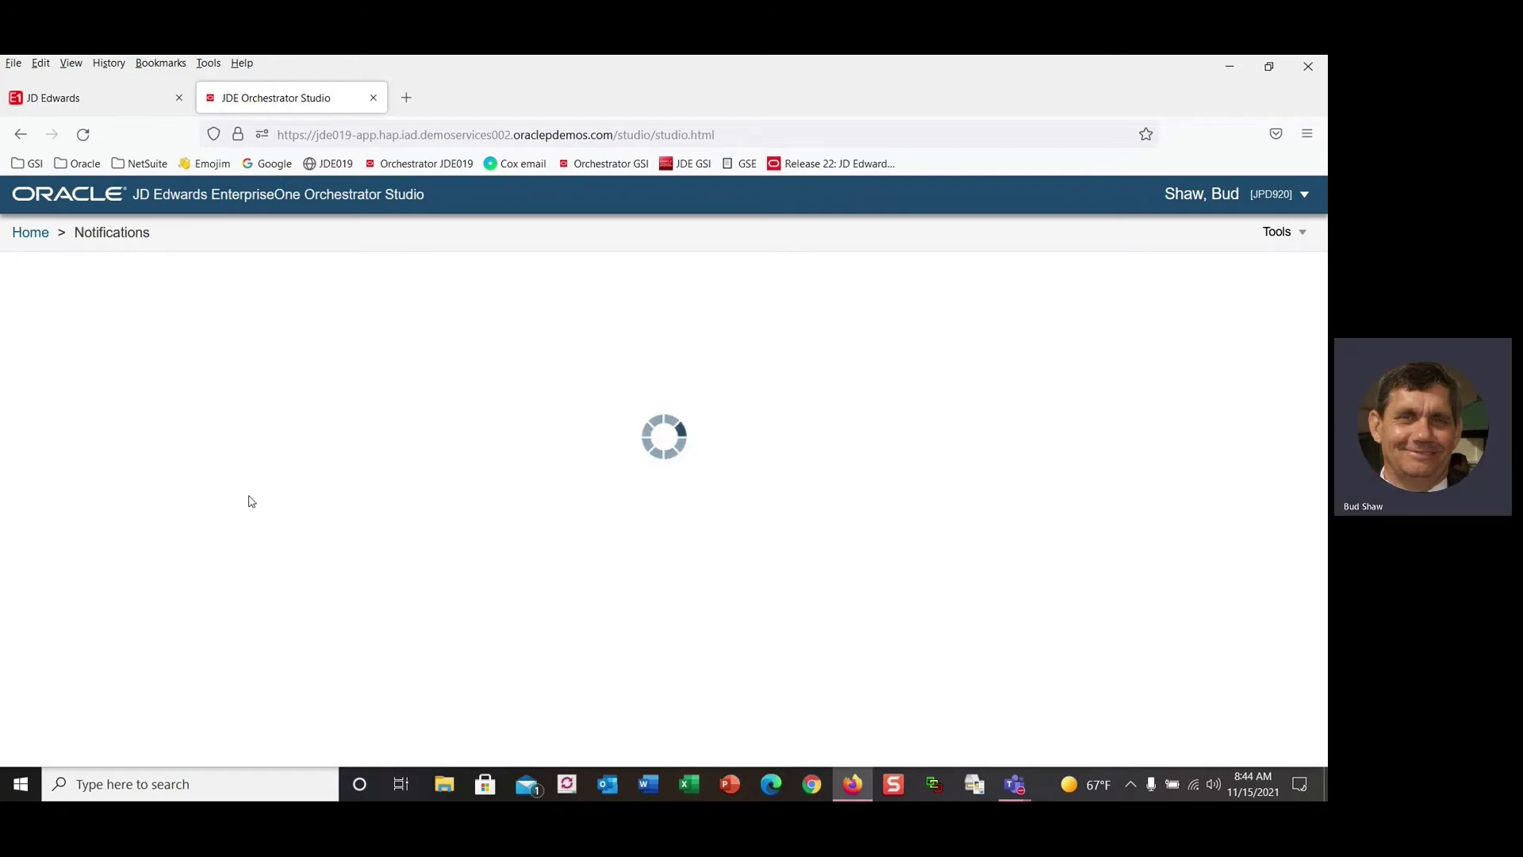
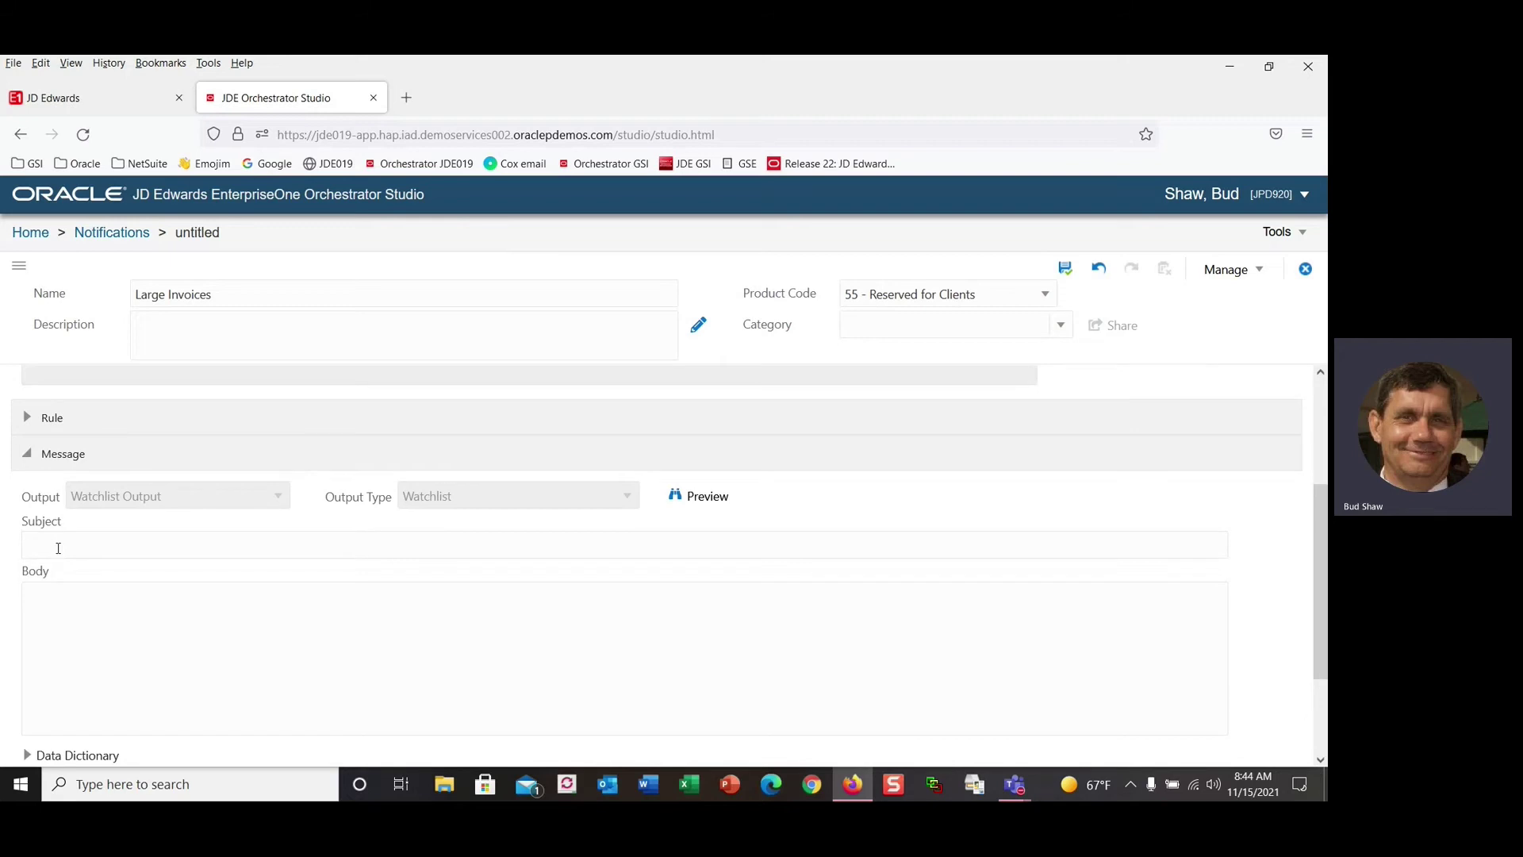
# Enter the subject 'There are invoices greater than $20m' and expand the Actions section.
pyautogui.write('here are invoices greater than $20m')
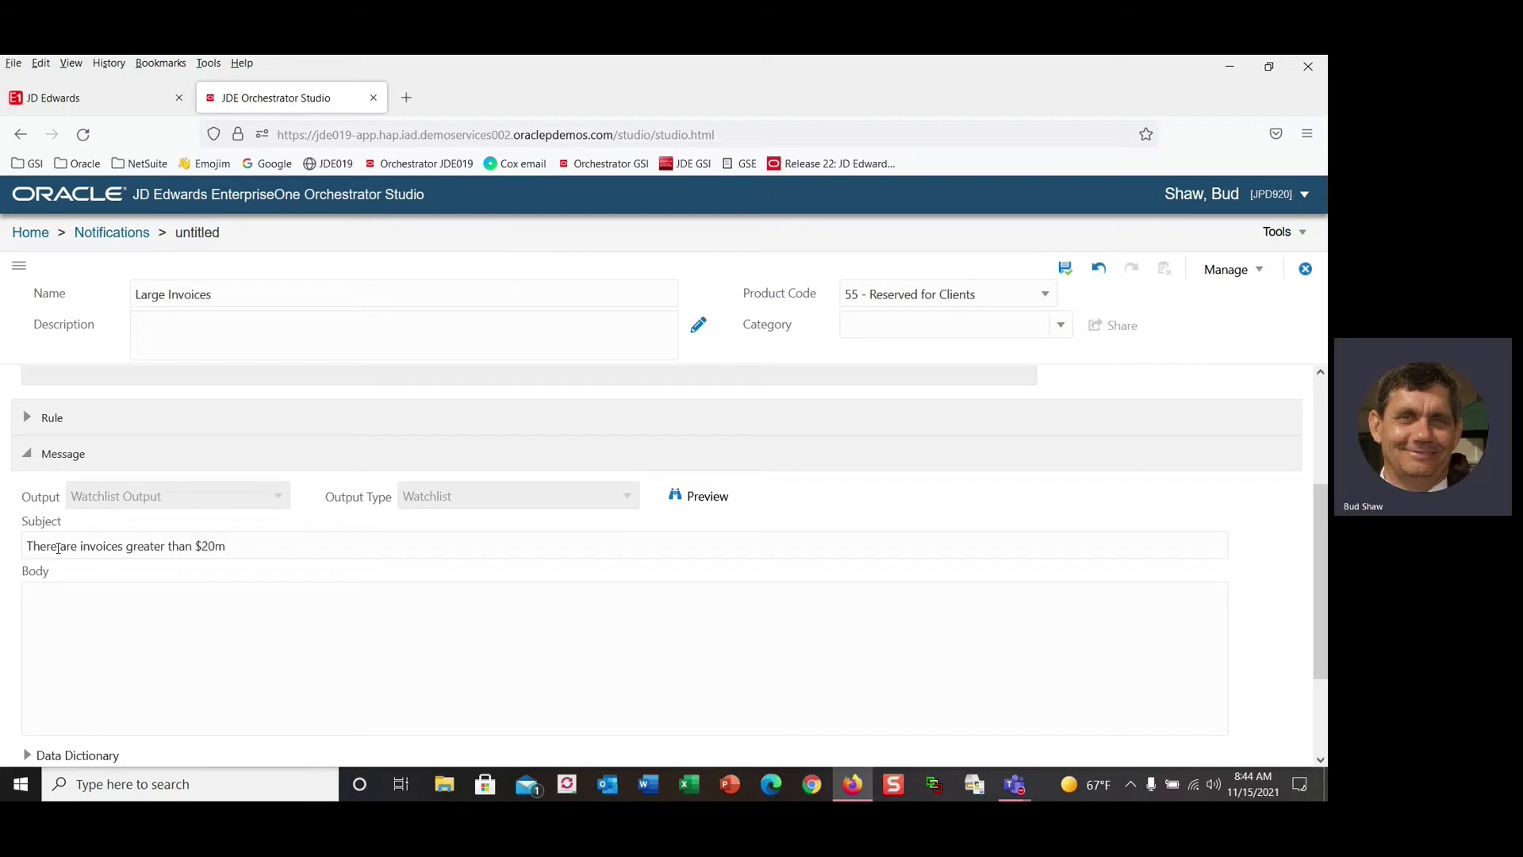
pyautogui.scroll(-2, 61, 567)
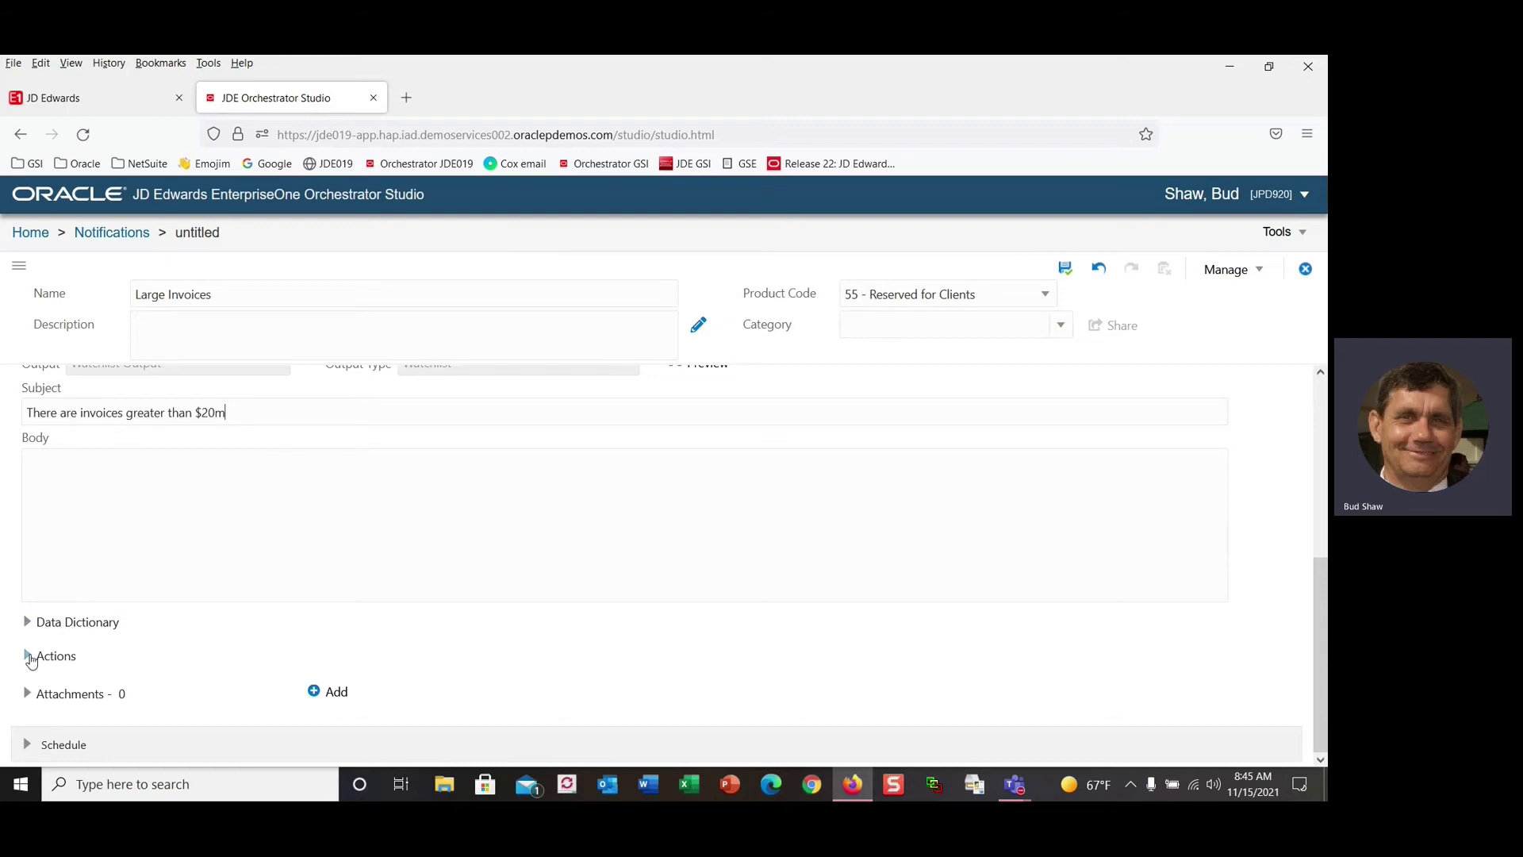
pyautogui.click(27, 655)
pyautogui.scroll(-2, 452, 582)
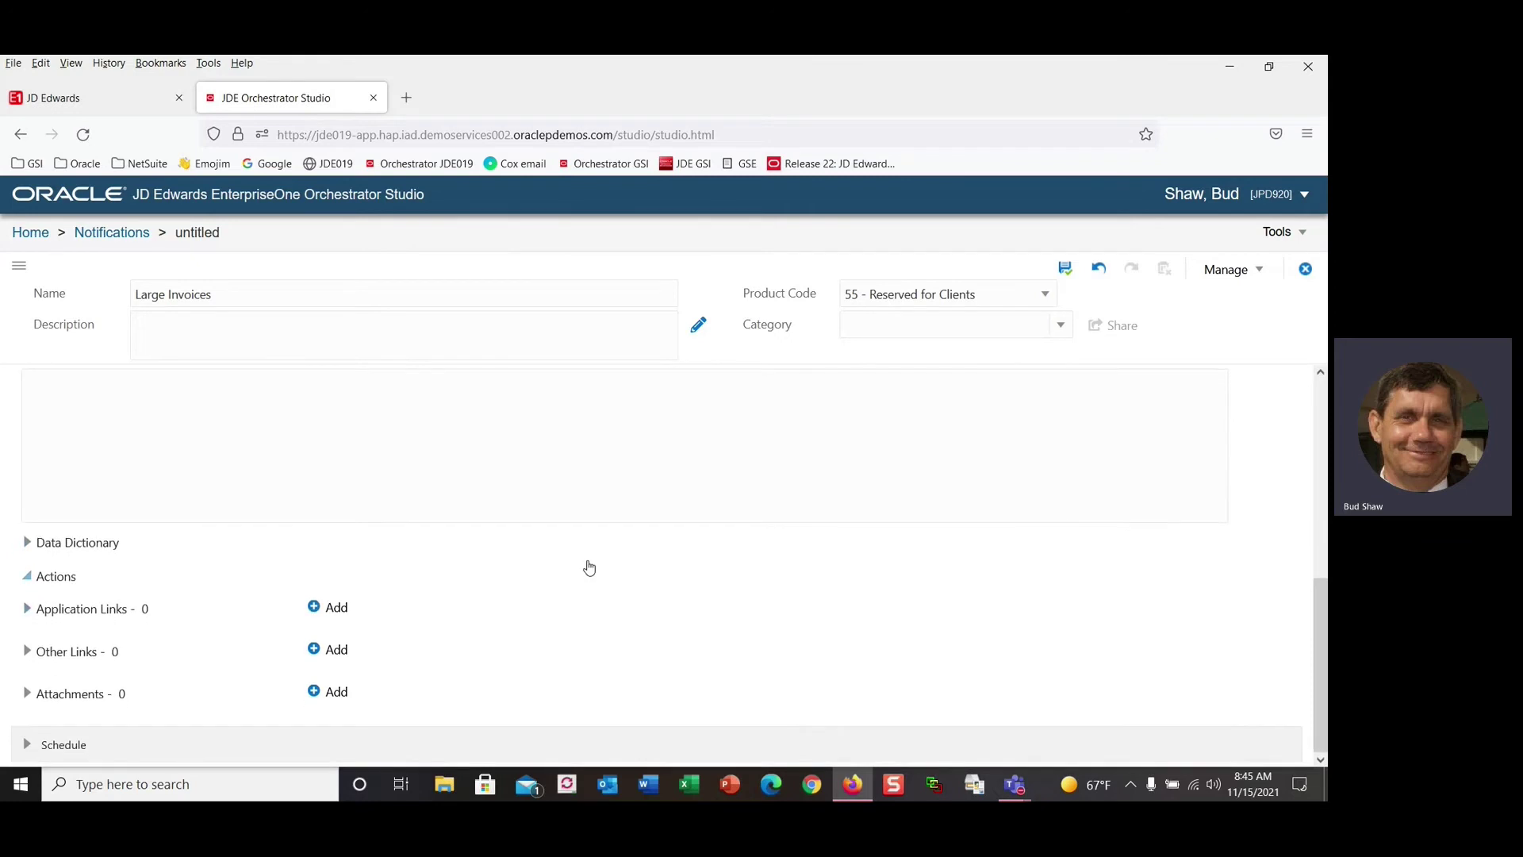
# Add a new application link with application P0411.
pyautogui.click(315, 608)
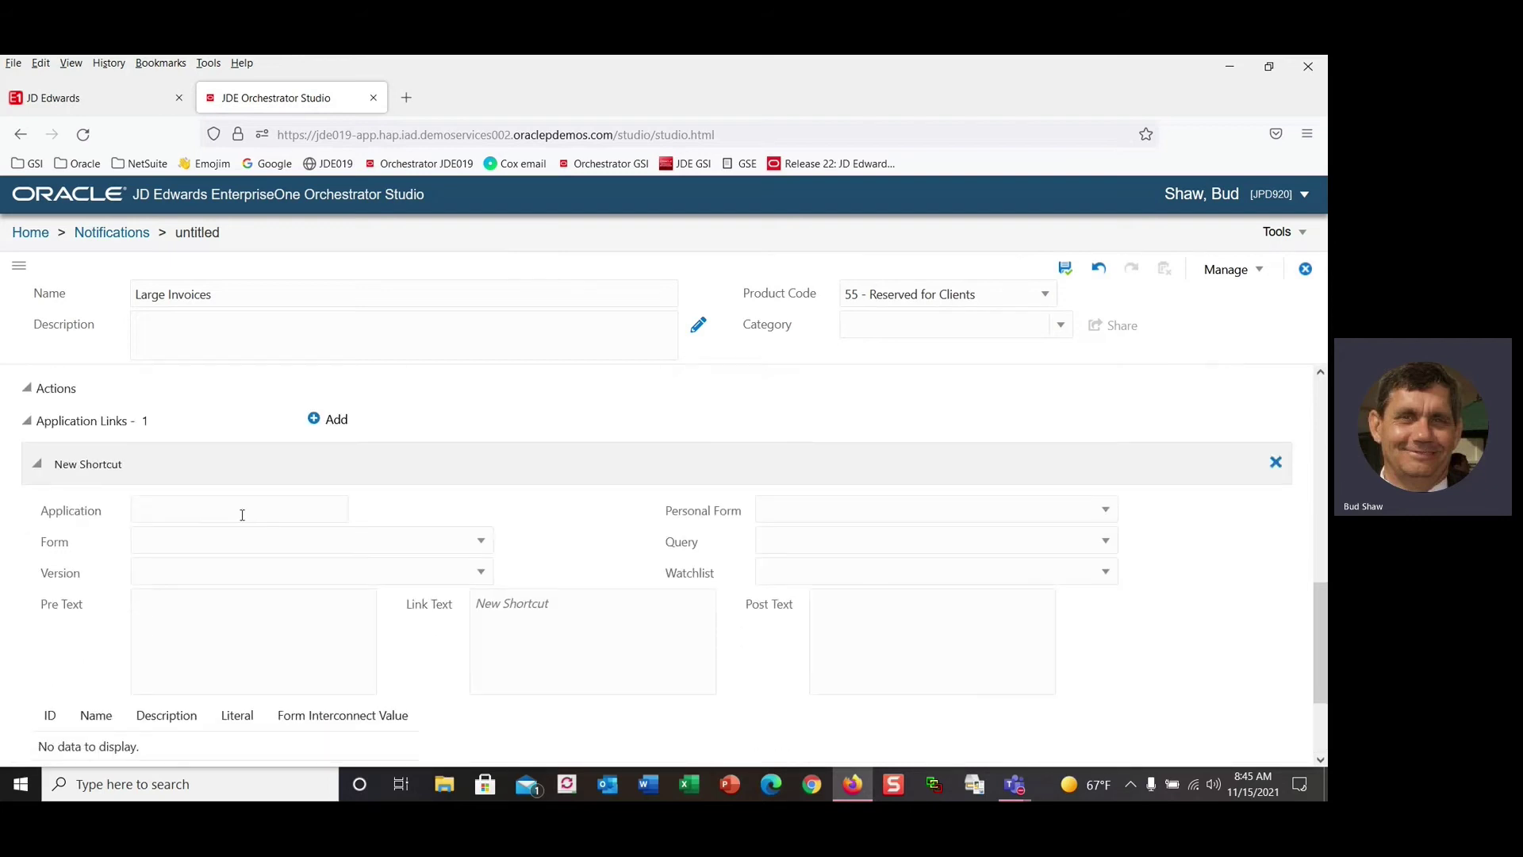
pyautogui.click(242, 515)
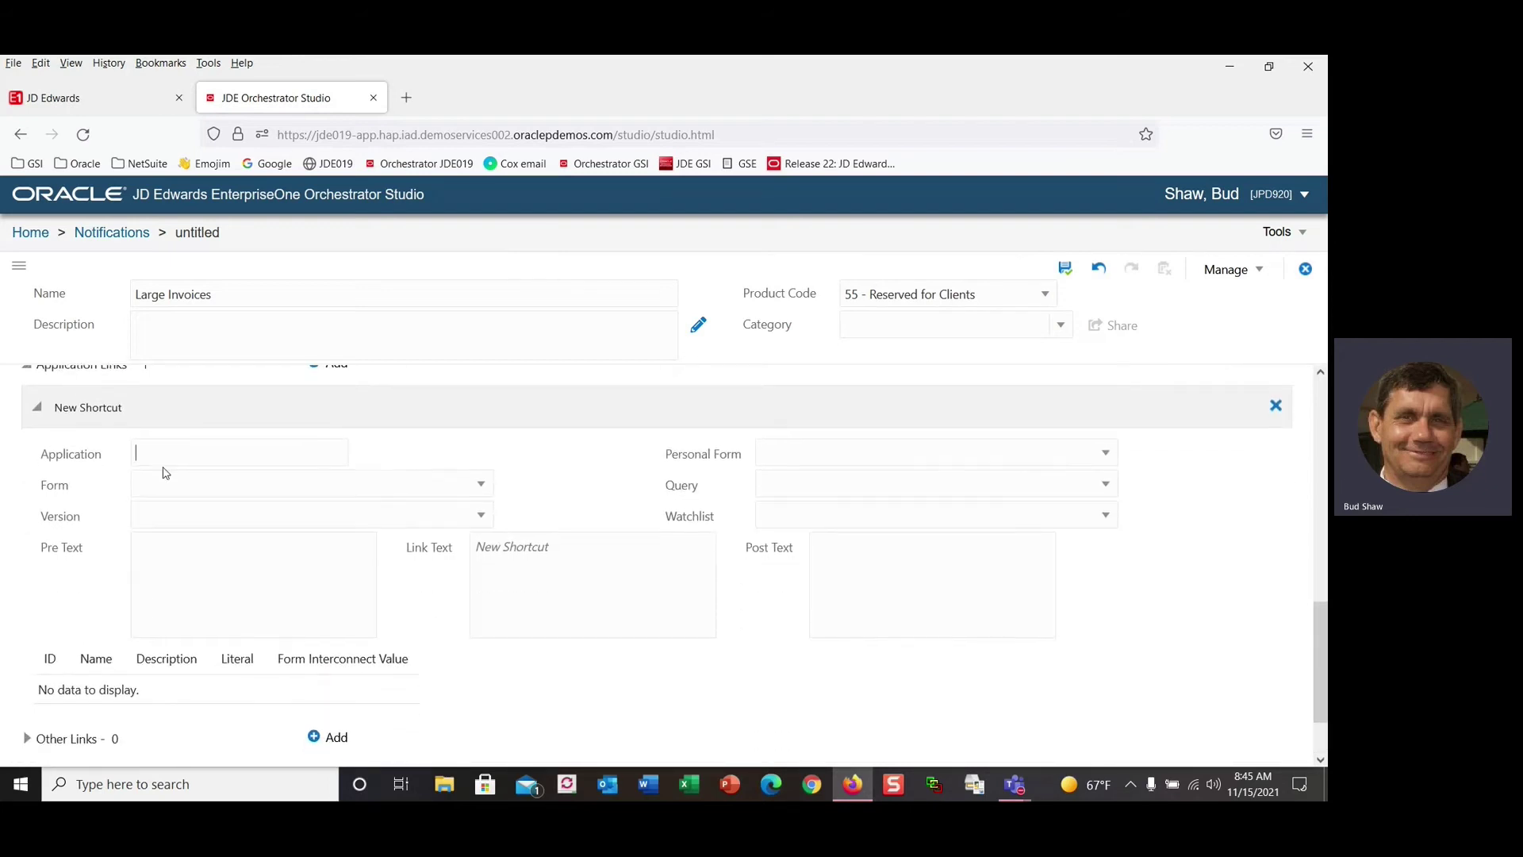
pyautogui.write('p0')
pyautogui.press('BackSpace')
pyautogui.press('BackSpace')
pyautogui.press('BackSpace')
pyautogui.write('411')
pyautogui.press('Tab')
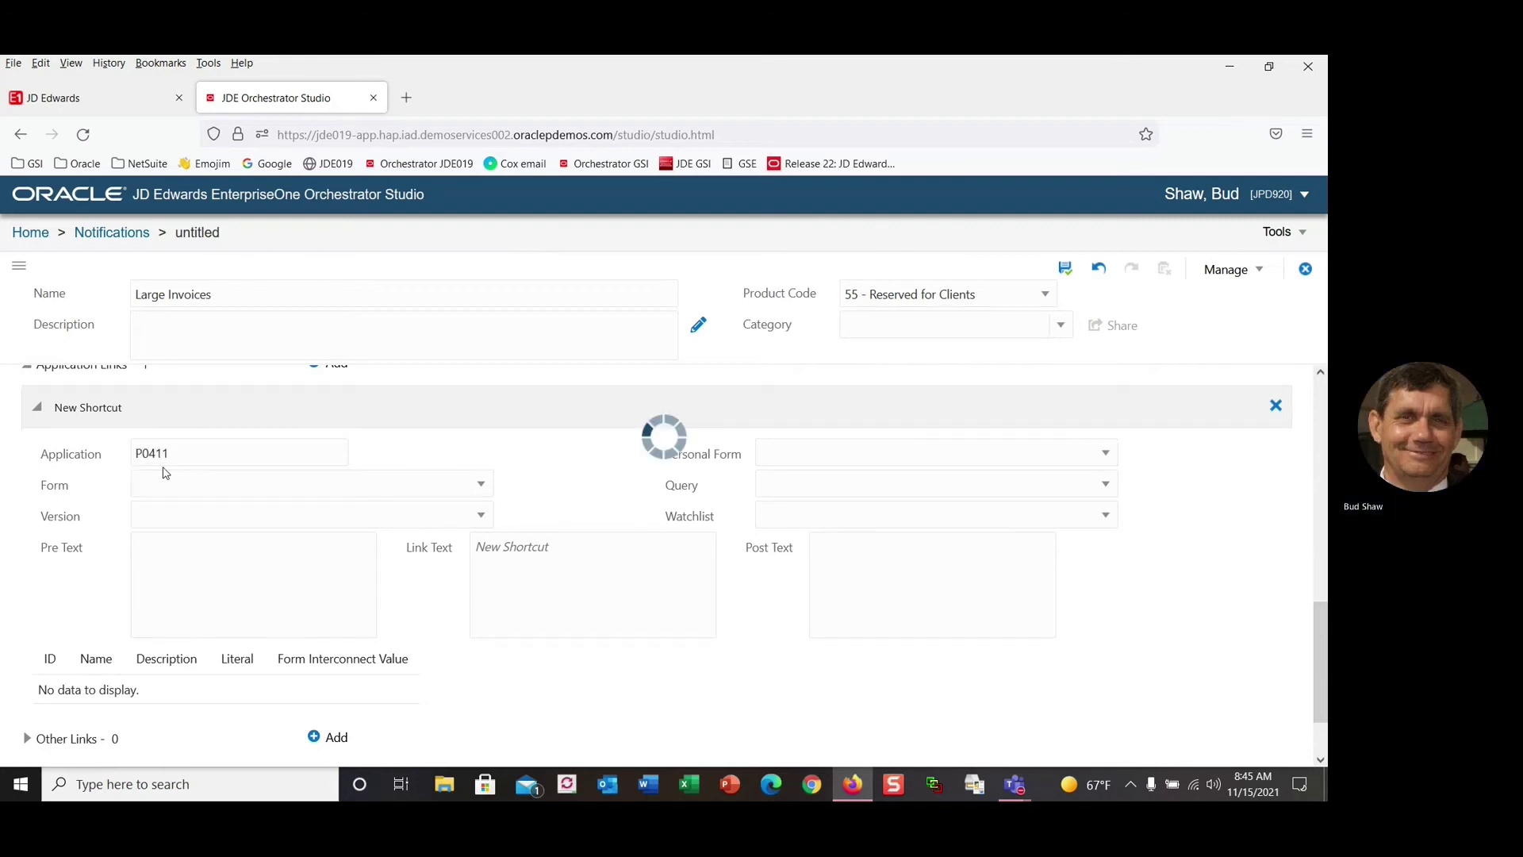
# Choose the W0411D - Payment Information form, version ZJDE0001, for the link.
pyautogui.click(166, 493)
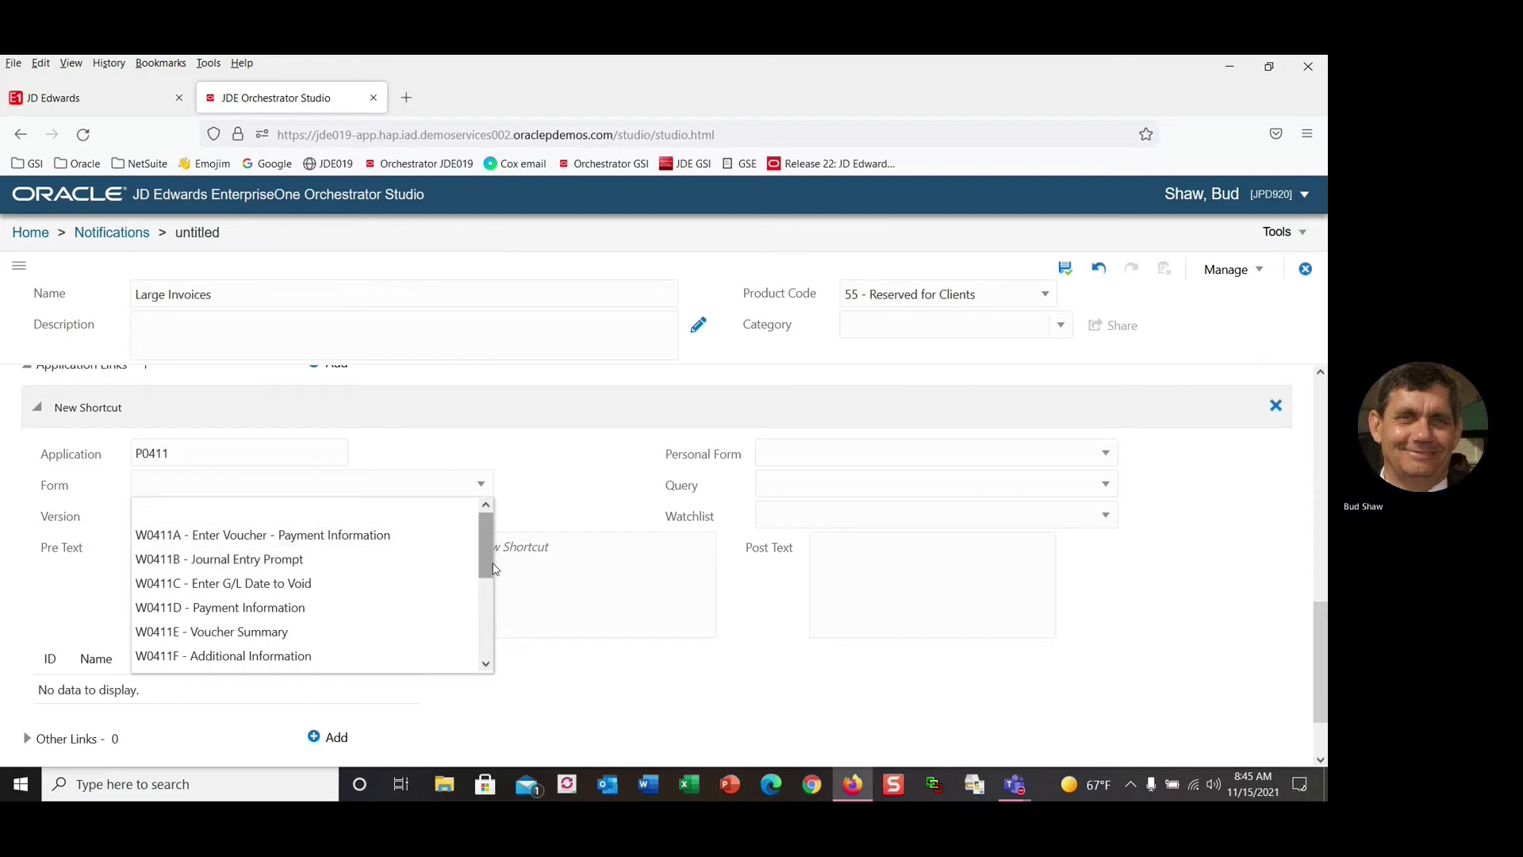
pyautogui.moveTo(486, 569); pyautogui.dragTo(495, 539)
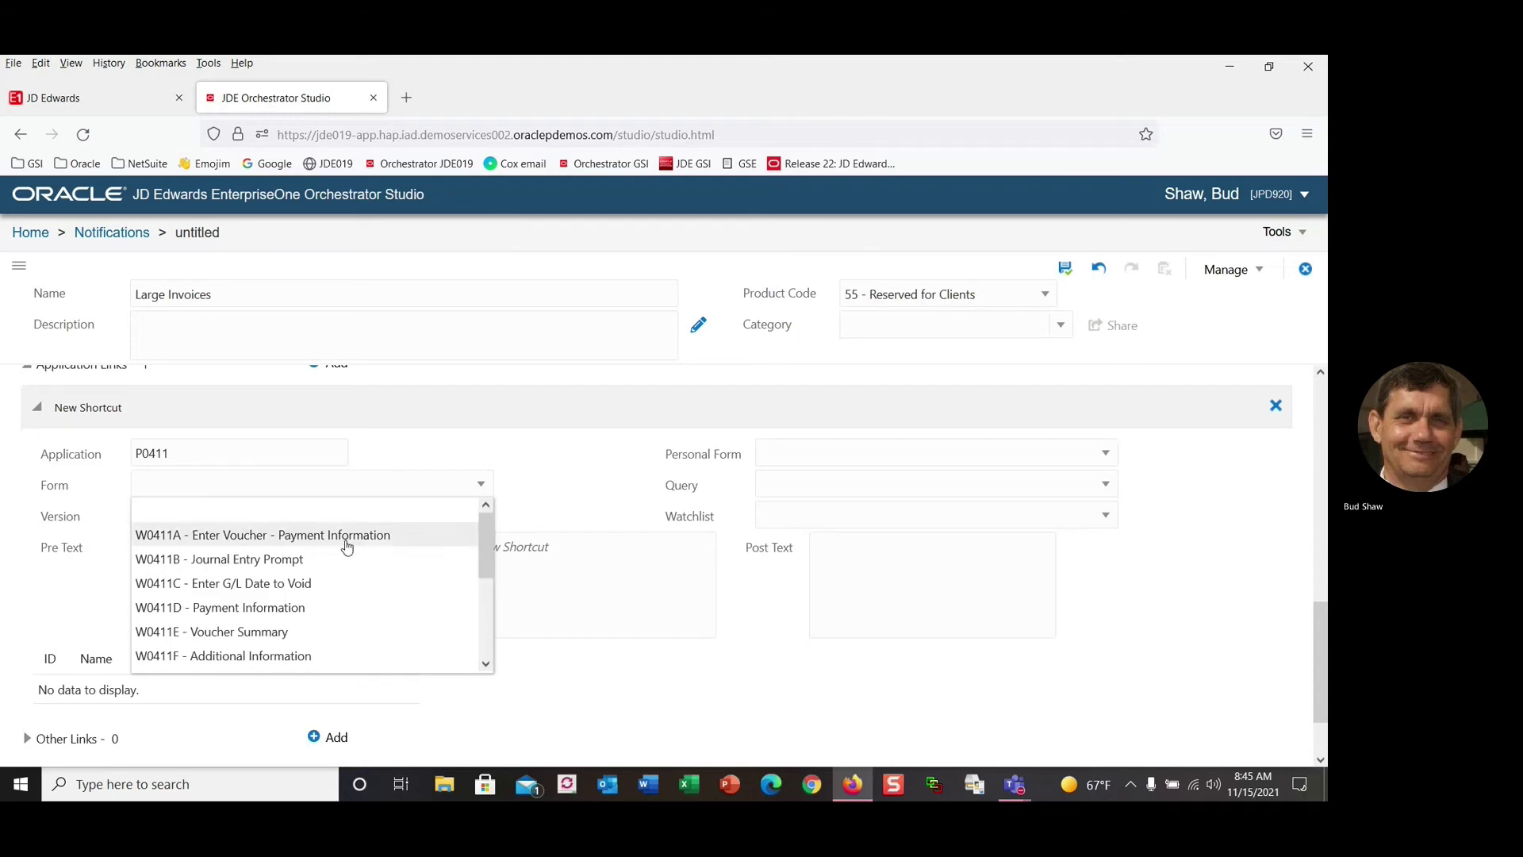
pyautogui.click(279, 609)
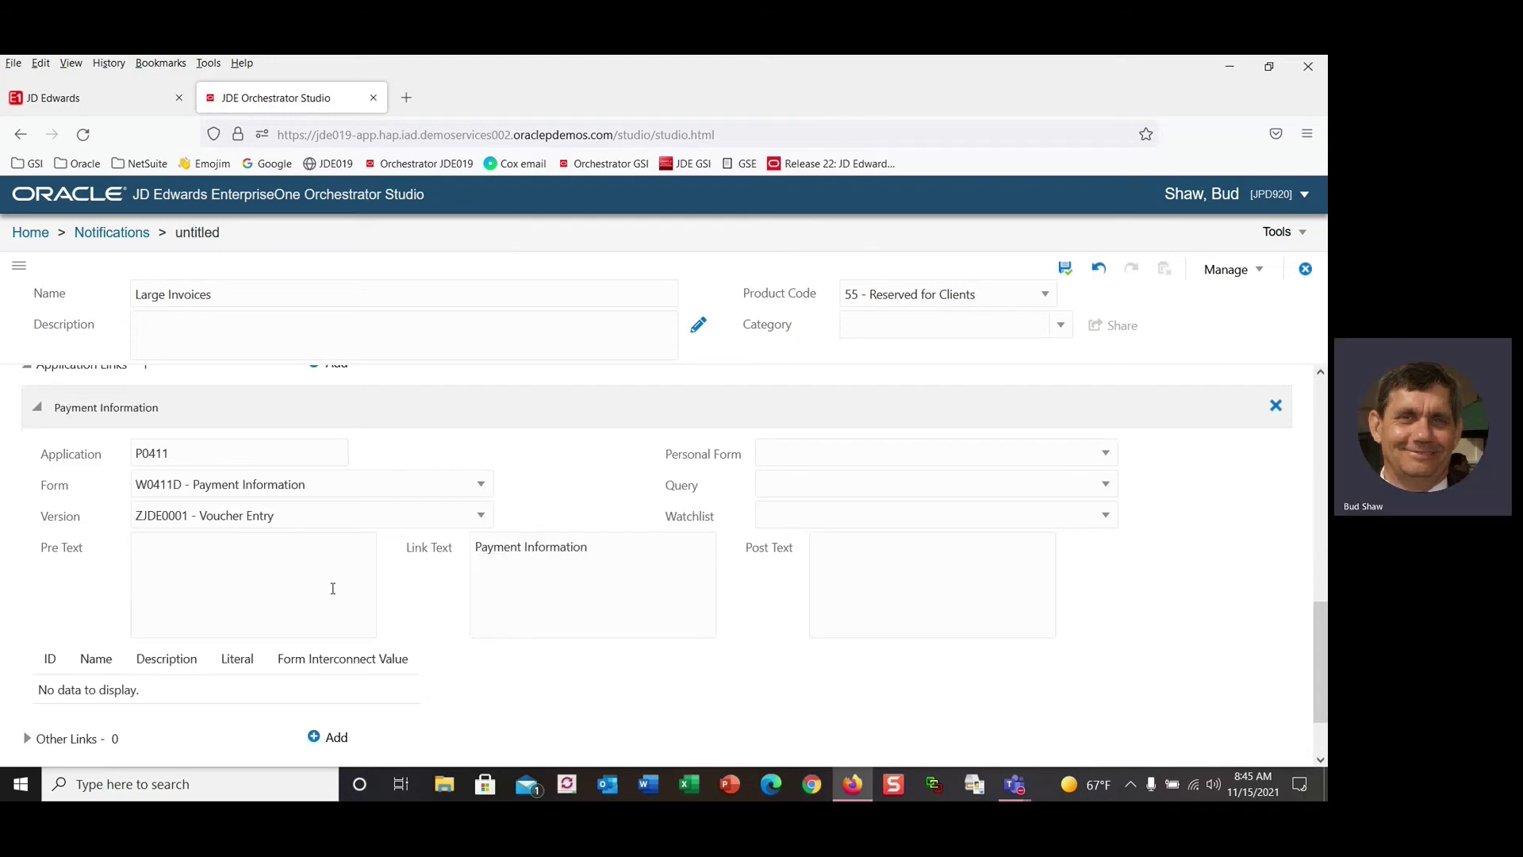
pyautogui.scroll(-1, 524, 589)
pyautogui.scroll(2, 554, 577)
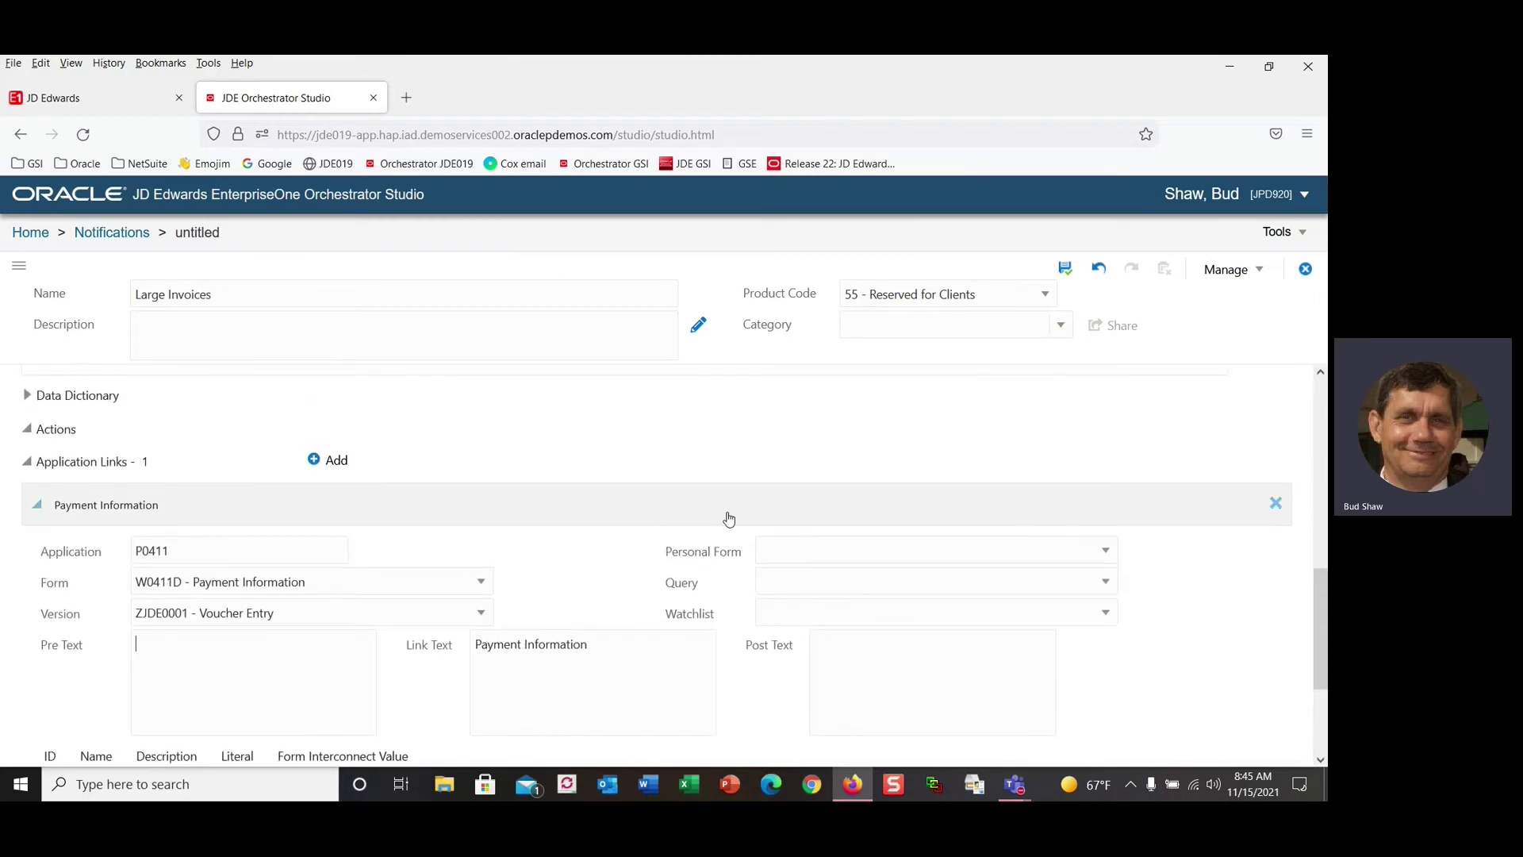
pyautogui.scroll(1, 950, 406)
pyautogui.scroll(1, 950, 406)
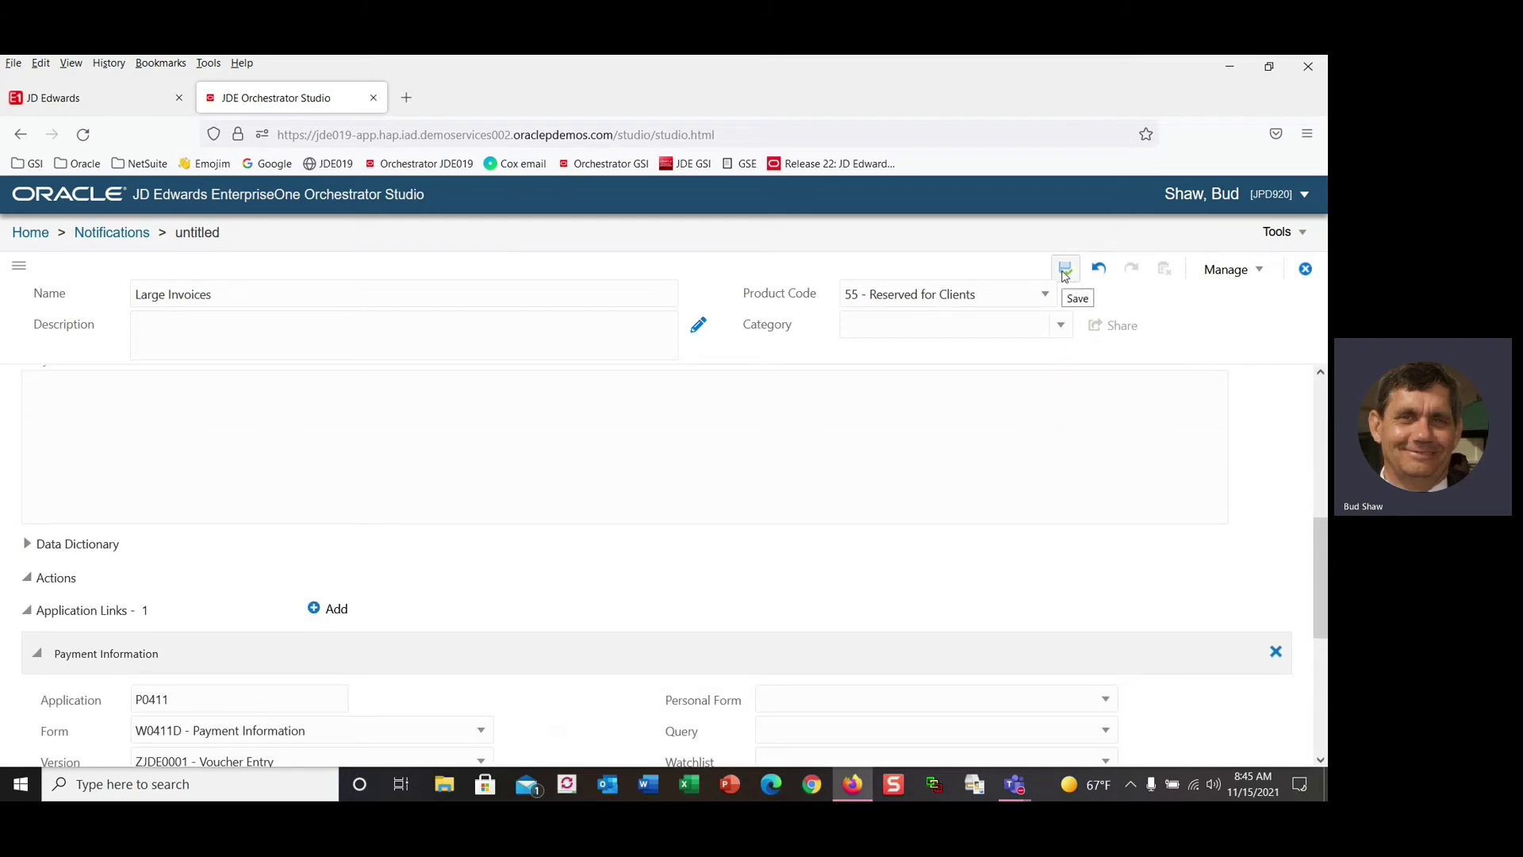
# Save Large Invoices, request its publication via Manage, and close it to Home.
pyautogui.click(1064, 269)
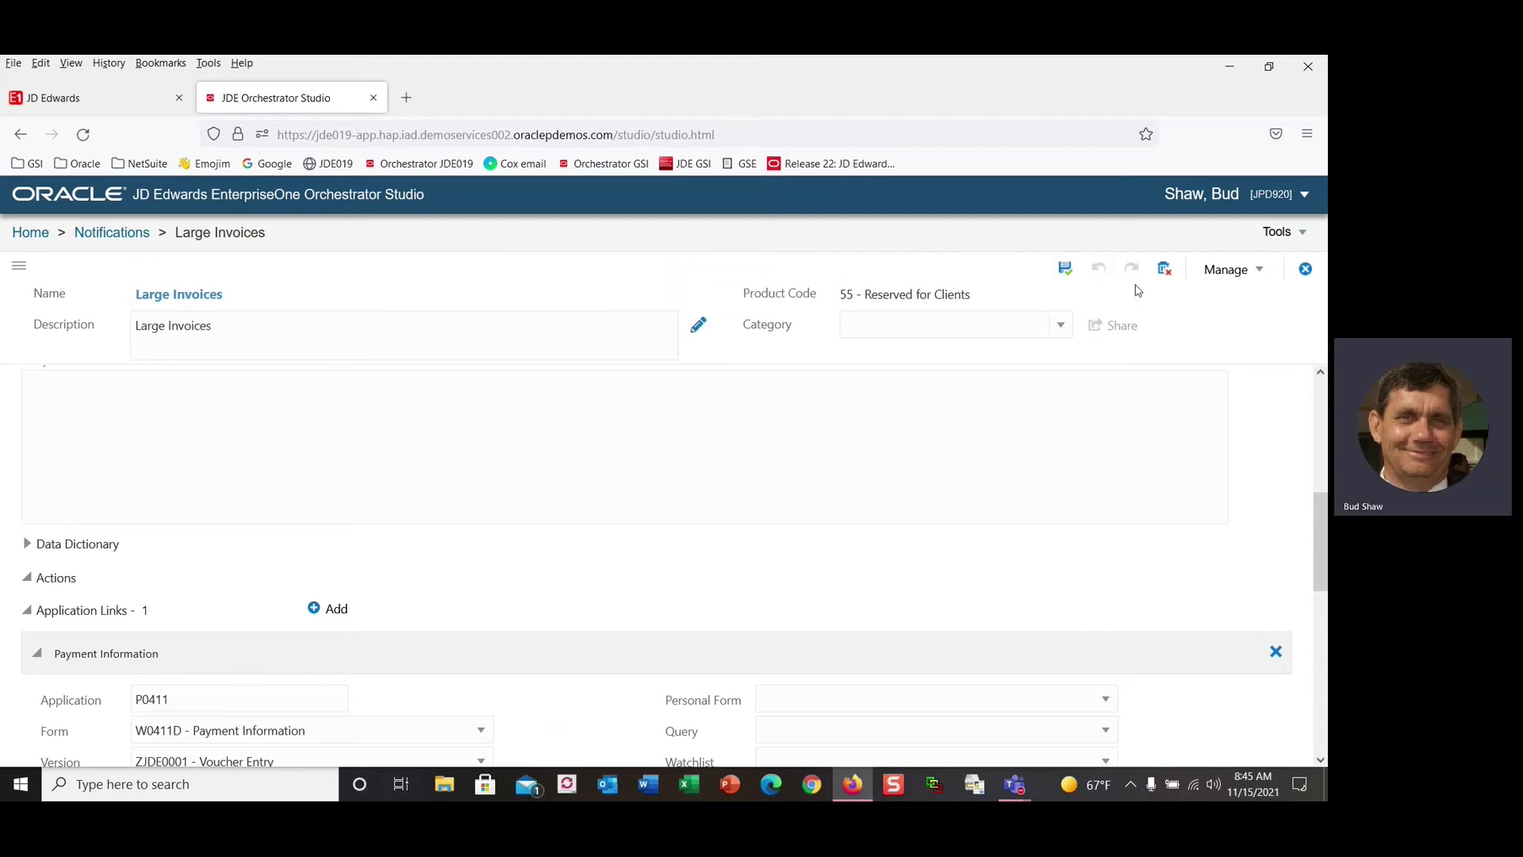
pyautogui.click(1226, 273)
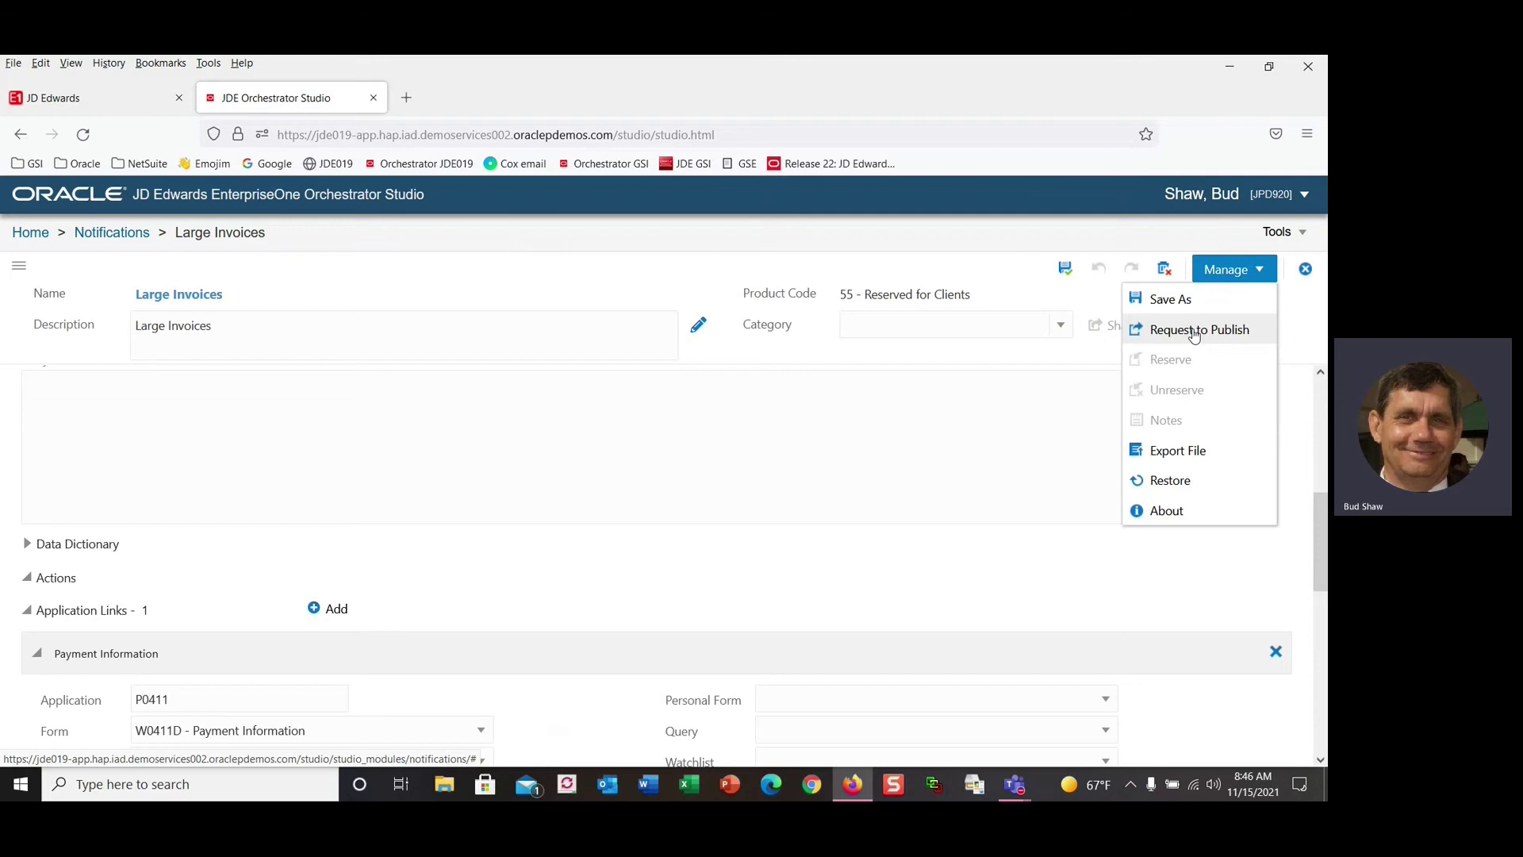
pyautogui.click(1194, 336)
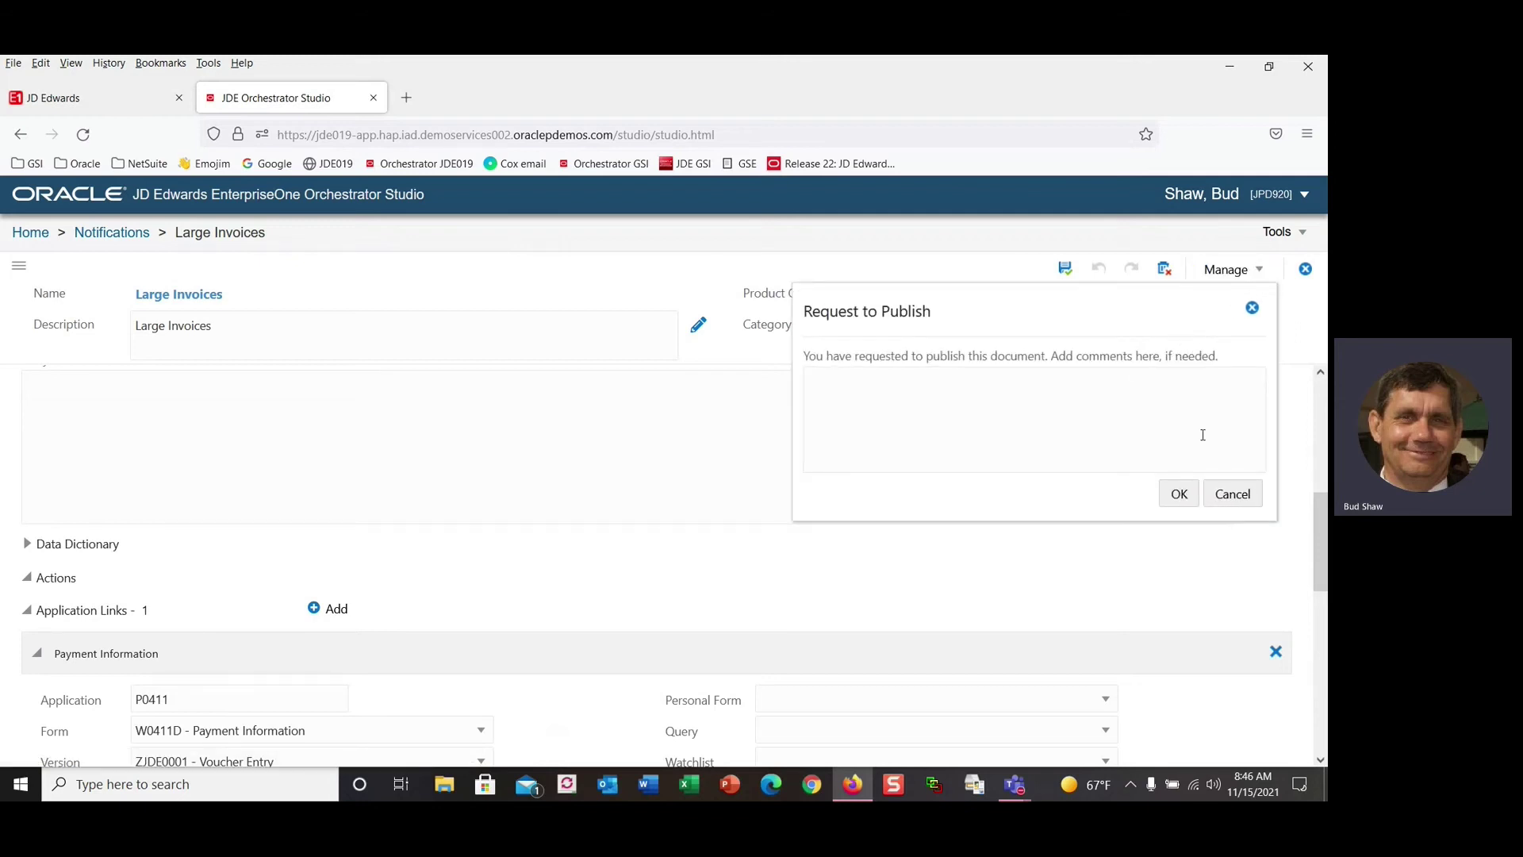
pyautogui.click(1180, 495)
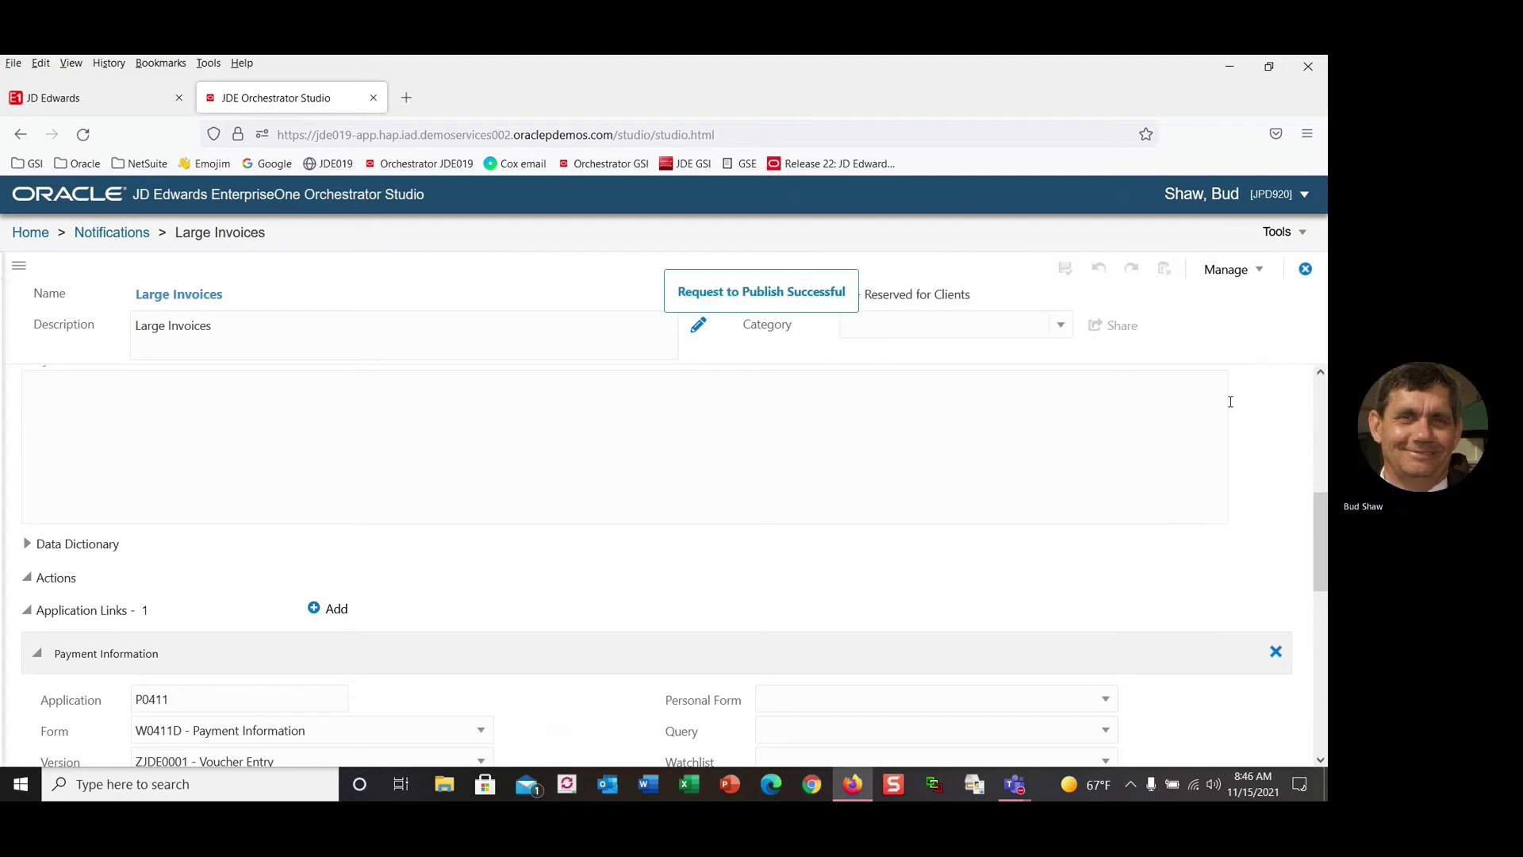
pyautogui.click(1304, 269)
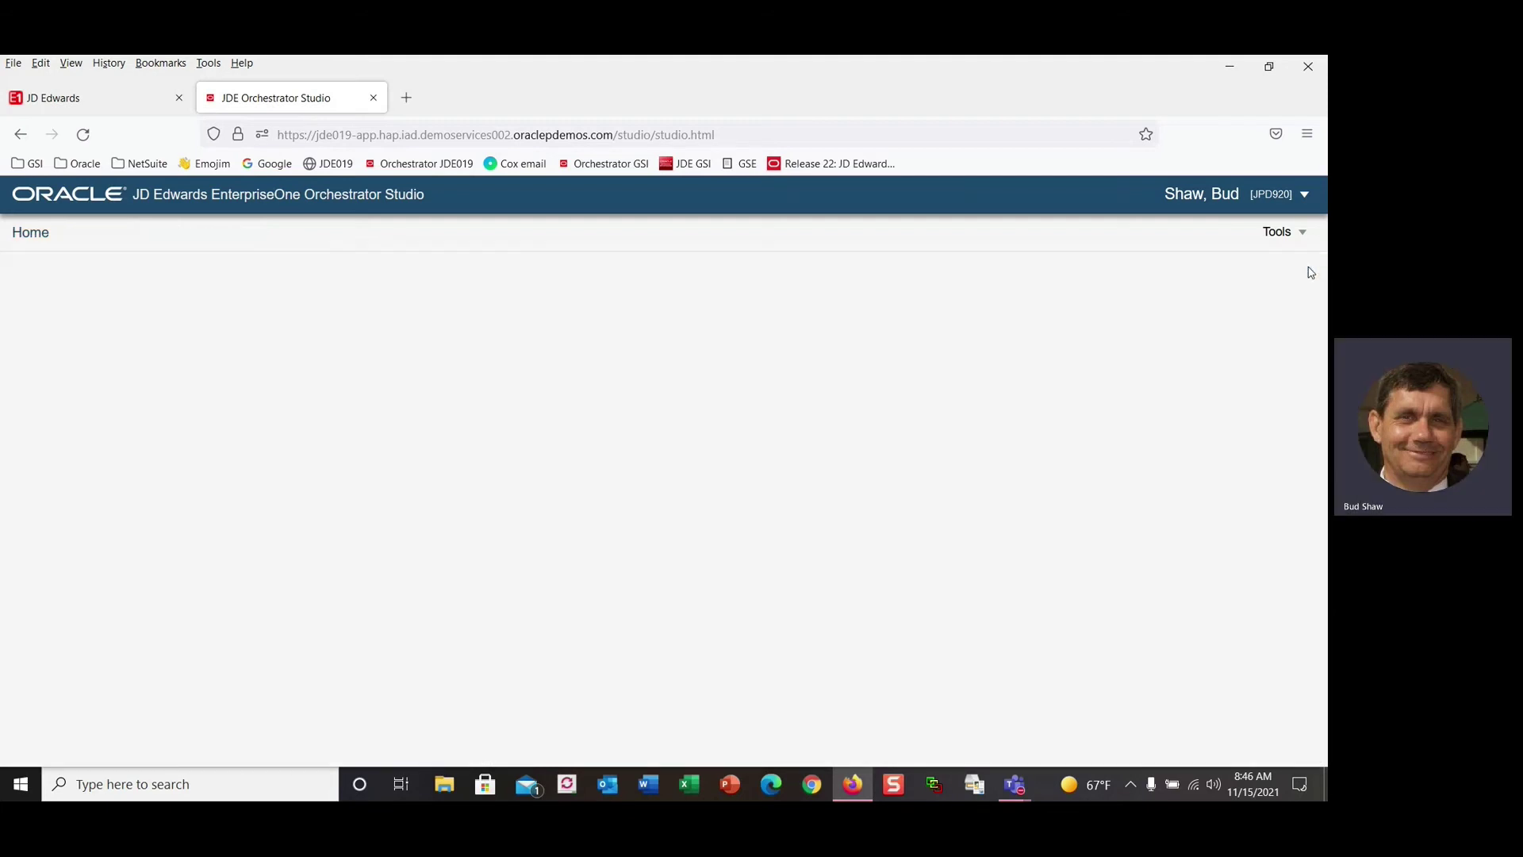
# In the web client's User Defined Object Administration, search for Pending Approval objects.
pyautogui.click(95, 97)
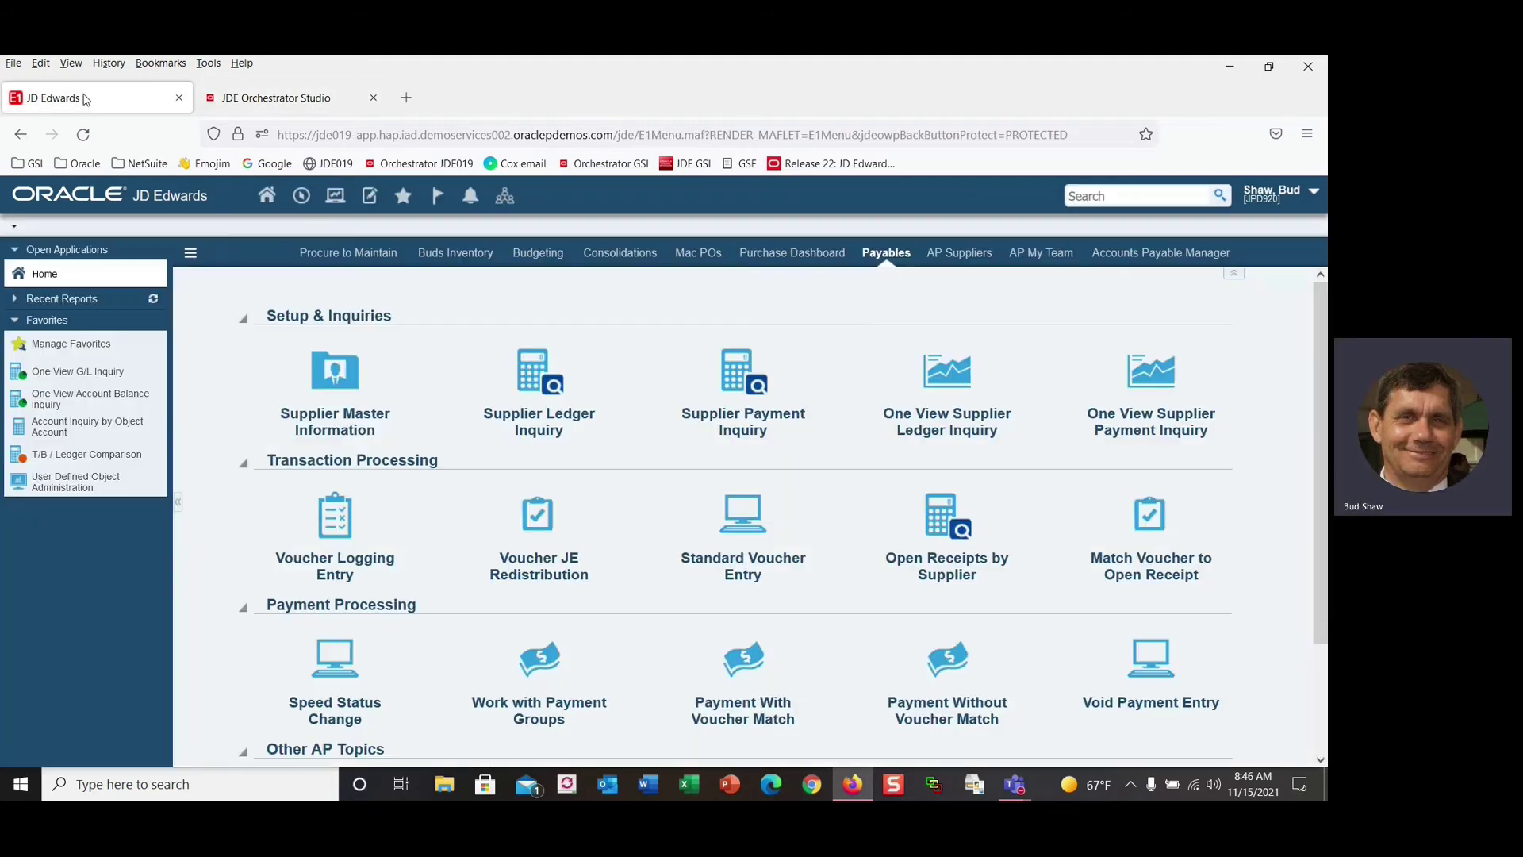
pyautogui.click(80, 486)
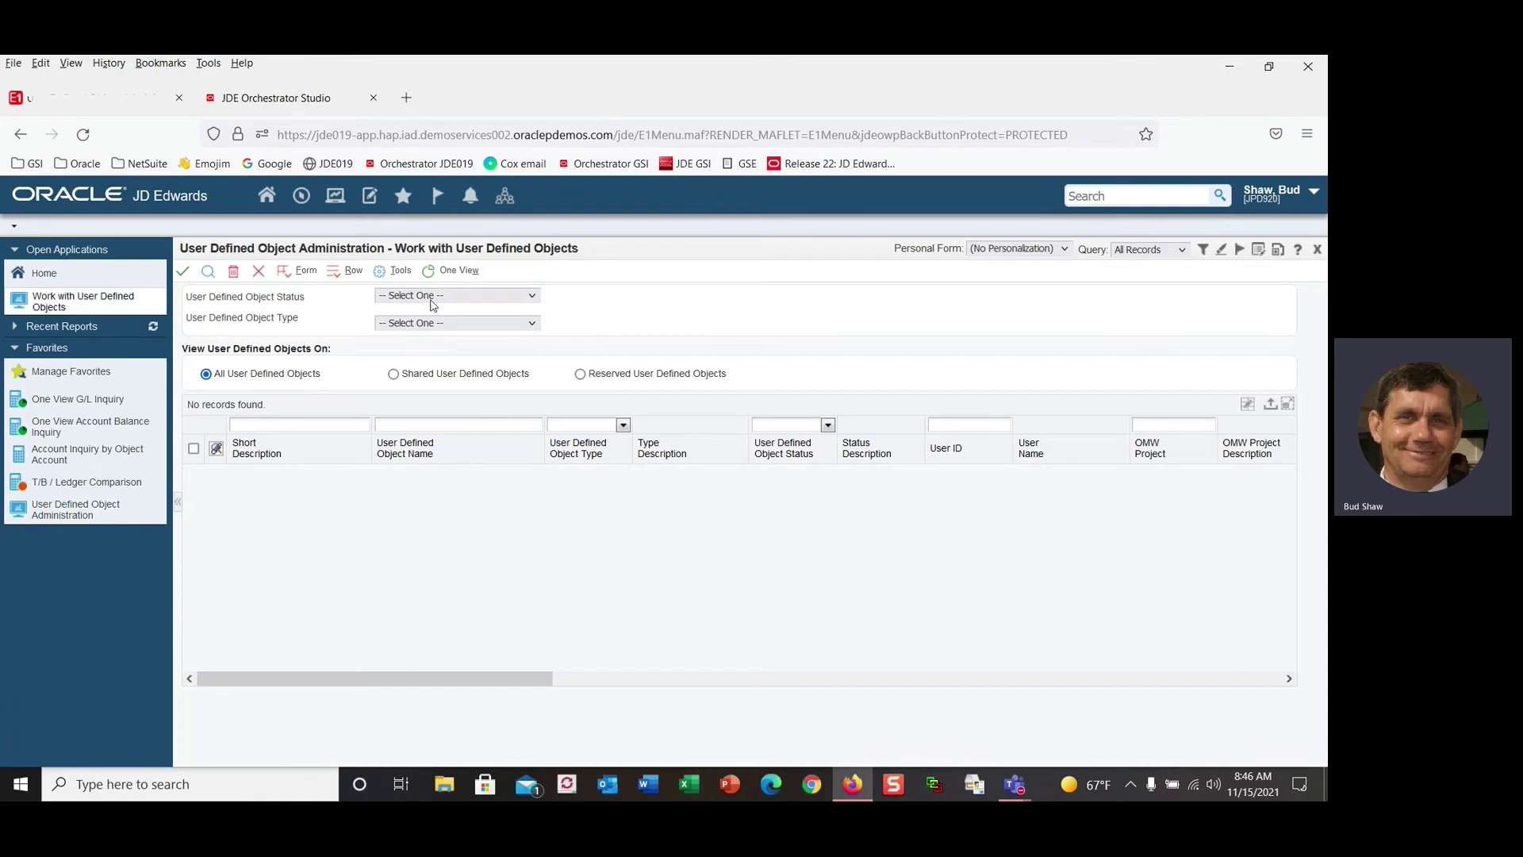
pyautogui.click(433, 297)
pyautogui.click(433, 354)
pyautogui.click(207, 272)
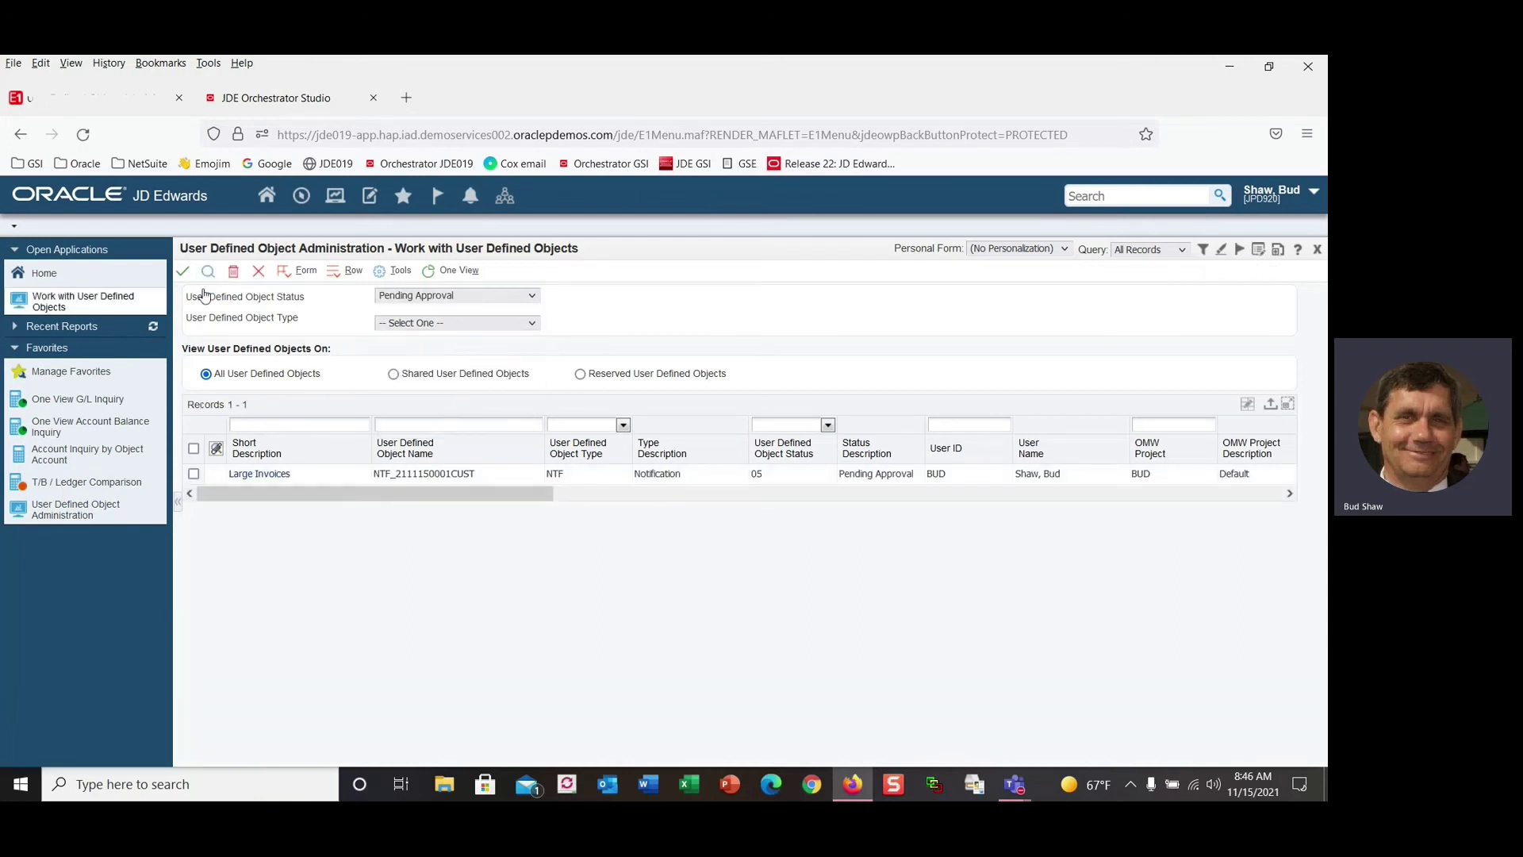
# Approve and share the Large Invoices notification.
pyautogui.click(193, 474)
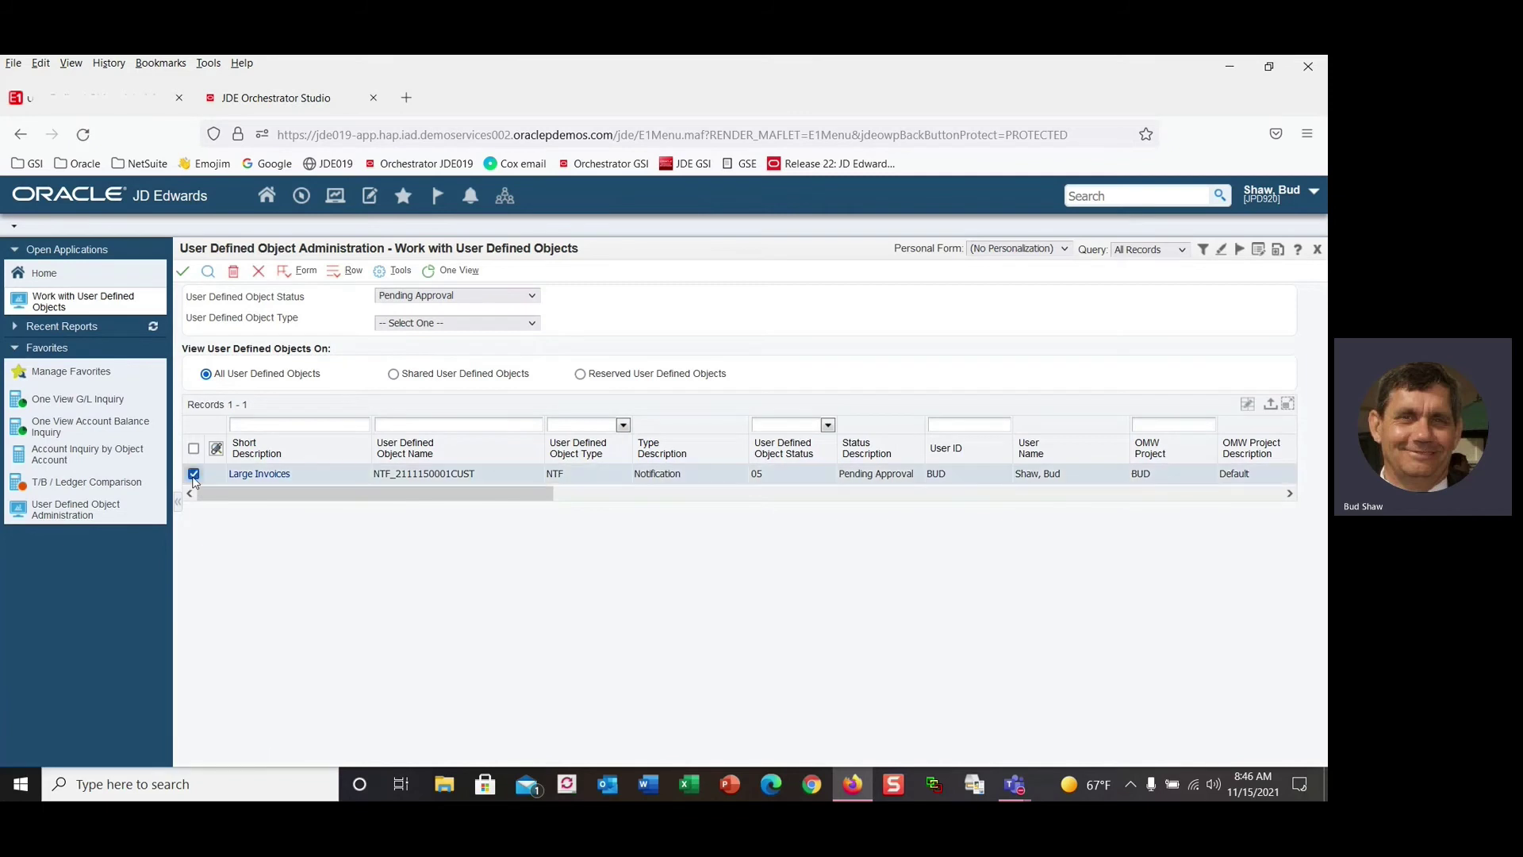
pyautogui.rightClick(193, 478)
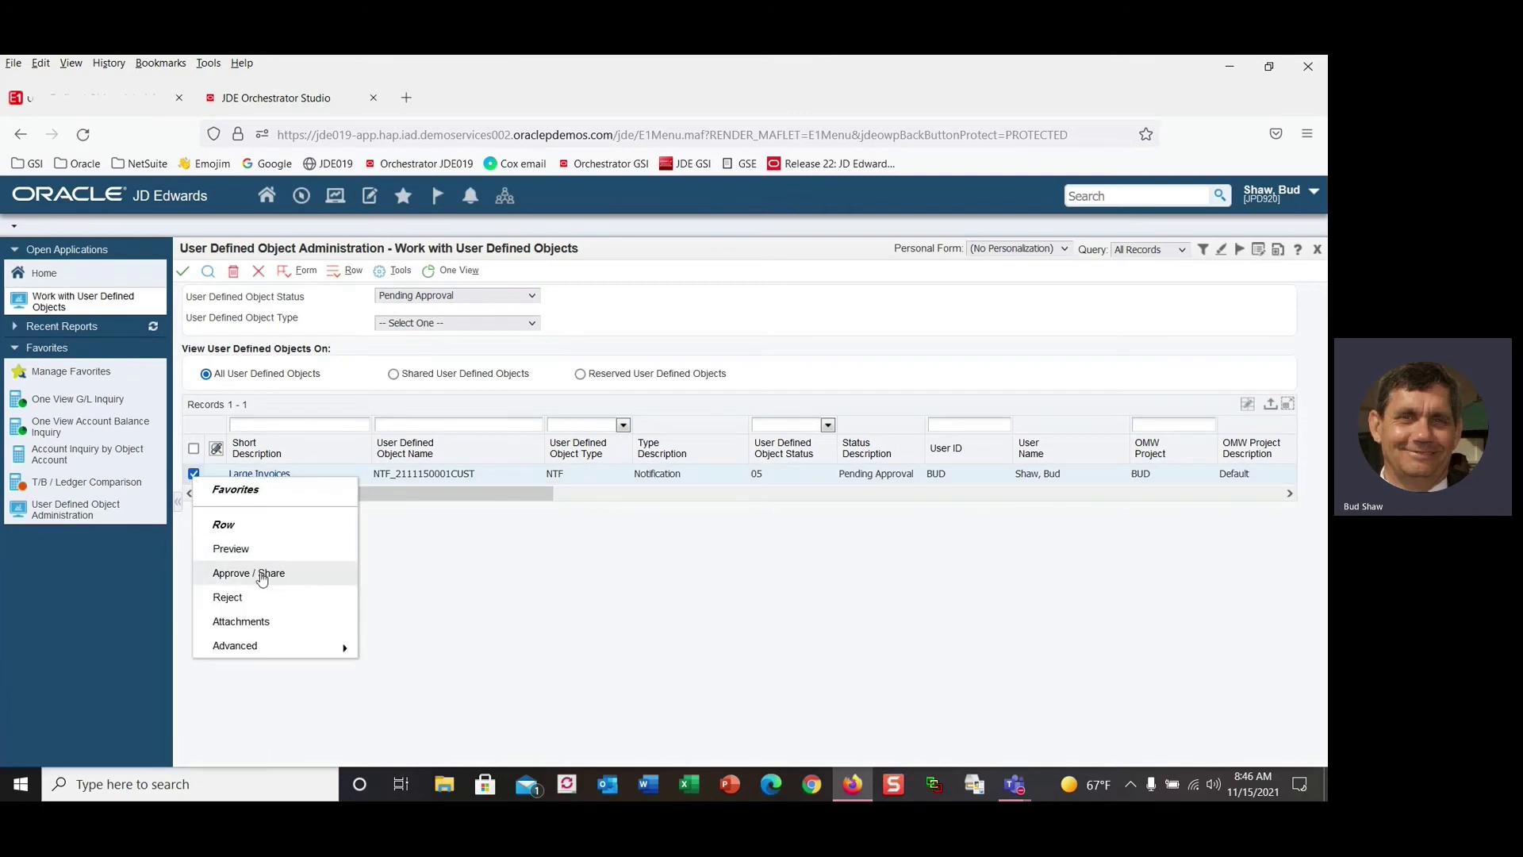
pyautogui.click(263, 574)
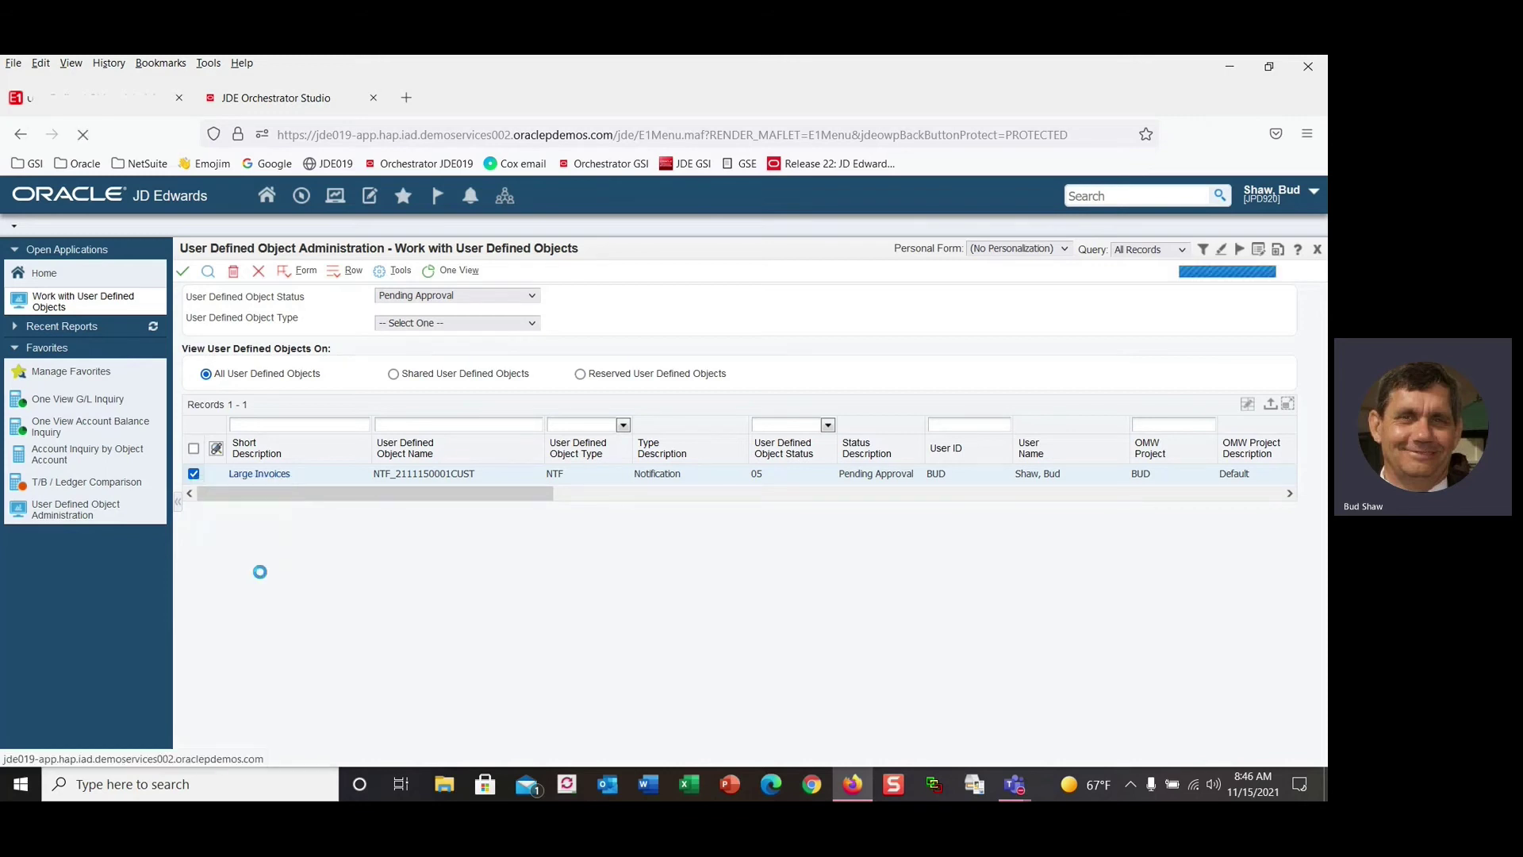
pyautogui.click(355, 469)
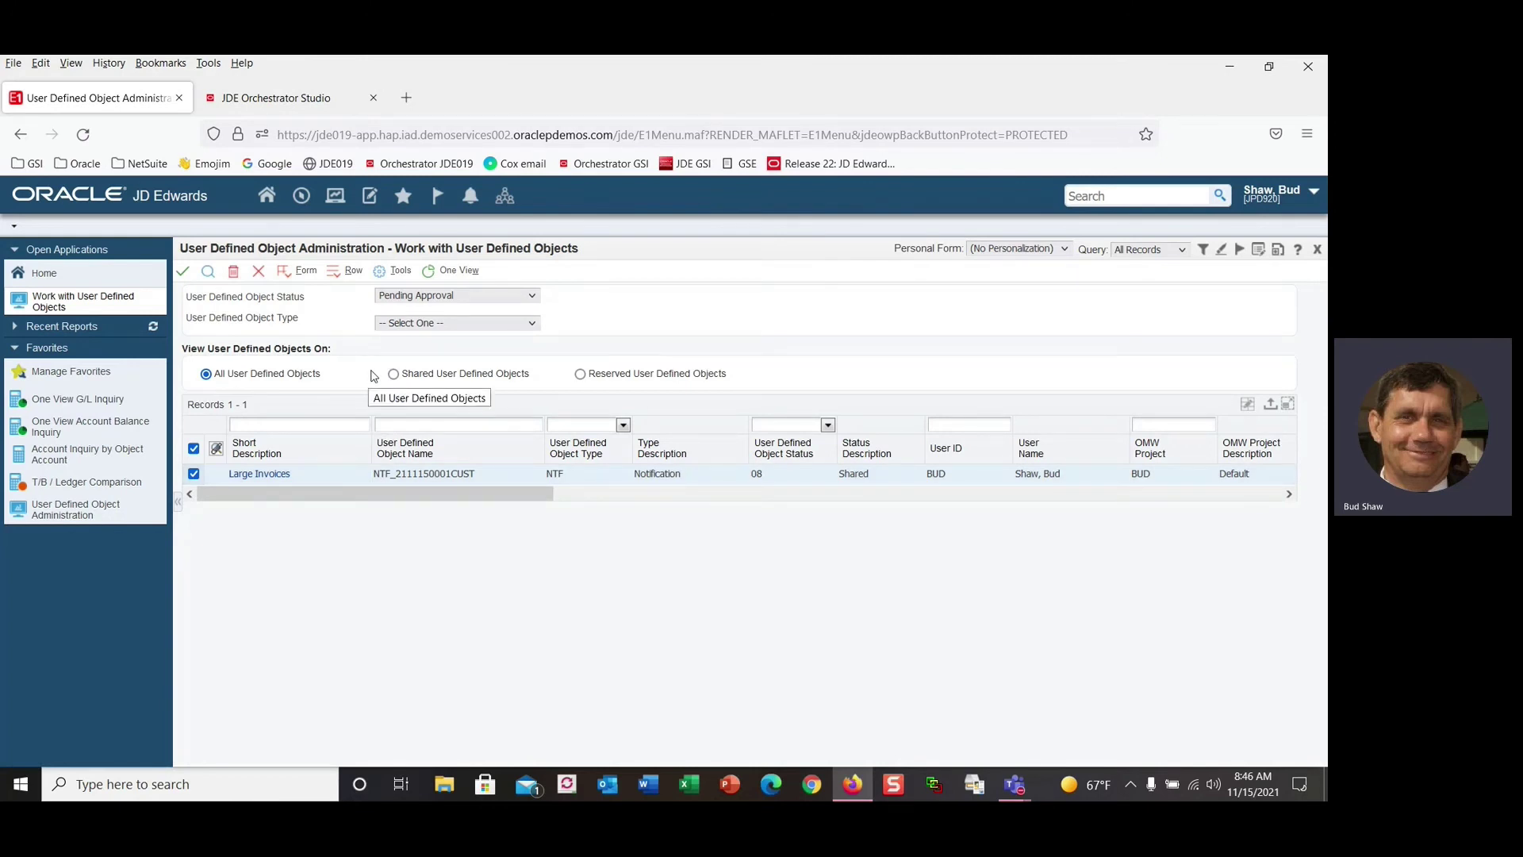
# Open view security for Large Invoices via Advanced > Security.
pyautogui.rightClick(192, 479)
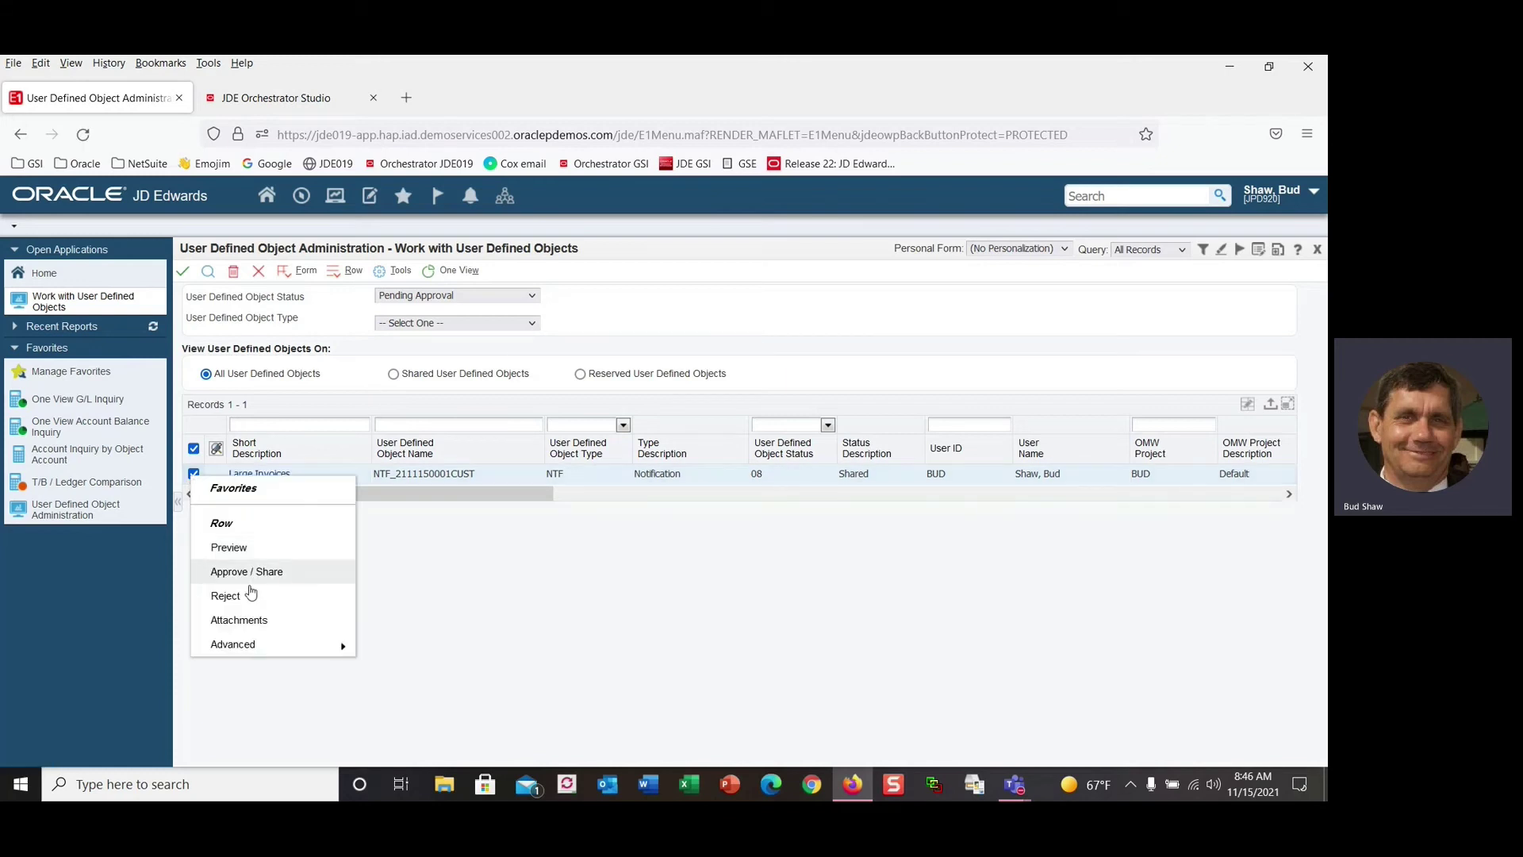
pyautogui.moveTo(262, 646)
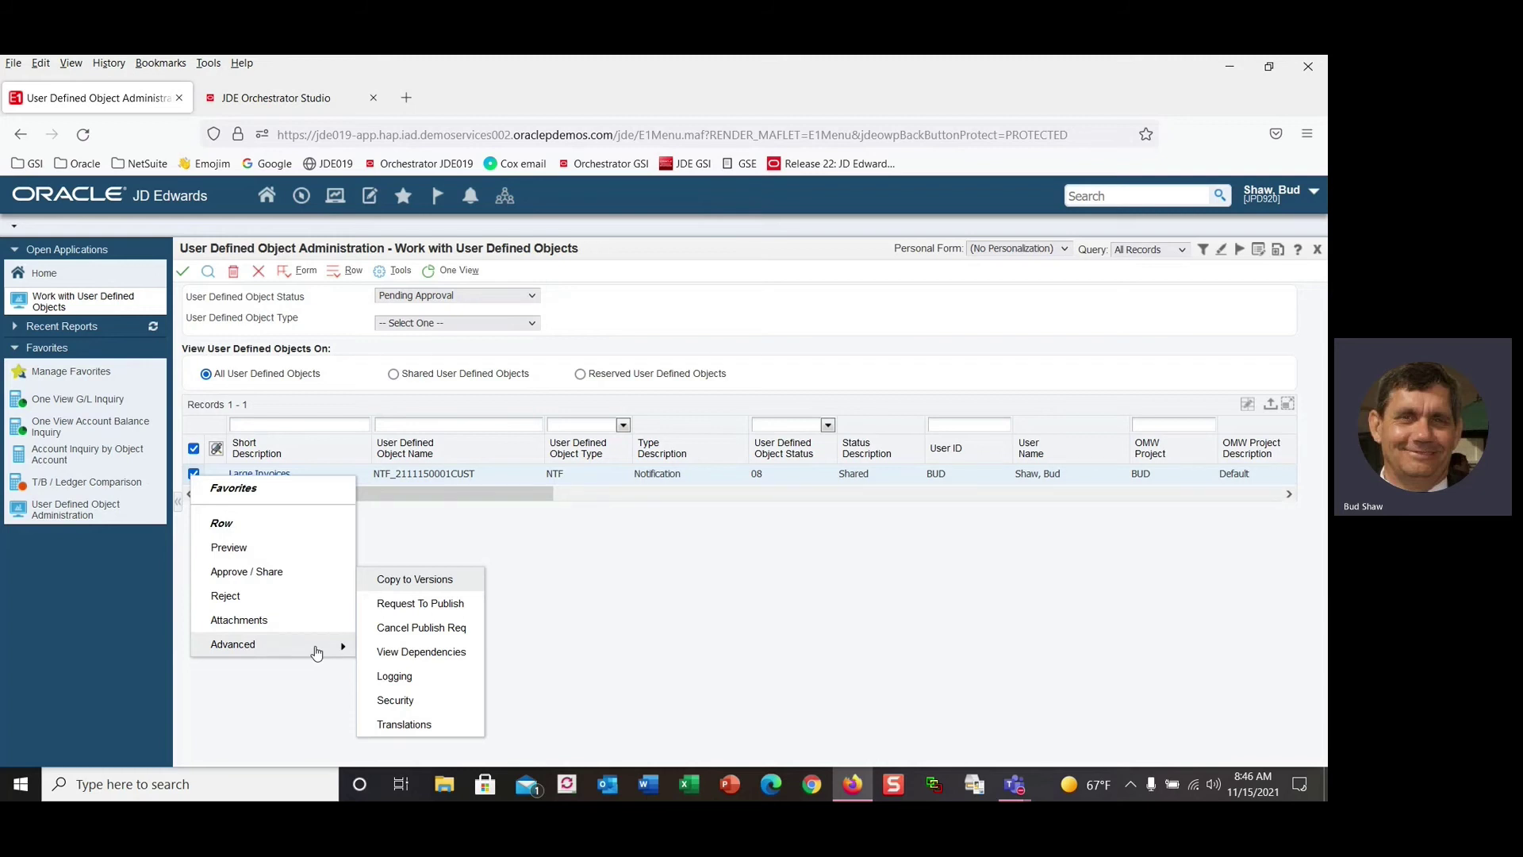
pyautogui.click(401, 703)
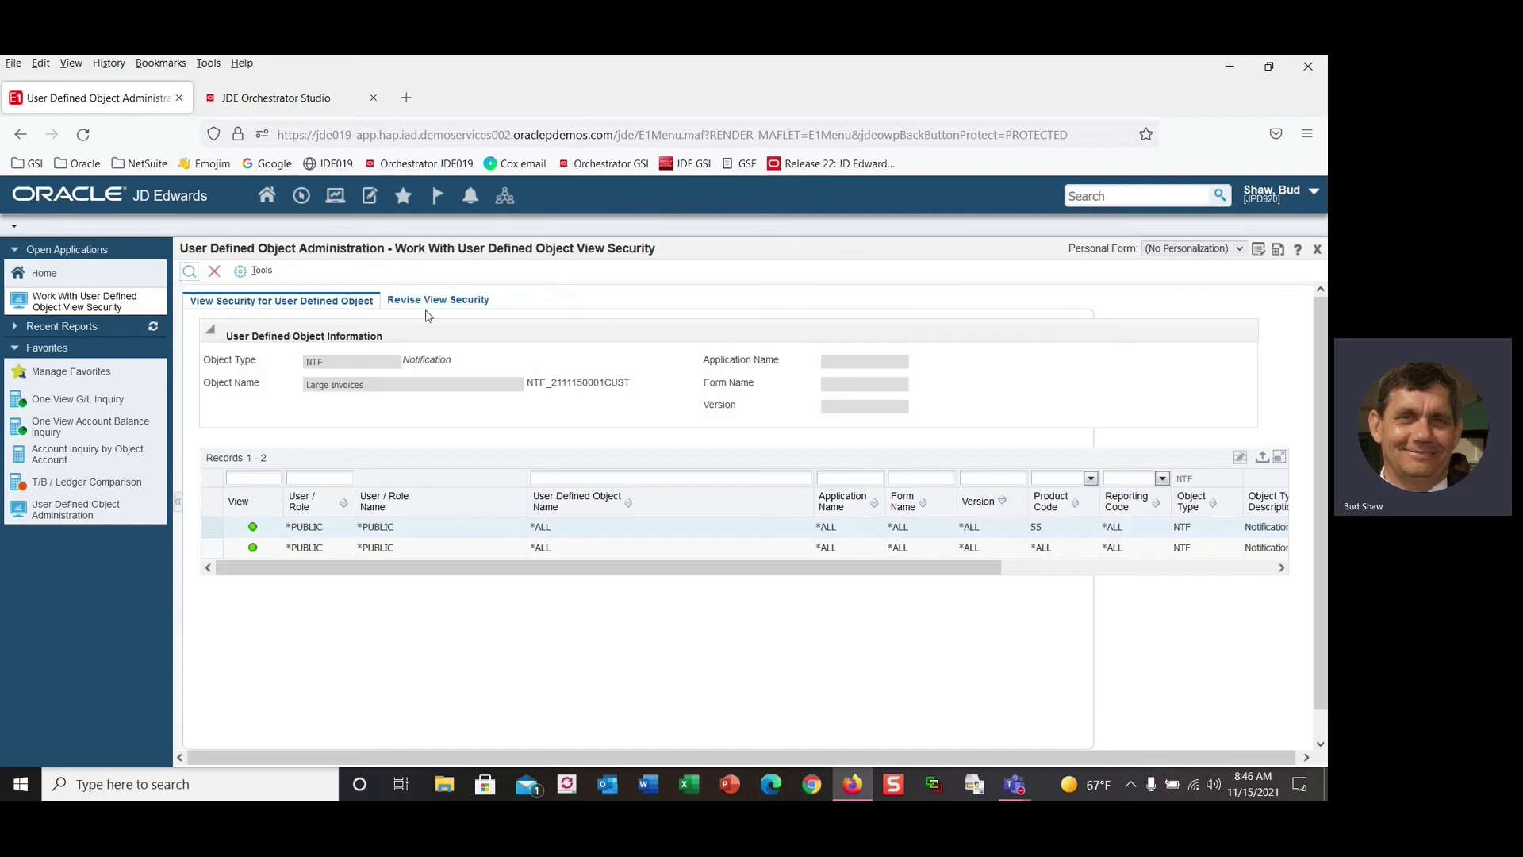
# Grant view access to role APMGRJDE and your own user ID, save, and close.
pyautogui.click(438, 300)
pyautogui.click(290, 510)
pyautogui.write('apmg')
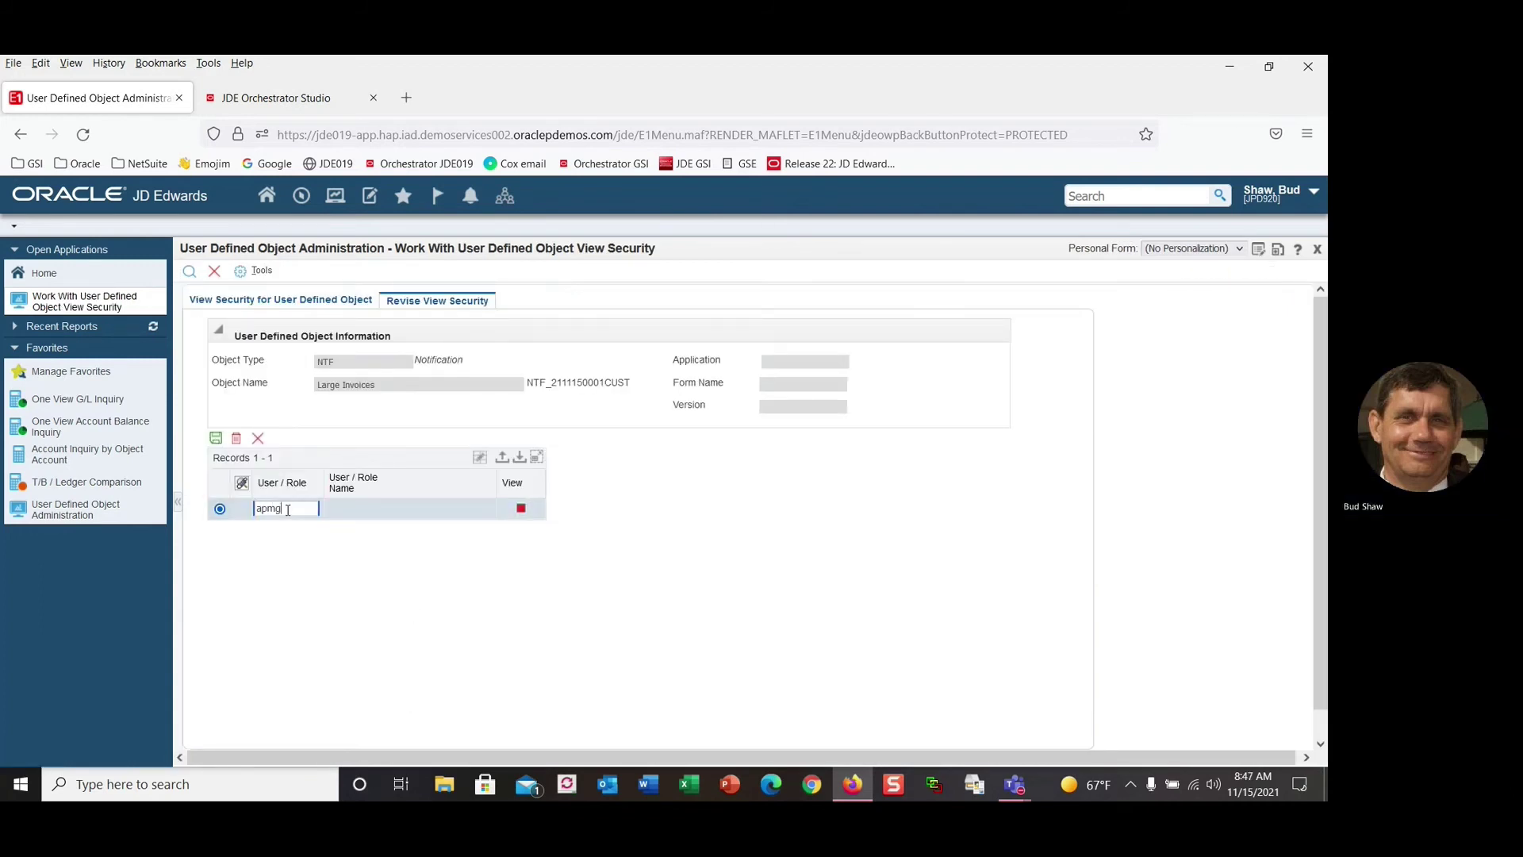
pyautogui.write('ride')
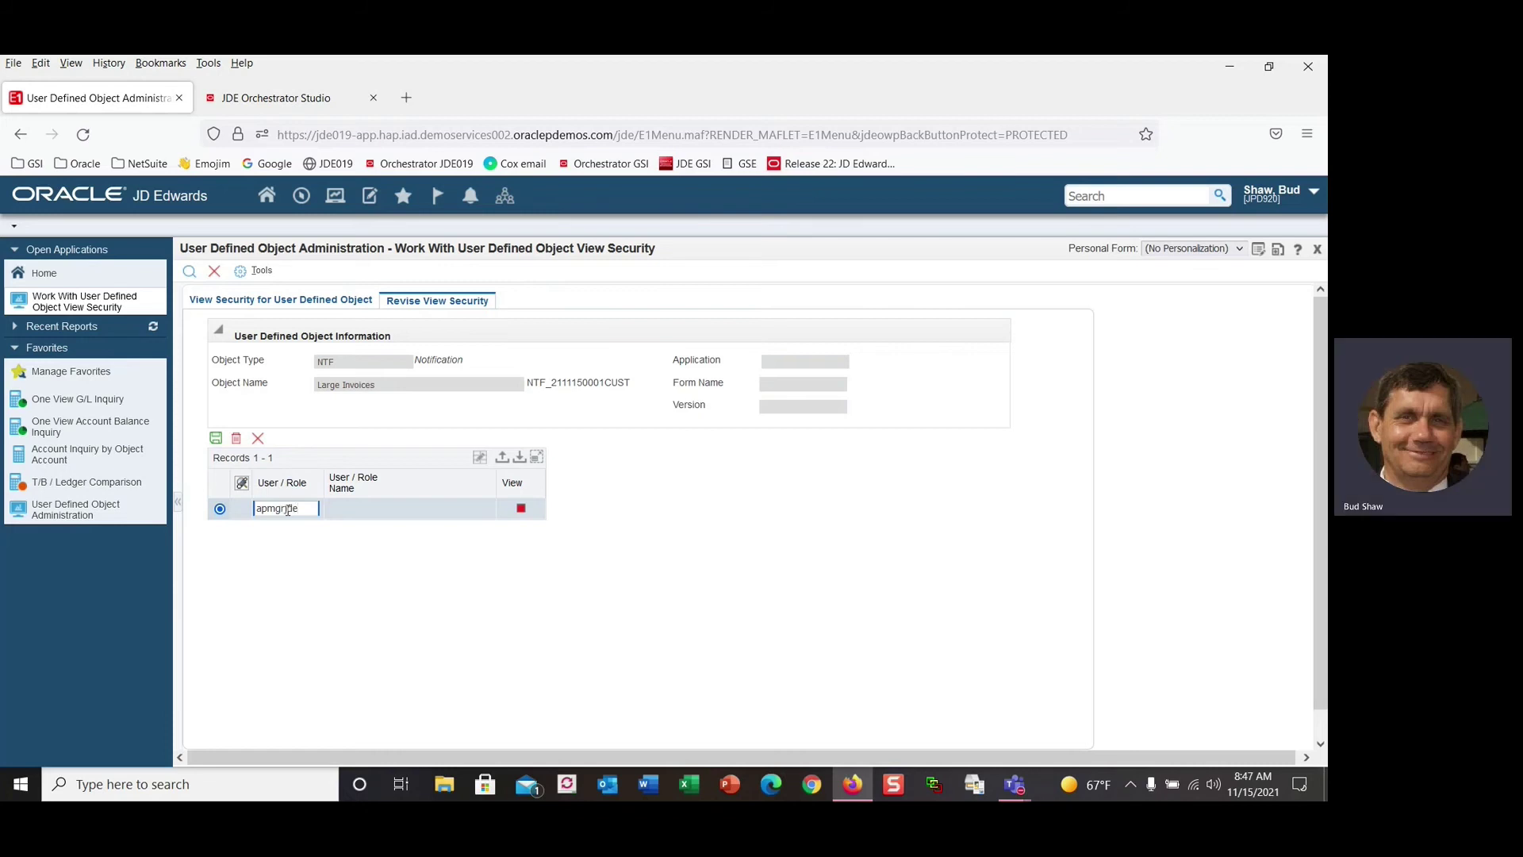
pyautogui.press('Tab')
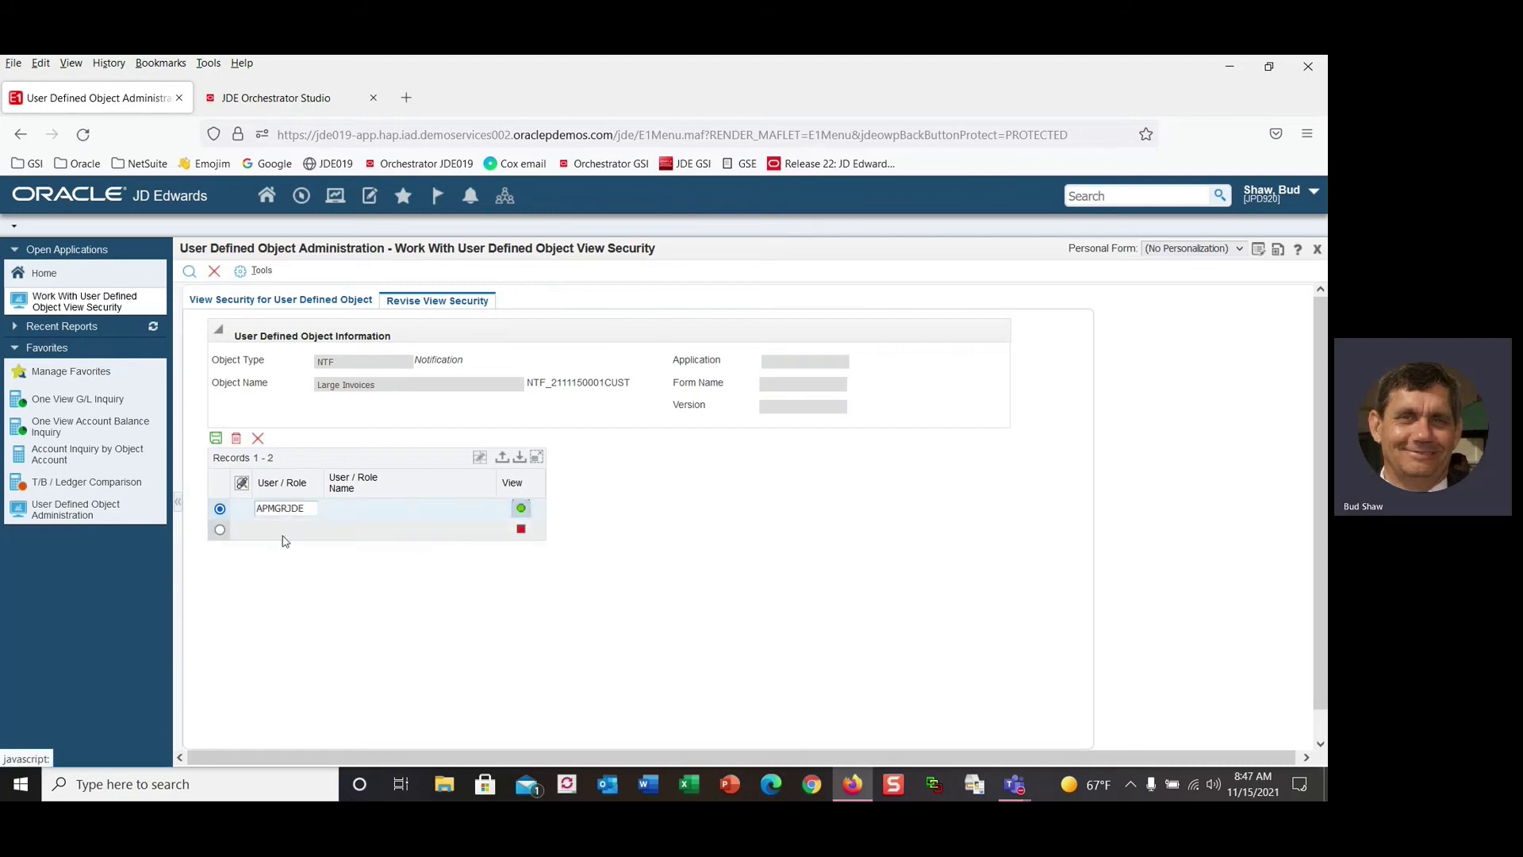
pyautogui.click(275, 530)
pyautogui.write('bud')
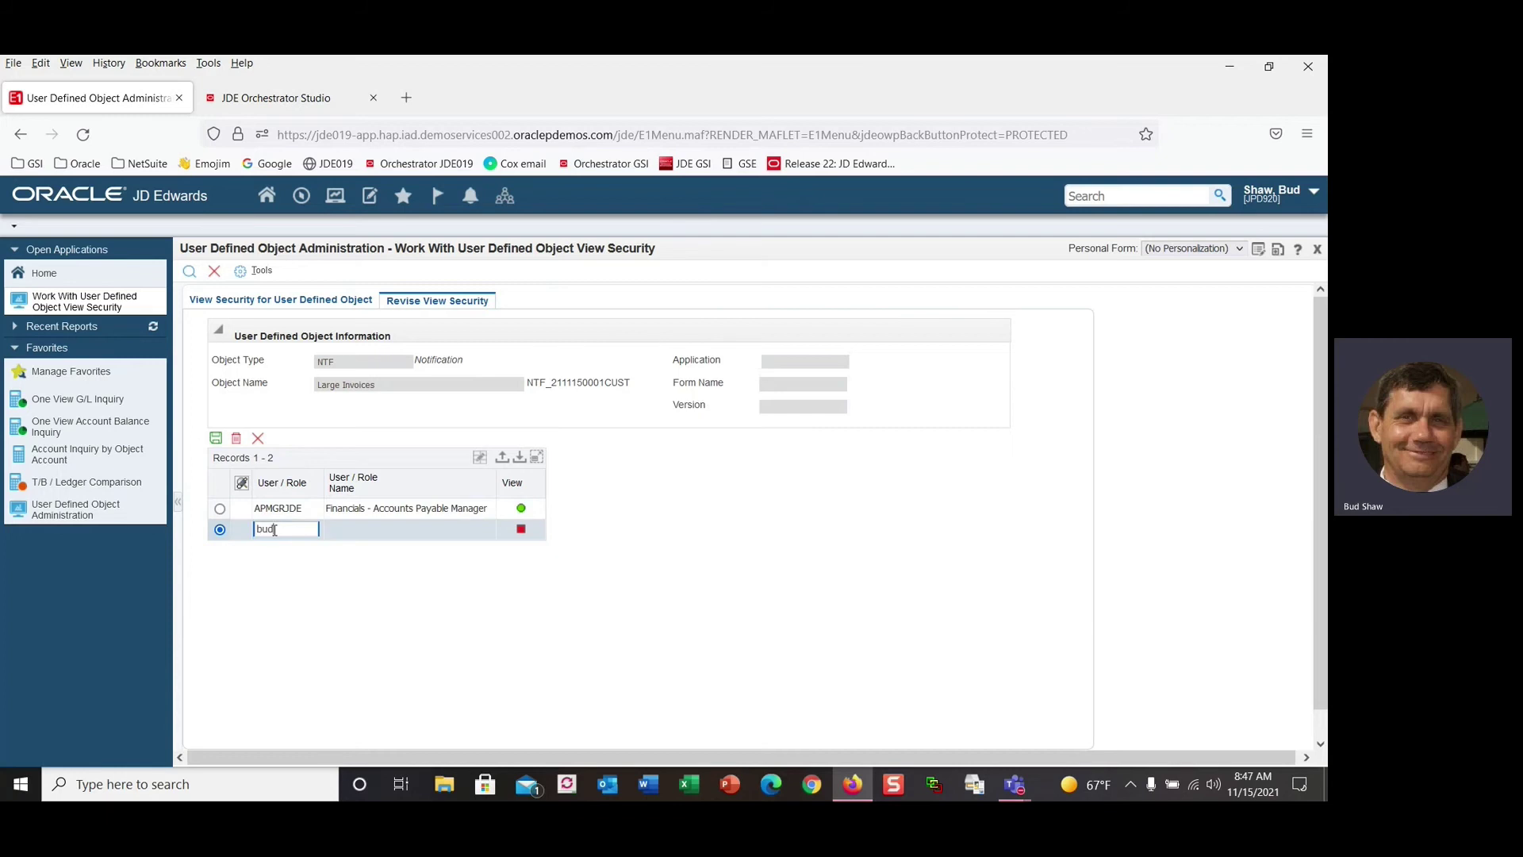
pyautogui.press('Tab')
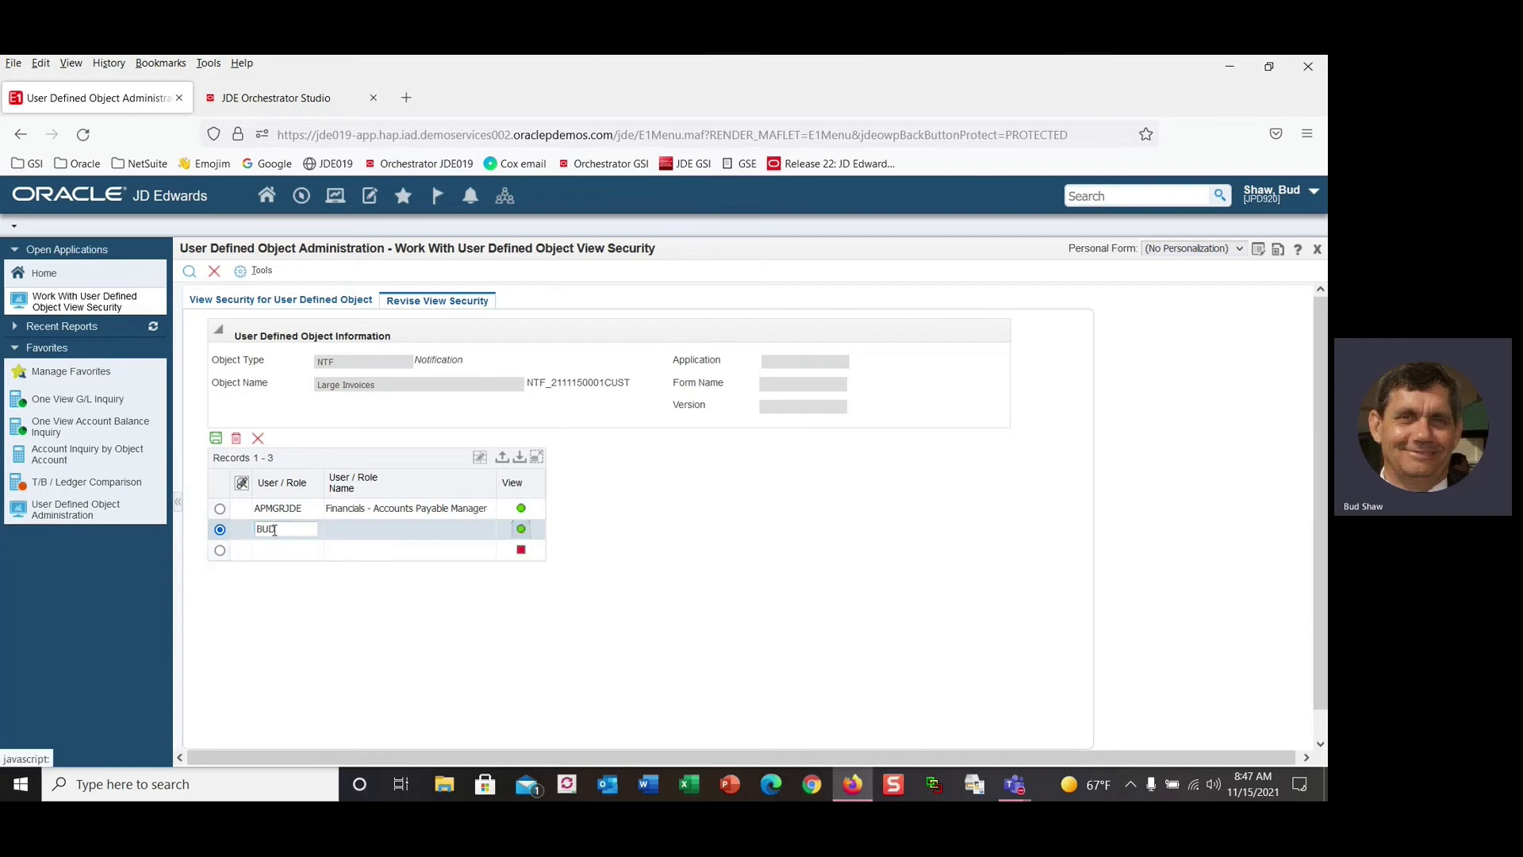
pyautogui.click(215, 440)
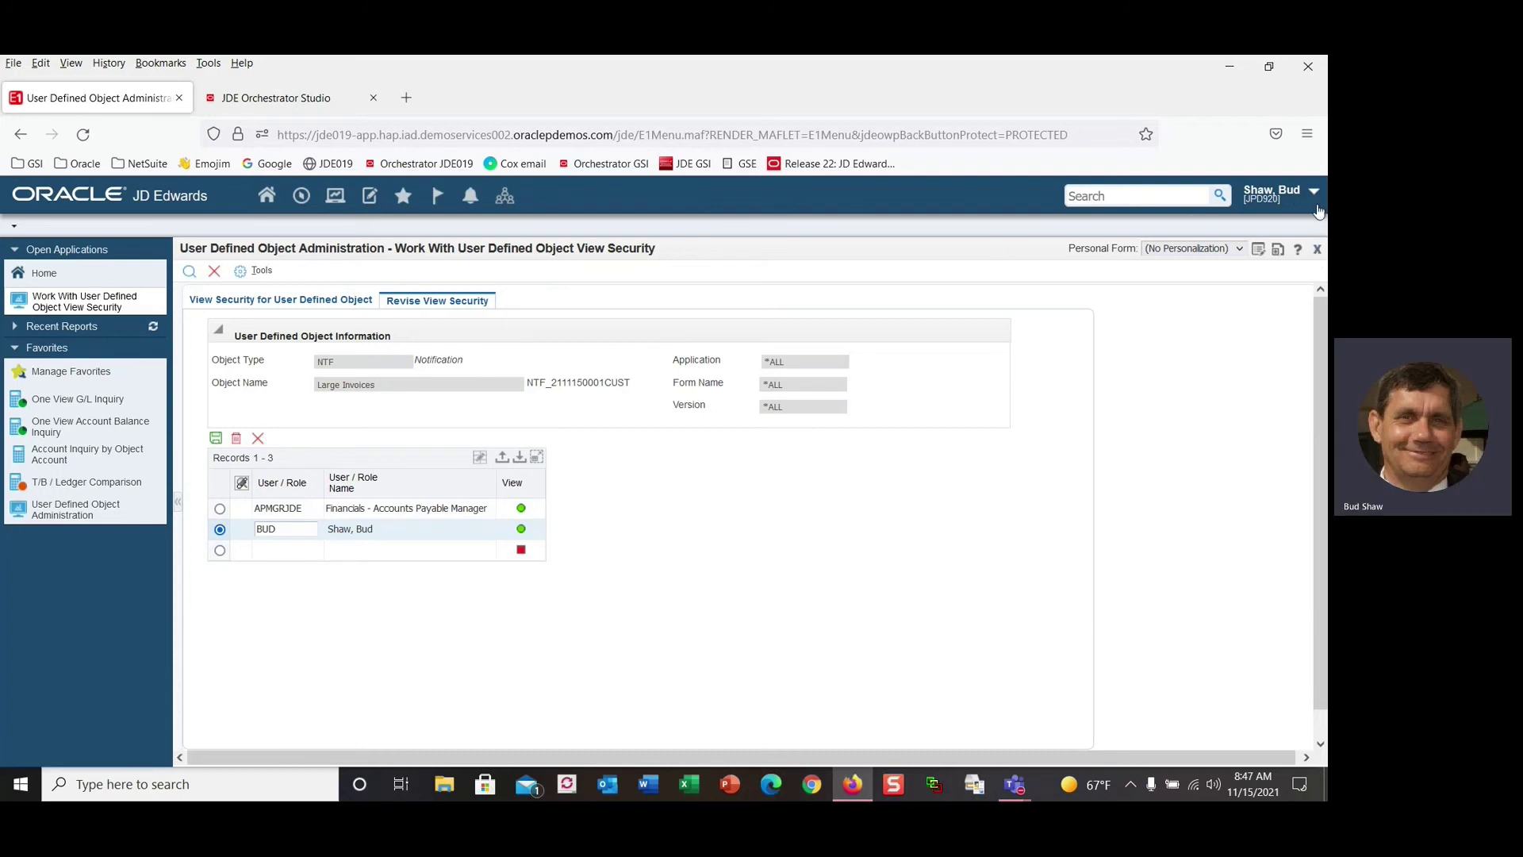
pyautogui.click(1318, 249)
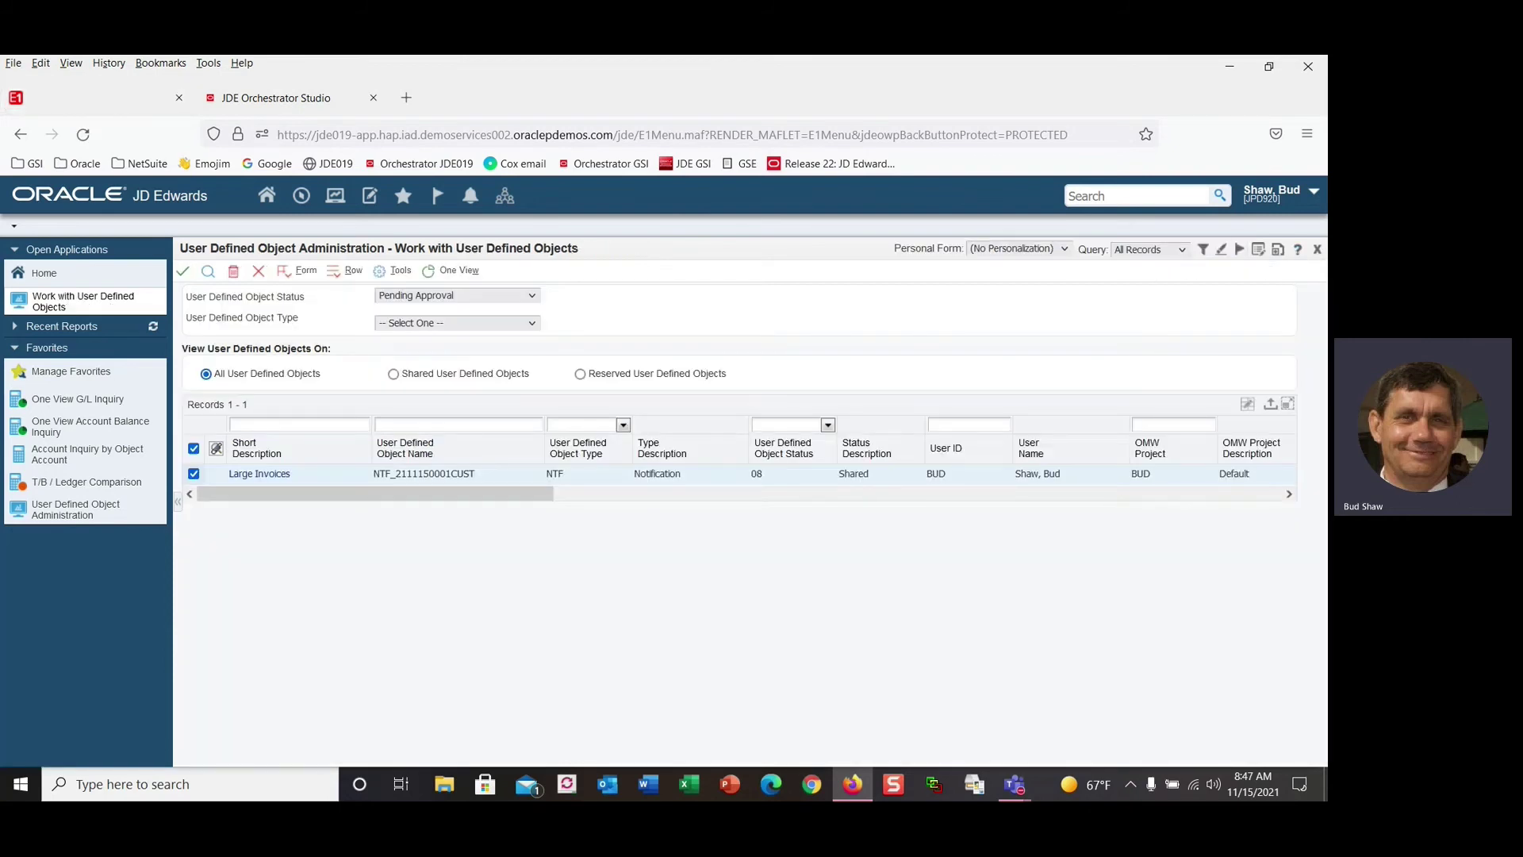
# Open Manage Notifications > My Subscriptions and add a subscription for Large Invoices.
pyautogui.click(1314, 192)
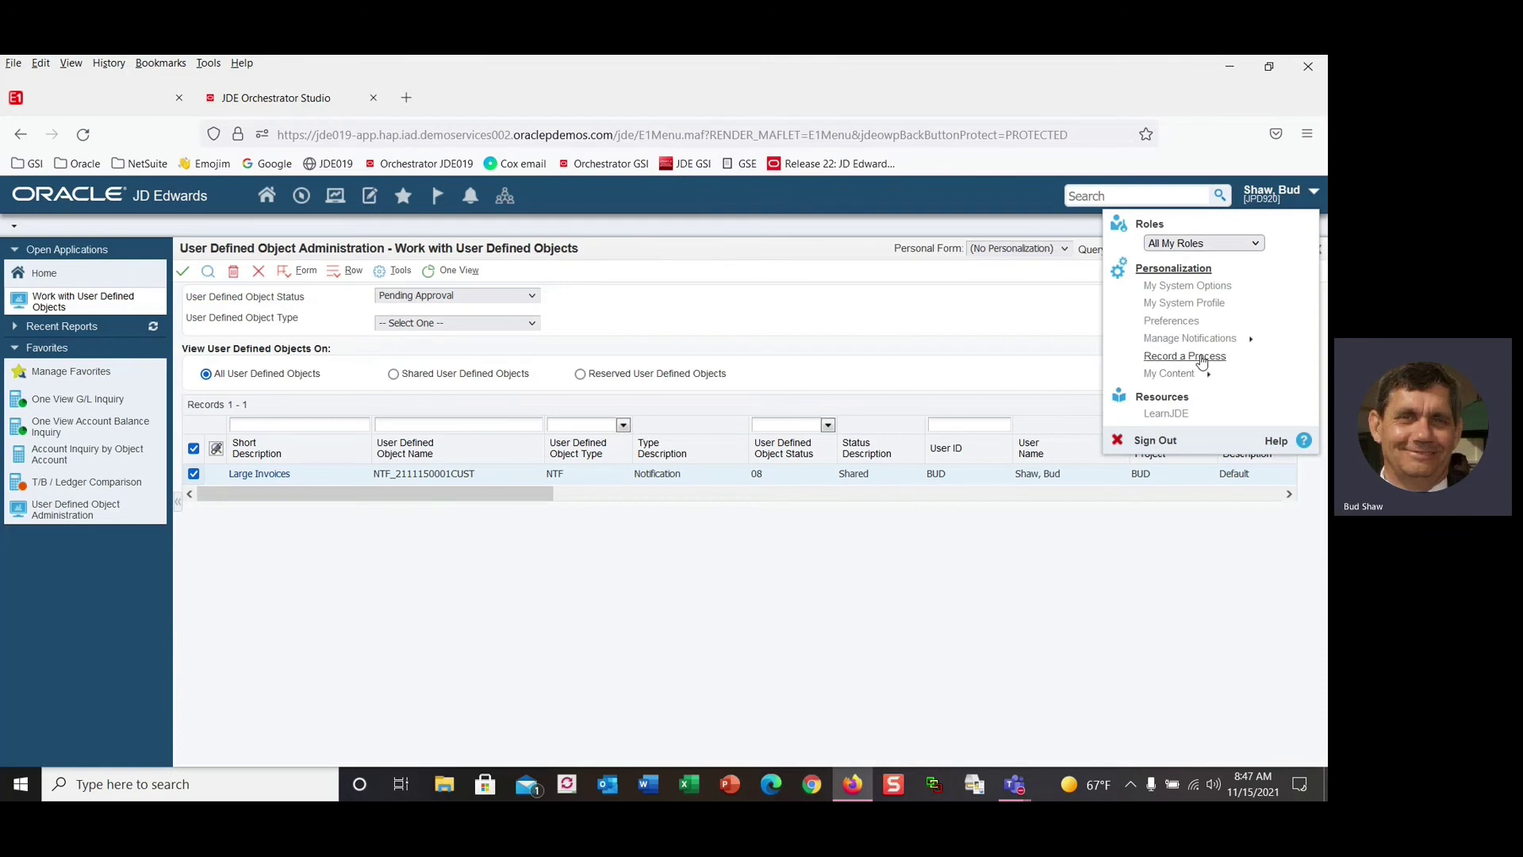
pyautogui.click(1219, 340)
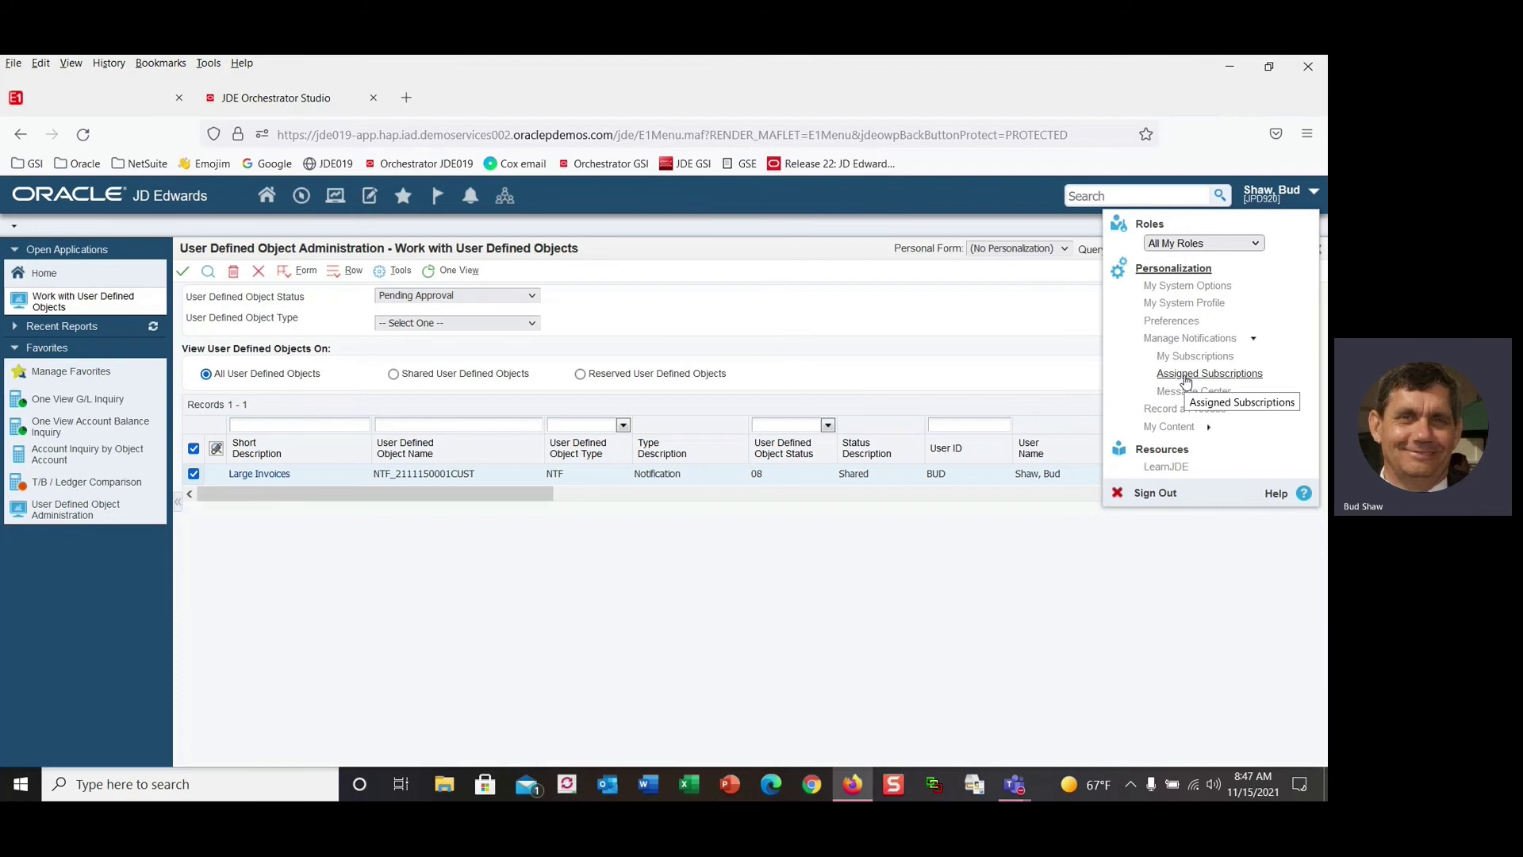
pyautogui.click(1184, 358)
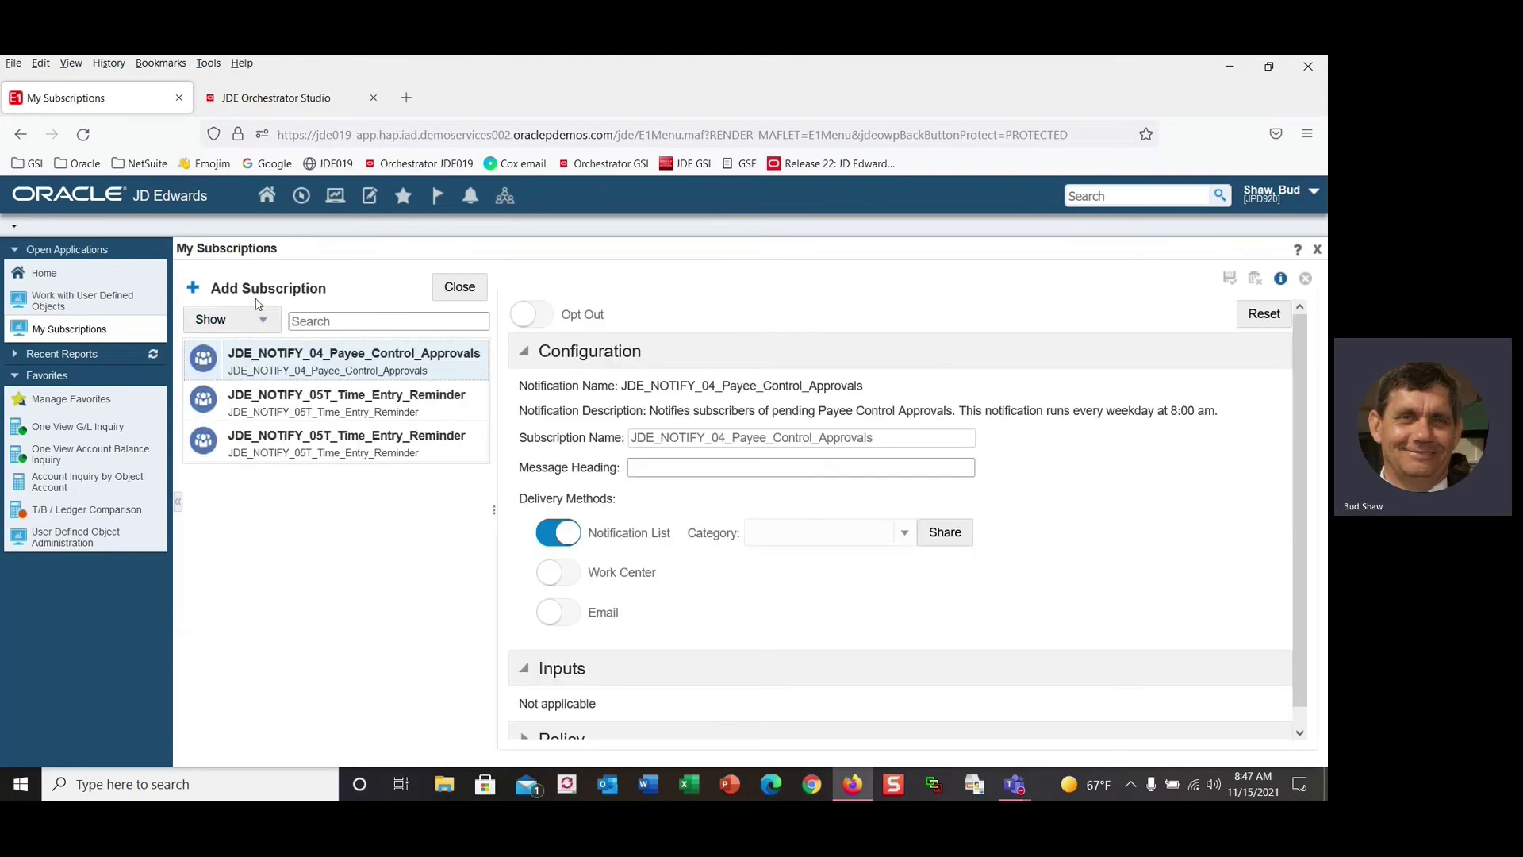
pyautogui.click(251, 292)
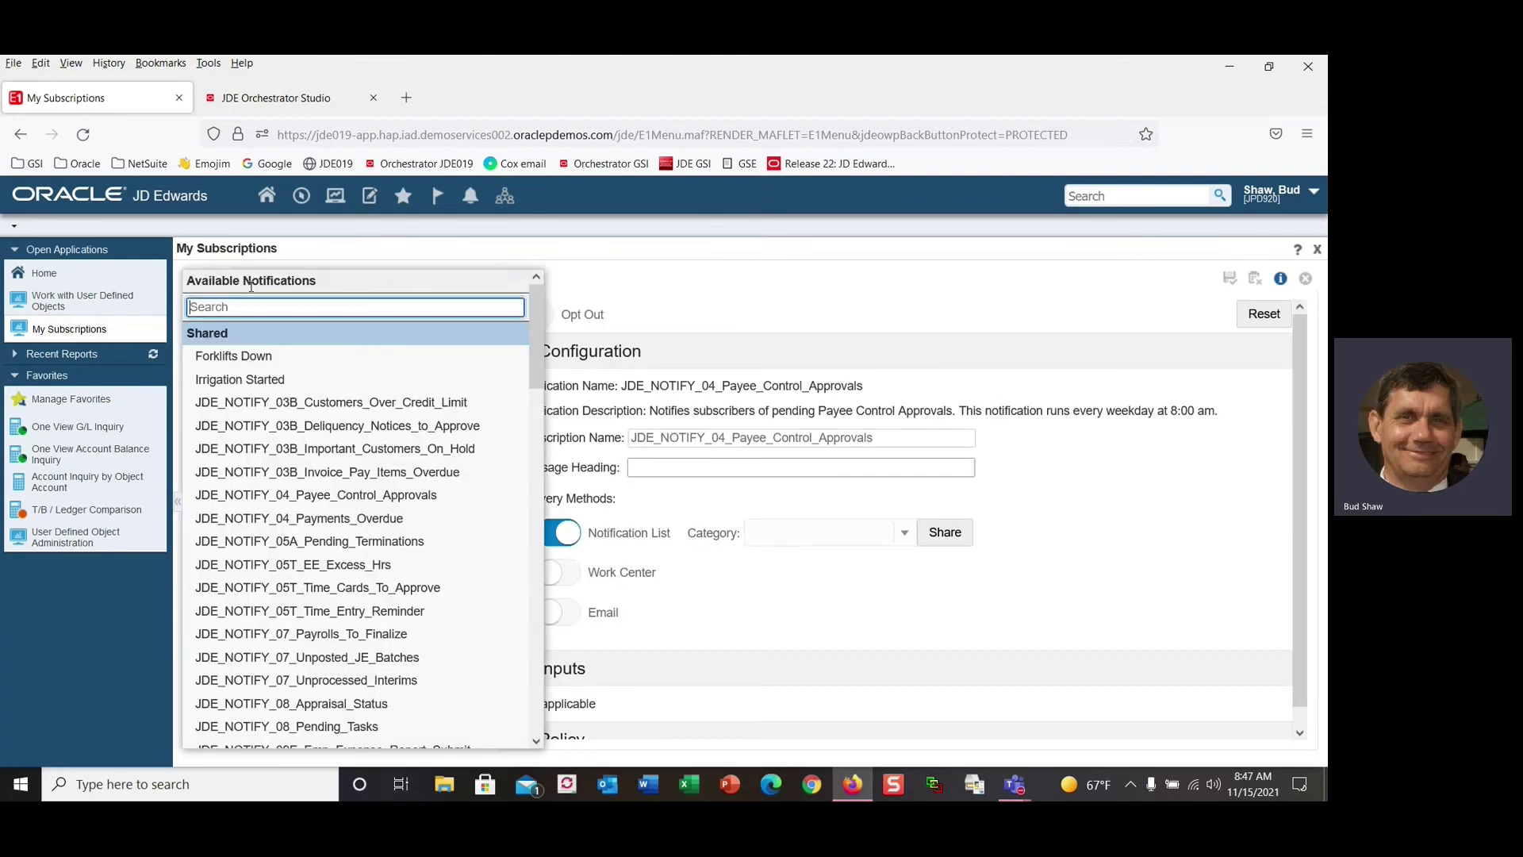
pyautogui.moveTo(537, 354); pyautogui.dragTo(595, 708)
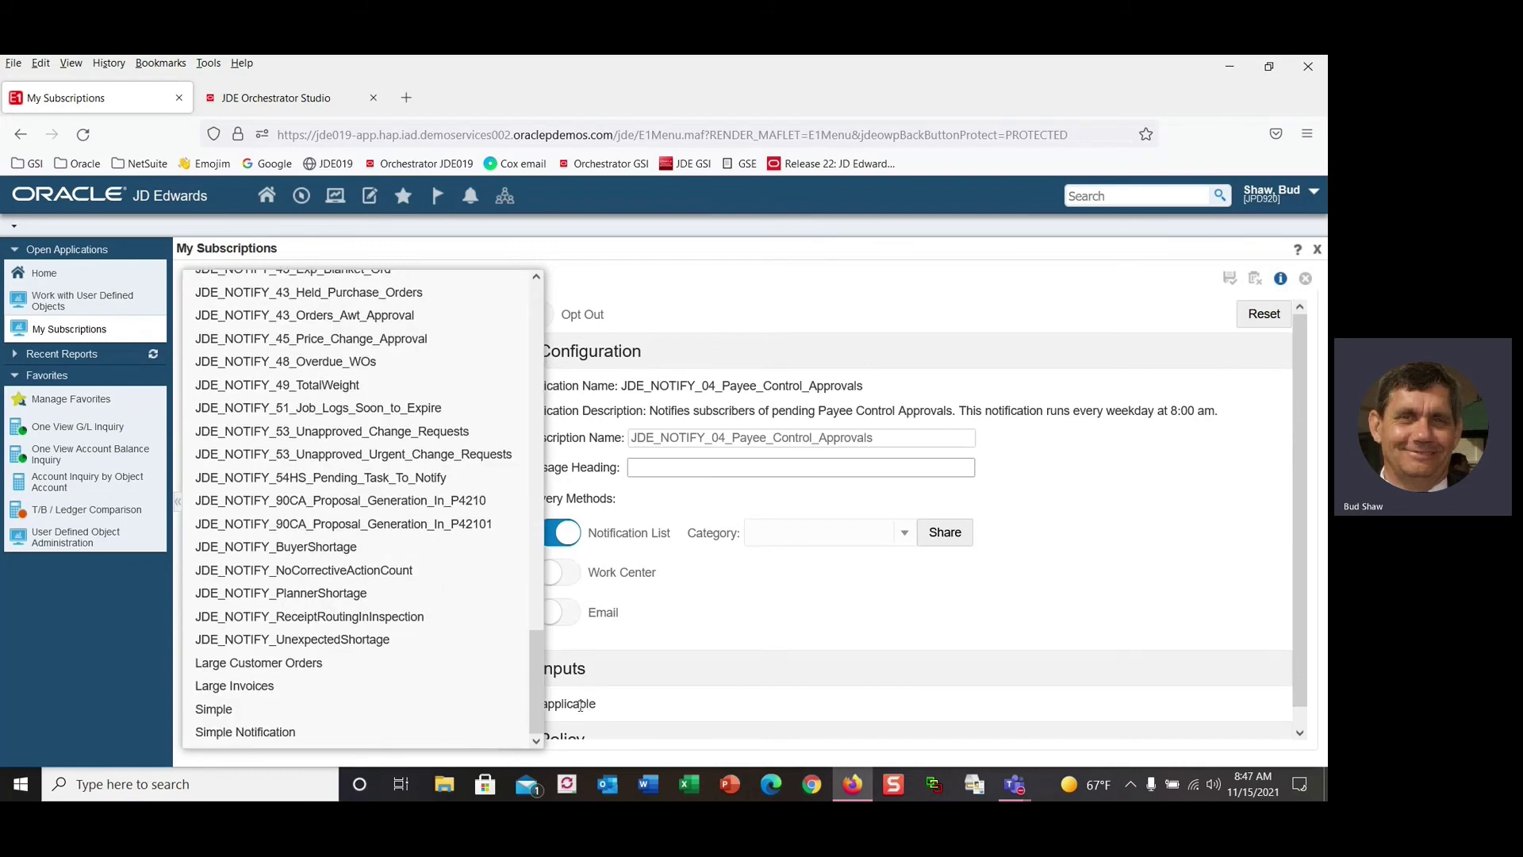
pyautogui.click(325, 695)
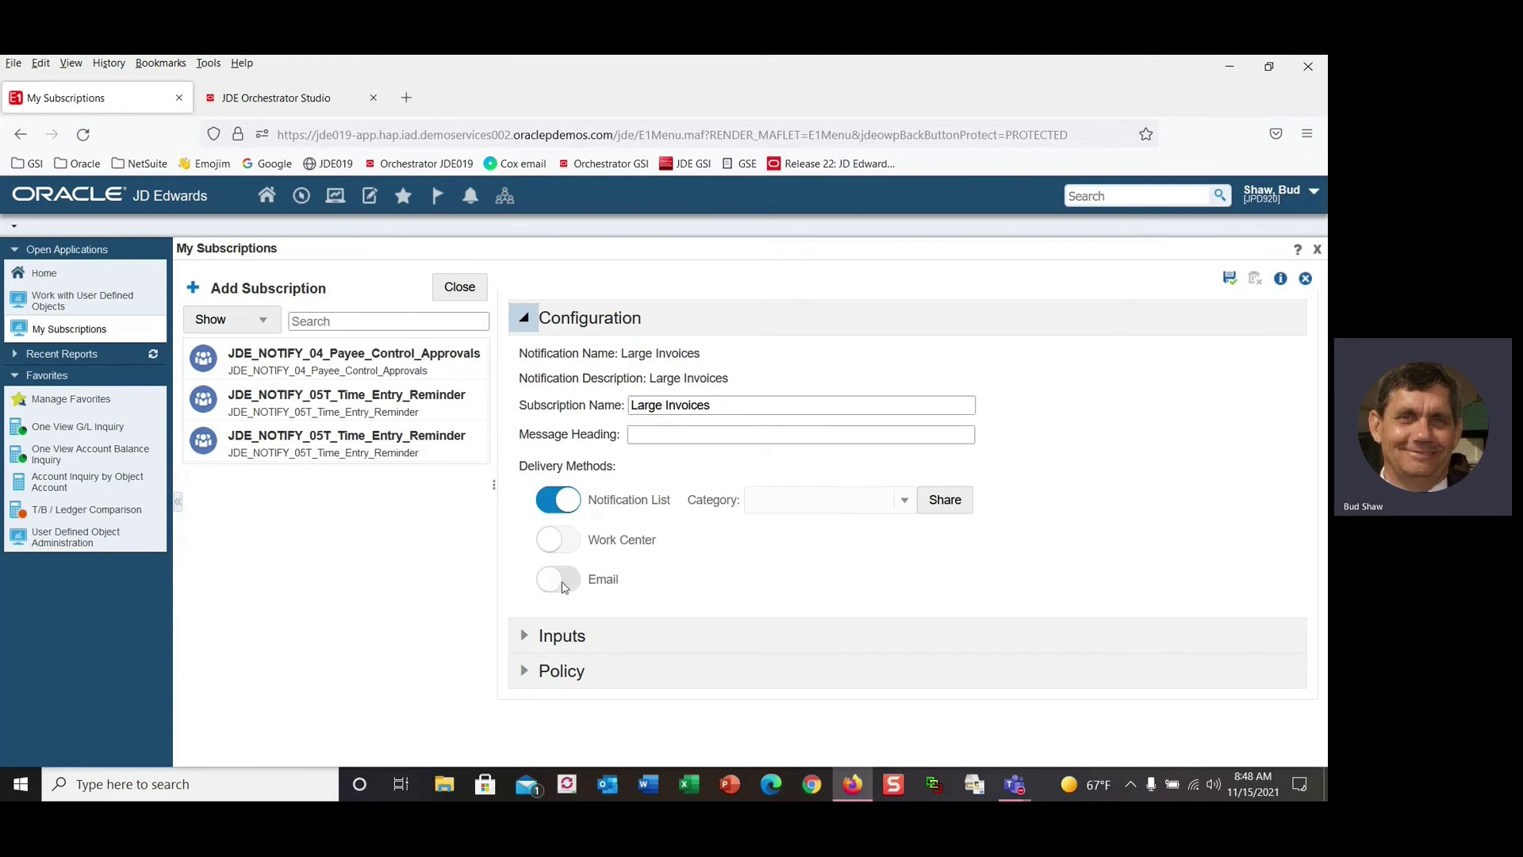
# Turn on email delivery to your email address, save the subscription, and close it.
pyautogui.click(559, 580)
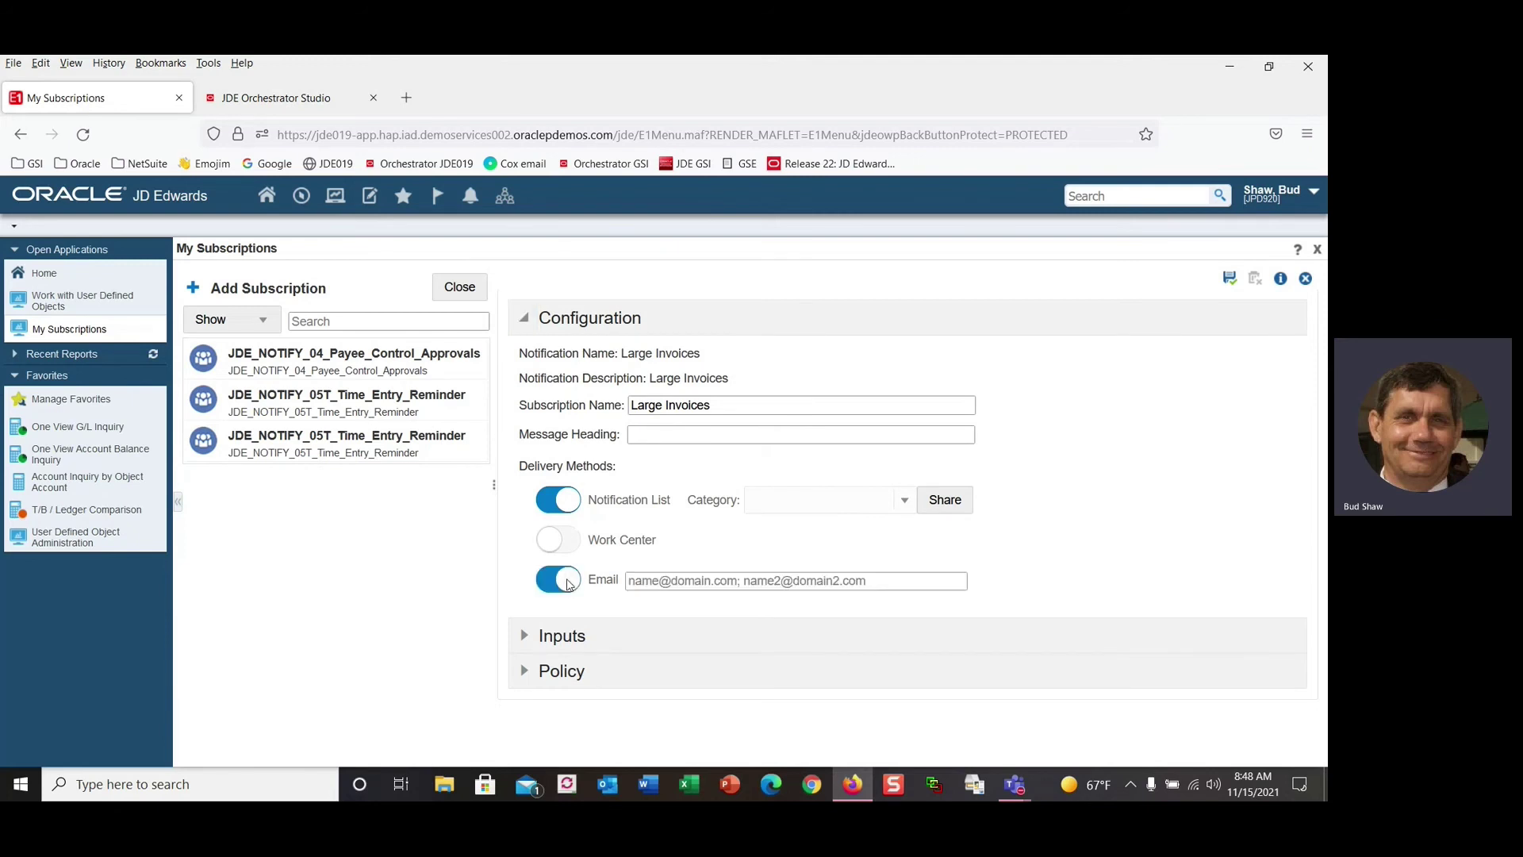
pyautogui.click(723, 587)
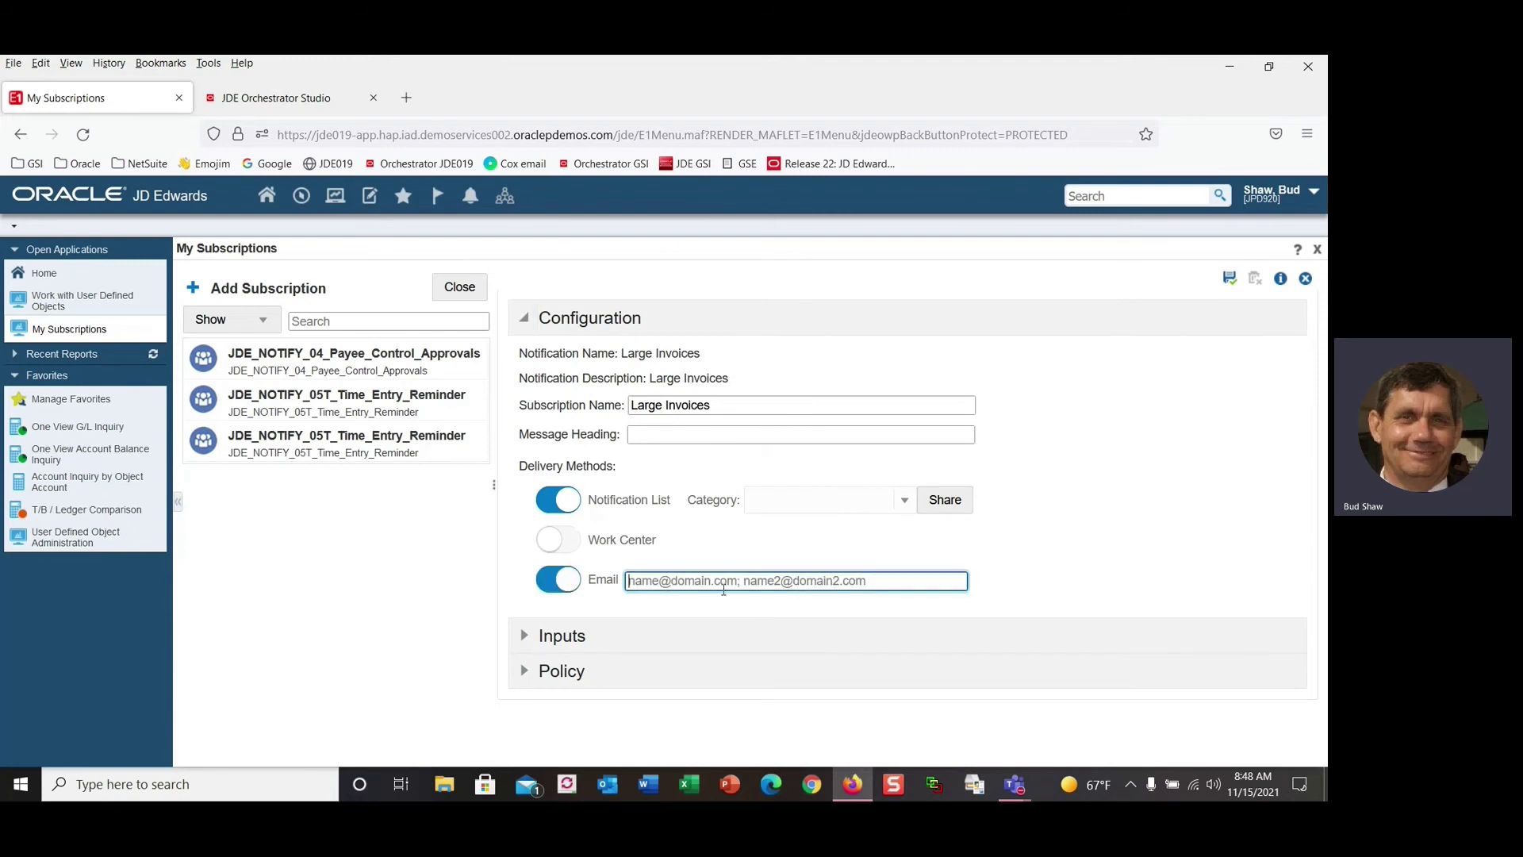
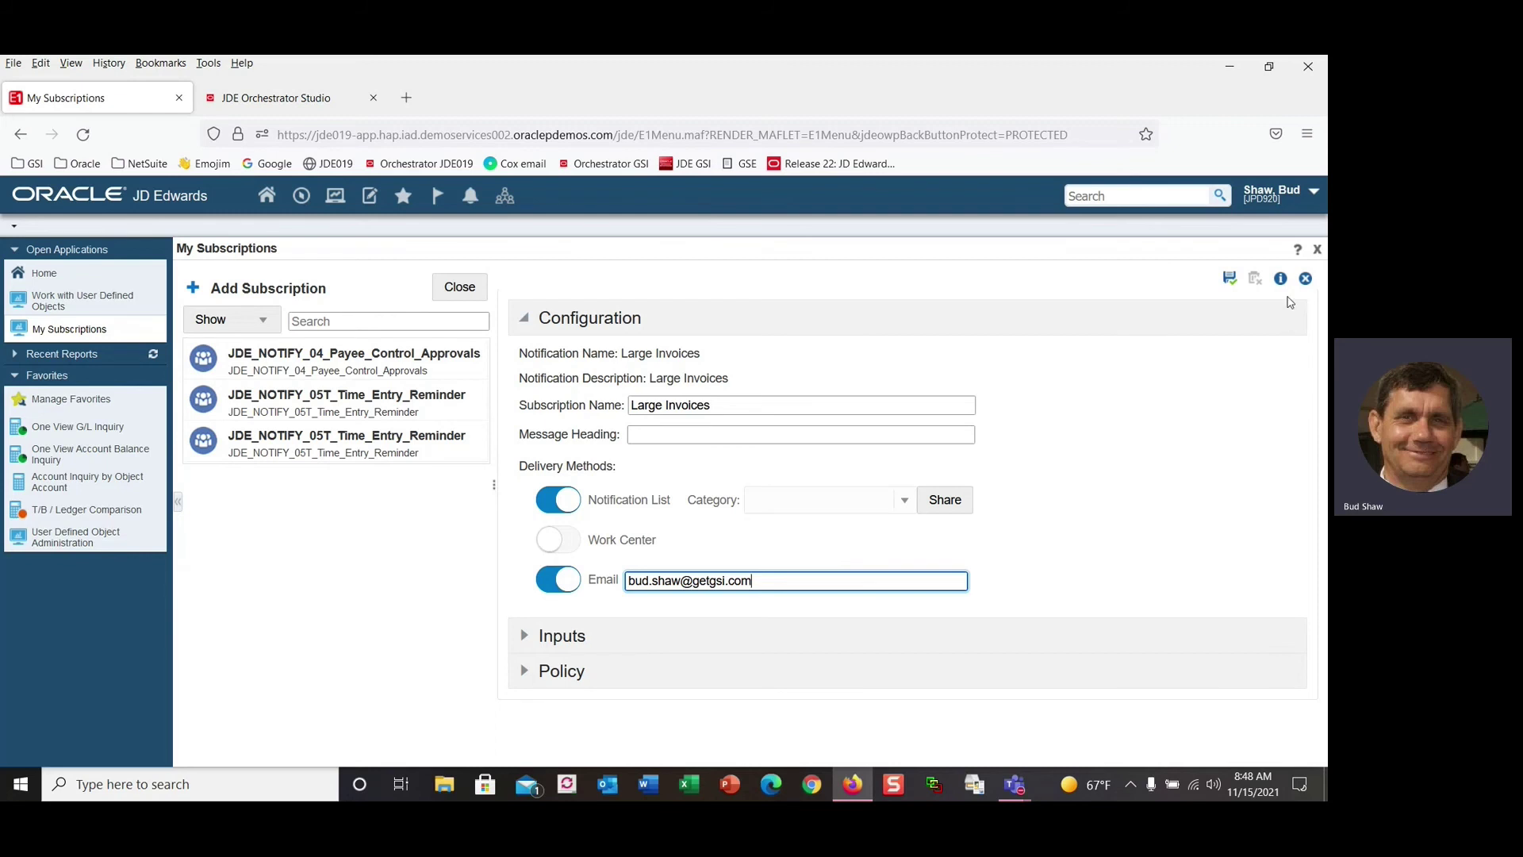
pyautogui.click(1230, 280)
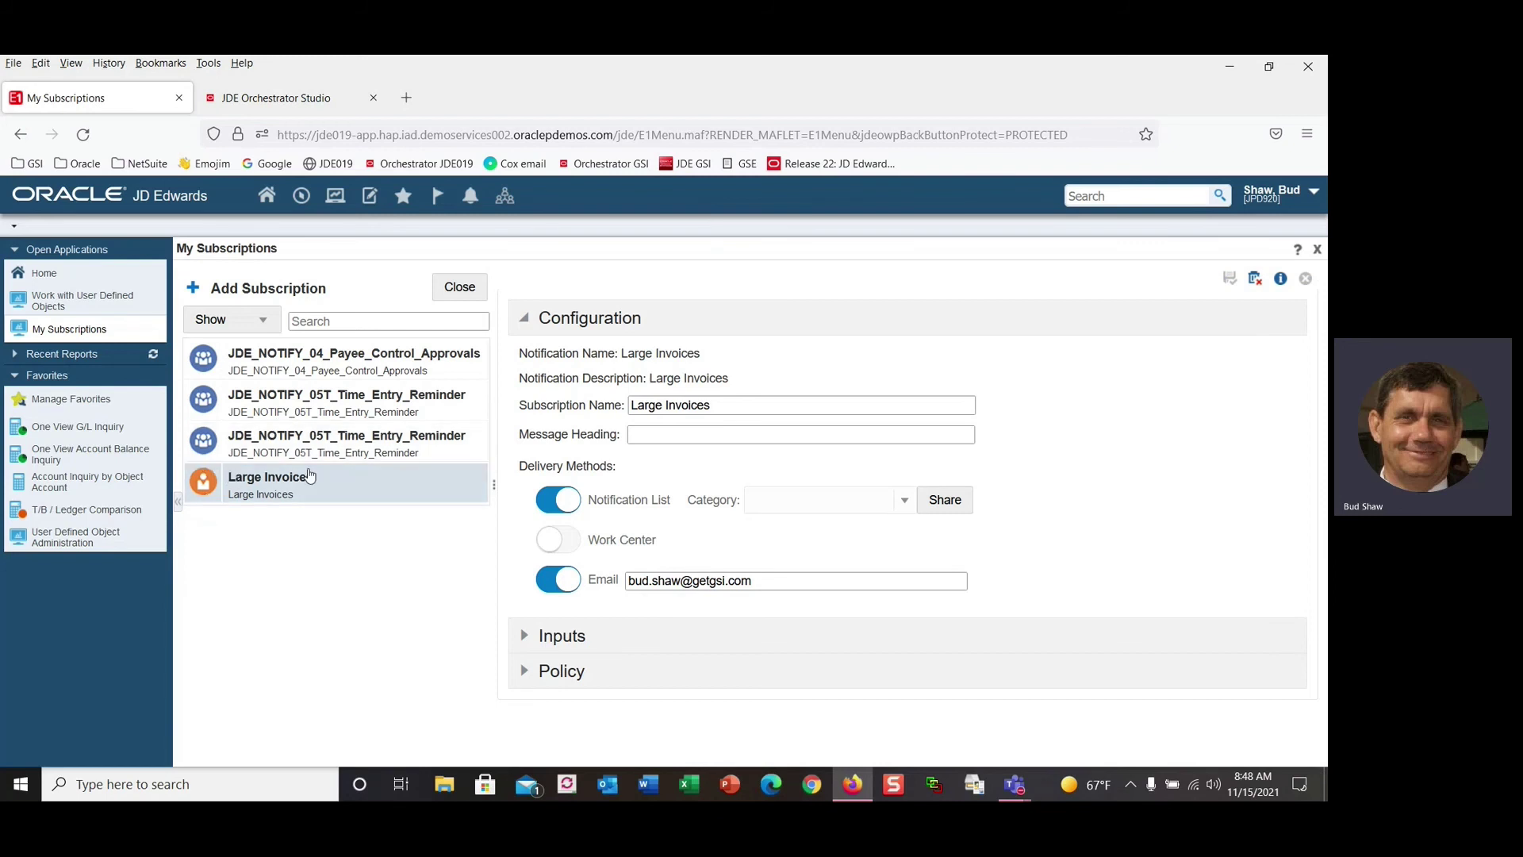
pyautogui.click(1317, 252)
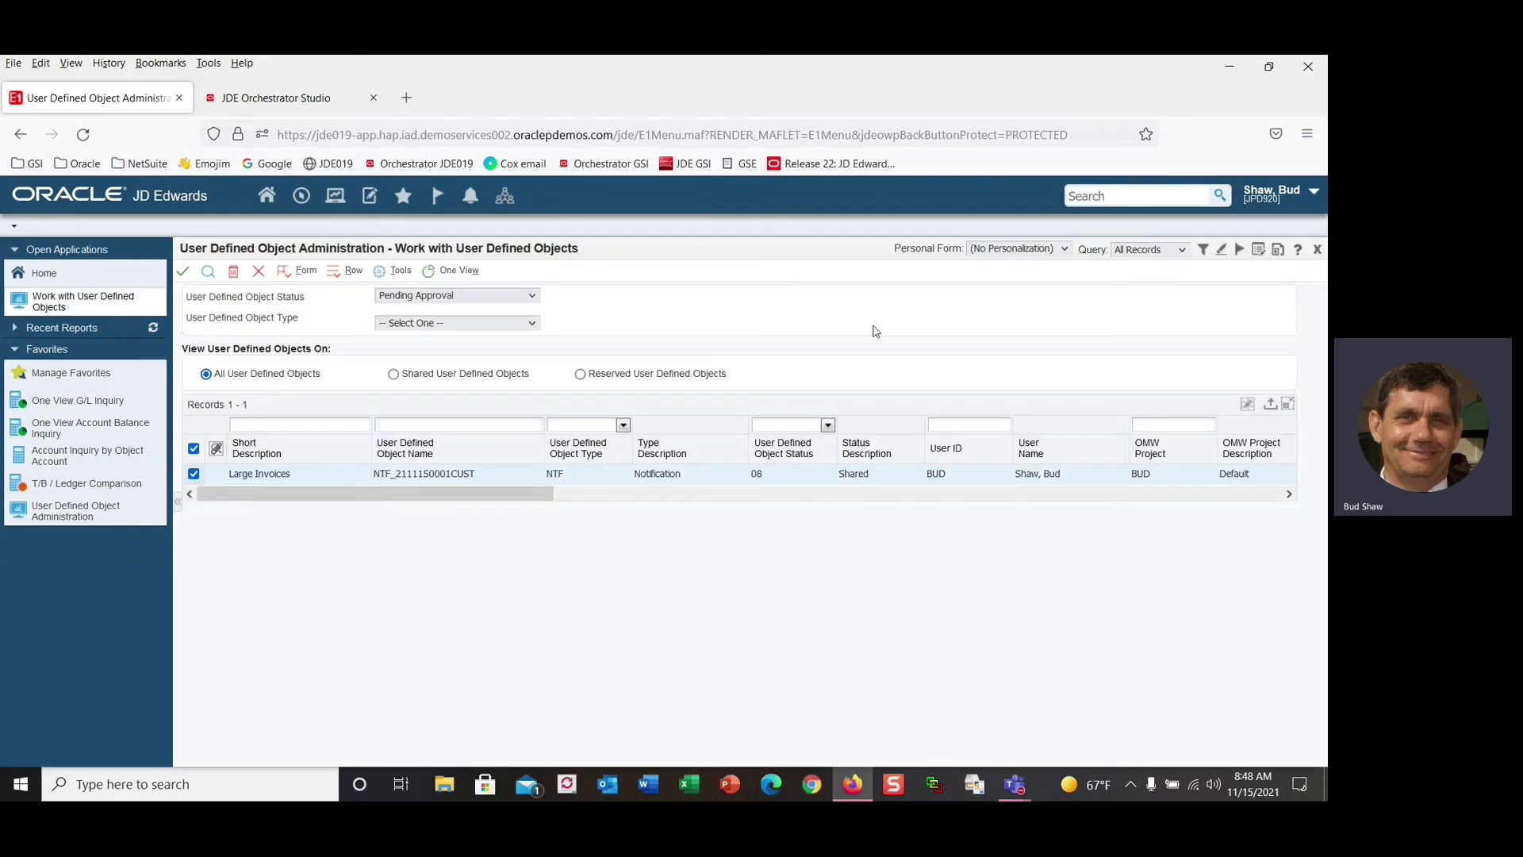
# Close the object list and open Orchestrator Studio's Notifications area.
pyautogui.click(257, 272)
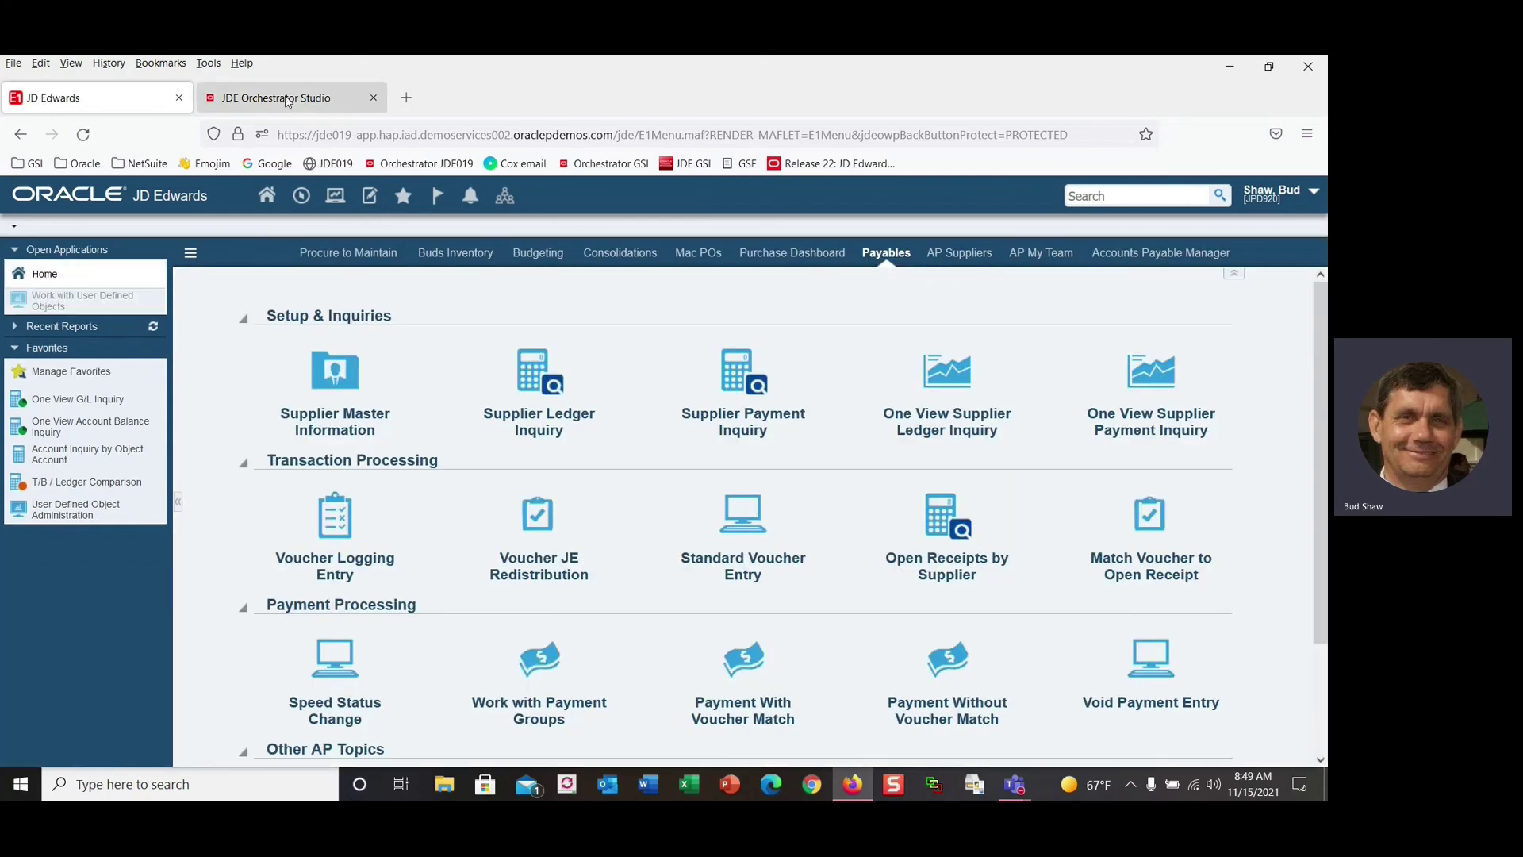
pyautogui.click(290, 99)
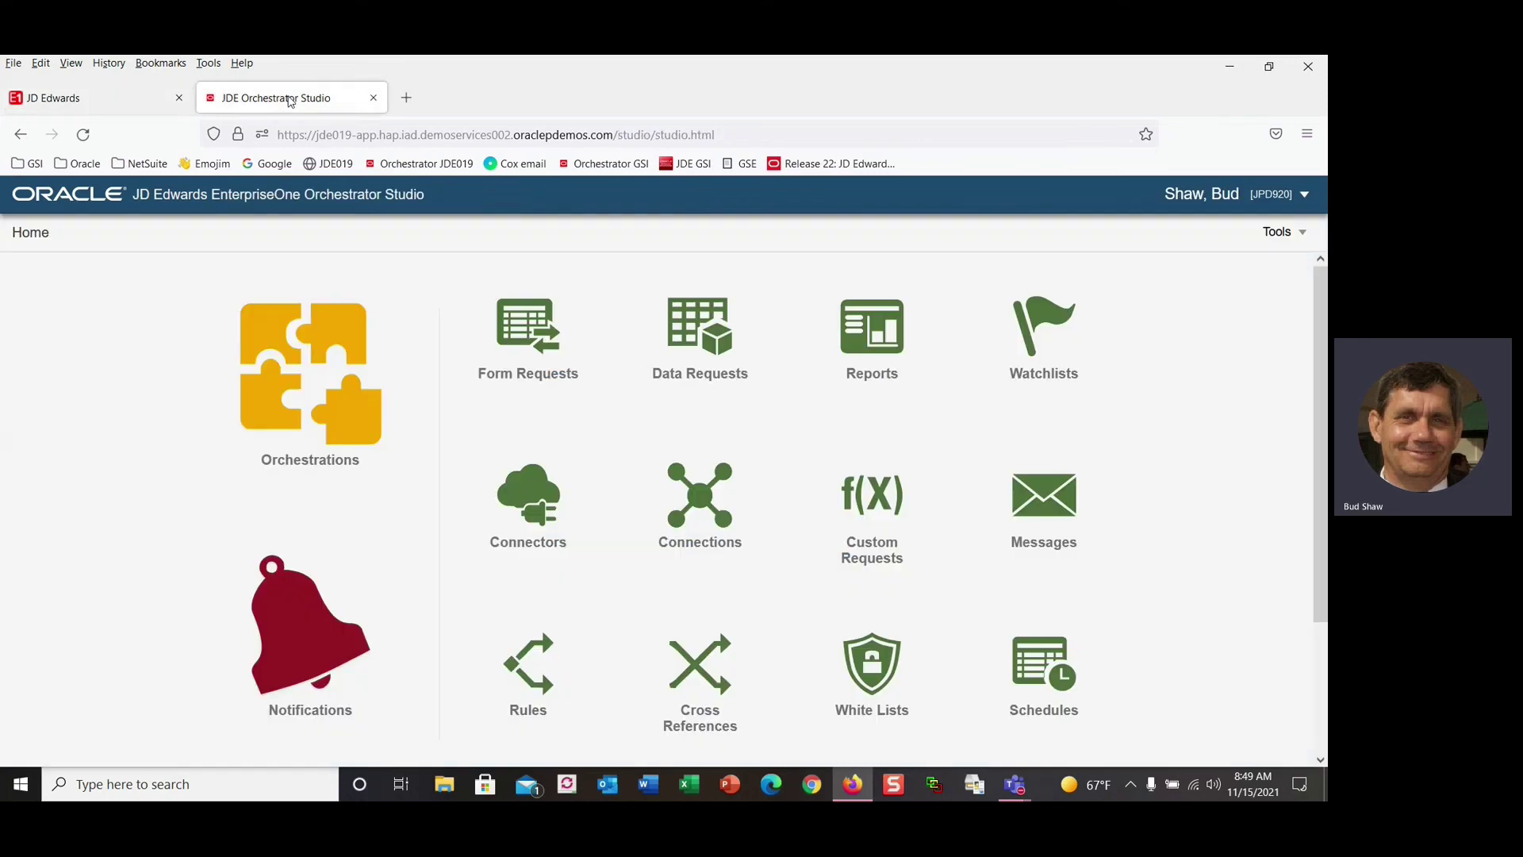
pyautogui.click(304, 606)
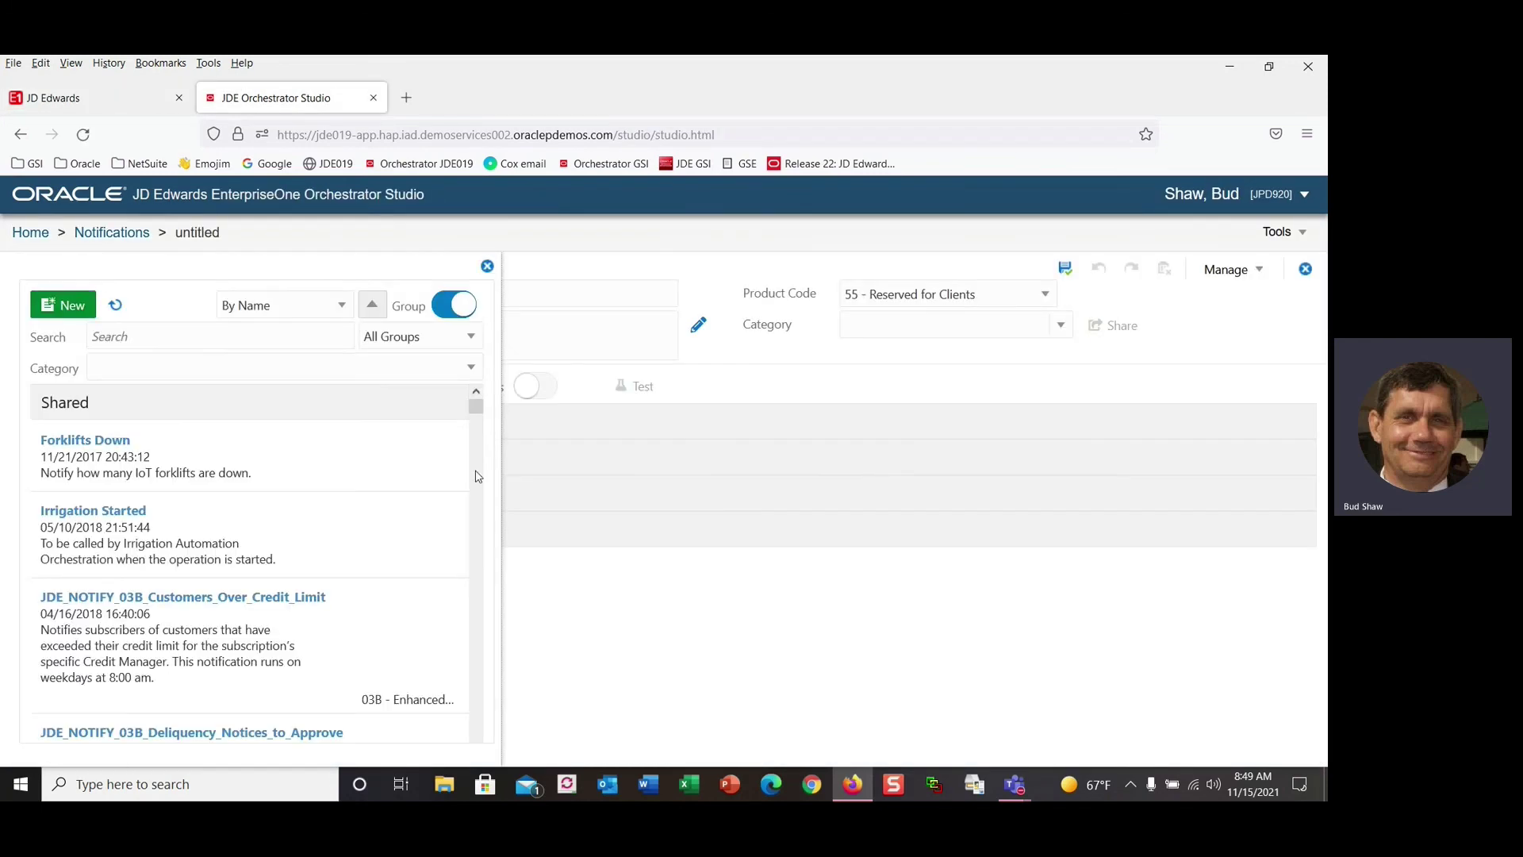
pyautogui.scroll(-5, 340, 449)
pyautogui.scroll(4, 342, 451)
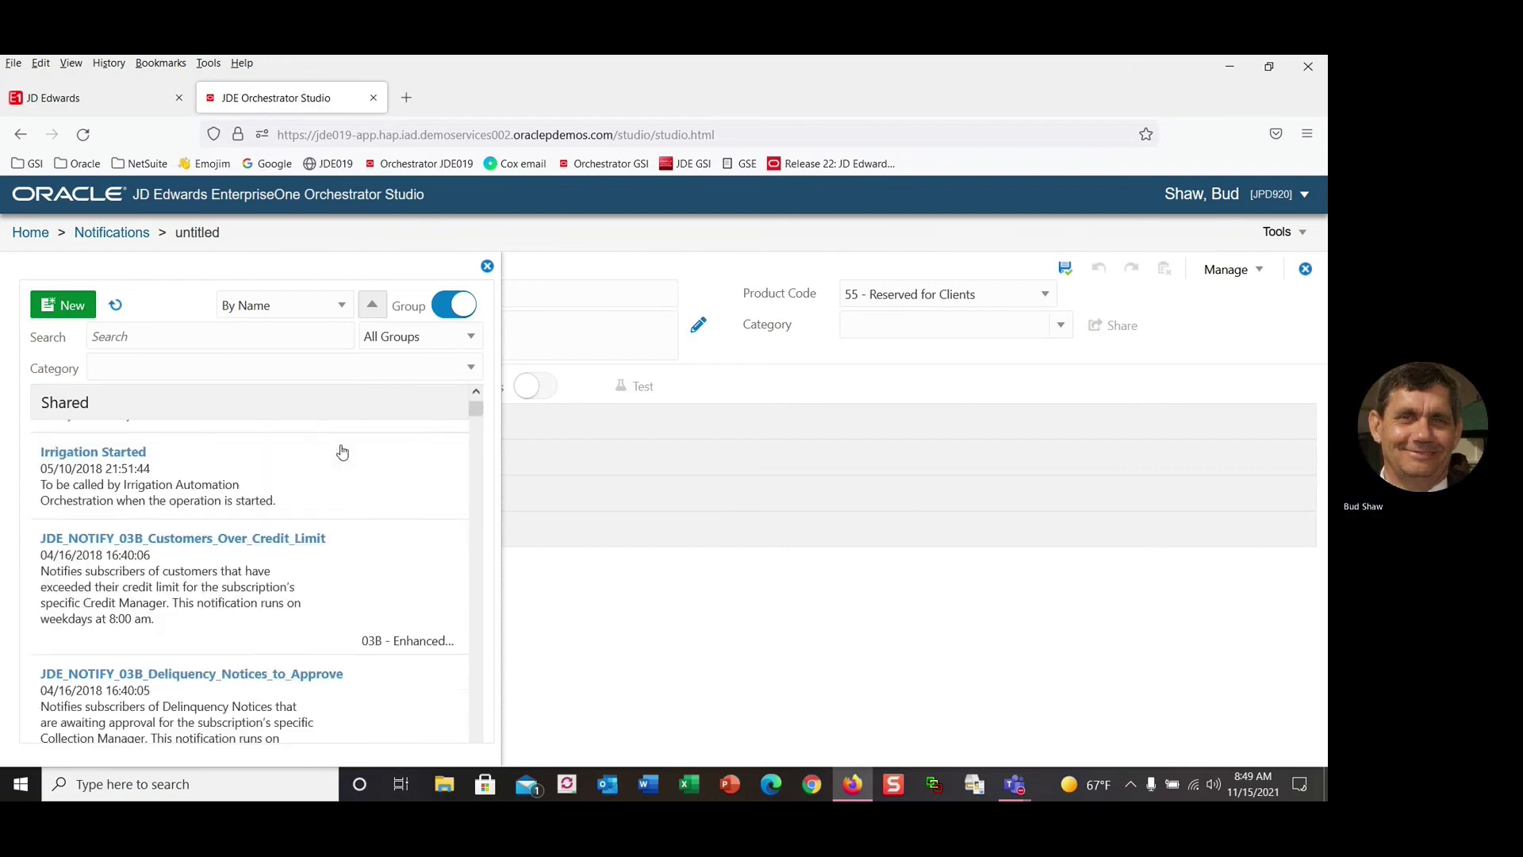
pyautogui.scroll(1, 340, 449)
# Search the notification list for 'Lar'.
pyautogui.click(174, 336)
pyautogui.write('Lat')
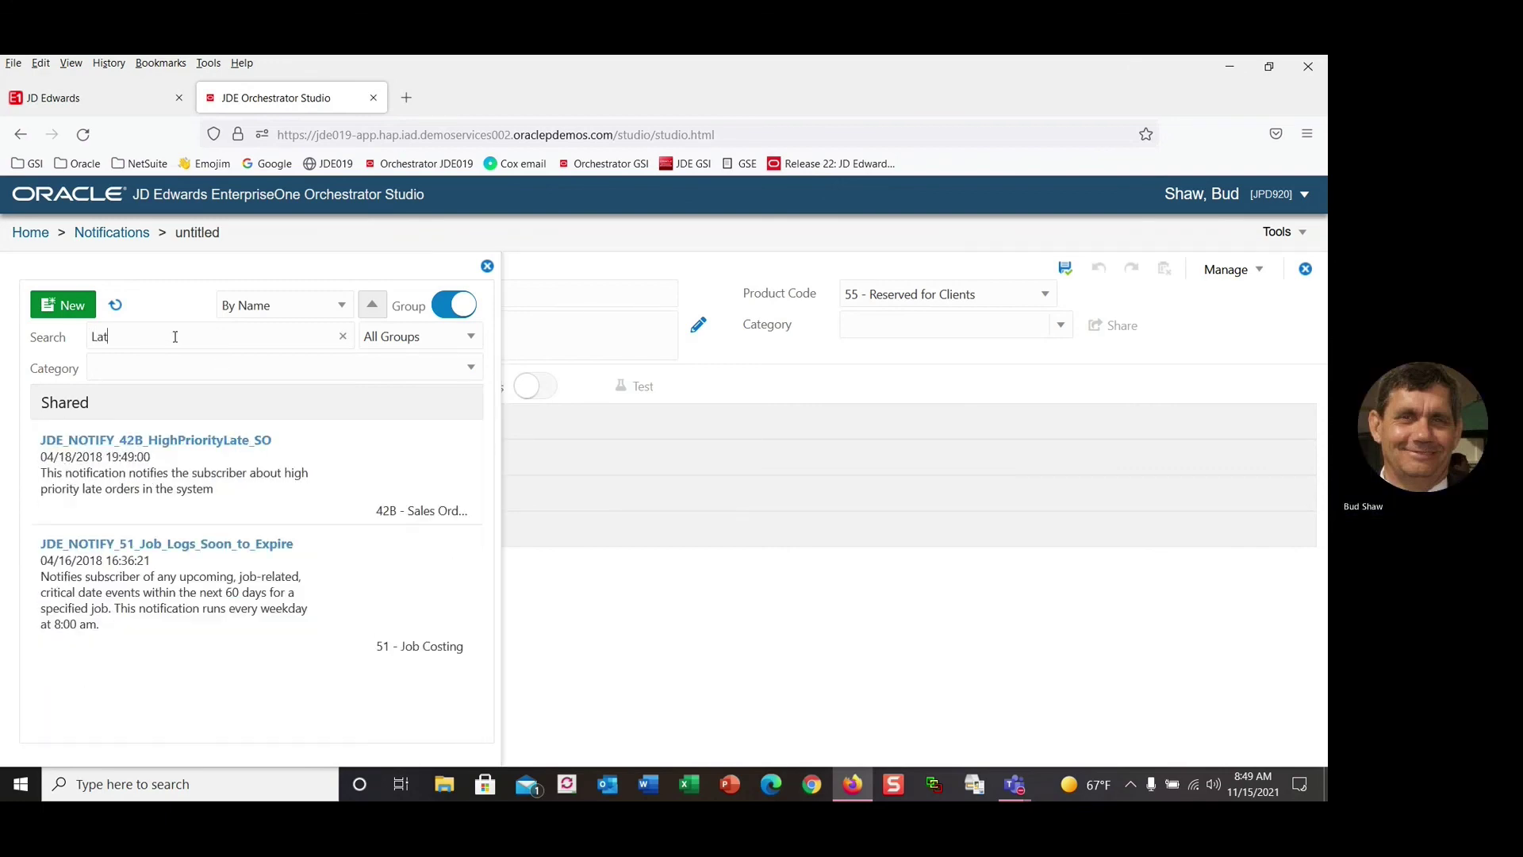
pyautogui.write('-')
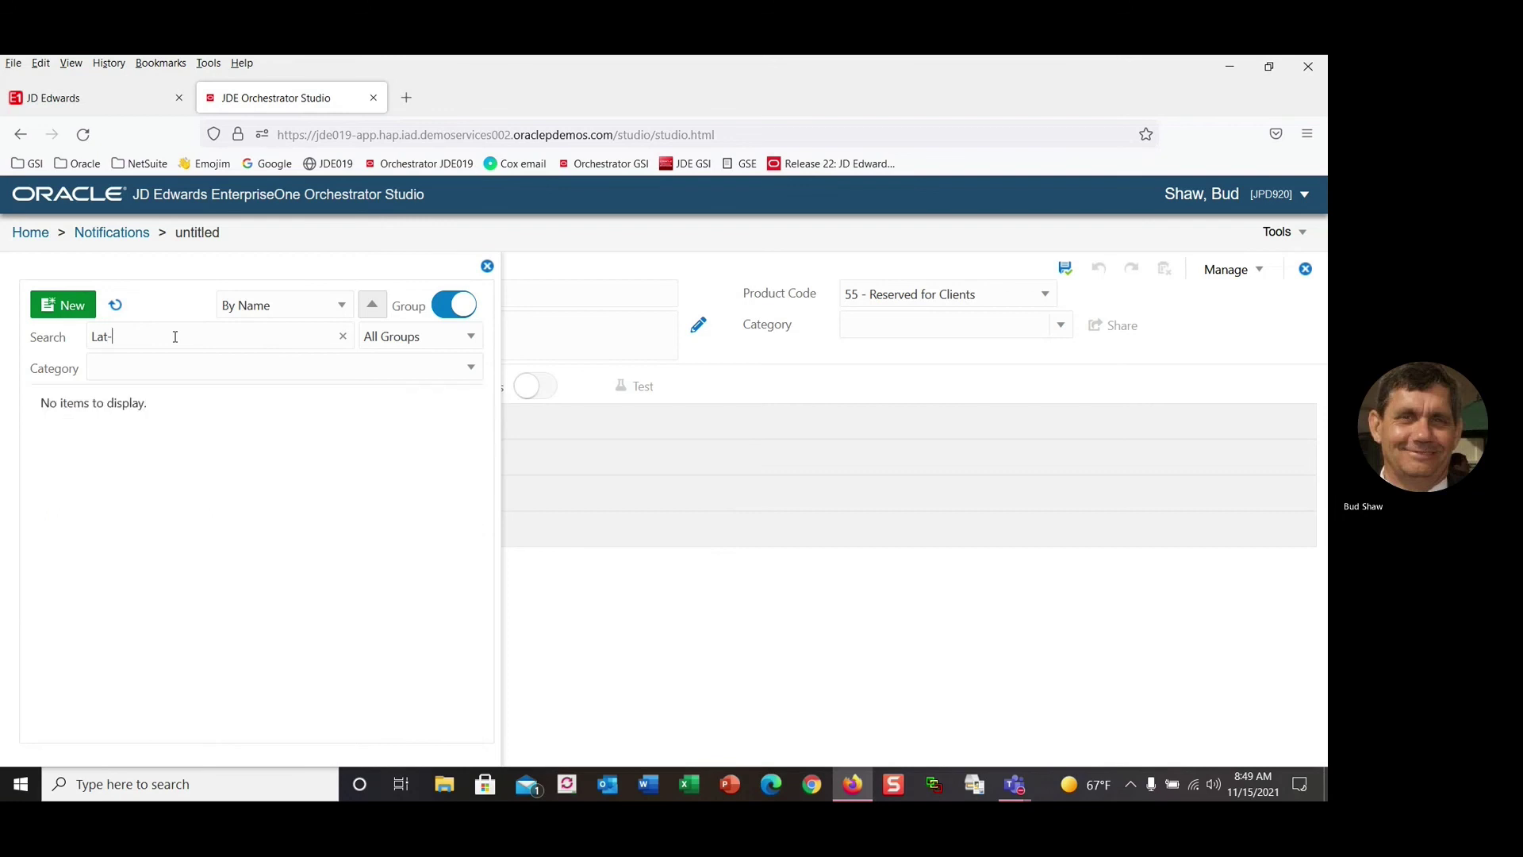
pyautogui.press('BackSpace')
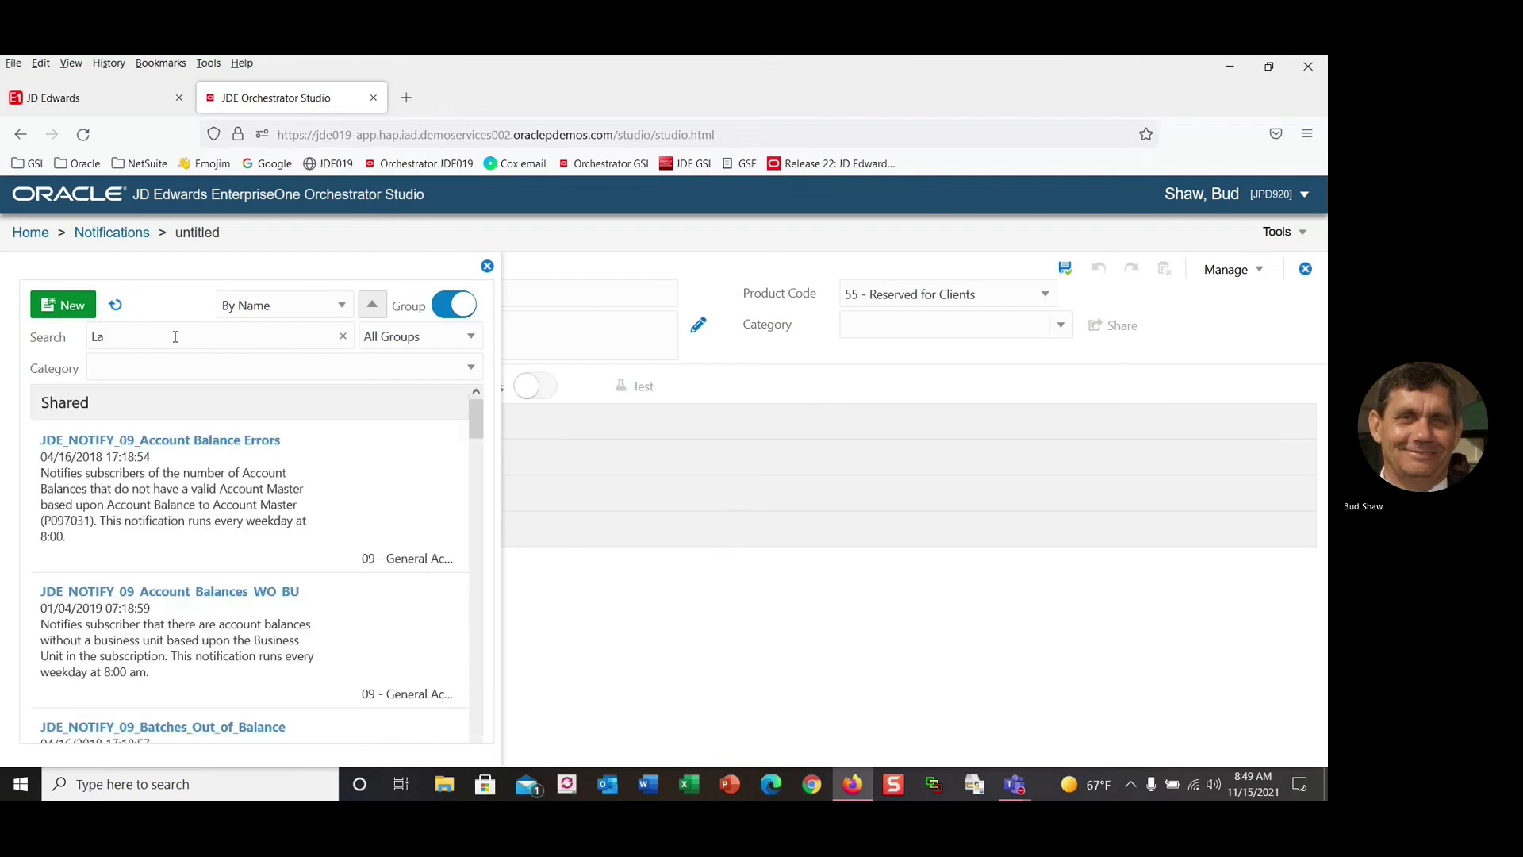
pyautogui.write('r')
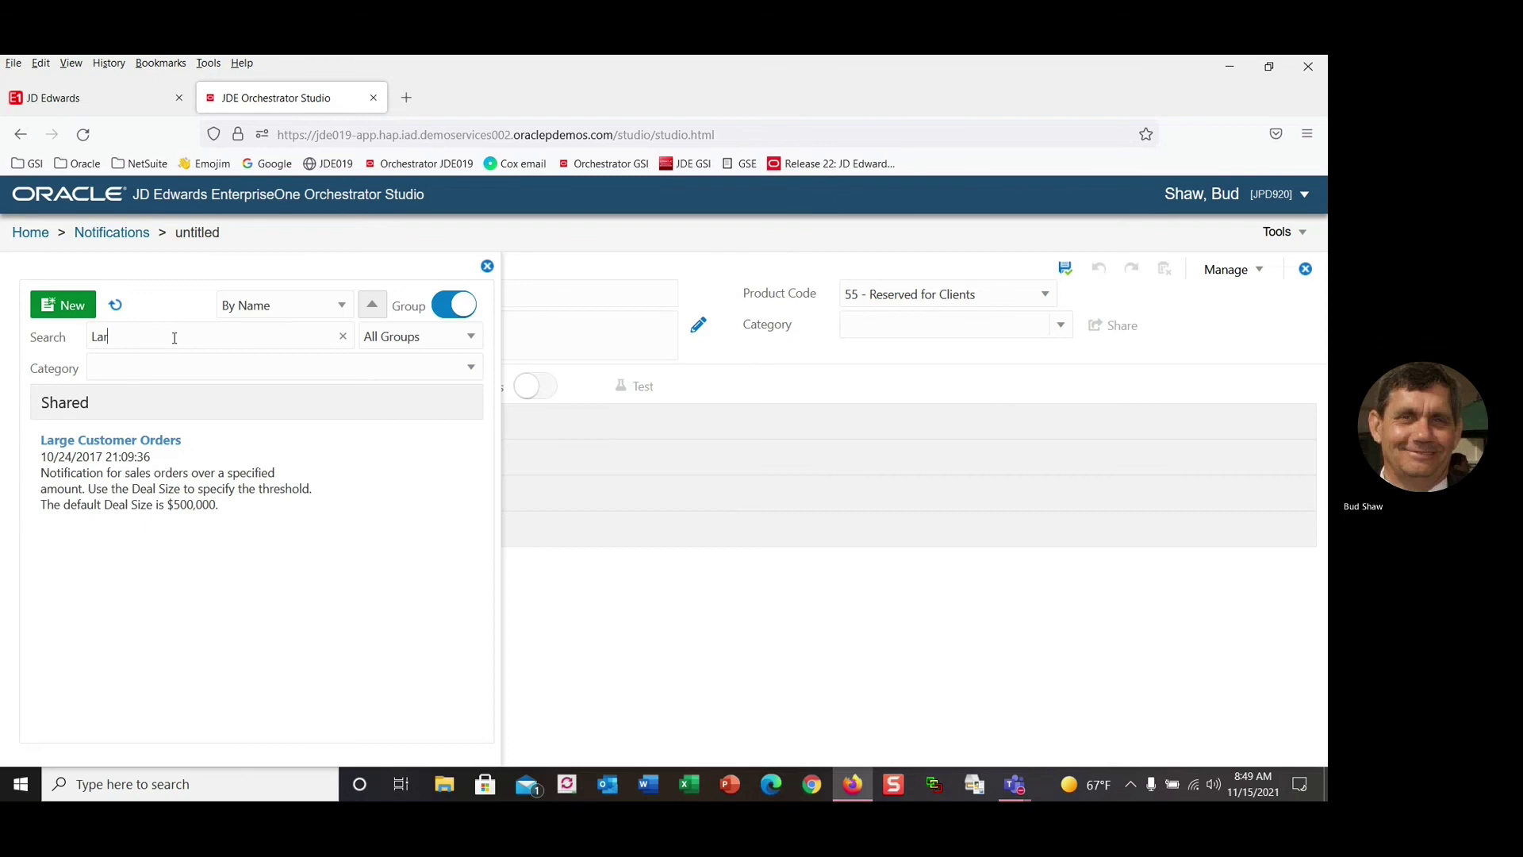
# Sign out of Orchestrator Studio from the user-name menu.
pyautogui.click(1277, 232)
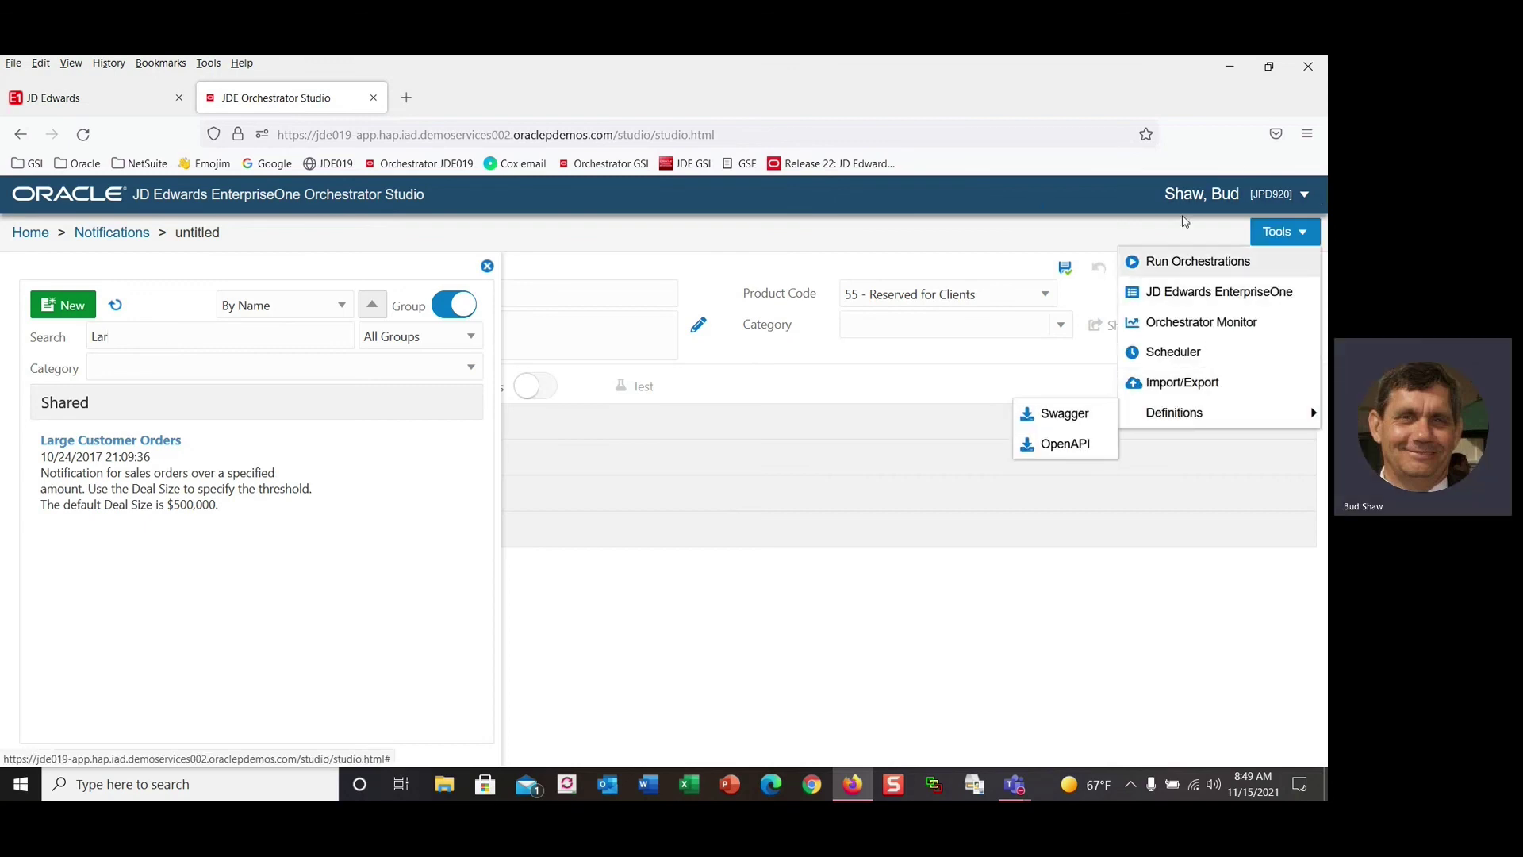
pyautogui.click(1295, 195)
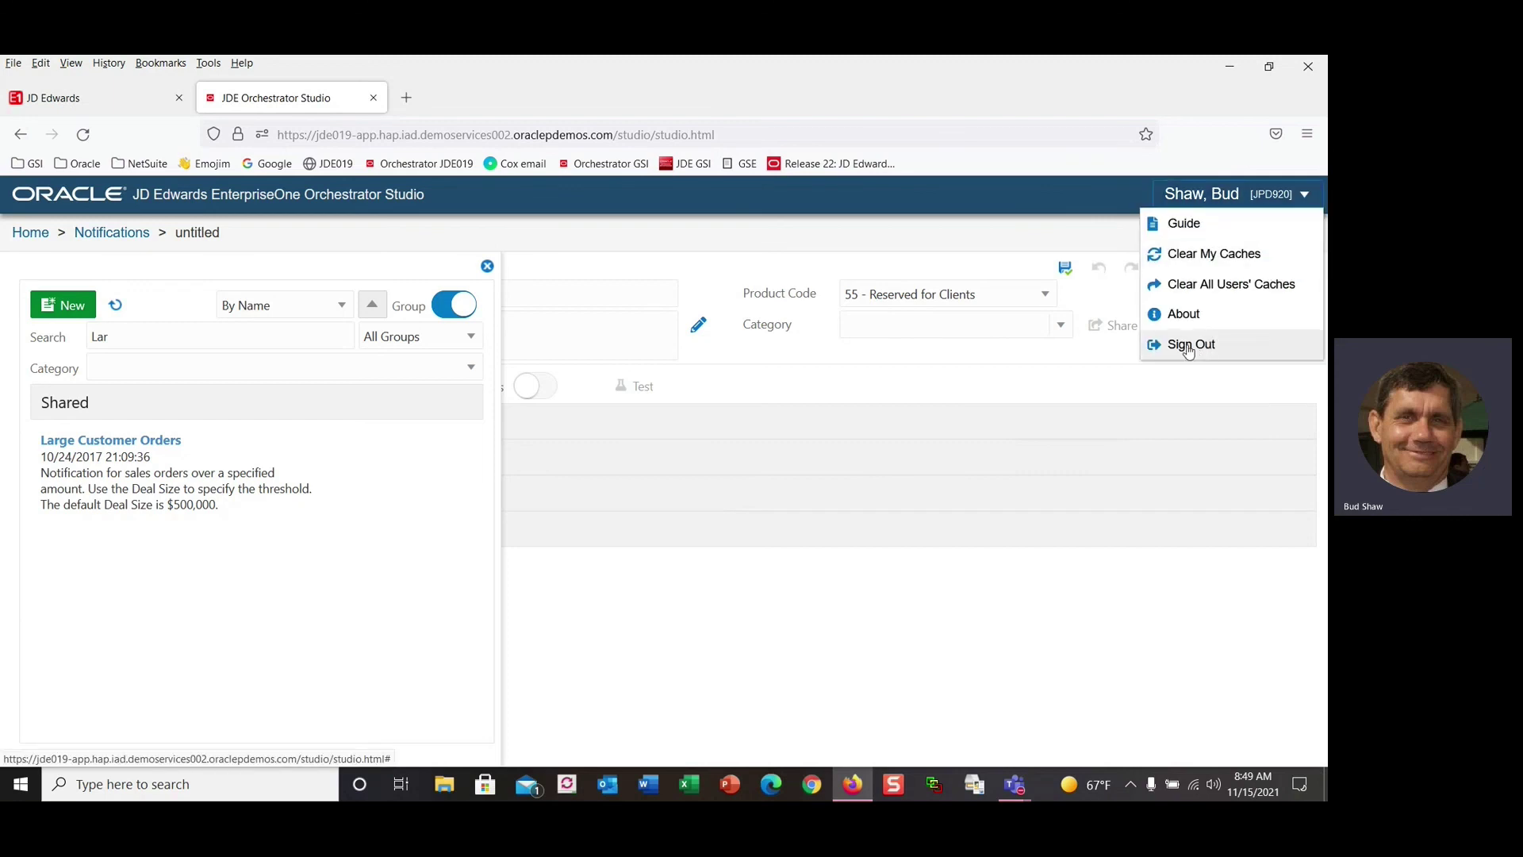
pyautogui.click(1190, 344)
pyautogui.click(670, 401)
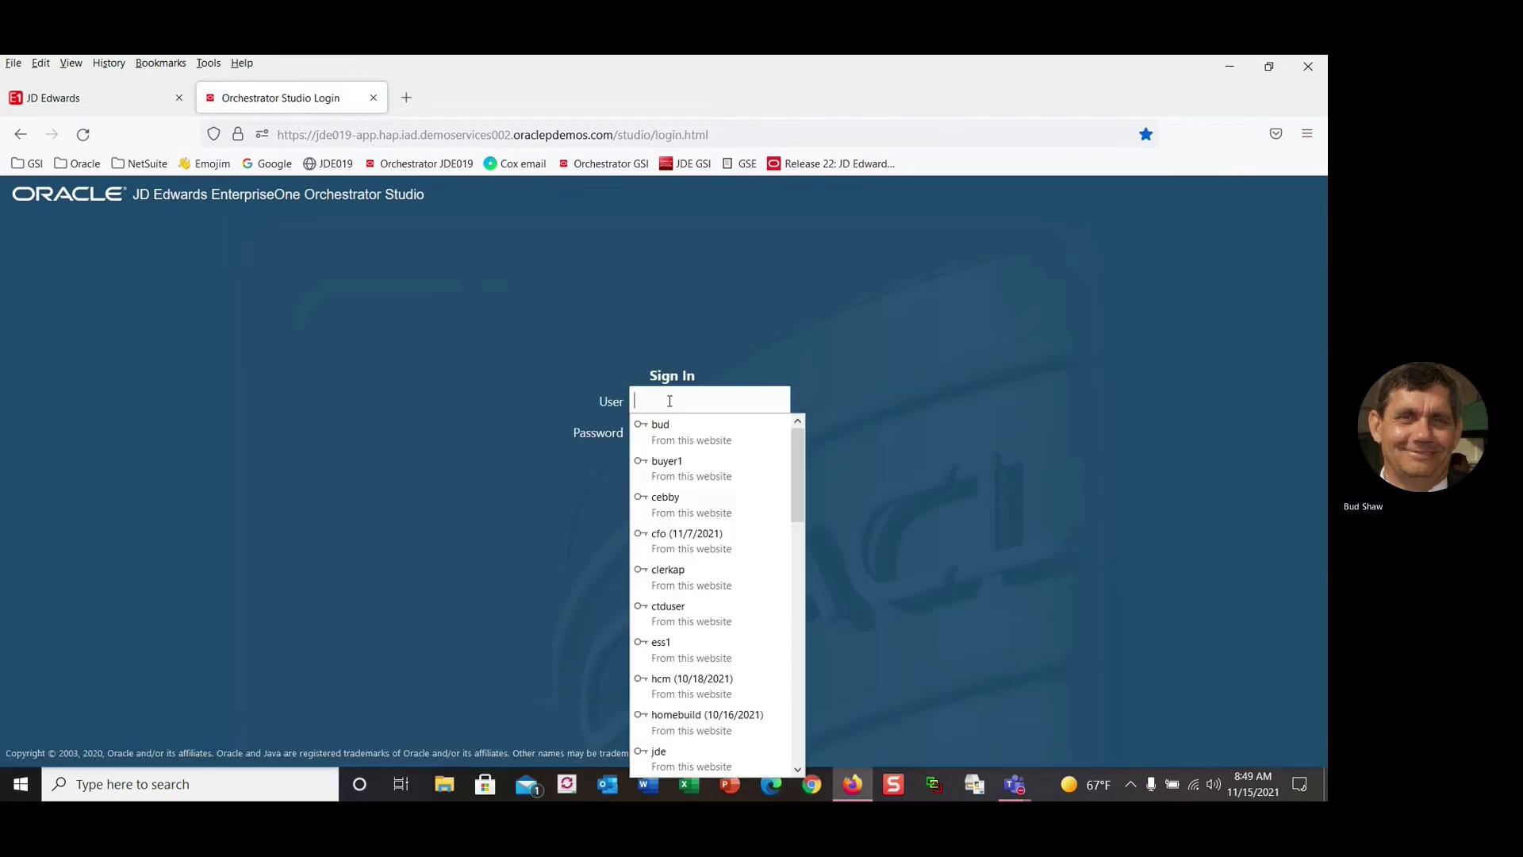
# Sign in with the saved login, search notifications for 'Lar', and open Large Invoices.
pyautogui.write('bud')
pyautogui.click(665, 428)
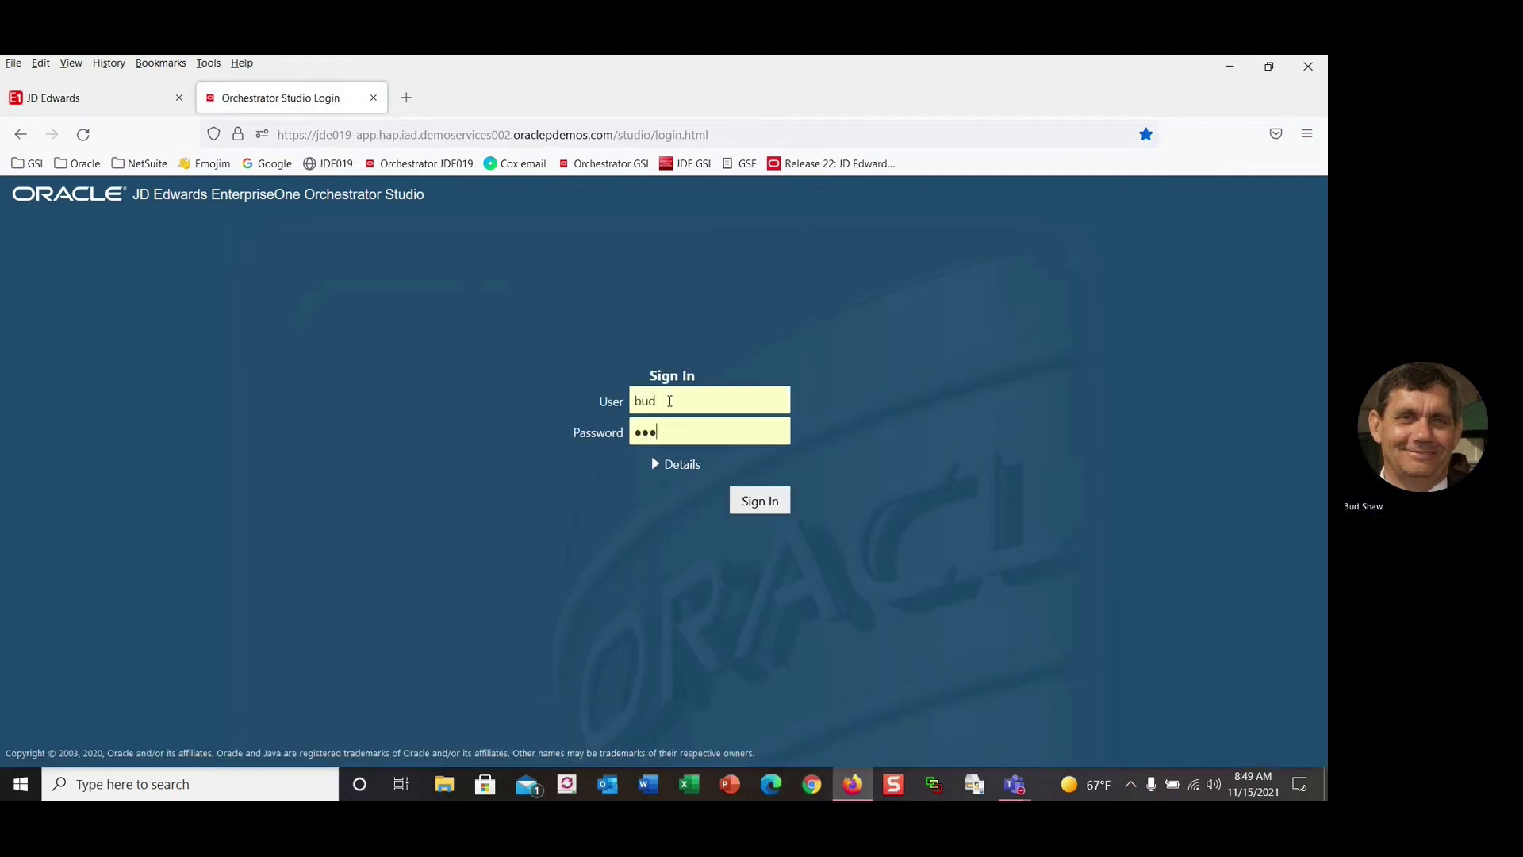
pyautogui.click(750, 508)
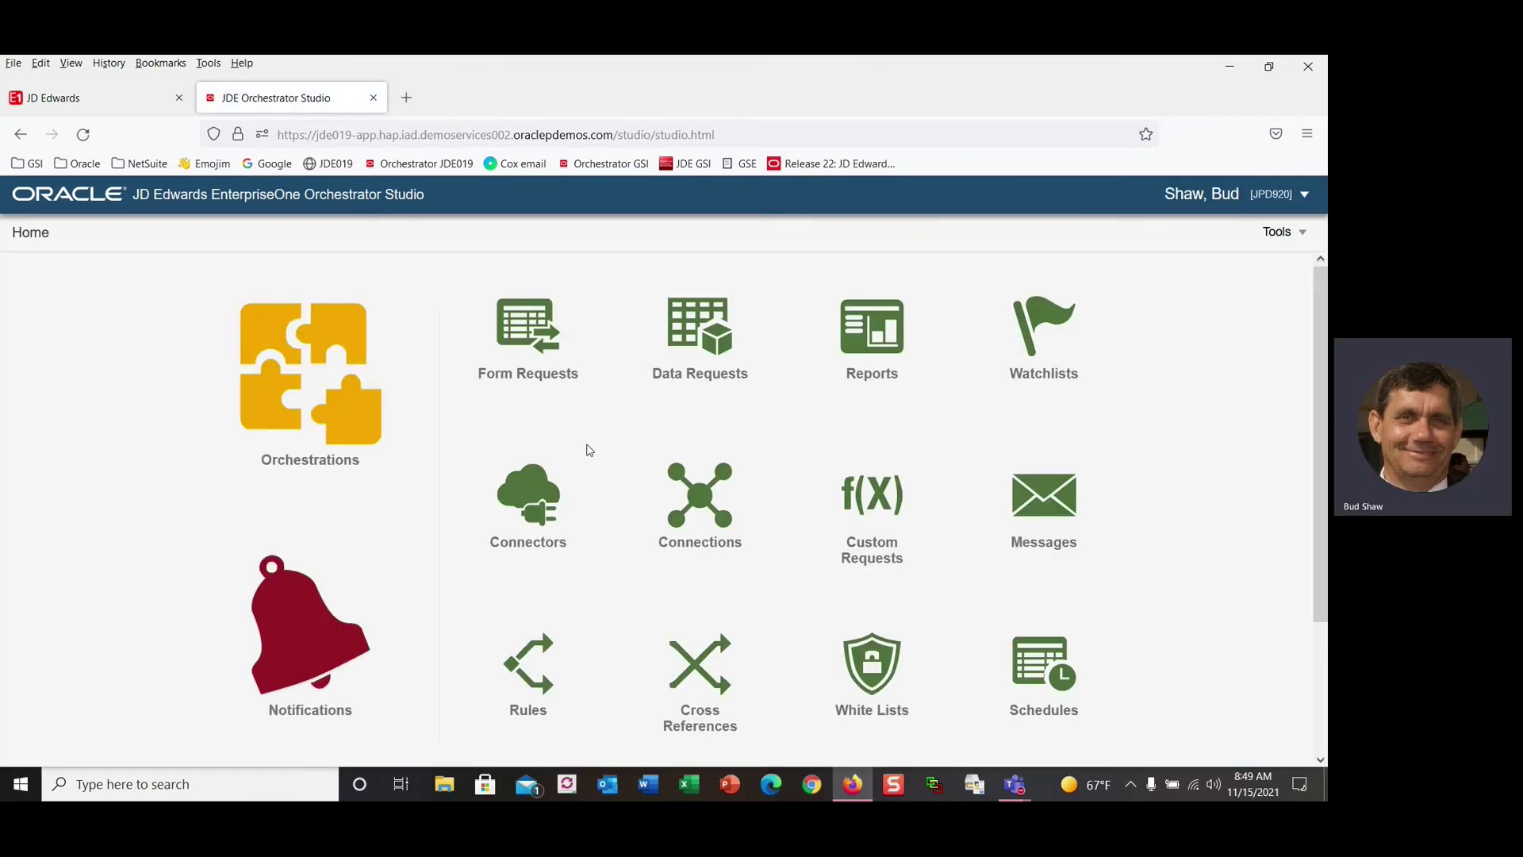
pyautogui.click(308, 599)
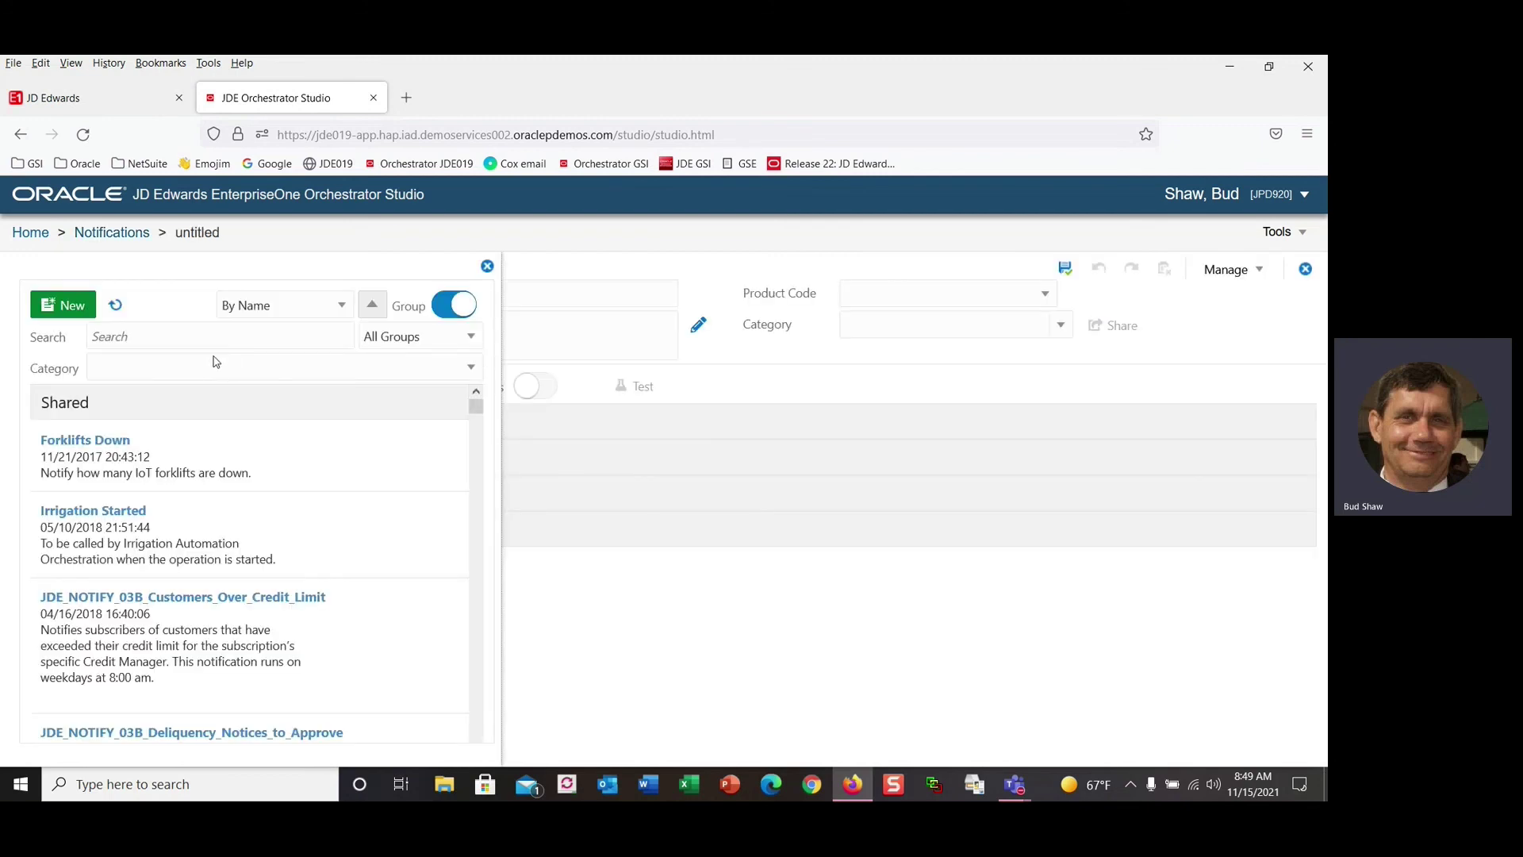
pyautogui.write('Lar')
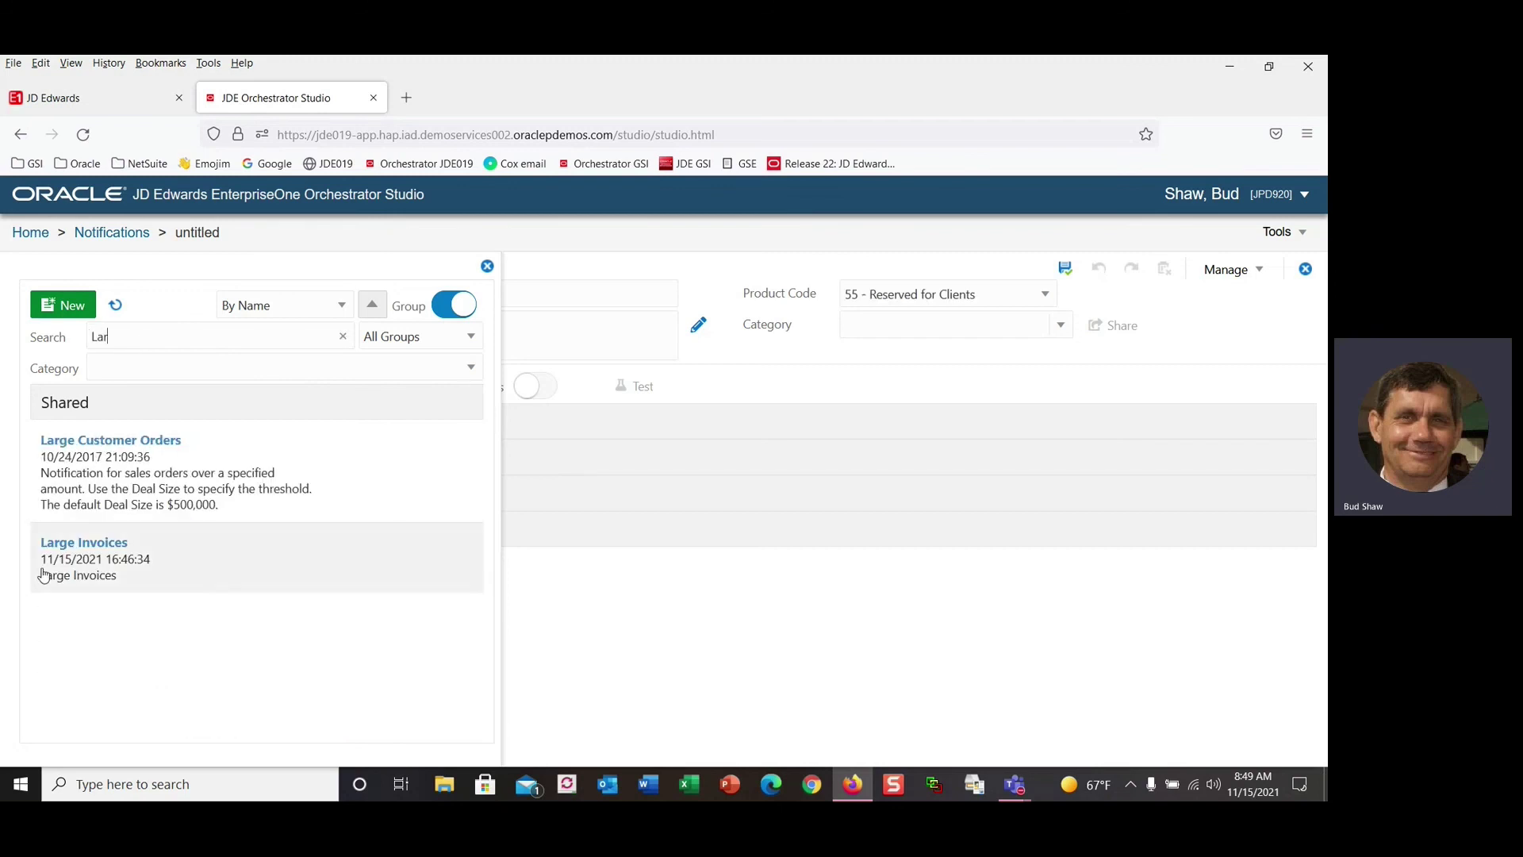
pyautogui.click(123, 546)
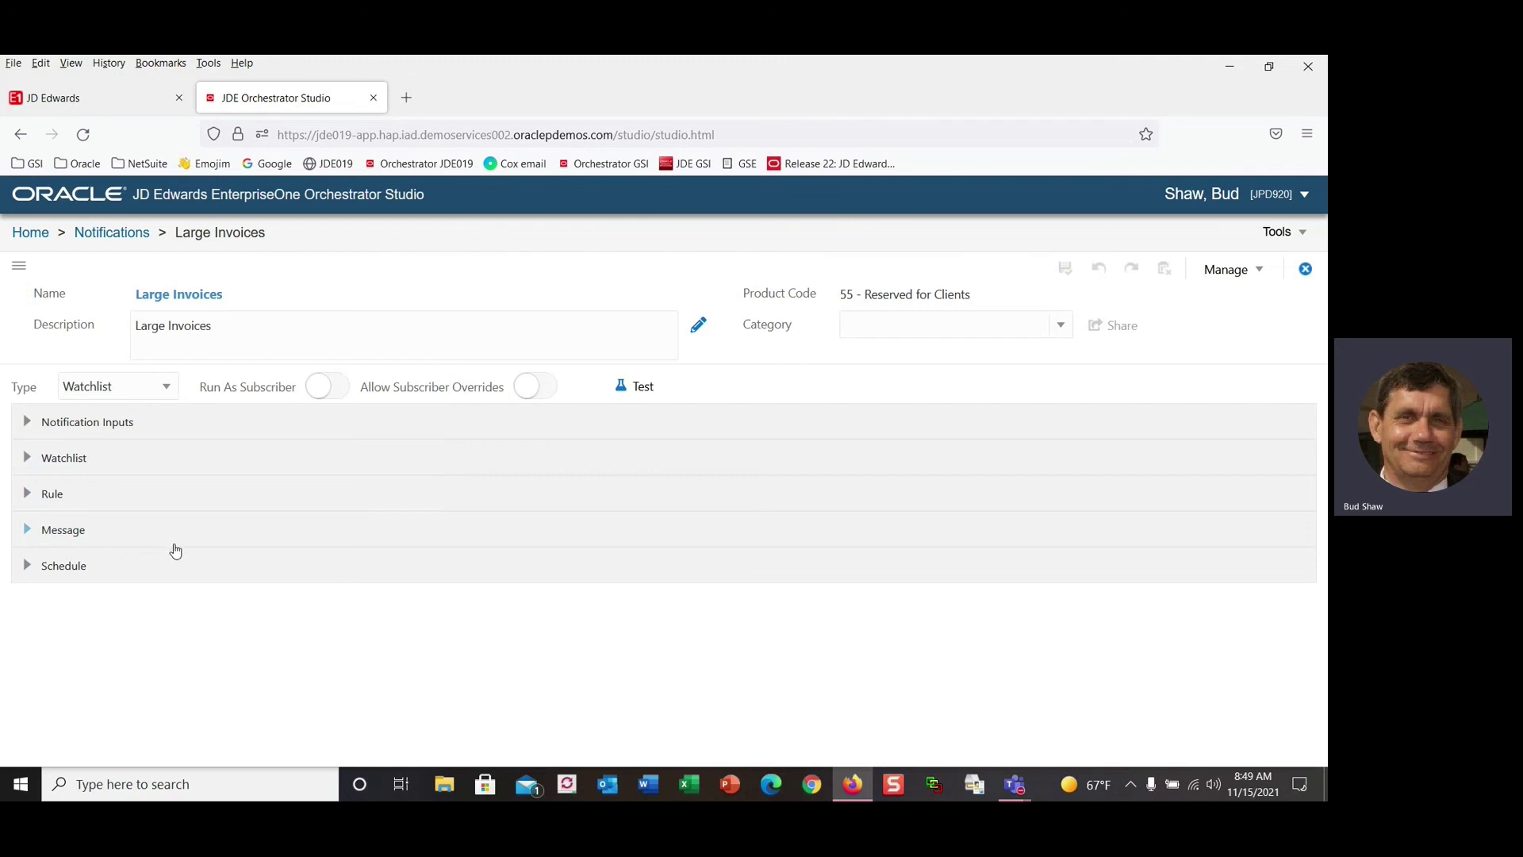
# Test-run Large Invoices with Dispatch Notifications on, then close the JSON result.
pyautogui.click(27, 565)
pyautogui.click(632, 395)
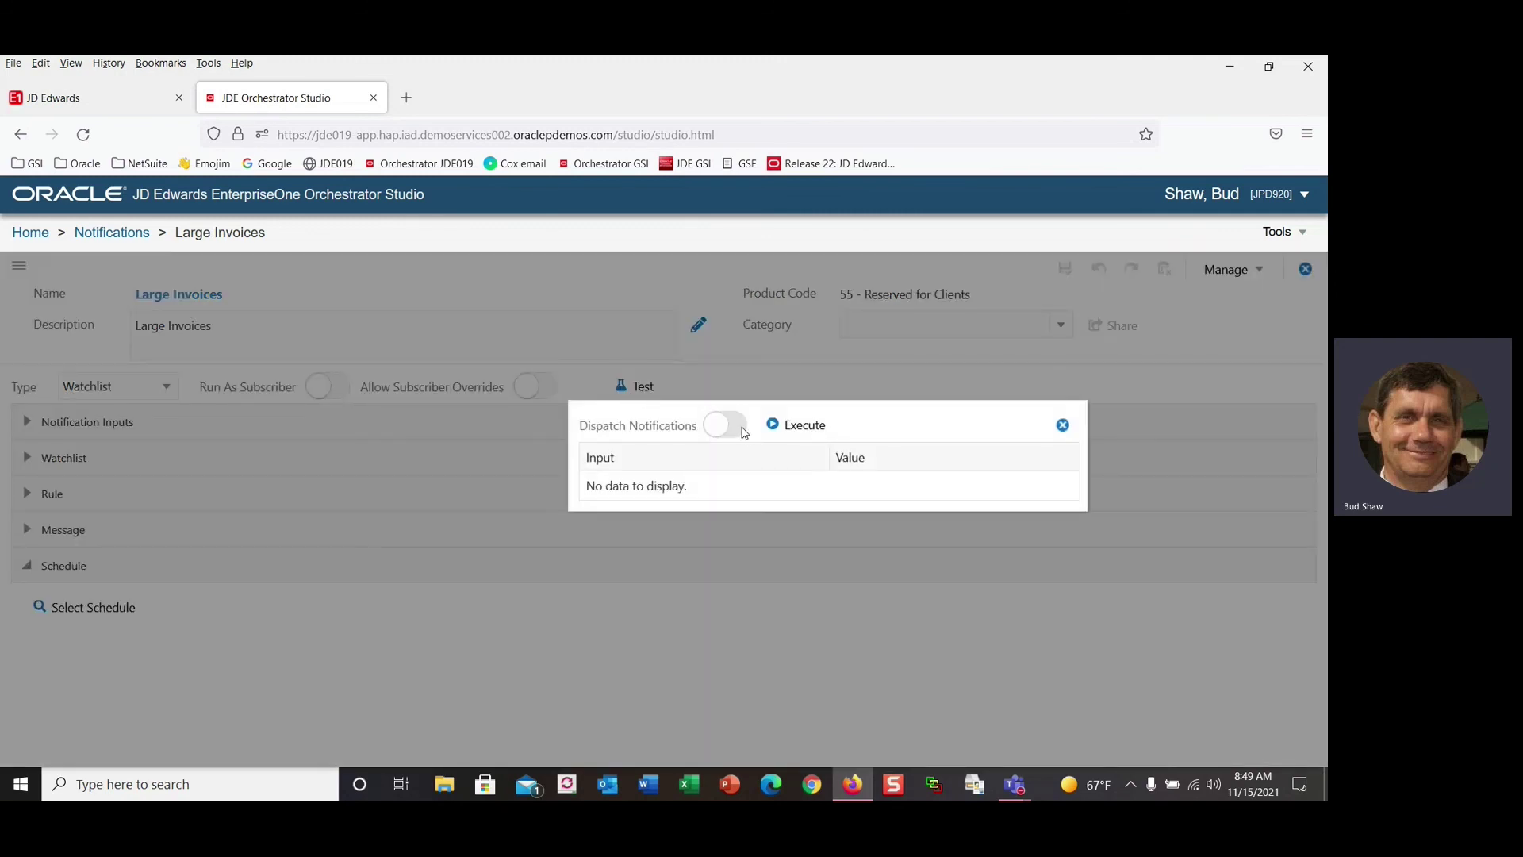
pyautogui.click(742, 428)
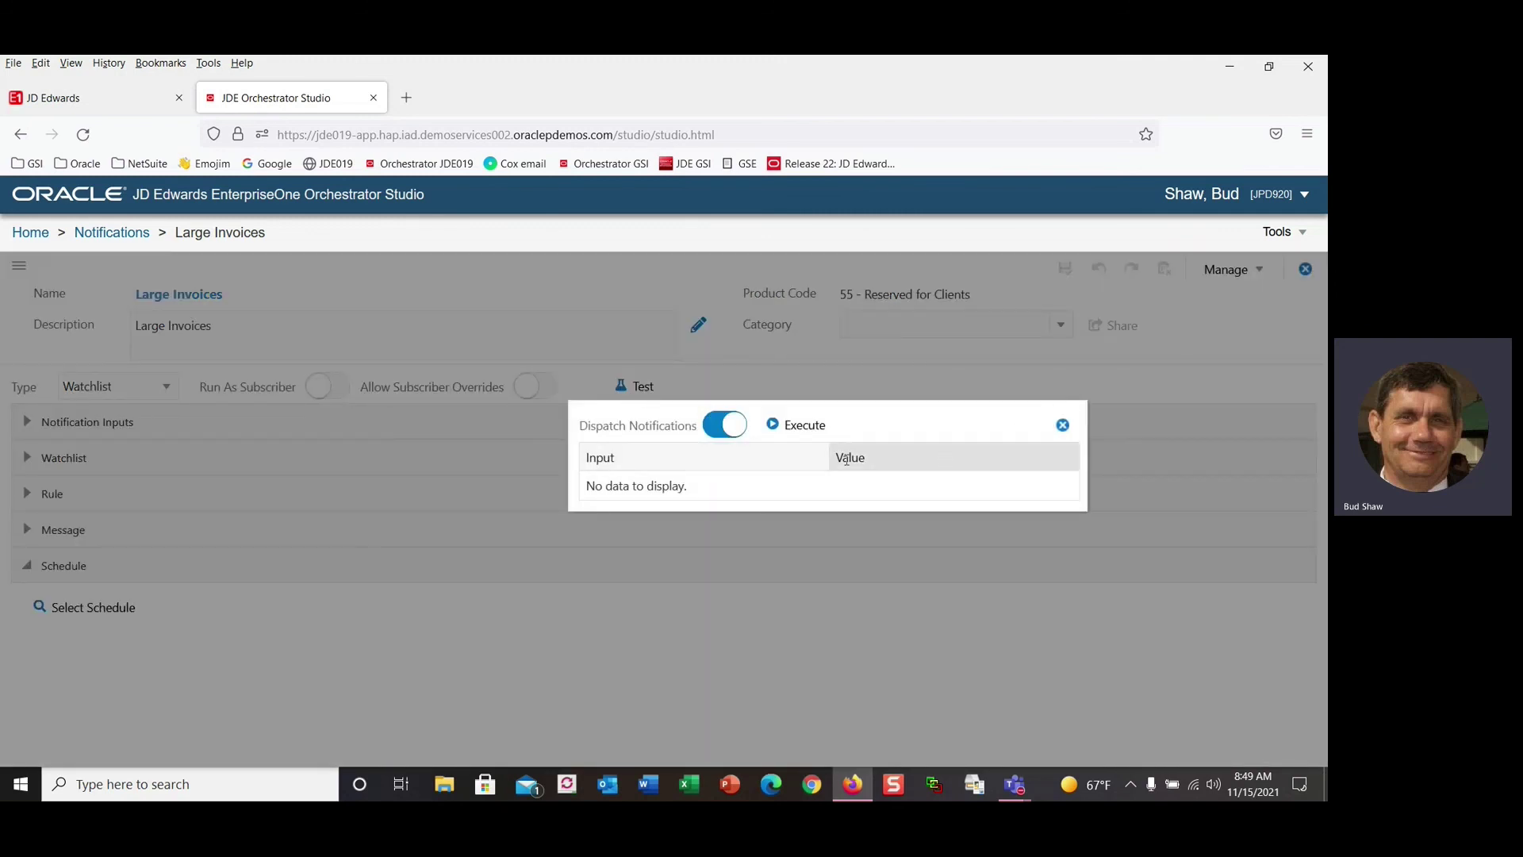
pyautogui.click(790, 428)
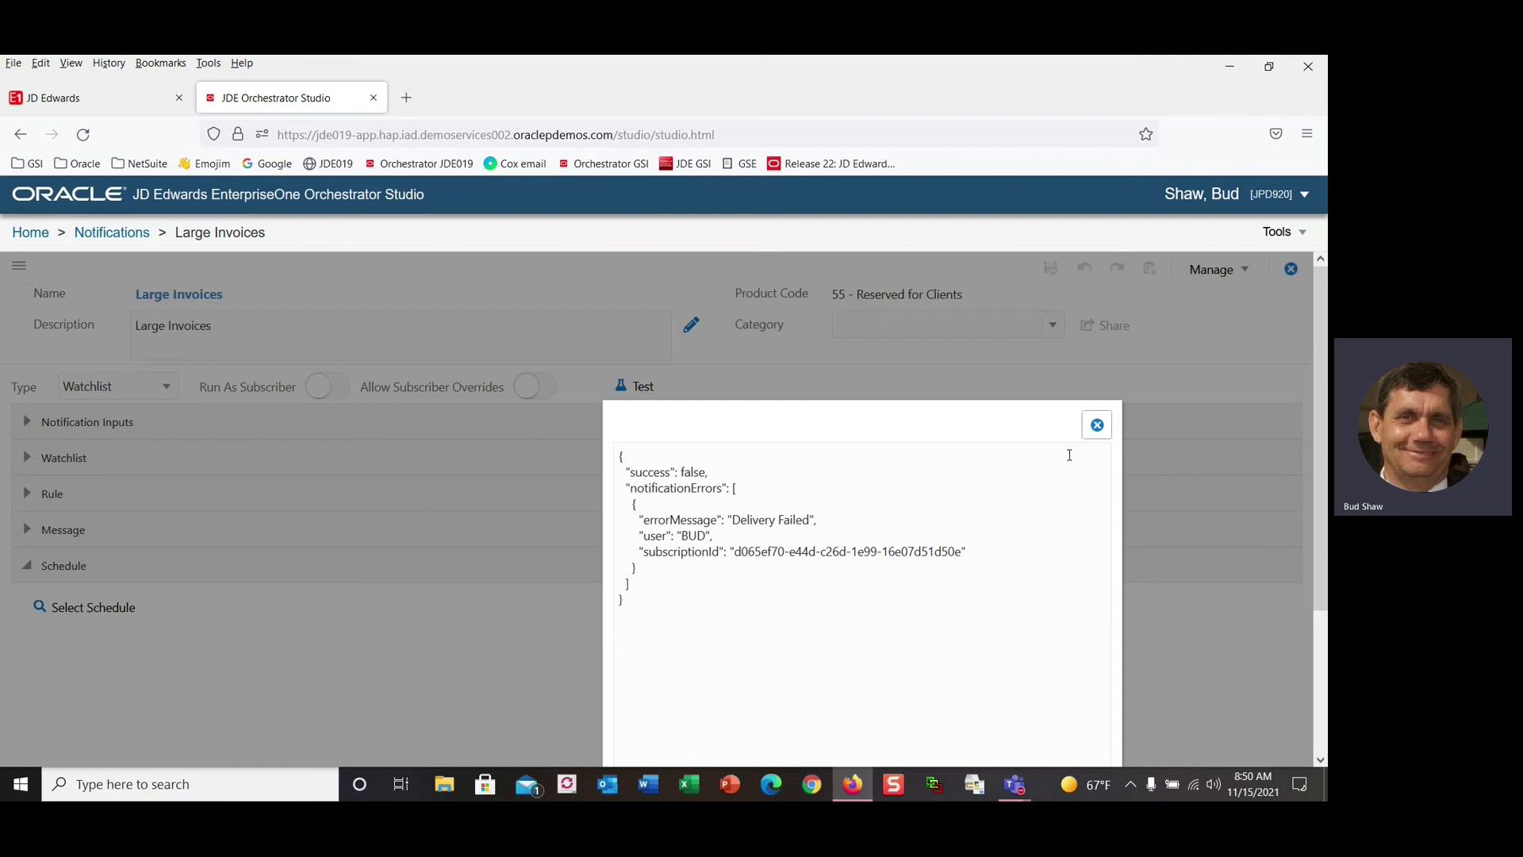
pyautogui.click(1096, 426)
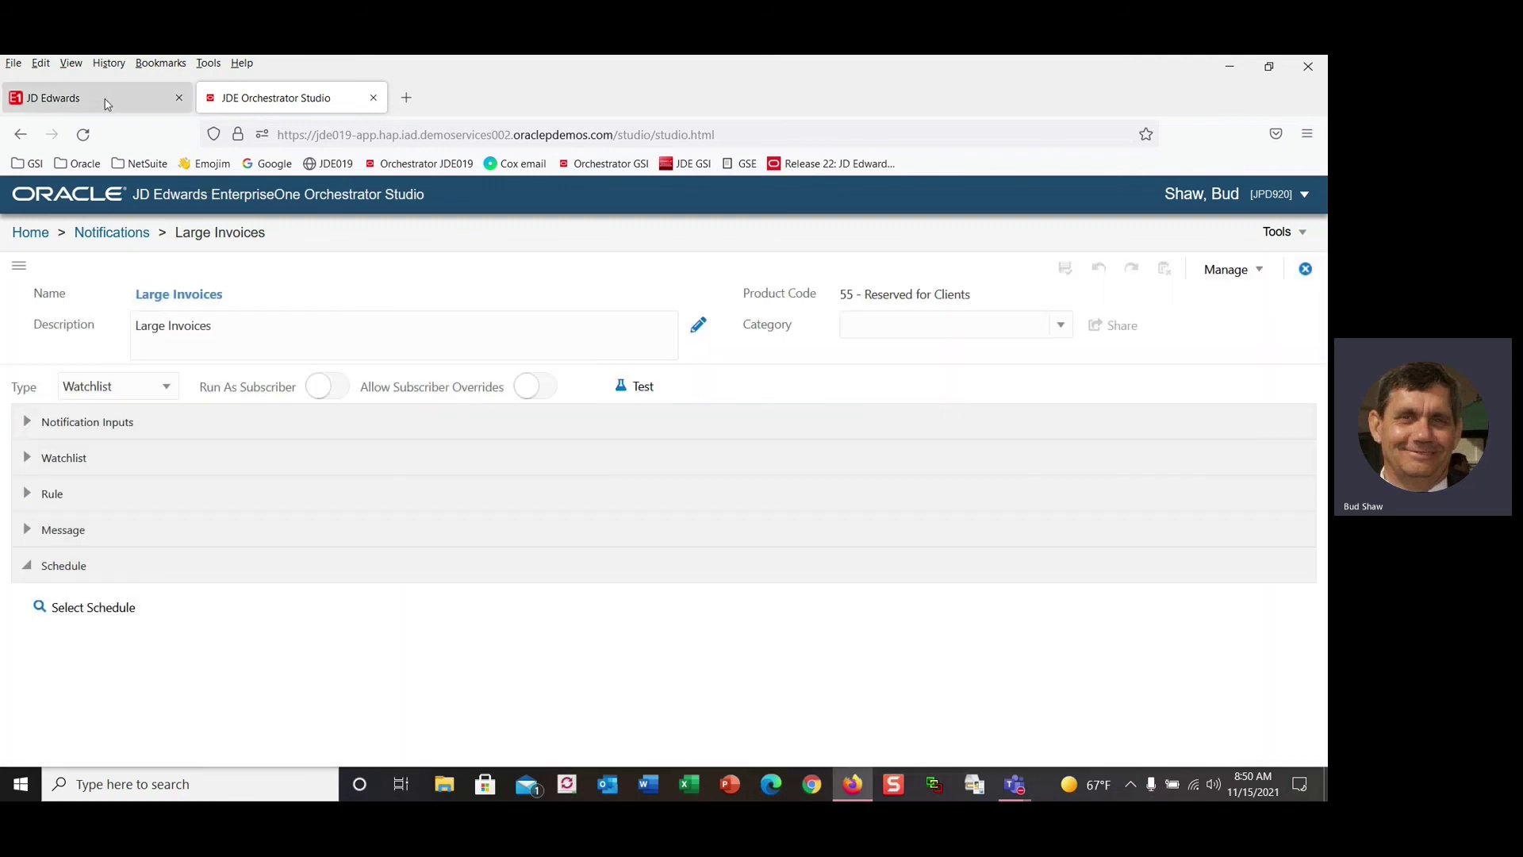
# Refresh JD Edwards and open the notification about invoices greater than $20m from the bell.
pyautogui.click(107, 104)
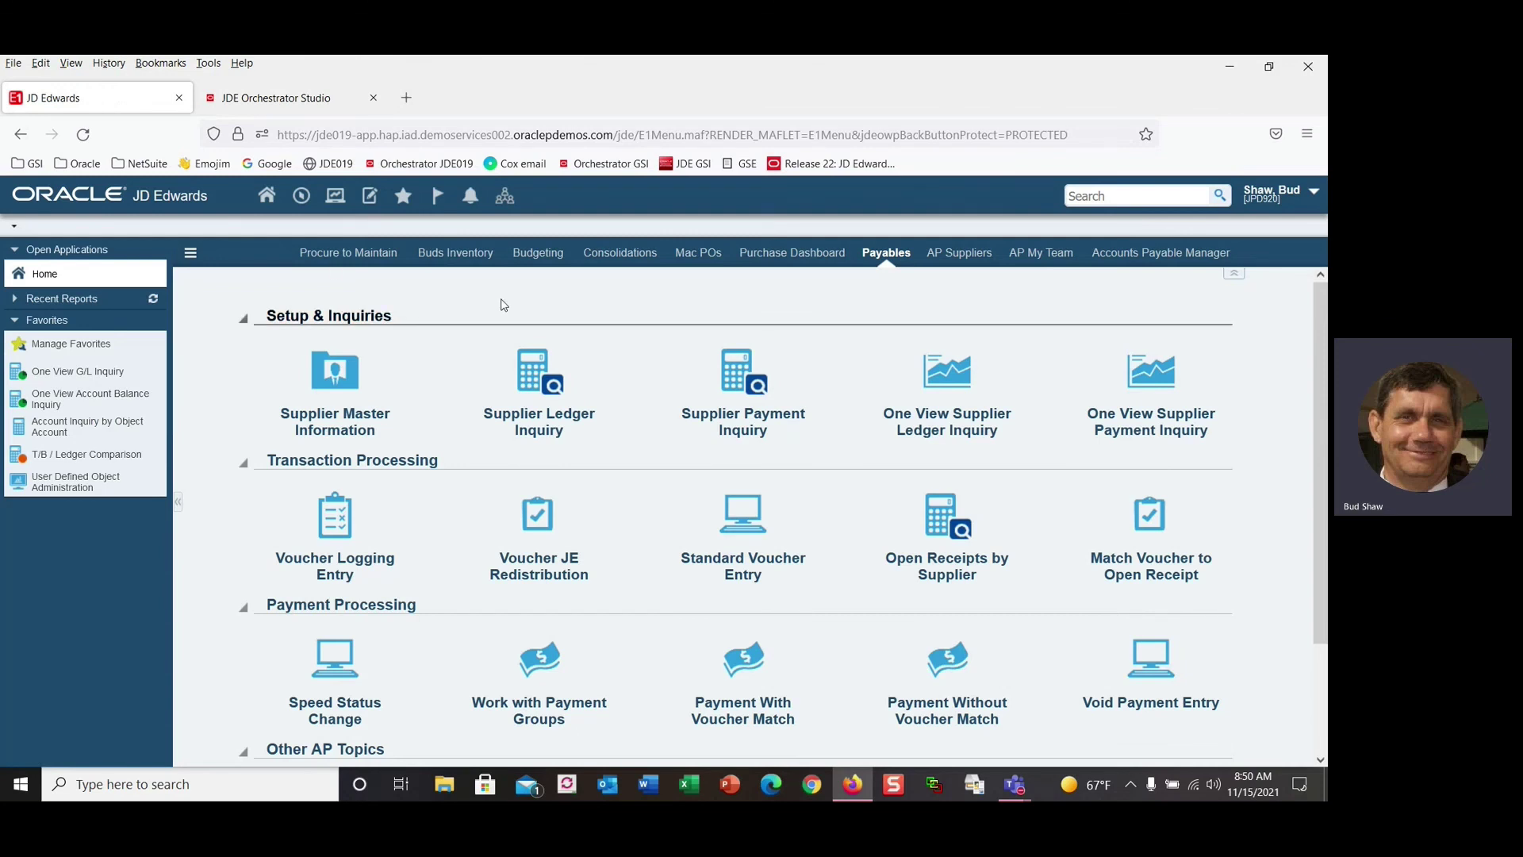
pyautogui.press('F5')
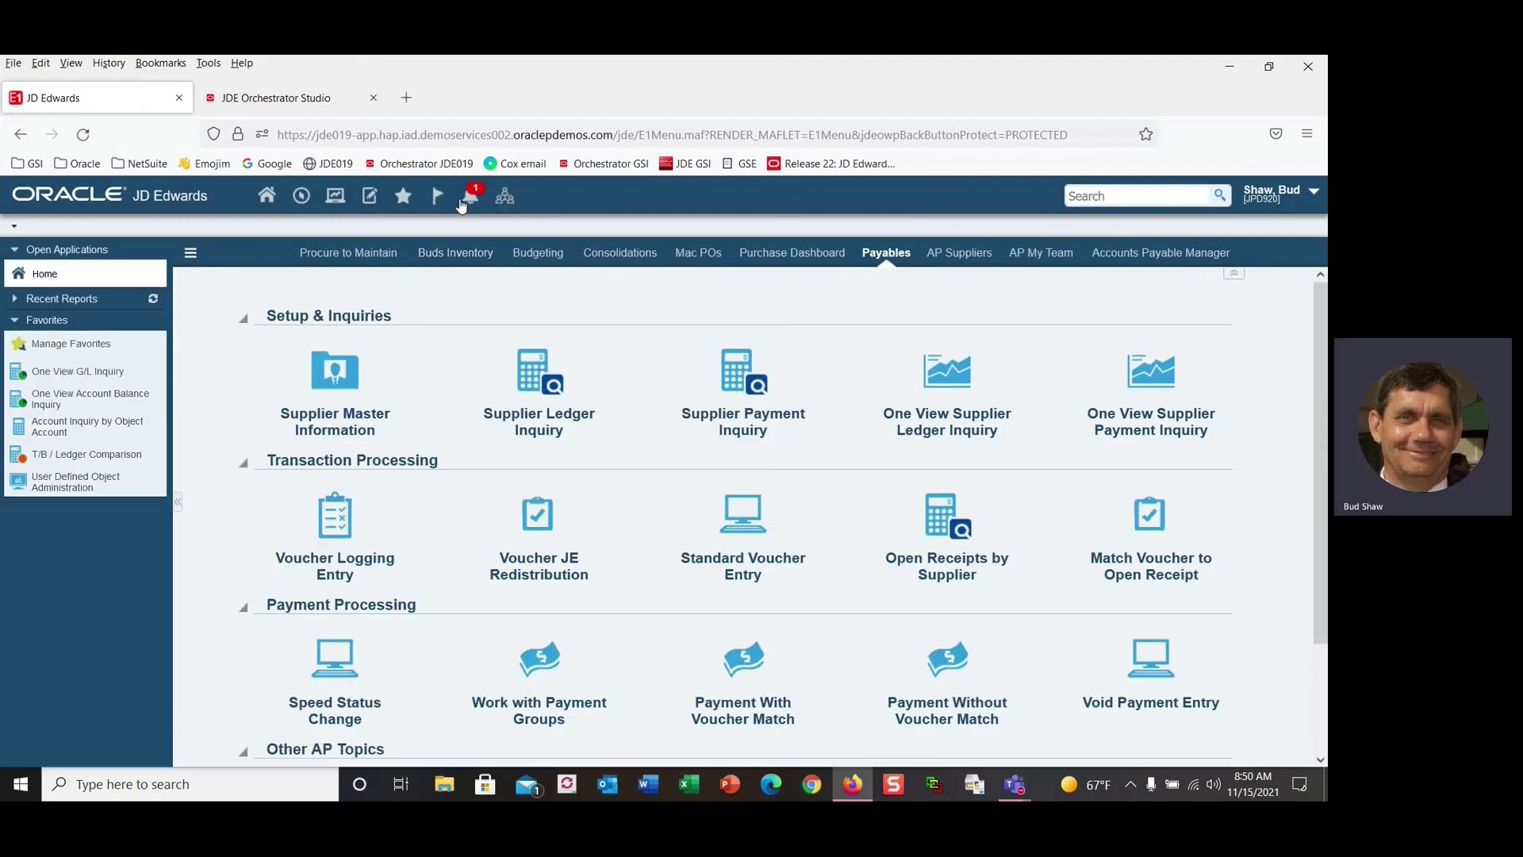
pyautogui.click(472, 197)
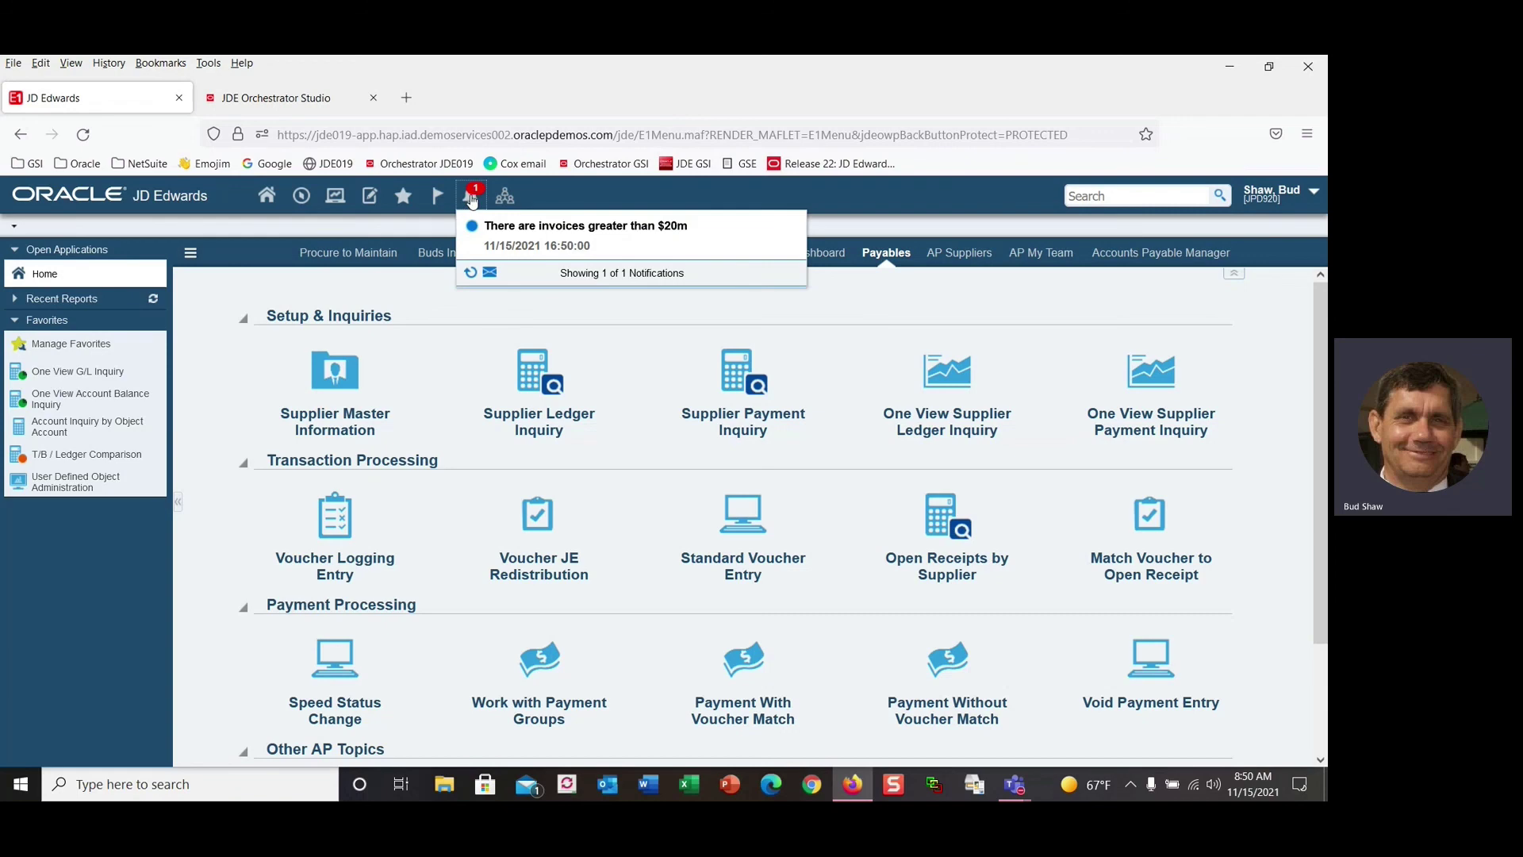
pyautogui.click(558, 228)
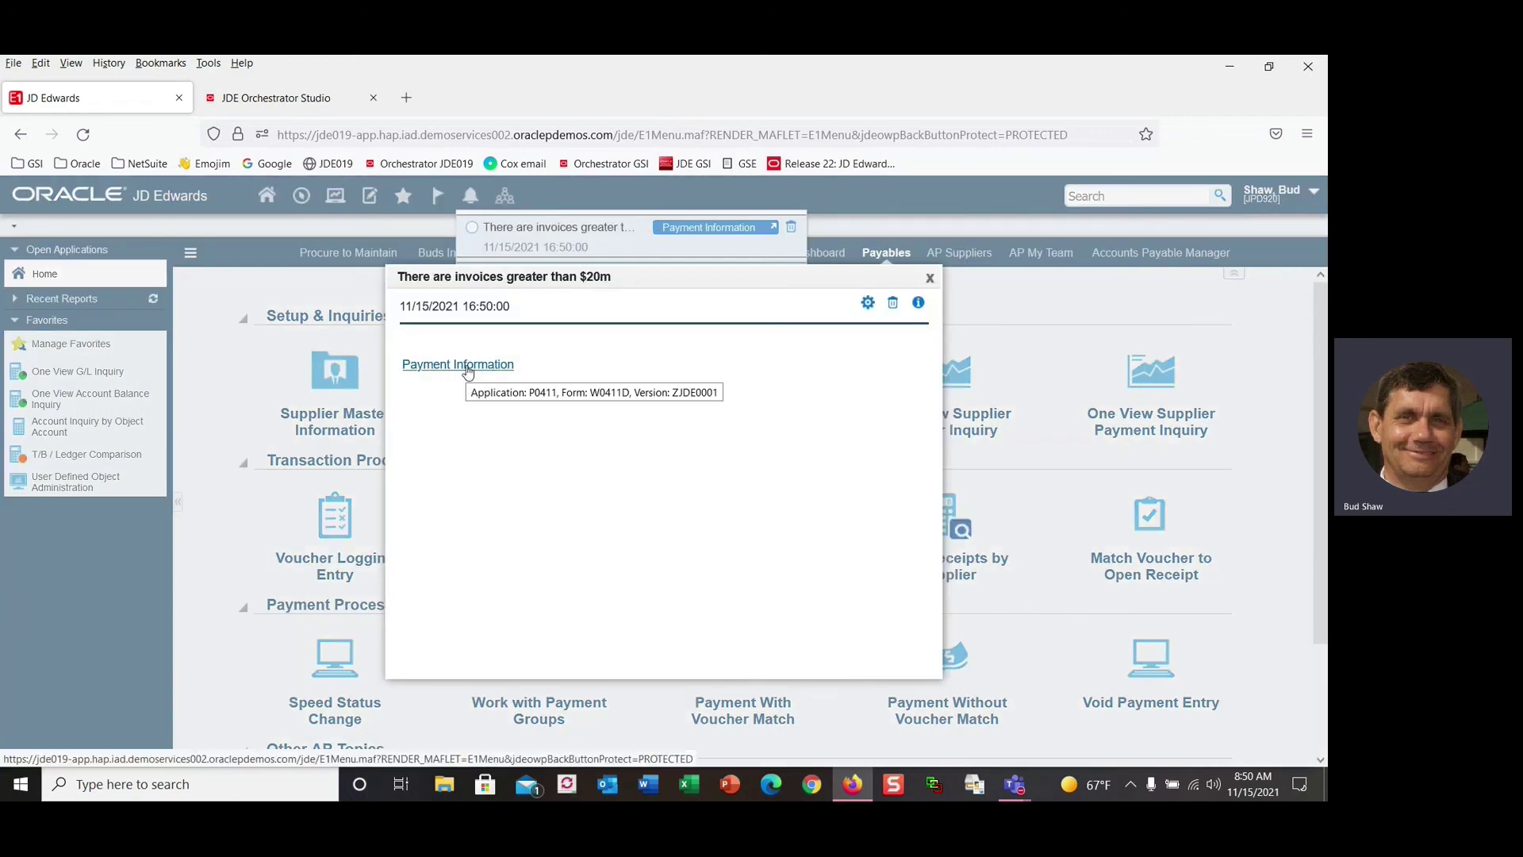
# View the linked Payment Information form, then cancel back to the Payables home page.
pyautogui.click(467, 367)
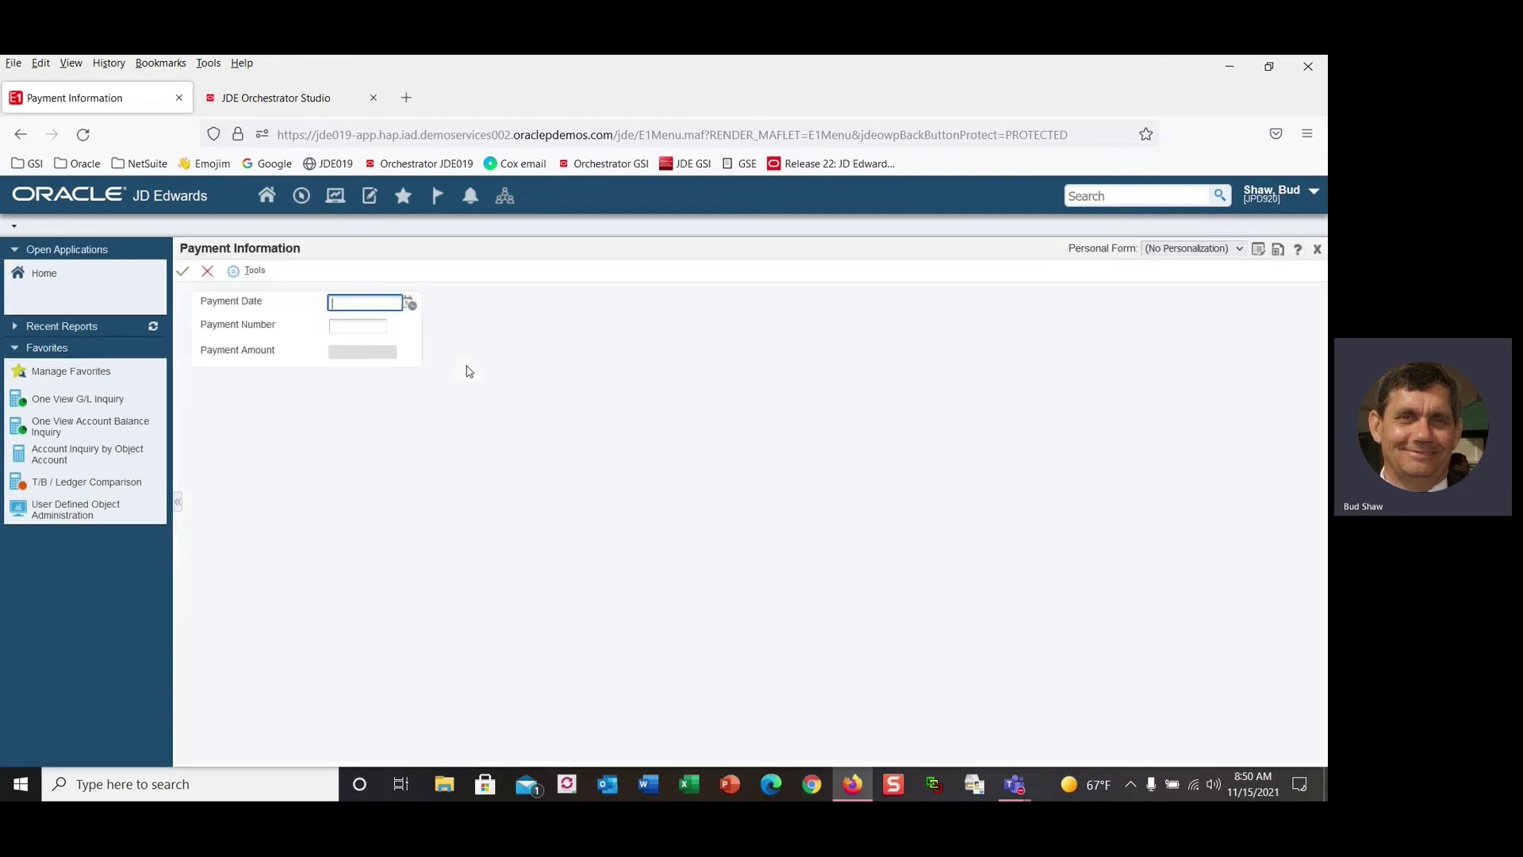
pyautogui.click(208, 272)
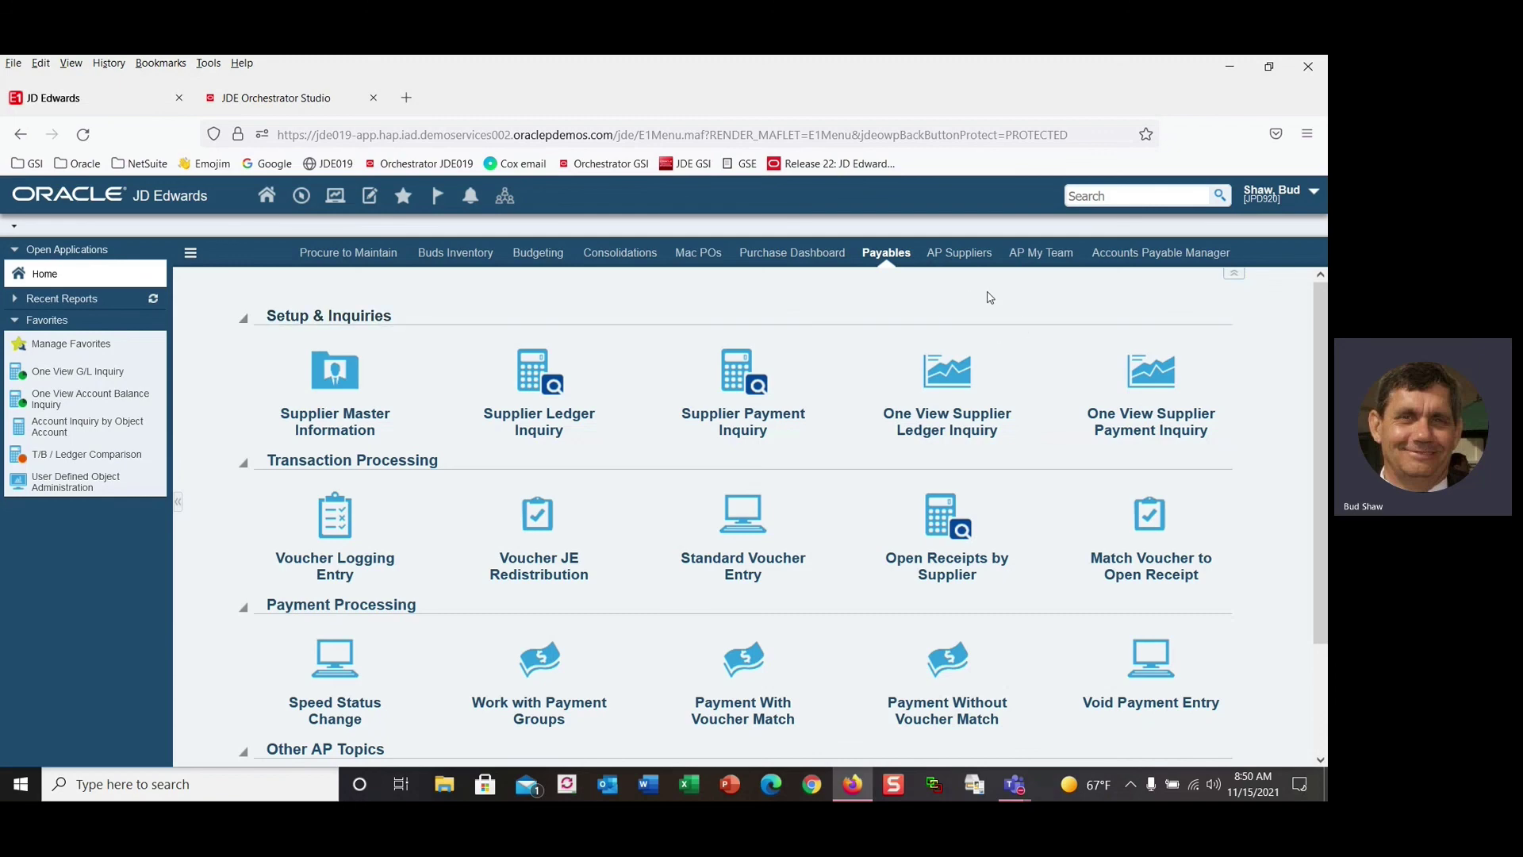
pyautogui.click(870, 76)
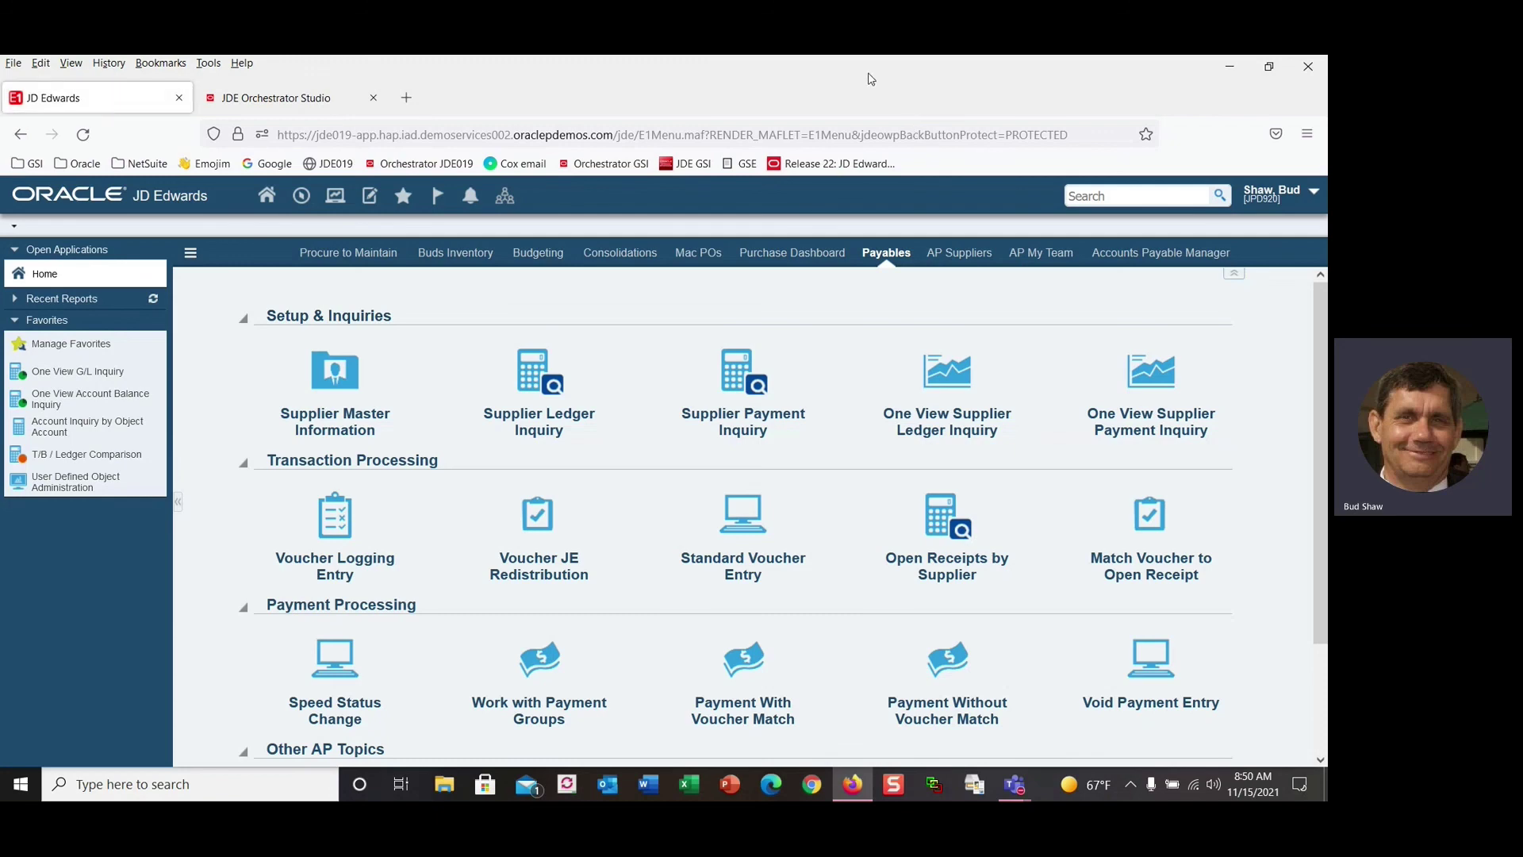